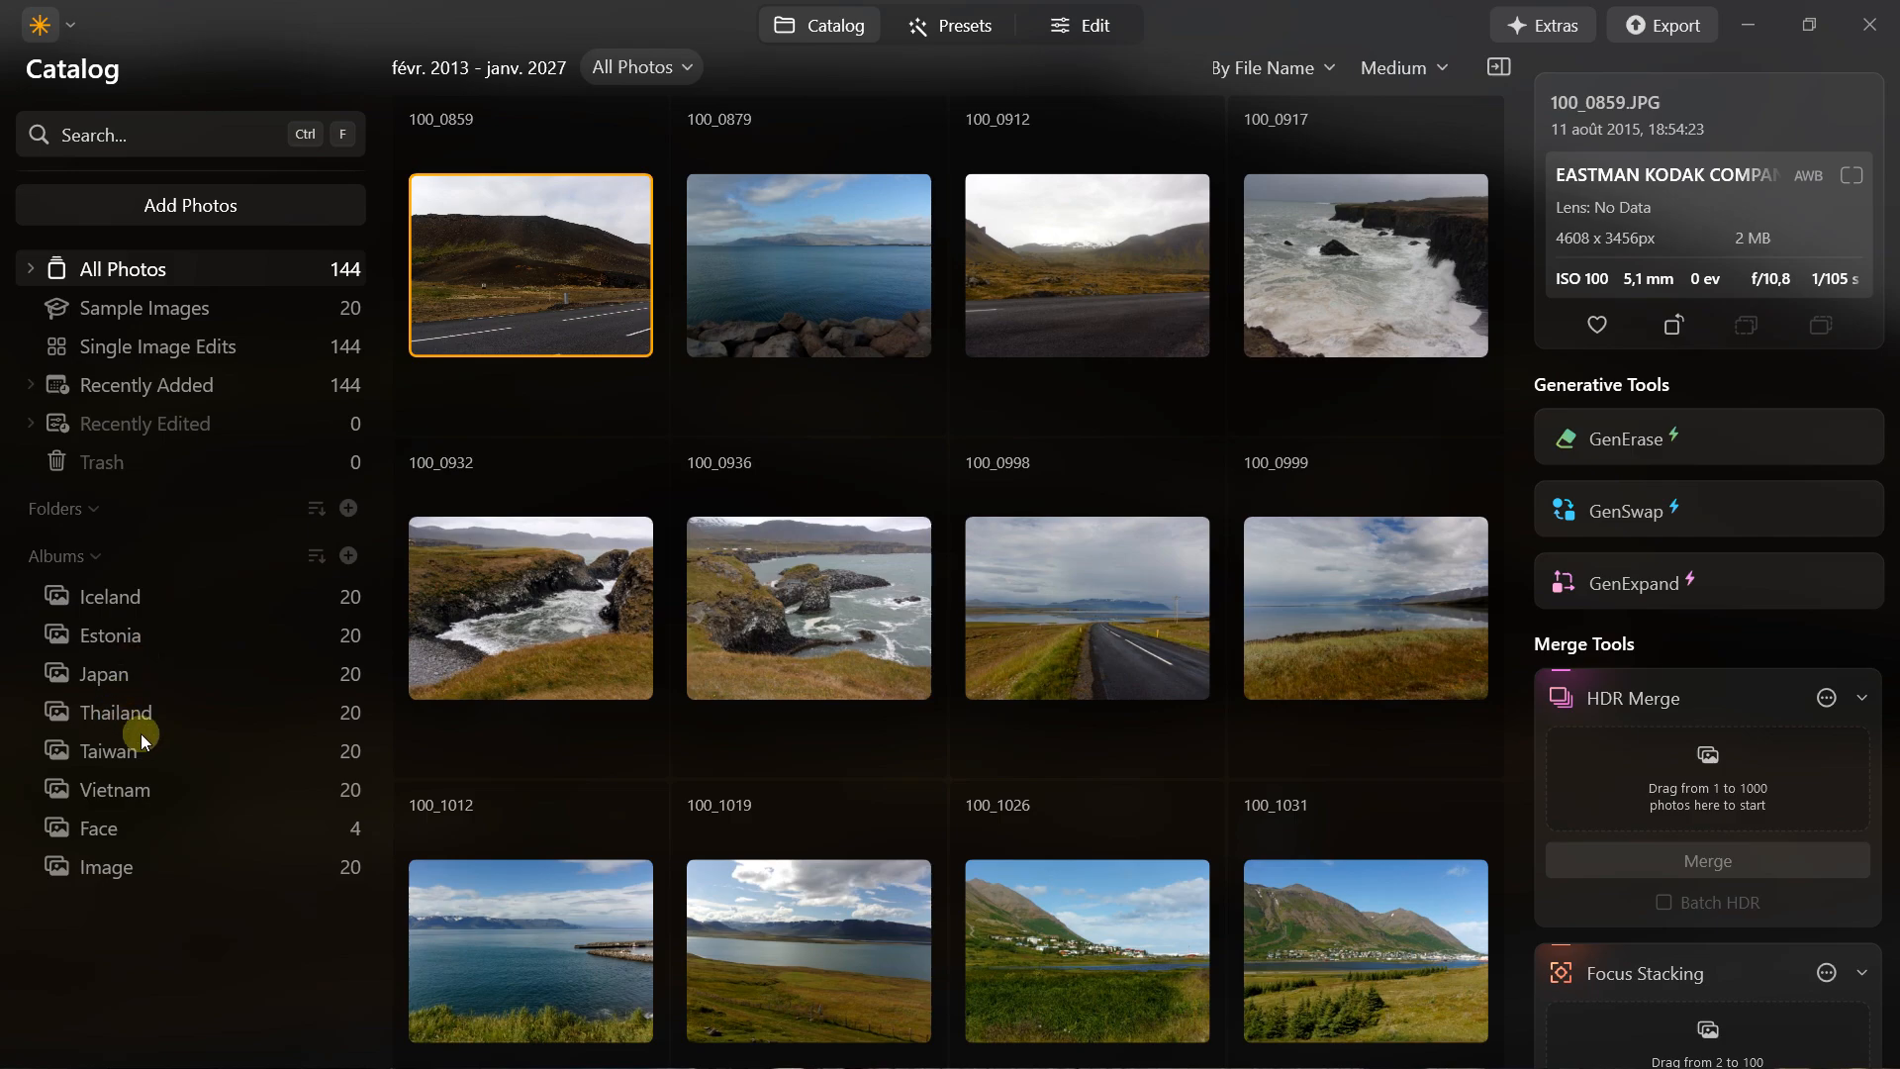
Open the photo IMG_1219 from the Image album for editing
click(116, 870)
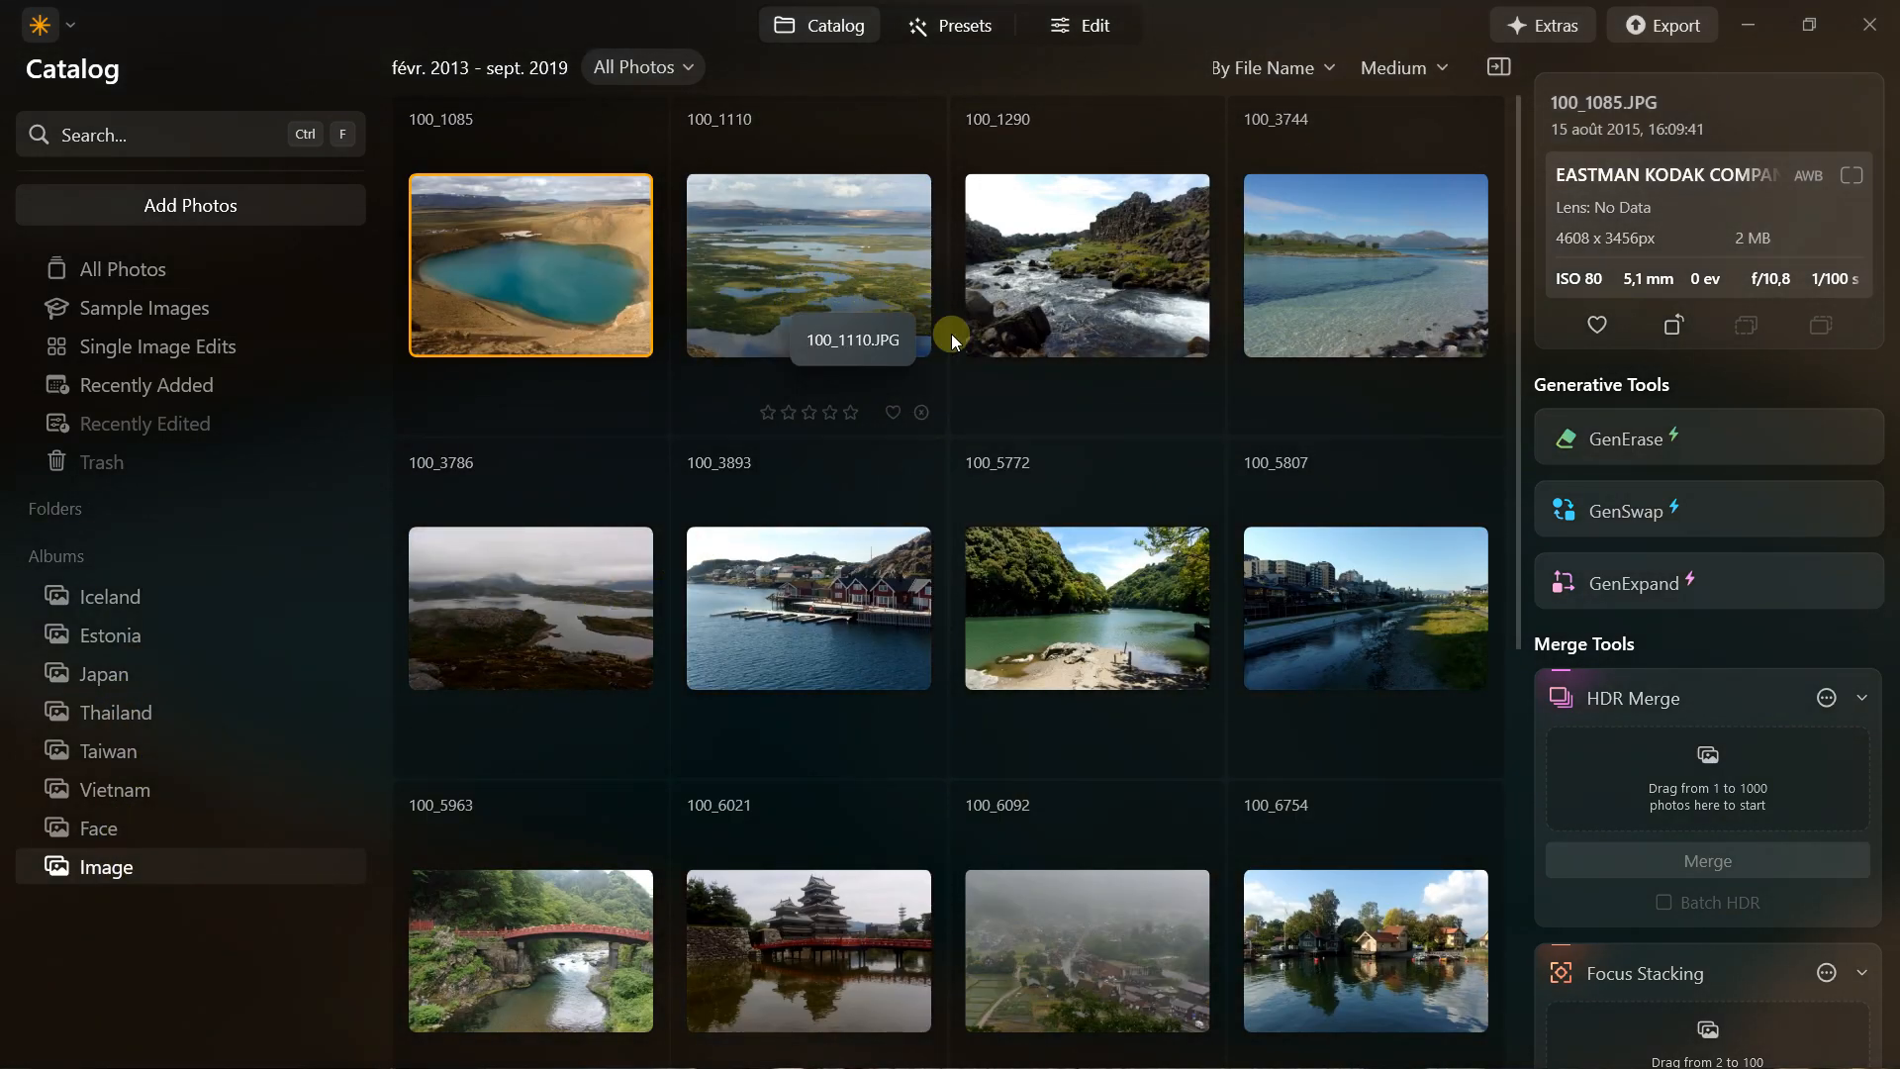
scroll(970, 356, down, 1)
scroll(978, 376, down, 6)
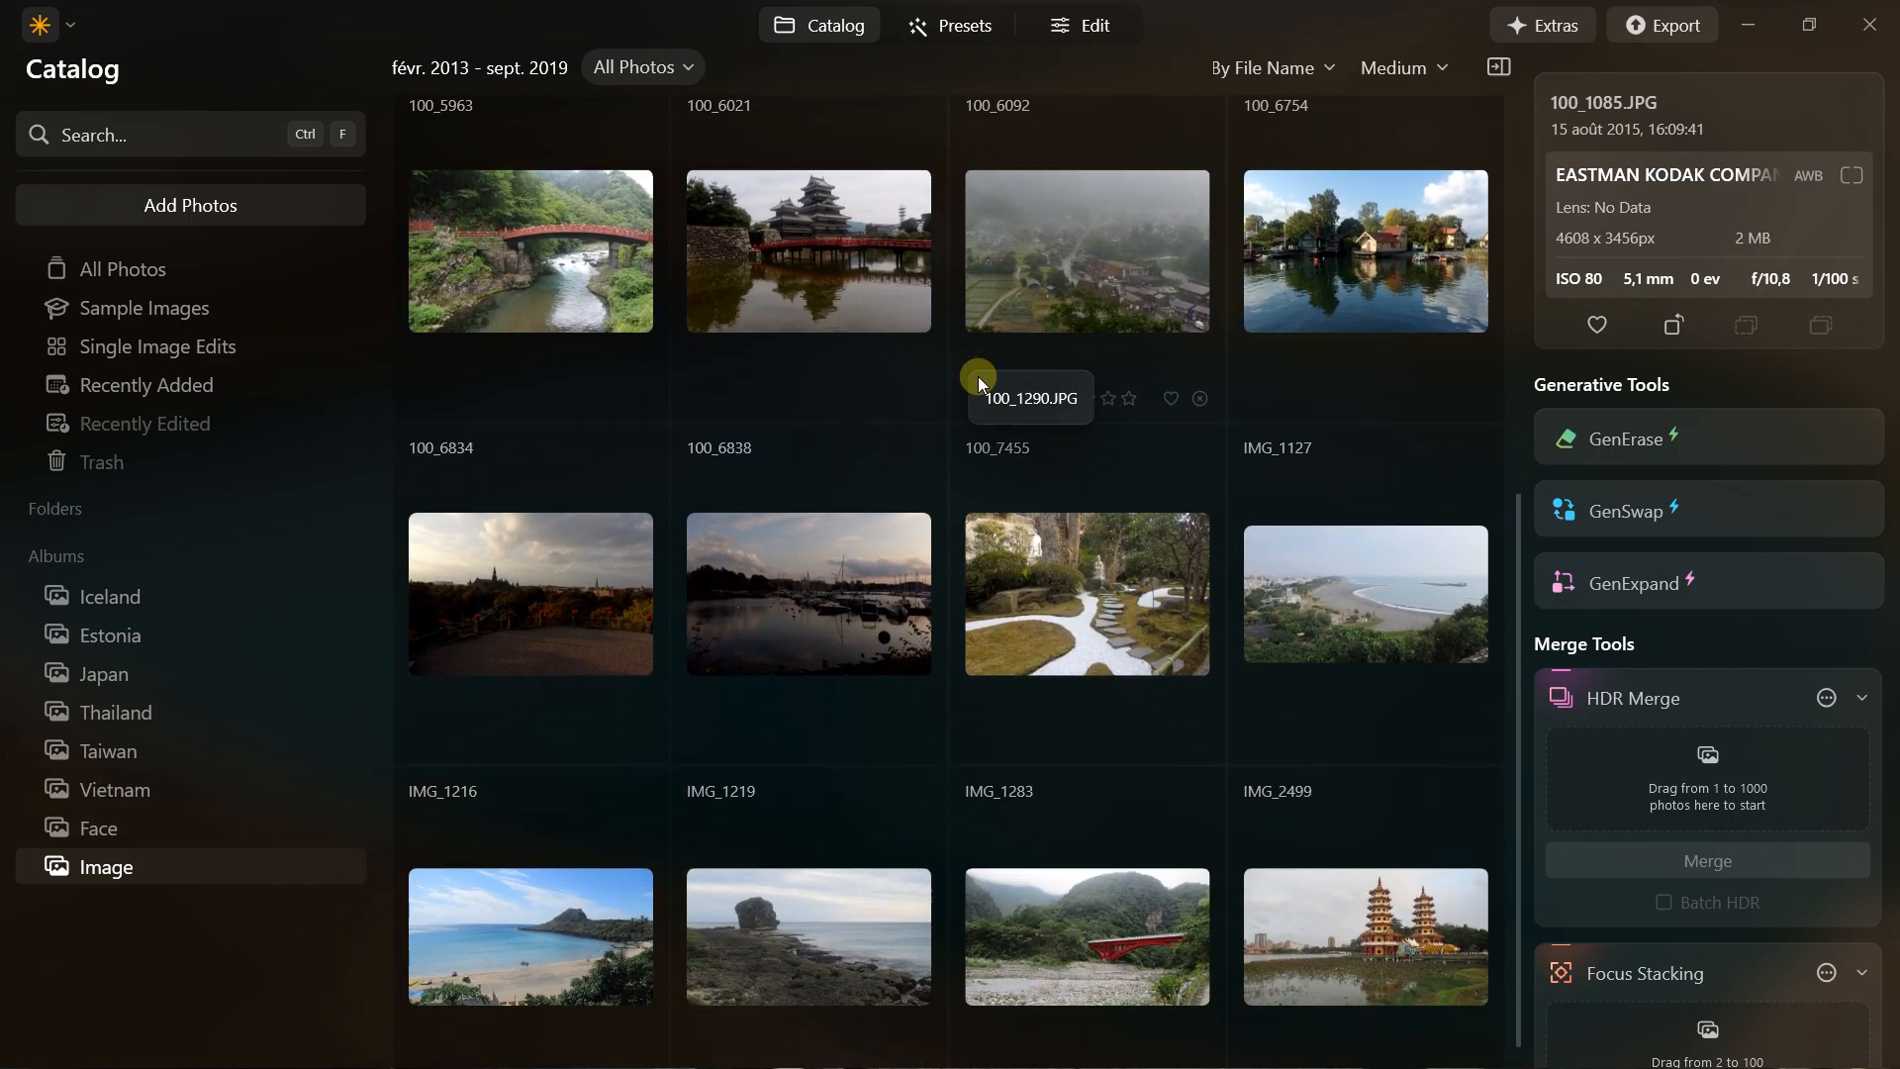
double_click(798, 858)
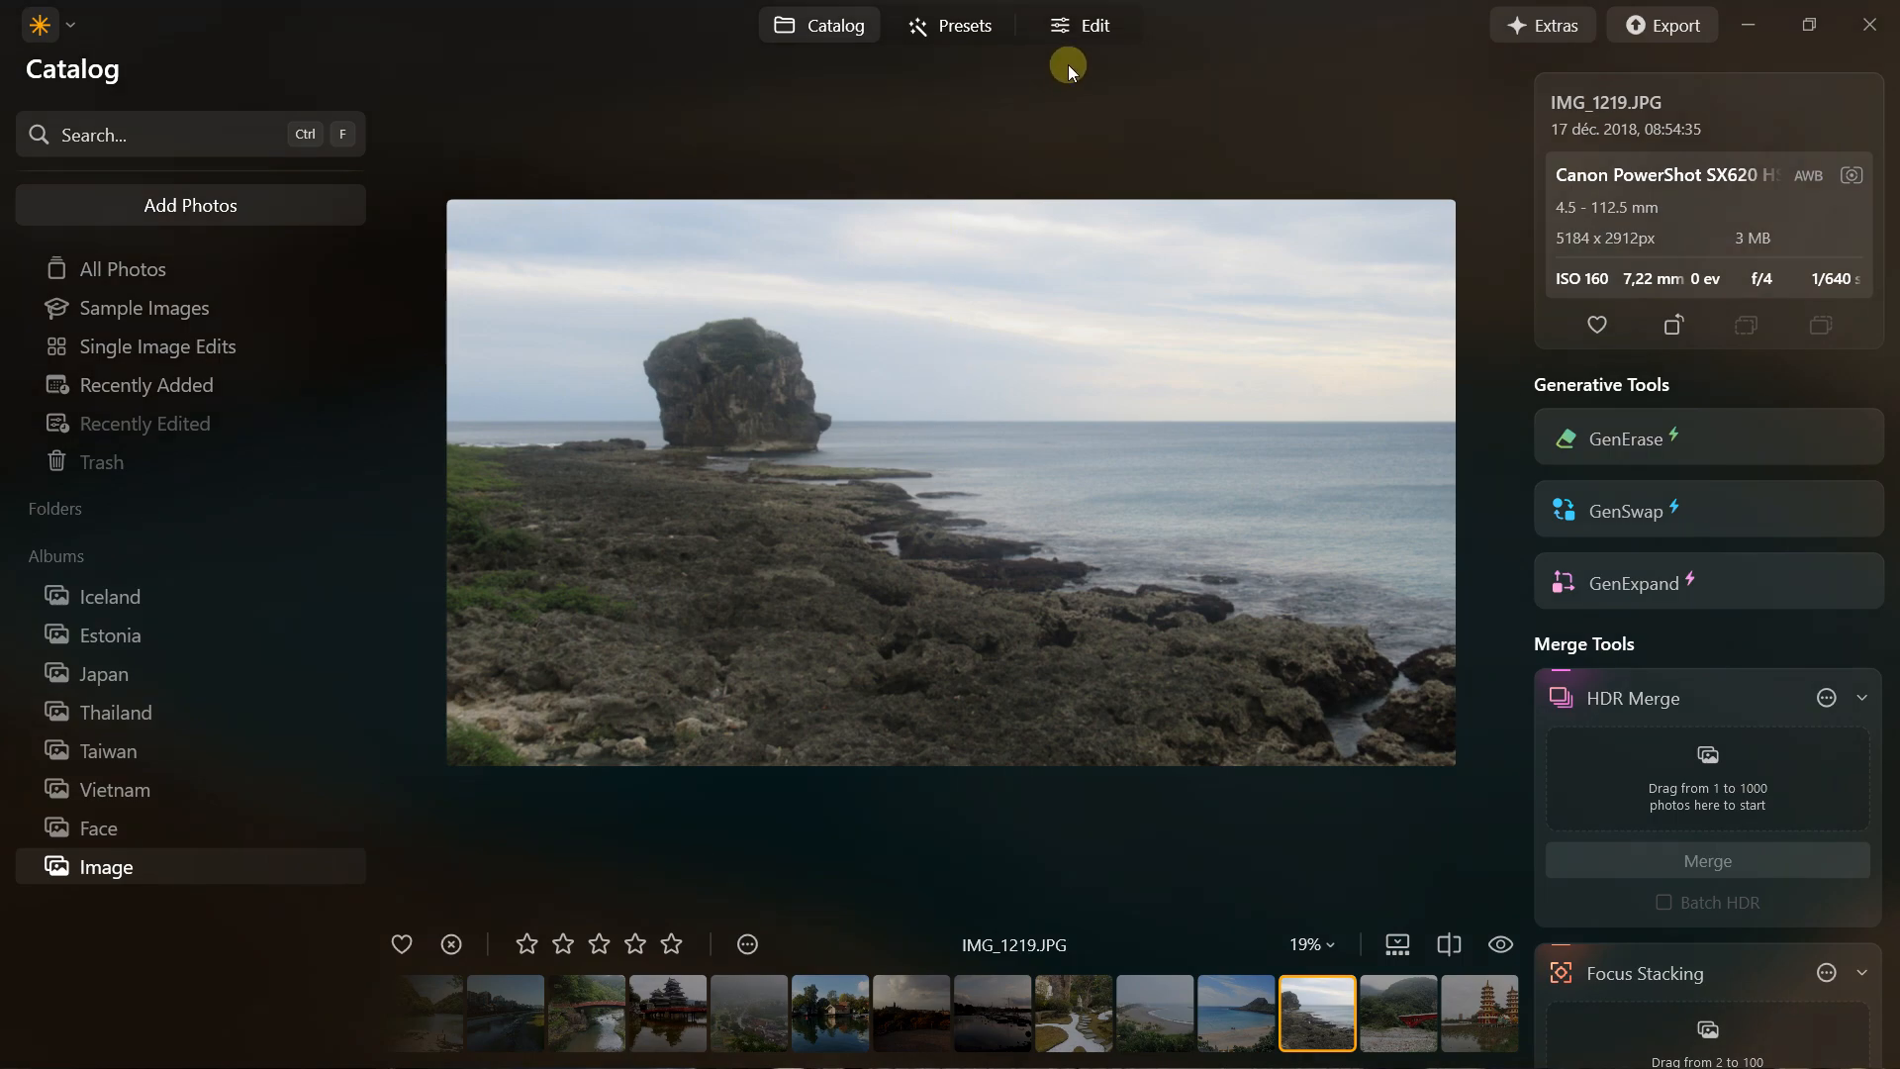
click(1093, 40)
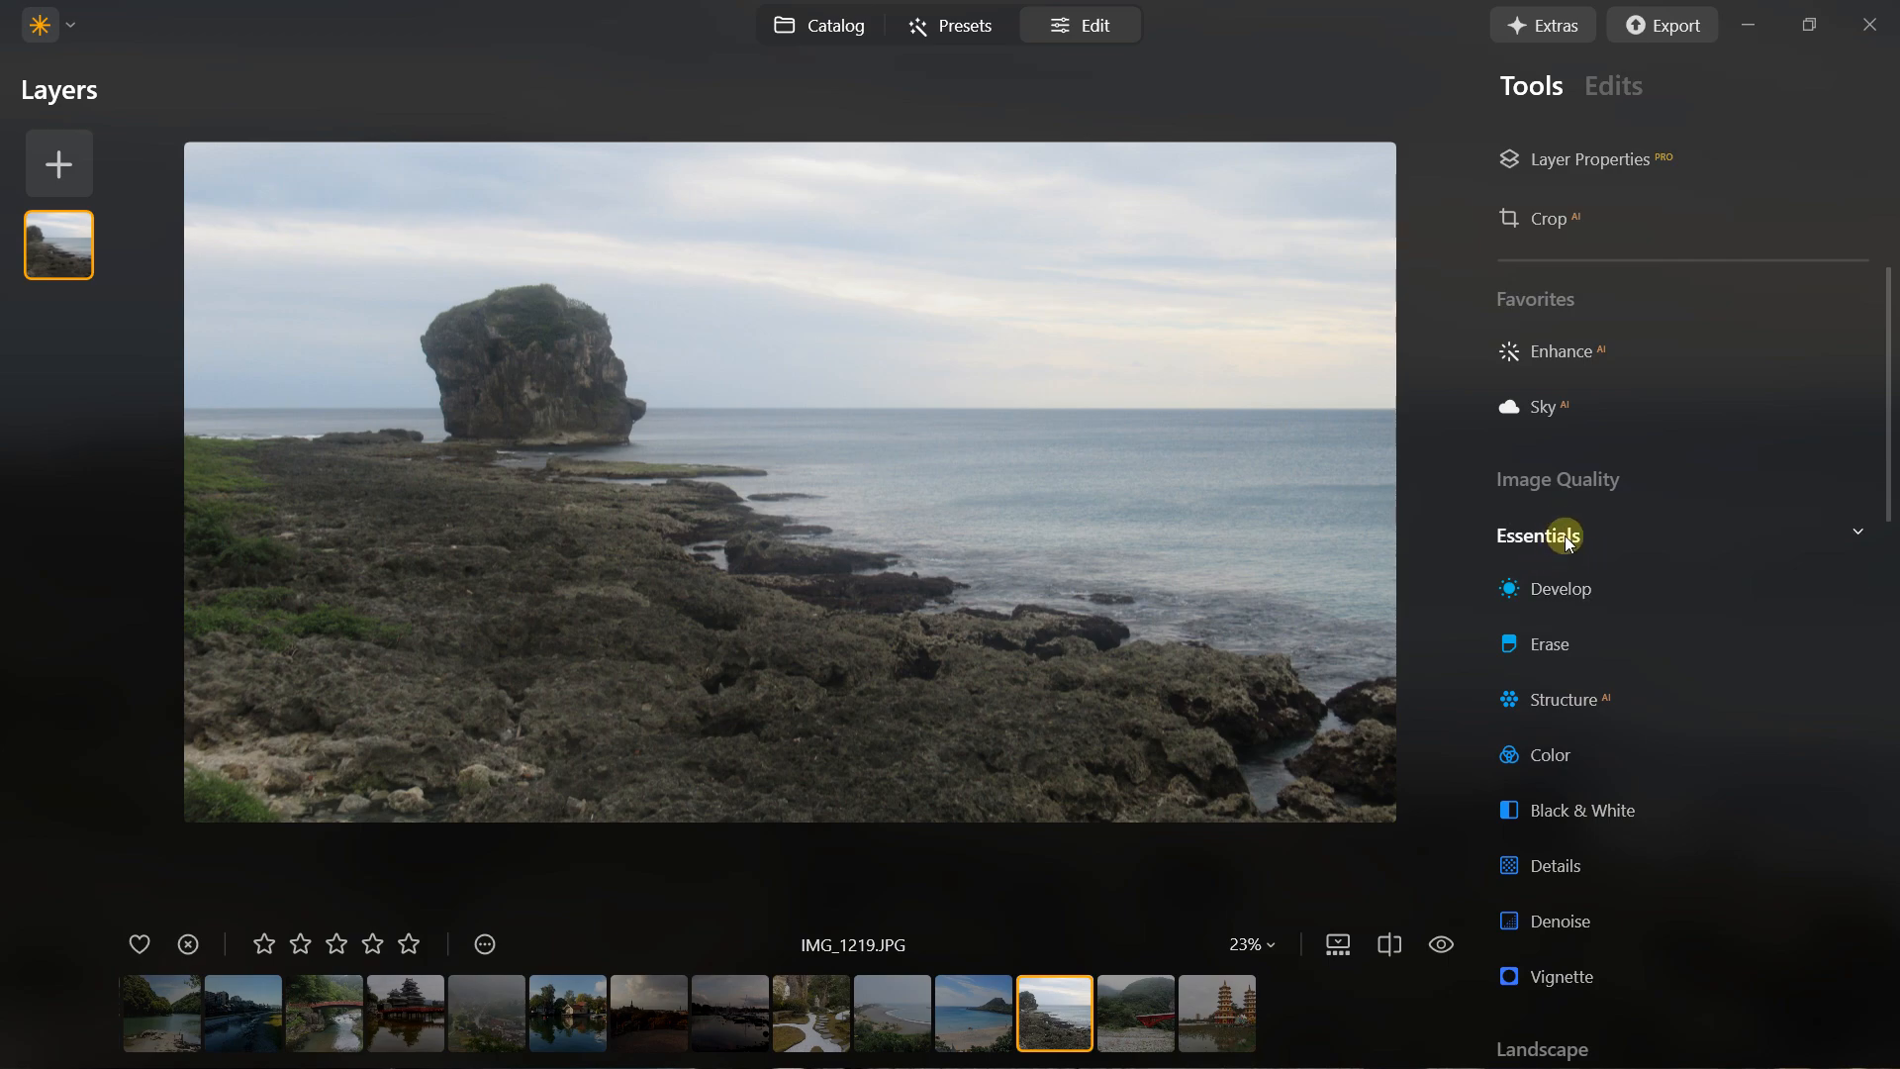
Open the Develop tool from the Essentials group and look over its adjustment sections
click(1562, 585)
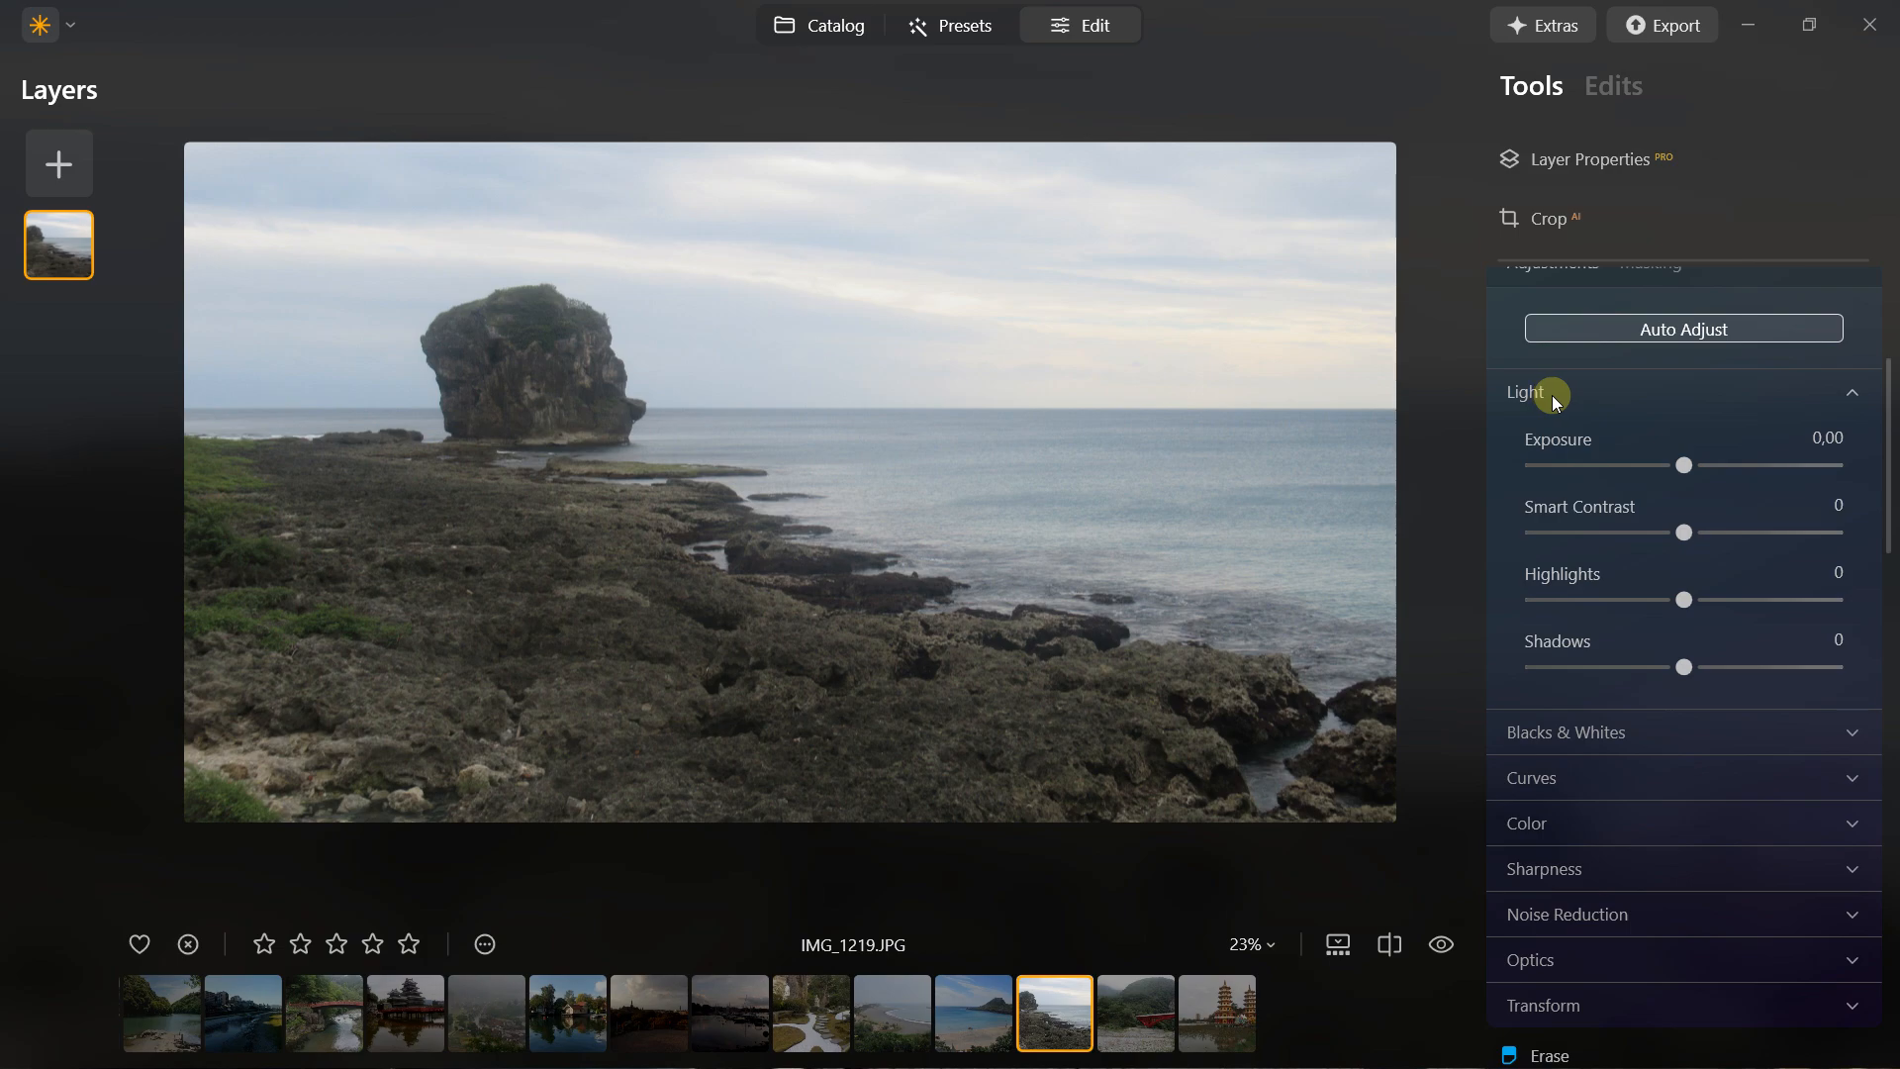
scroll(1553, 400, up, 2)
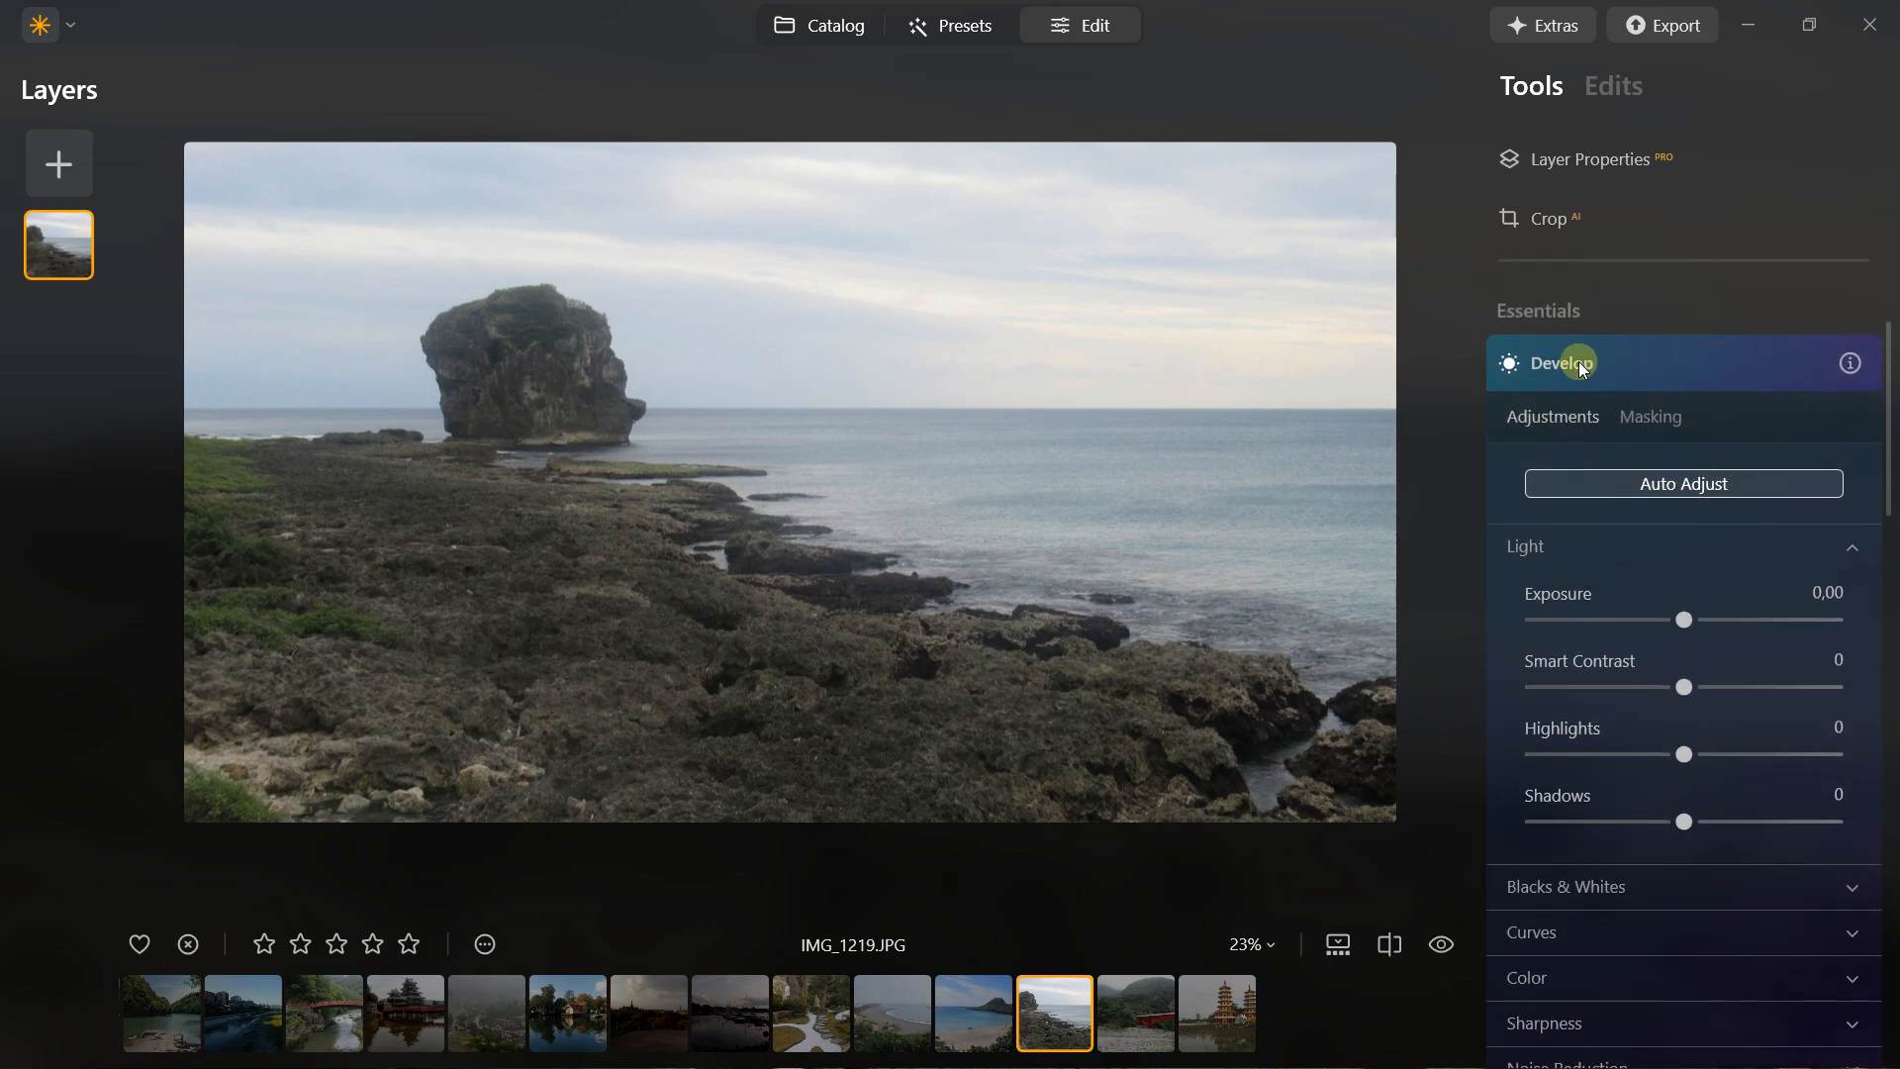
scroll(1589, 493, down, 4)
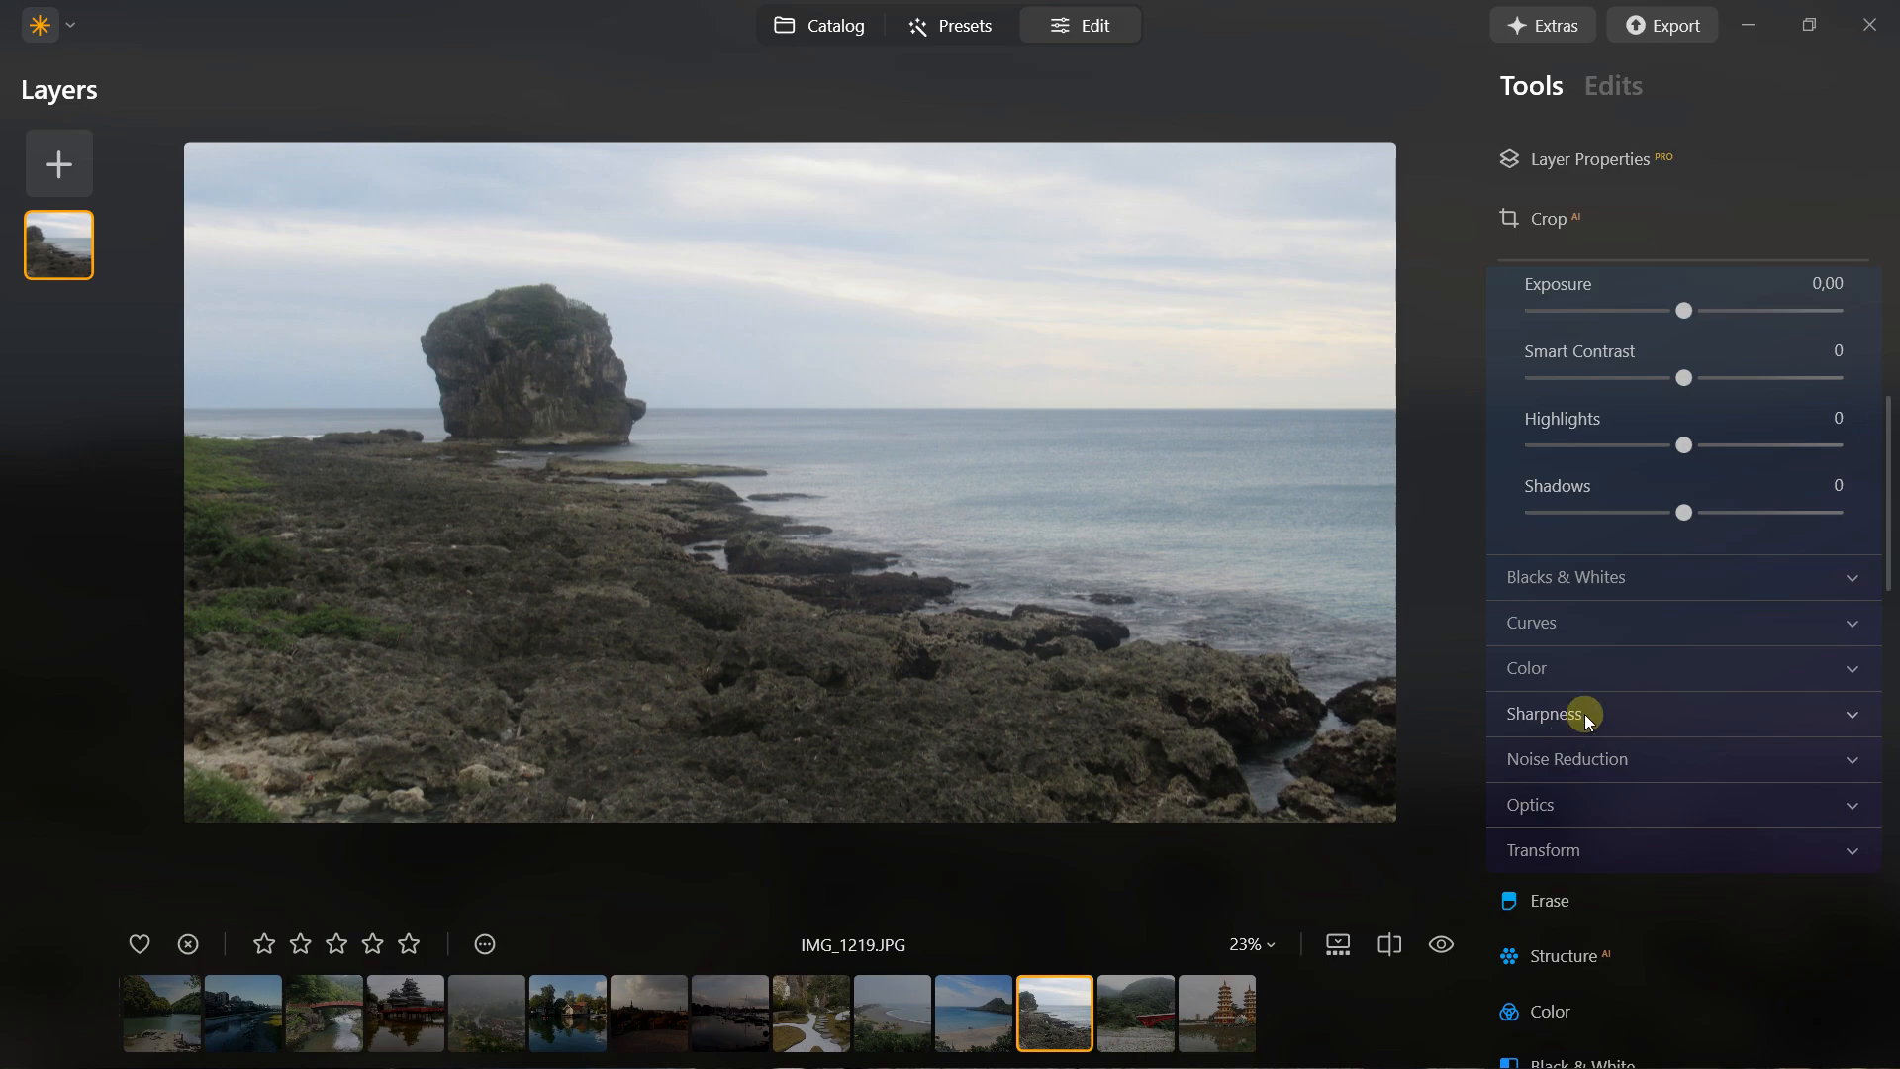
scroll(1583, 715, up, 4)
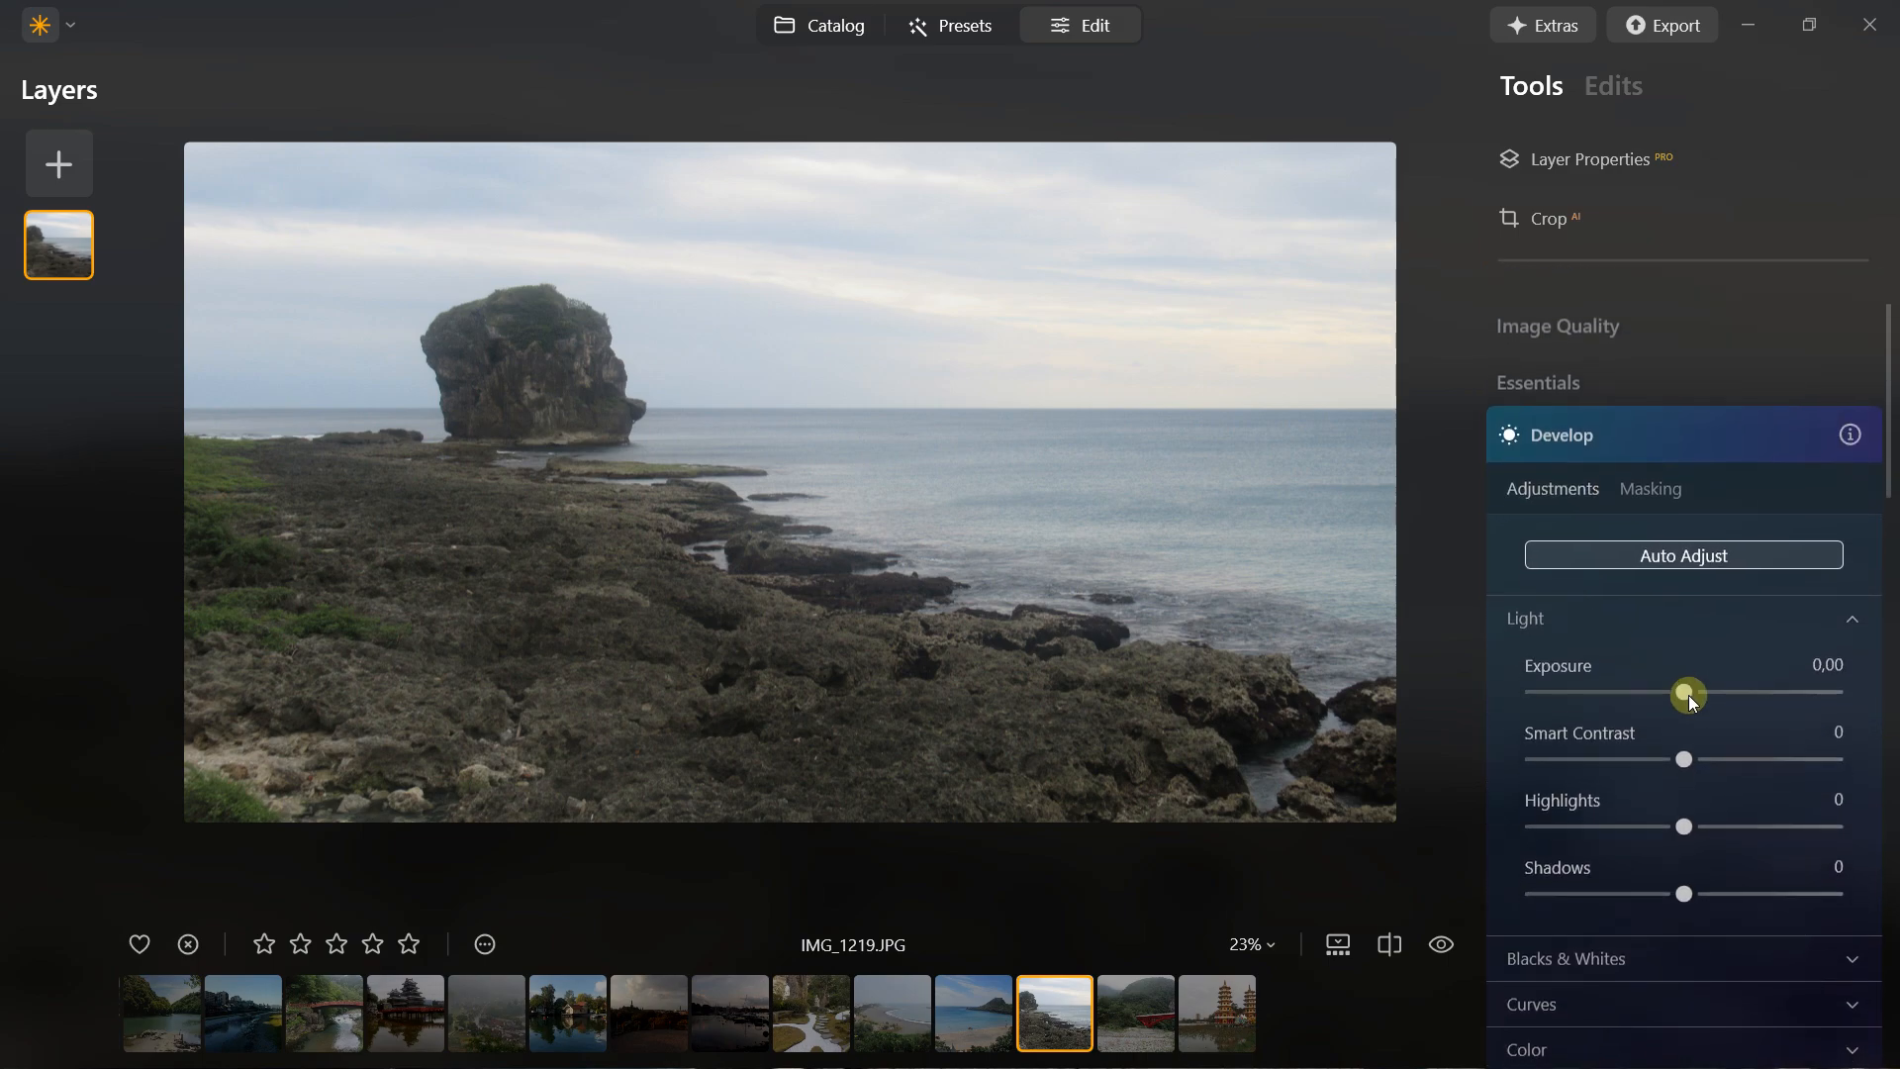
Try Exposure at -1.84 and Smart Contrast at 60 and -60, resetting each to zero
drag(1688, 695, 1629, 679)
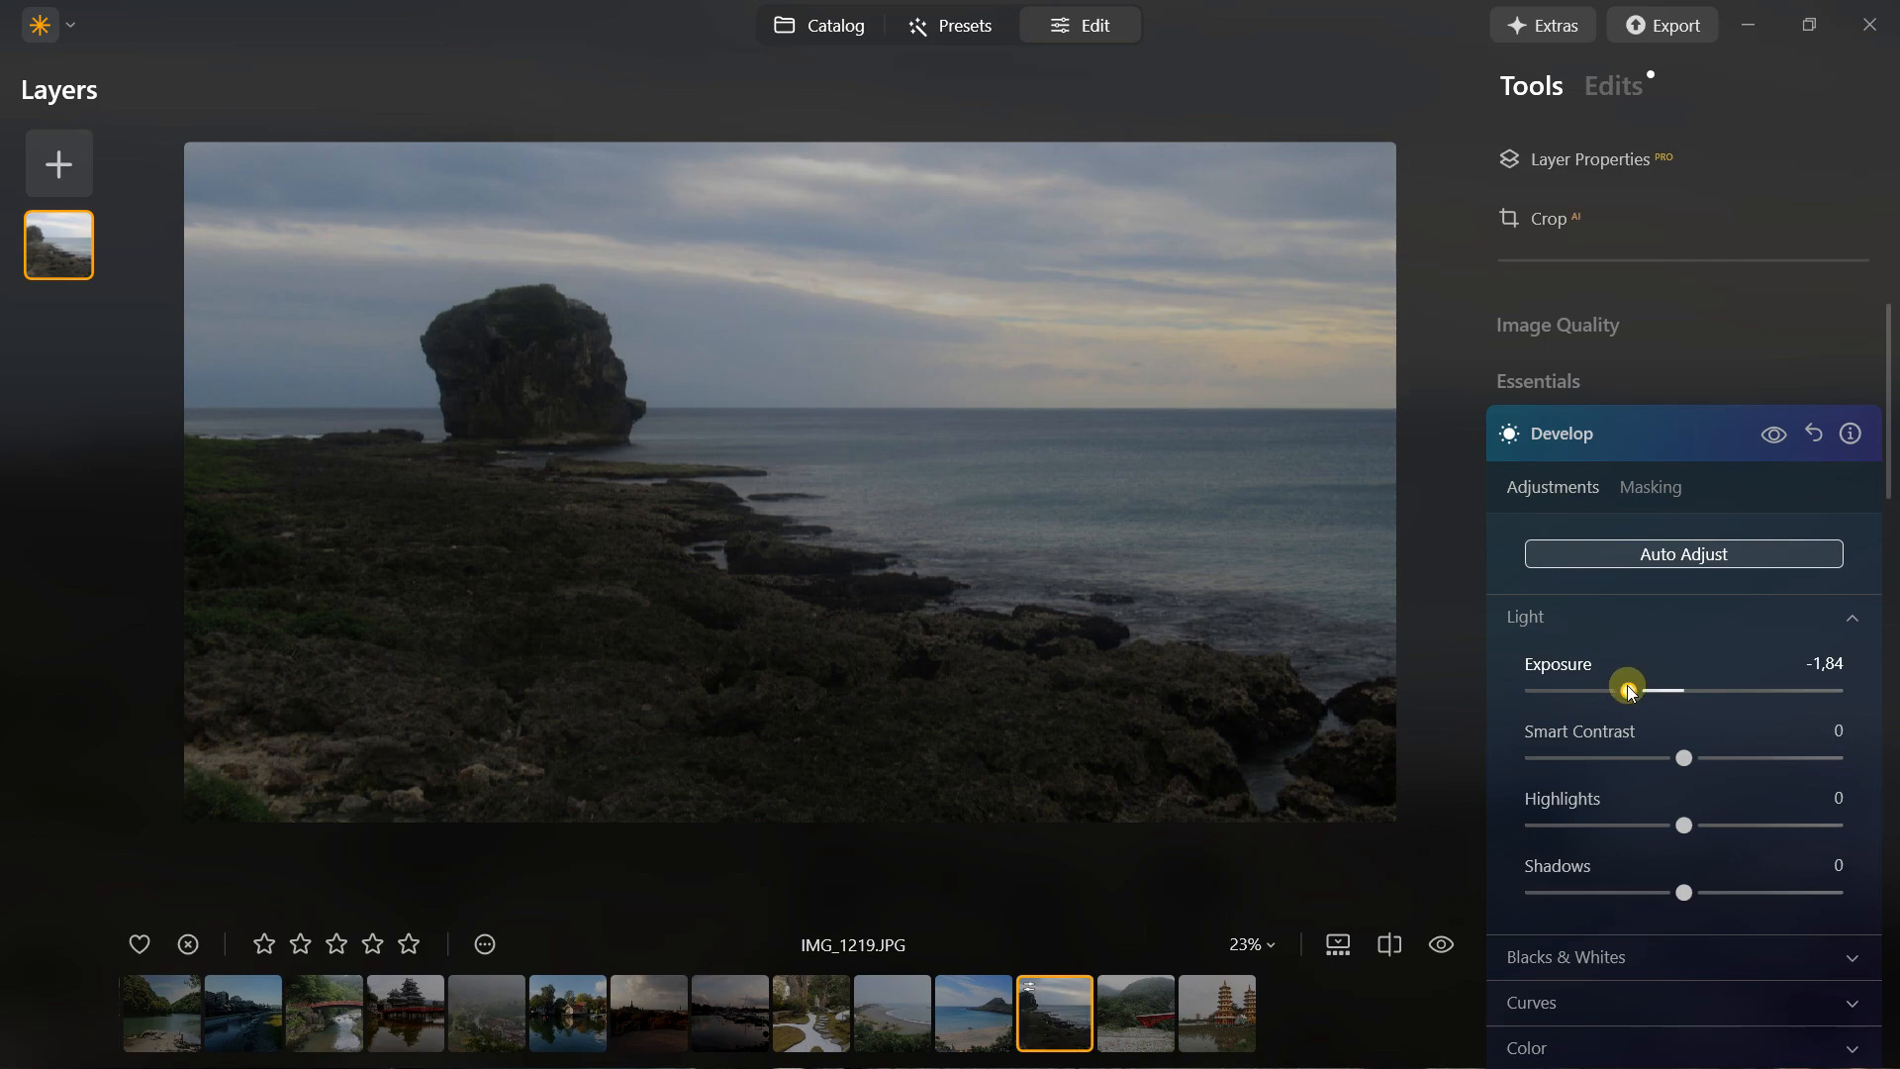
double_click(1629, 687)
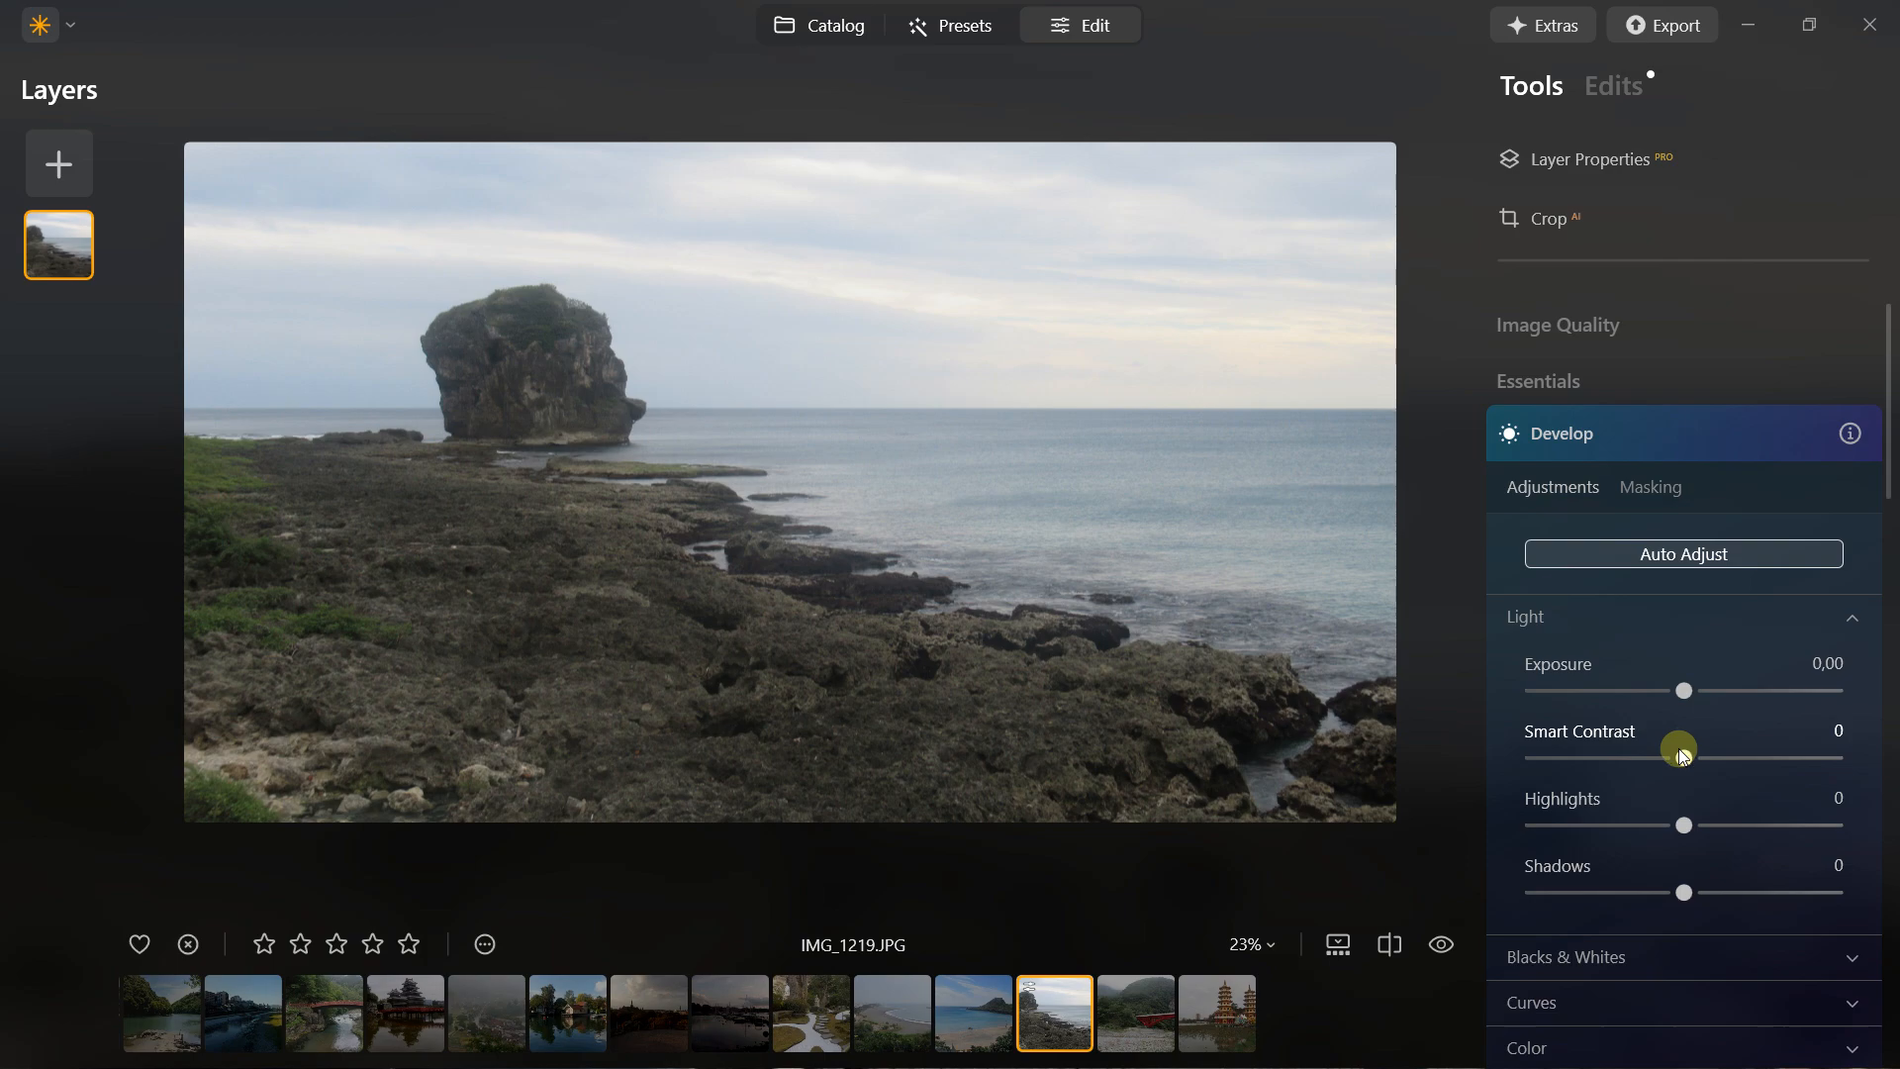
drag(1681, 755, 1778, 758)
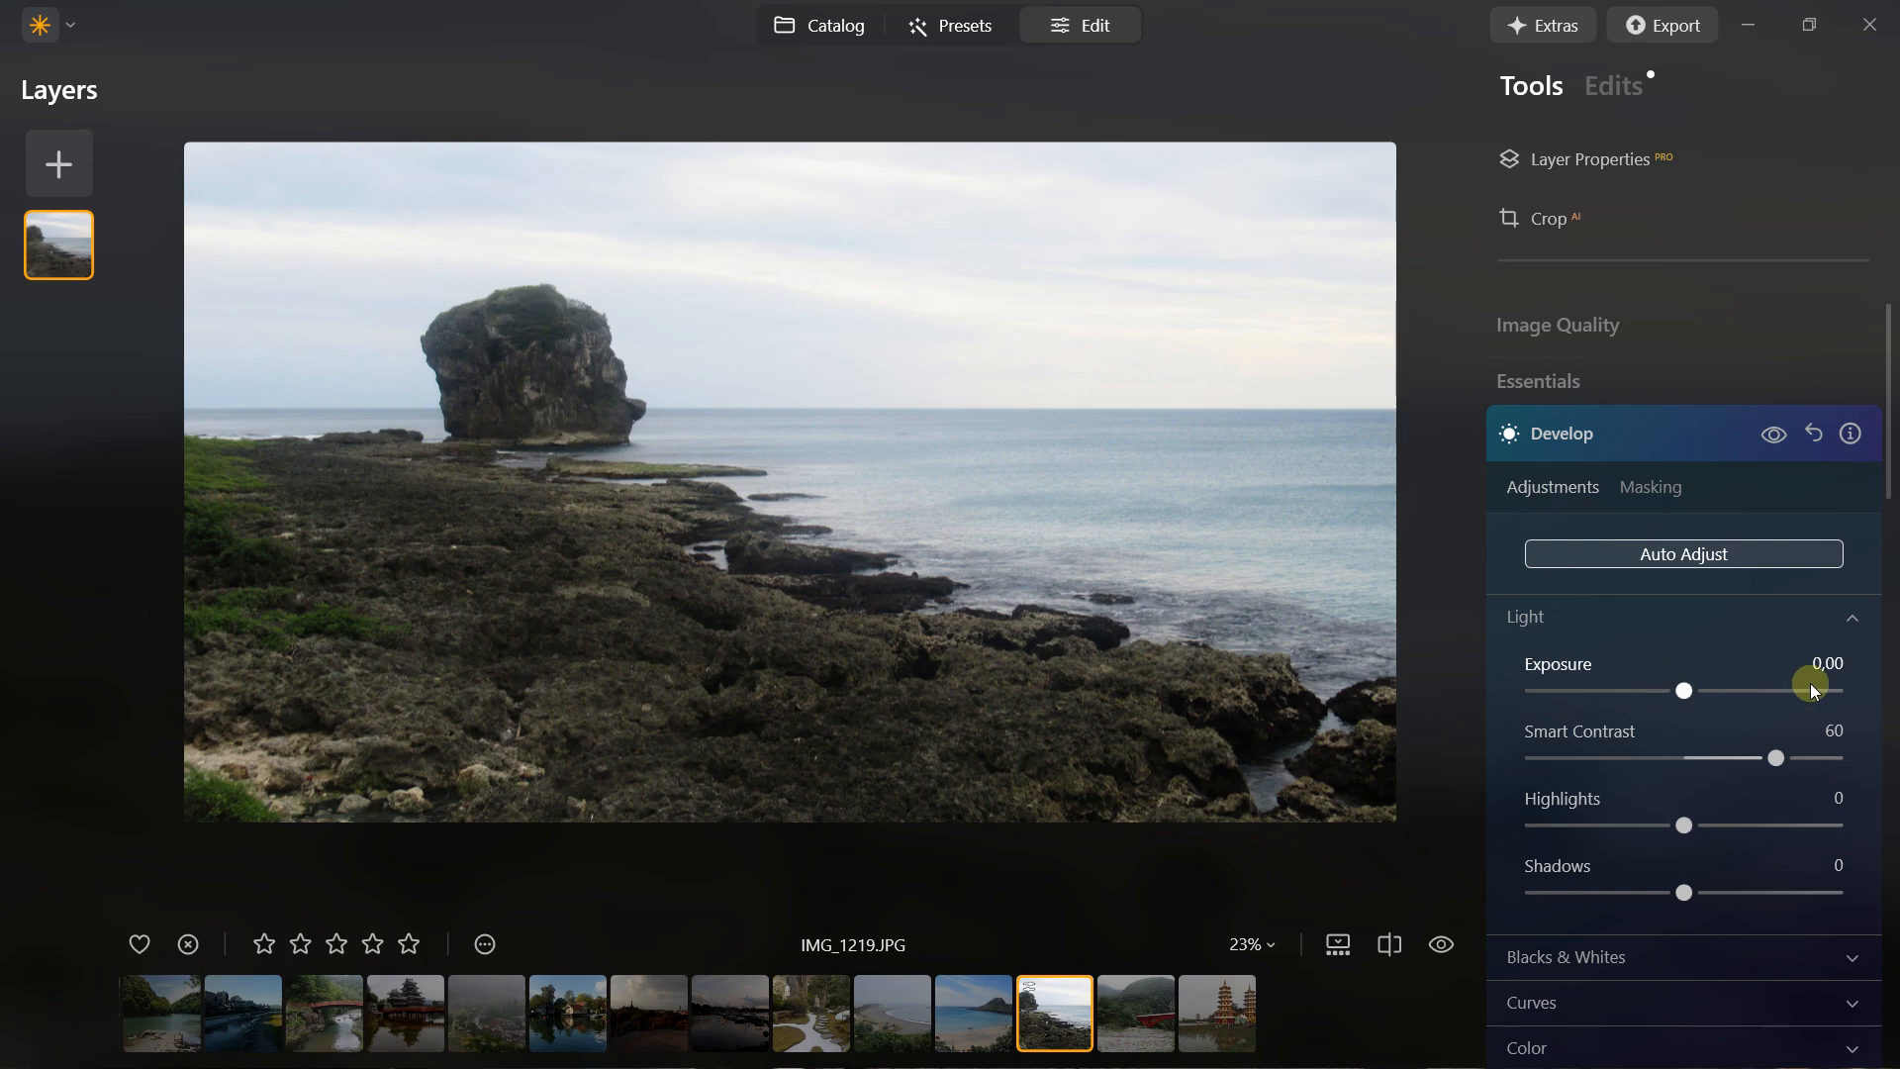
drag(1780, 755, 1594, 757)
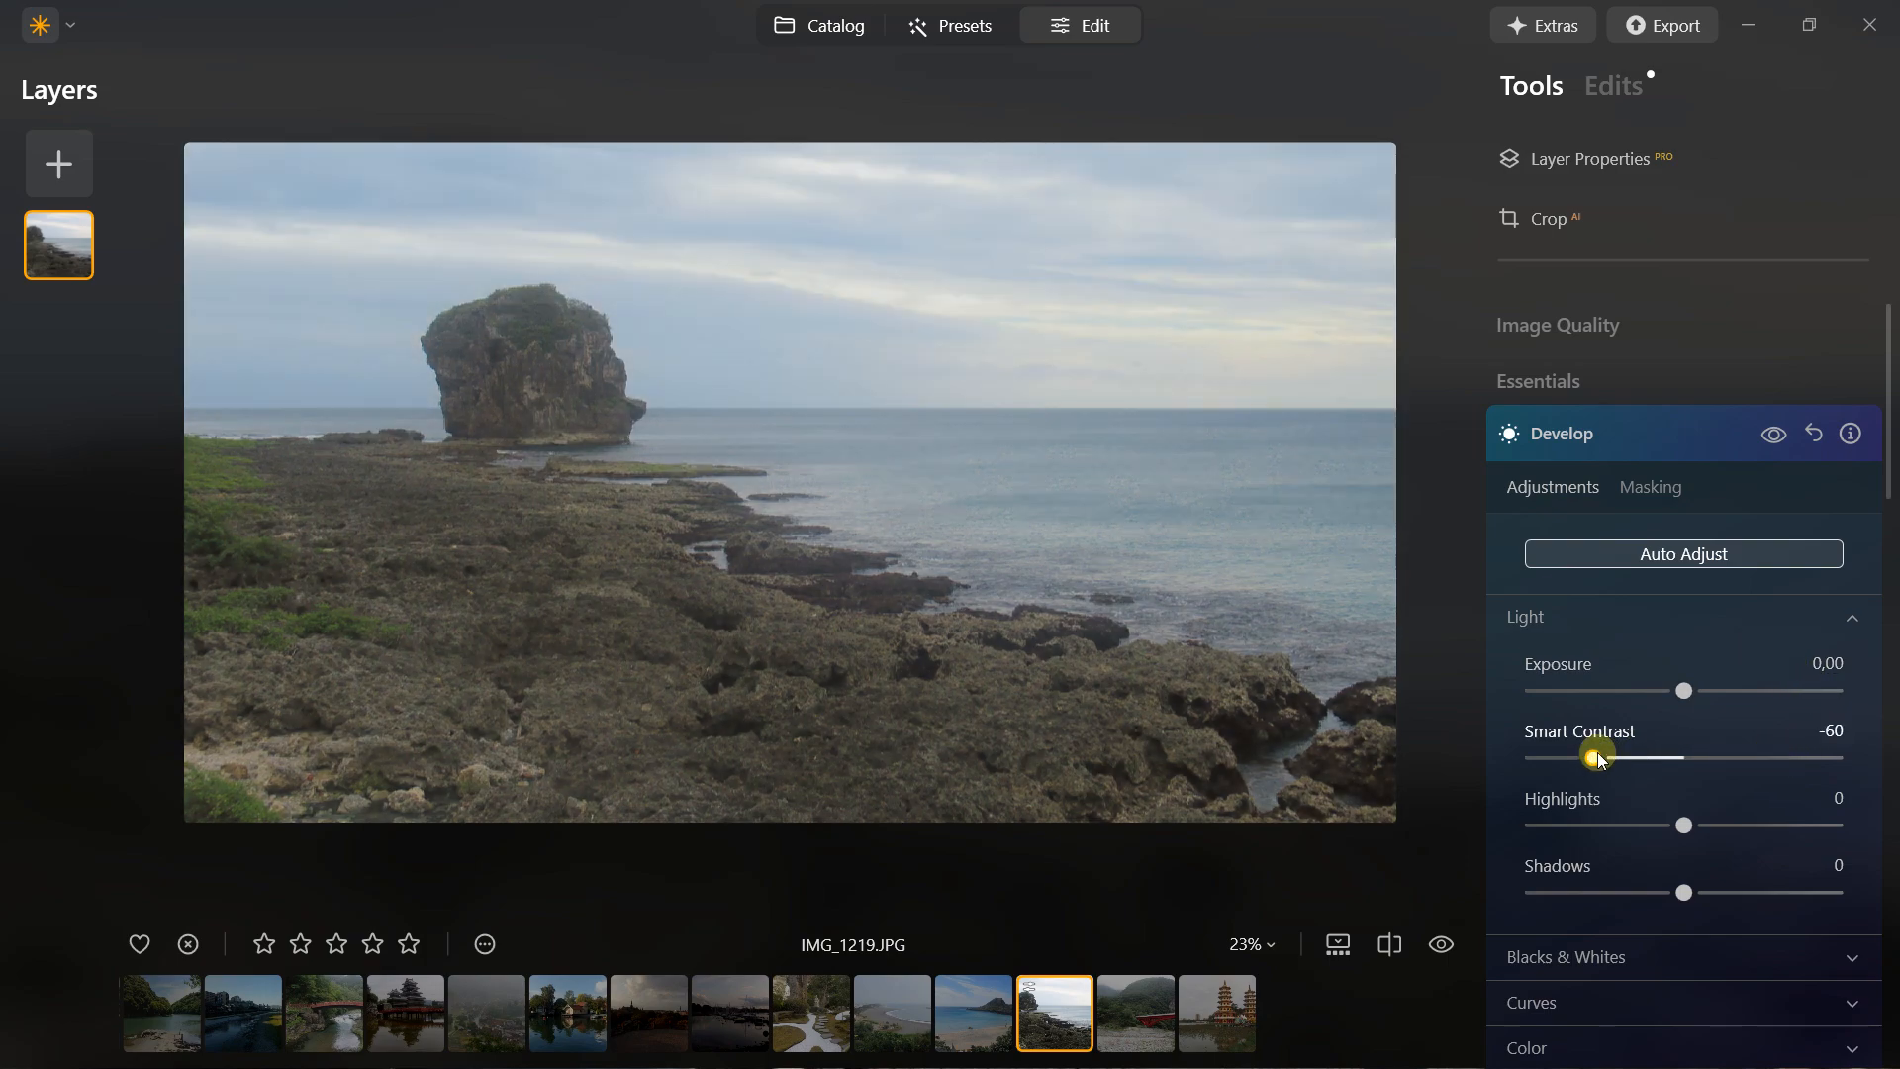
double_click(1595, 757)
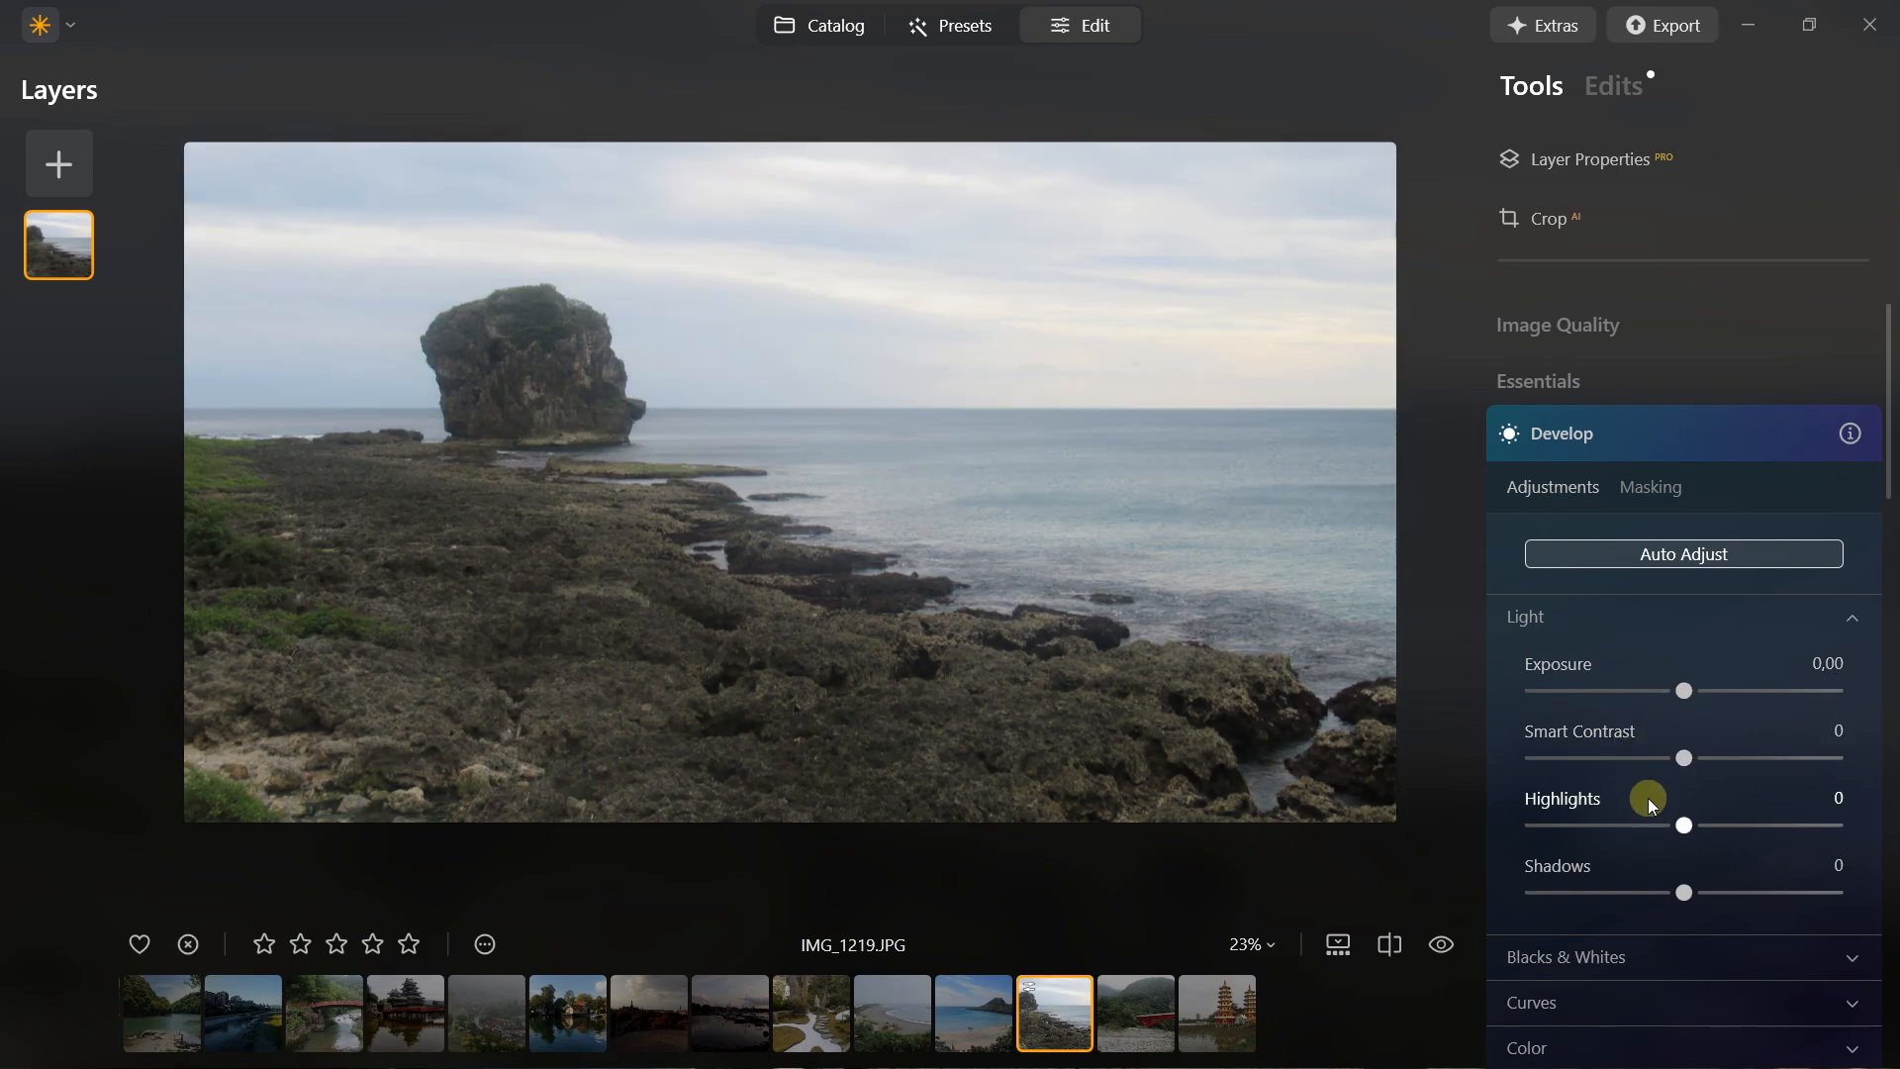
Try Highlights at 79 and at a lower value, and Shadows at about 53, resetting each to zero
drag(1683, 829, 1803, 825)
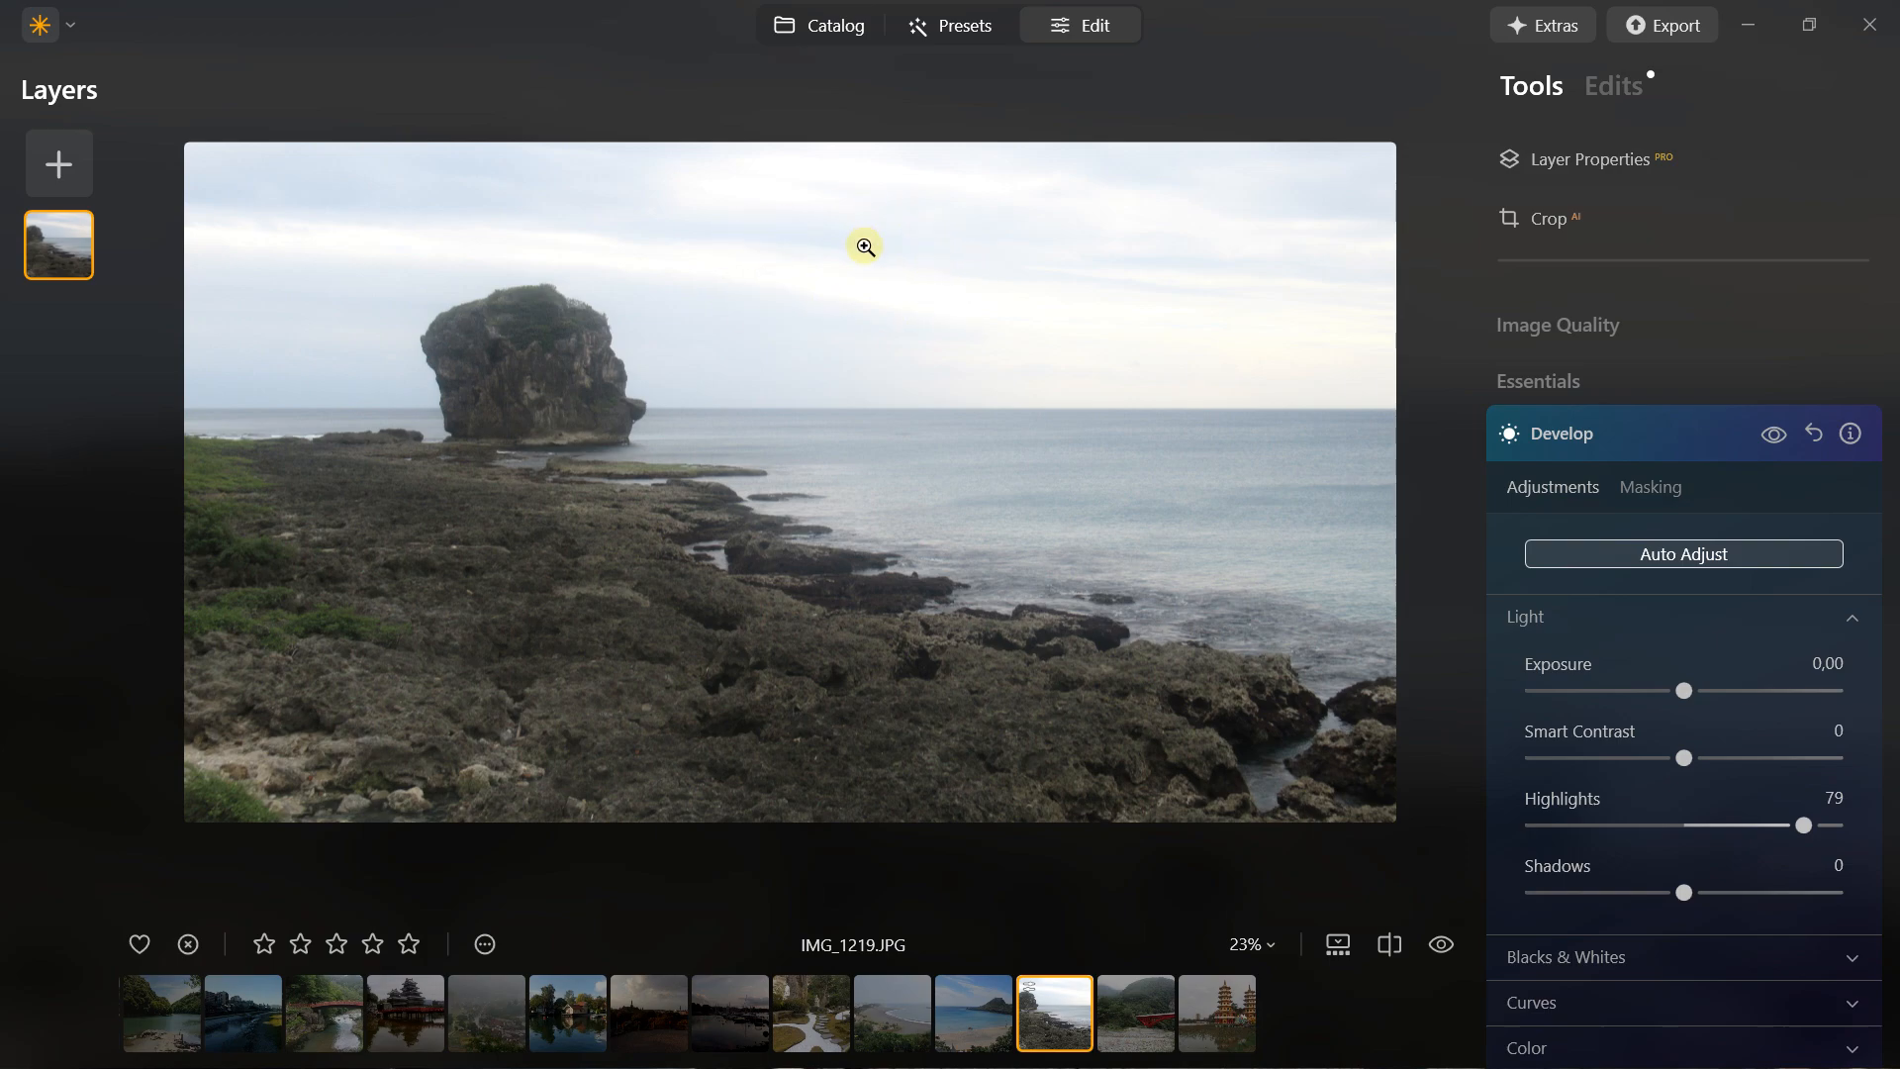
drag(1790, 824, 1655, 819)
double_click(1655, 819)
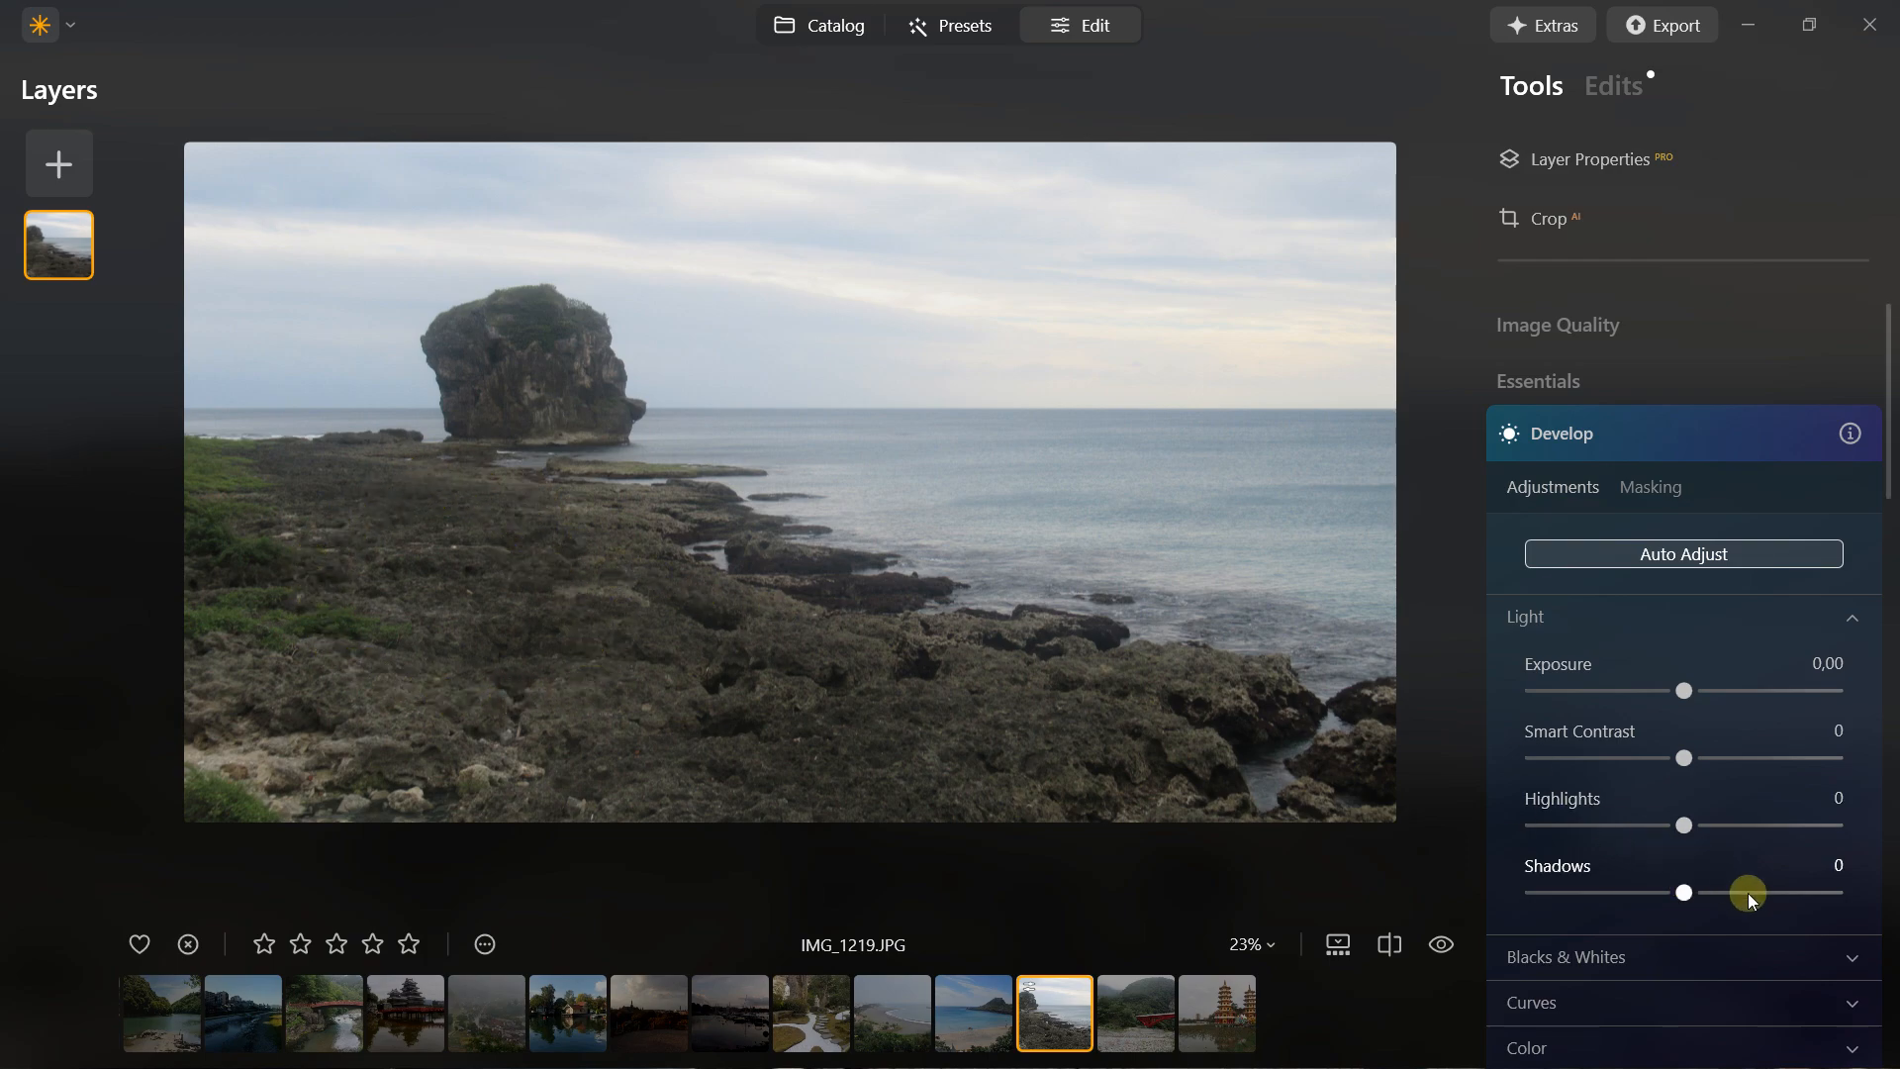
drag(1690, 895, 1782, 896)
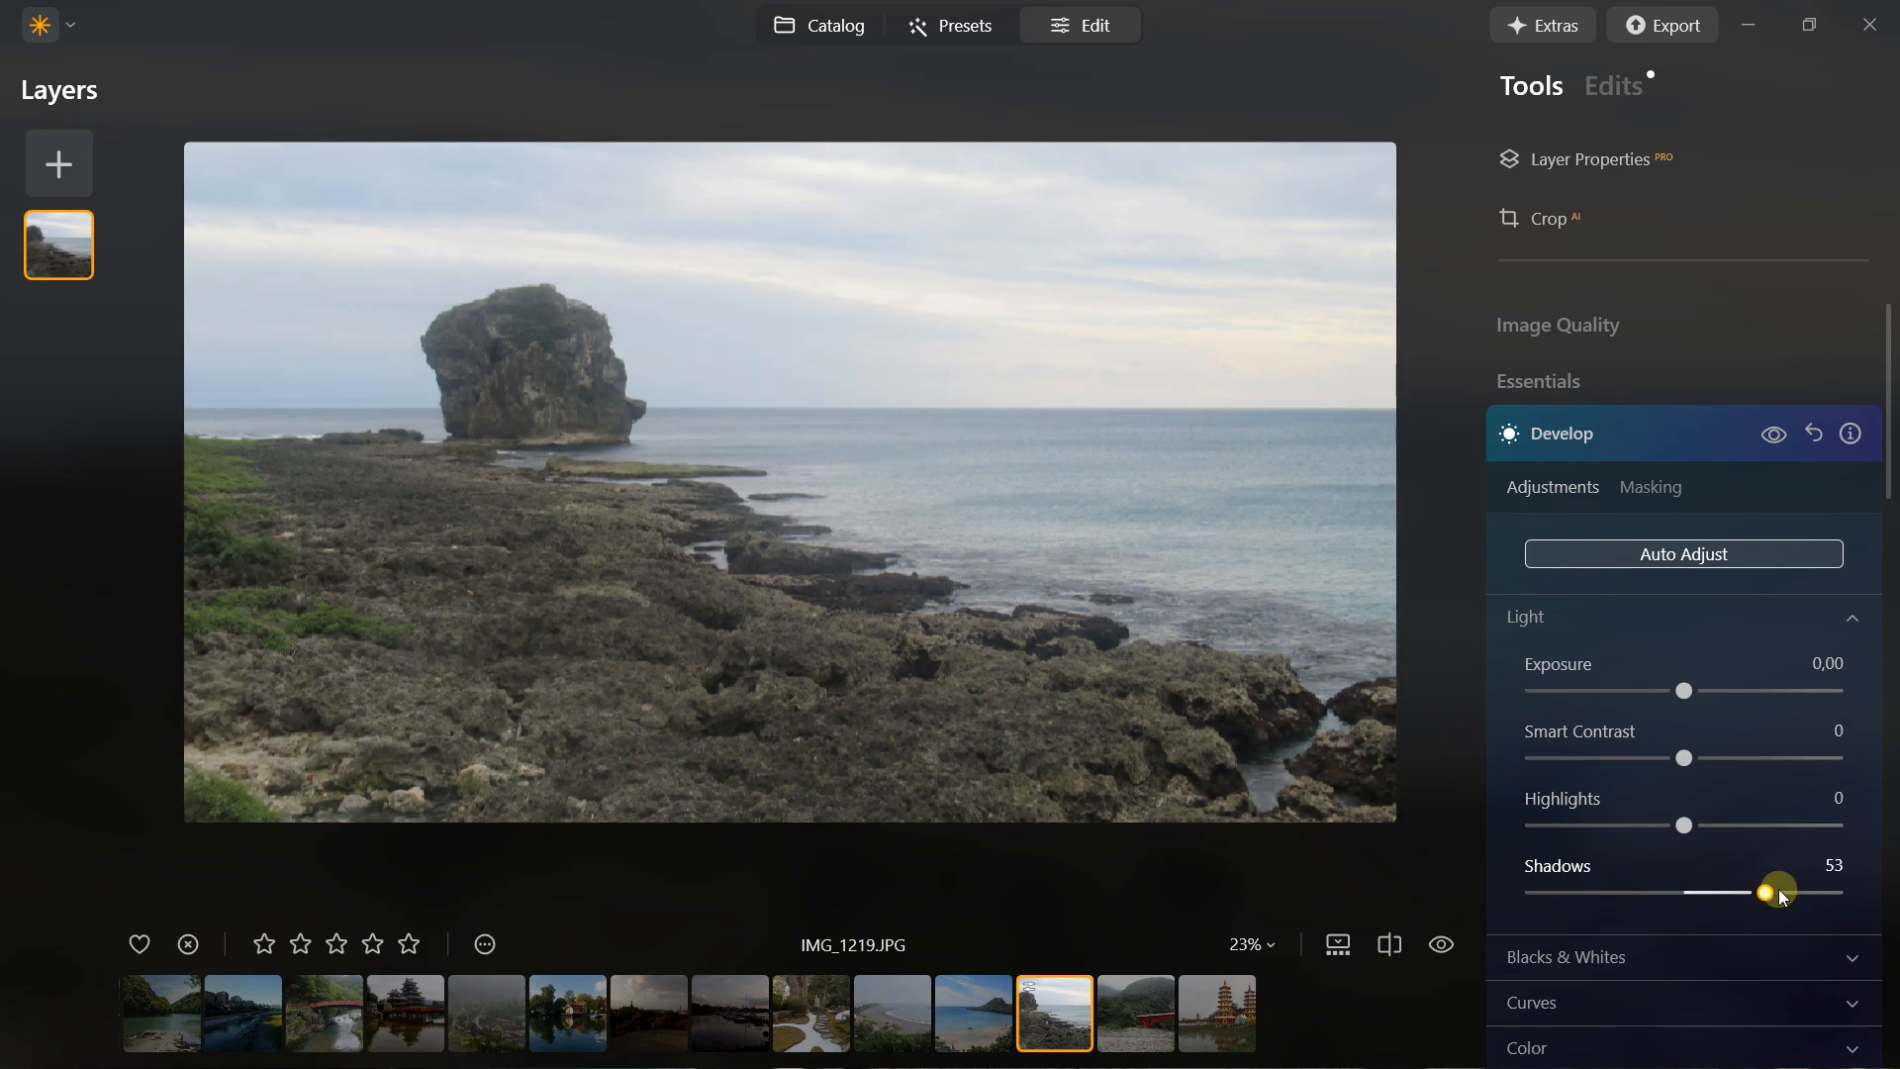
double_click(1778, 891)
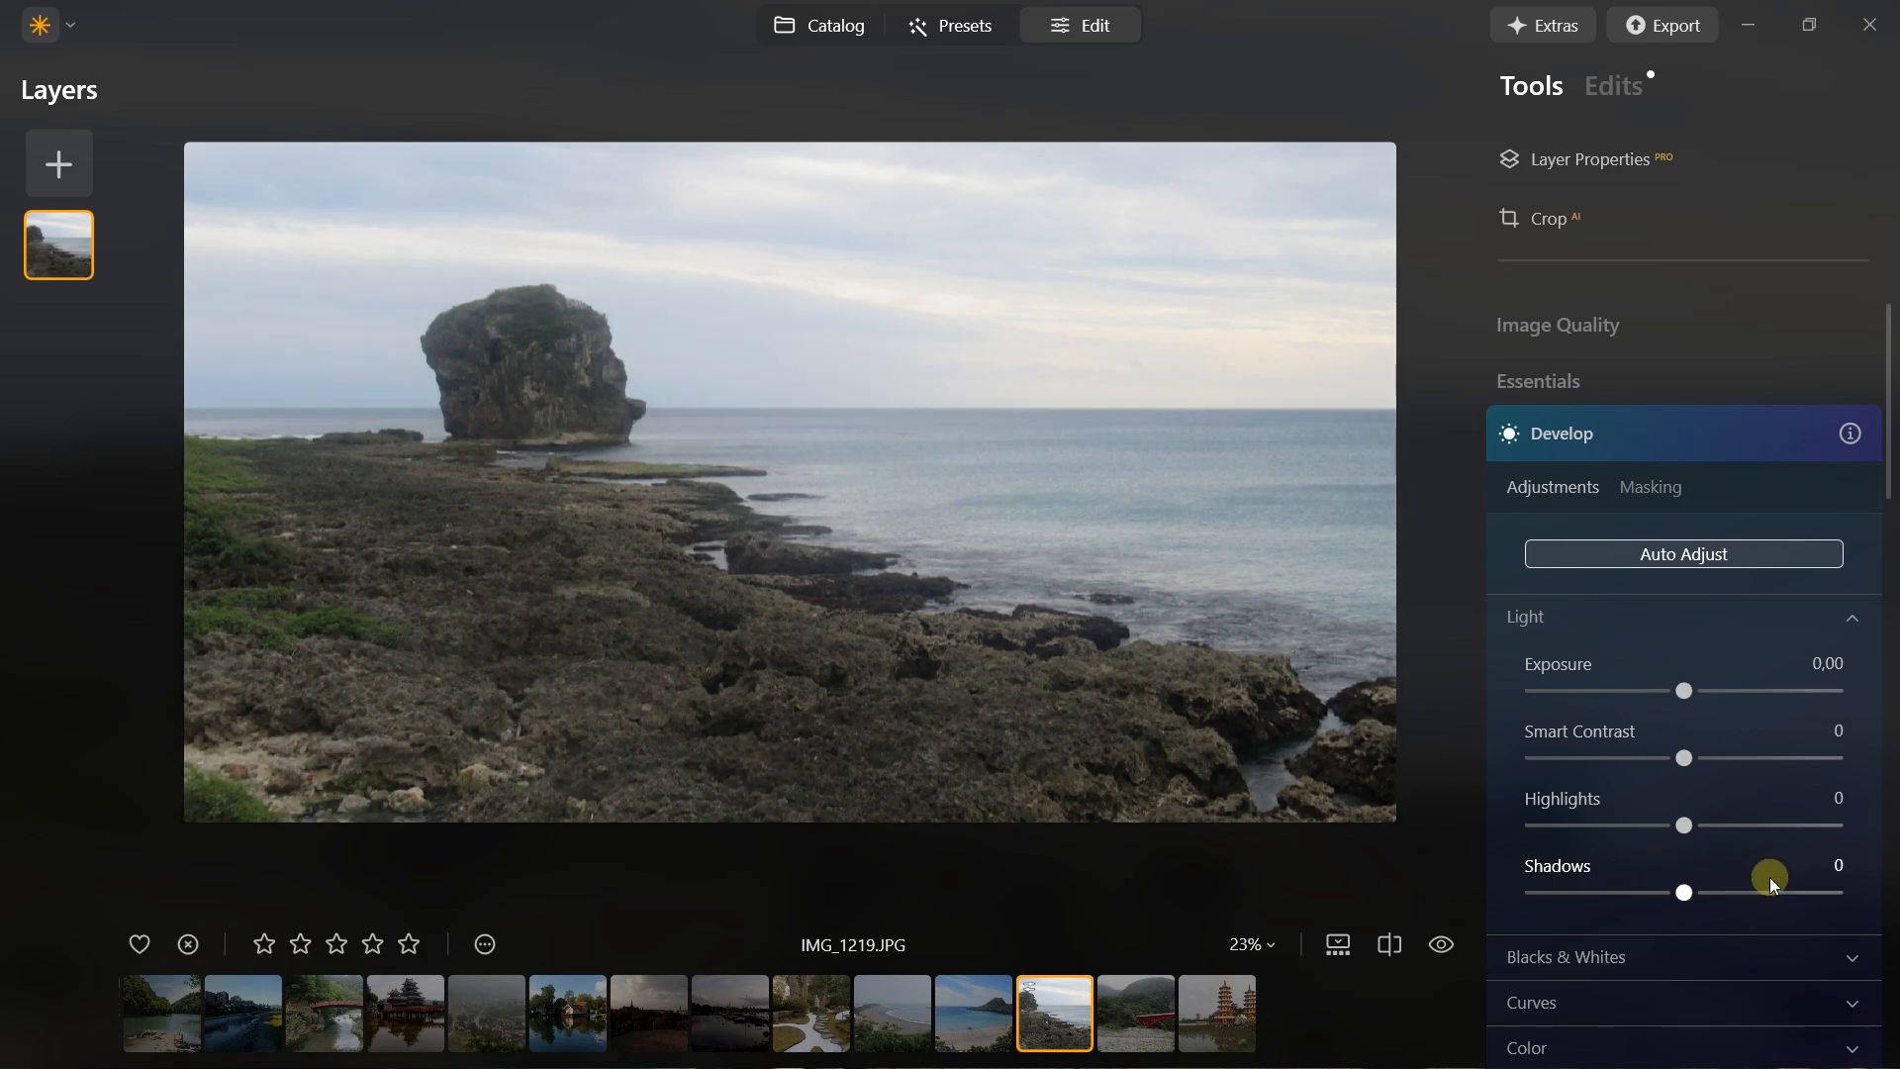
Try raising Whites to about 57 in the Blacks & Whites section and reset it to zero
scroll(1740, 721, down, 3)
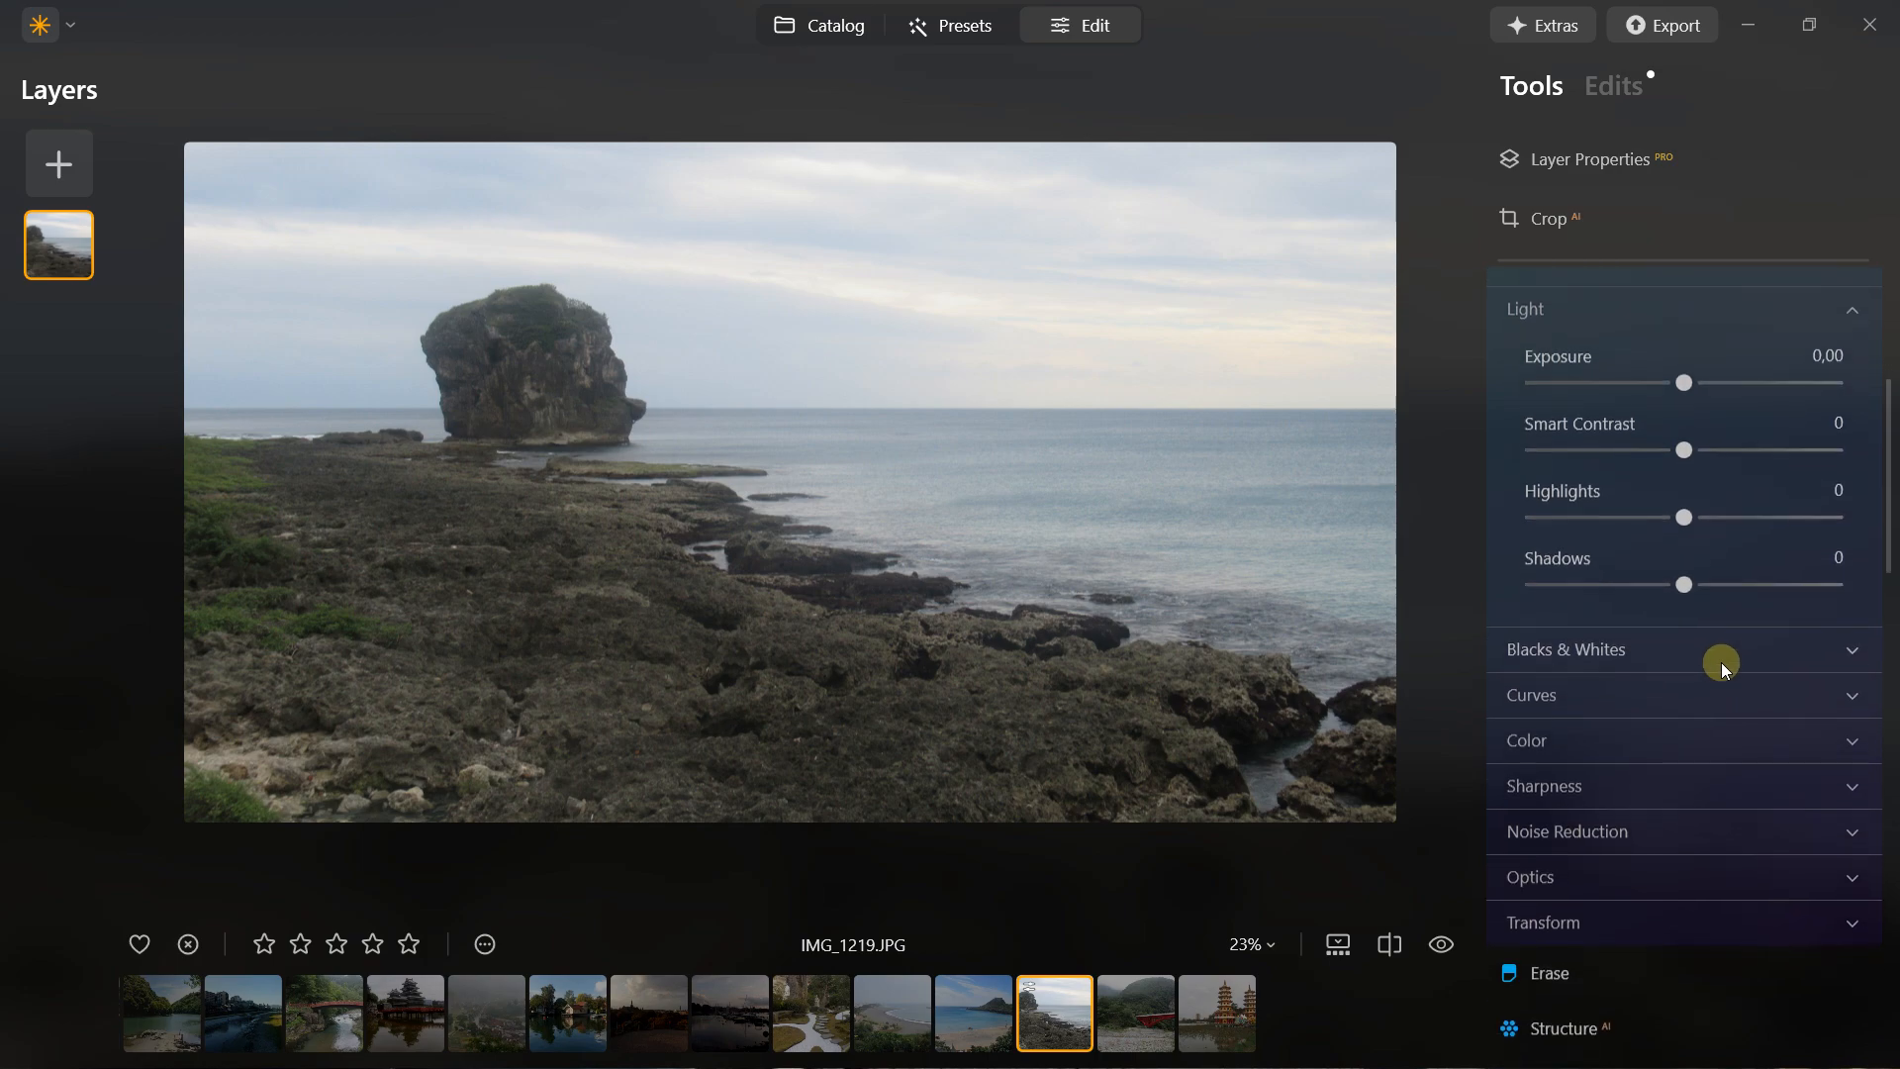
click(1720, 662)
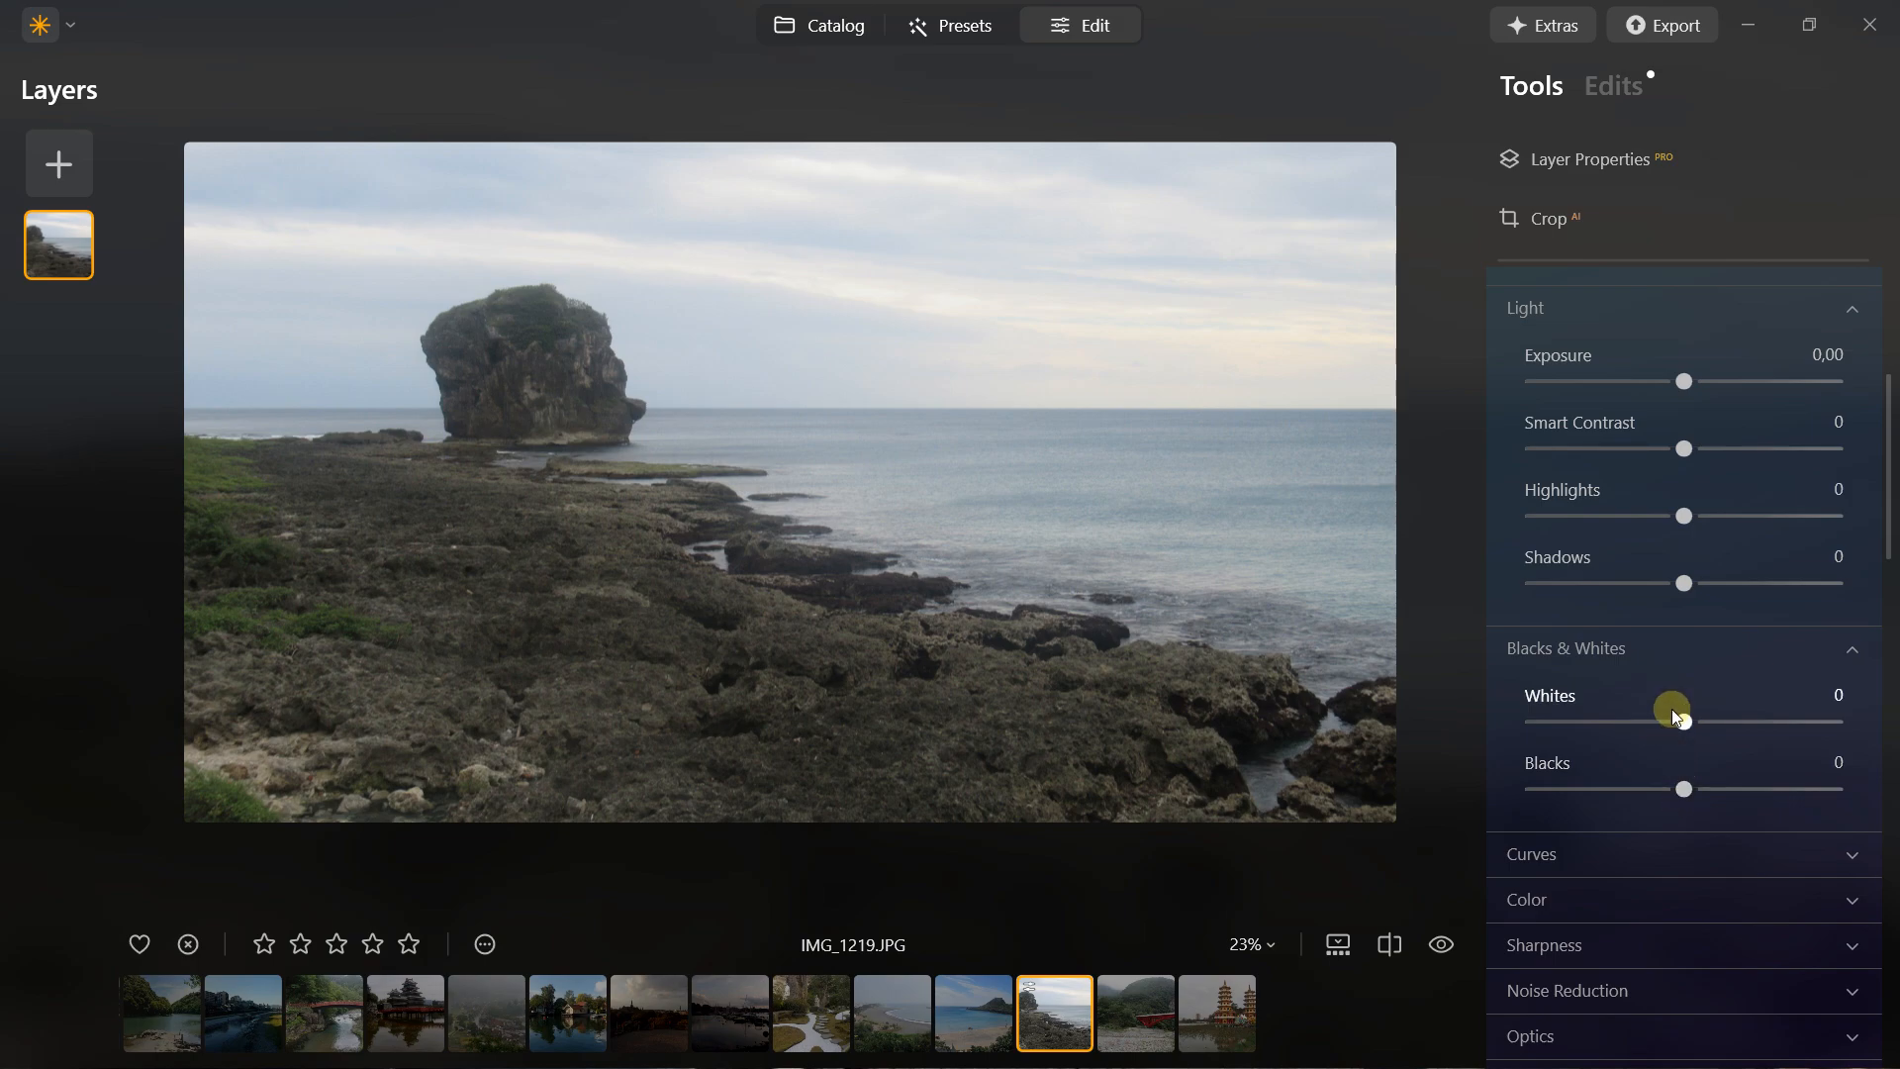
drag(1688, 720, 1774, 712)
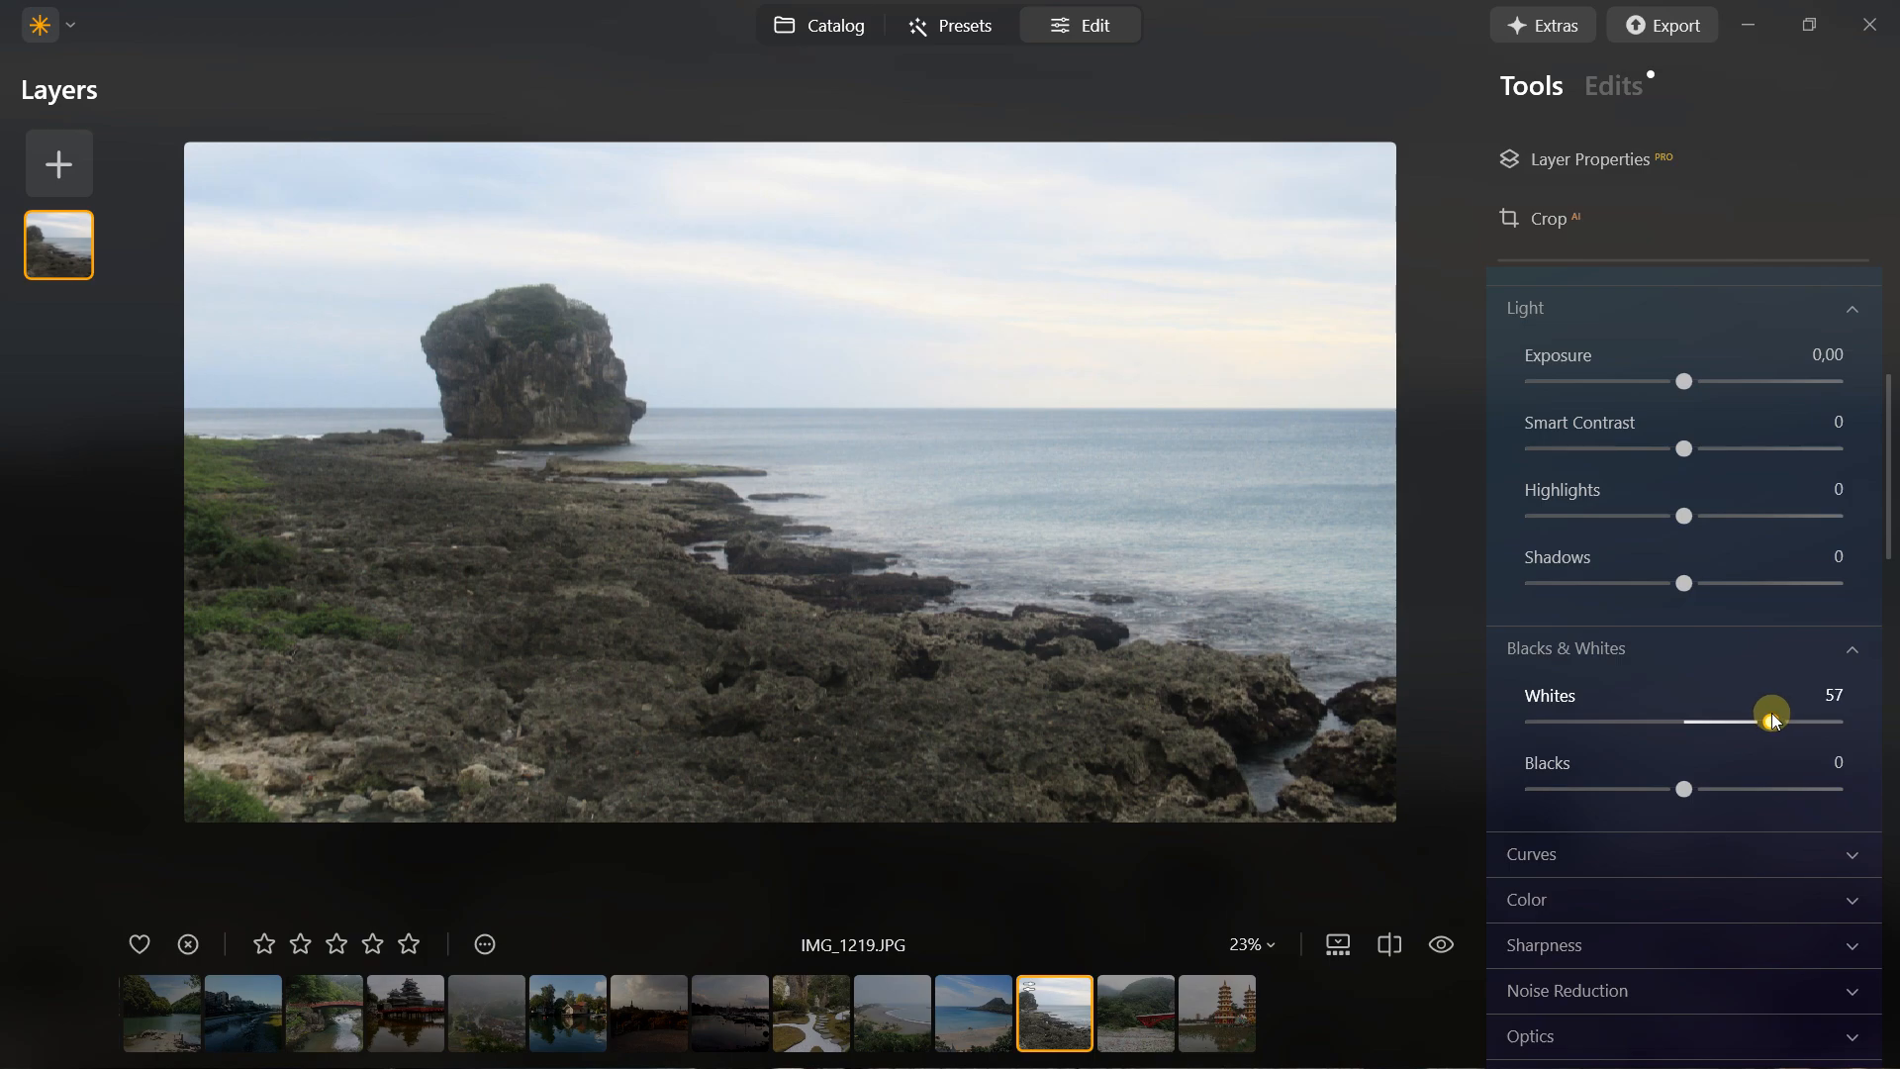
mouse_move(1772, 714)
mouse_down()
mouse_move(1619, 737)
mouse_move(1766, 720)
mouse_up()
double_click(1766, 723)
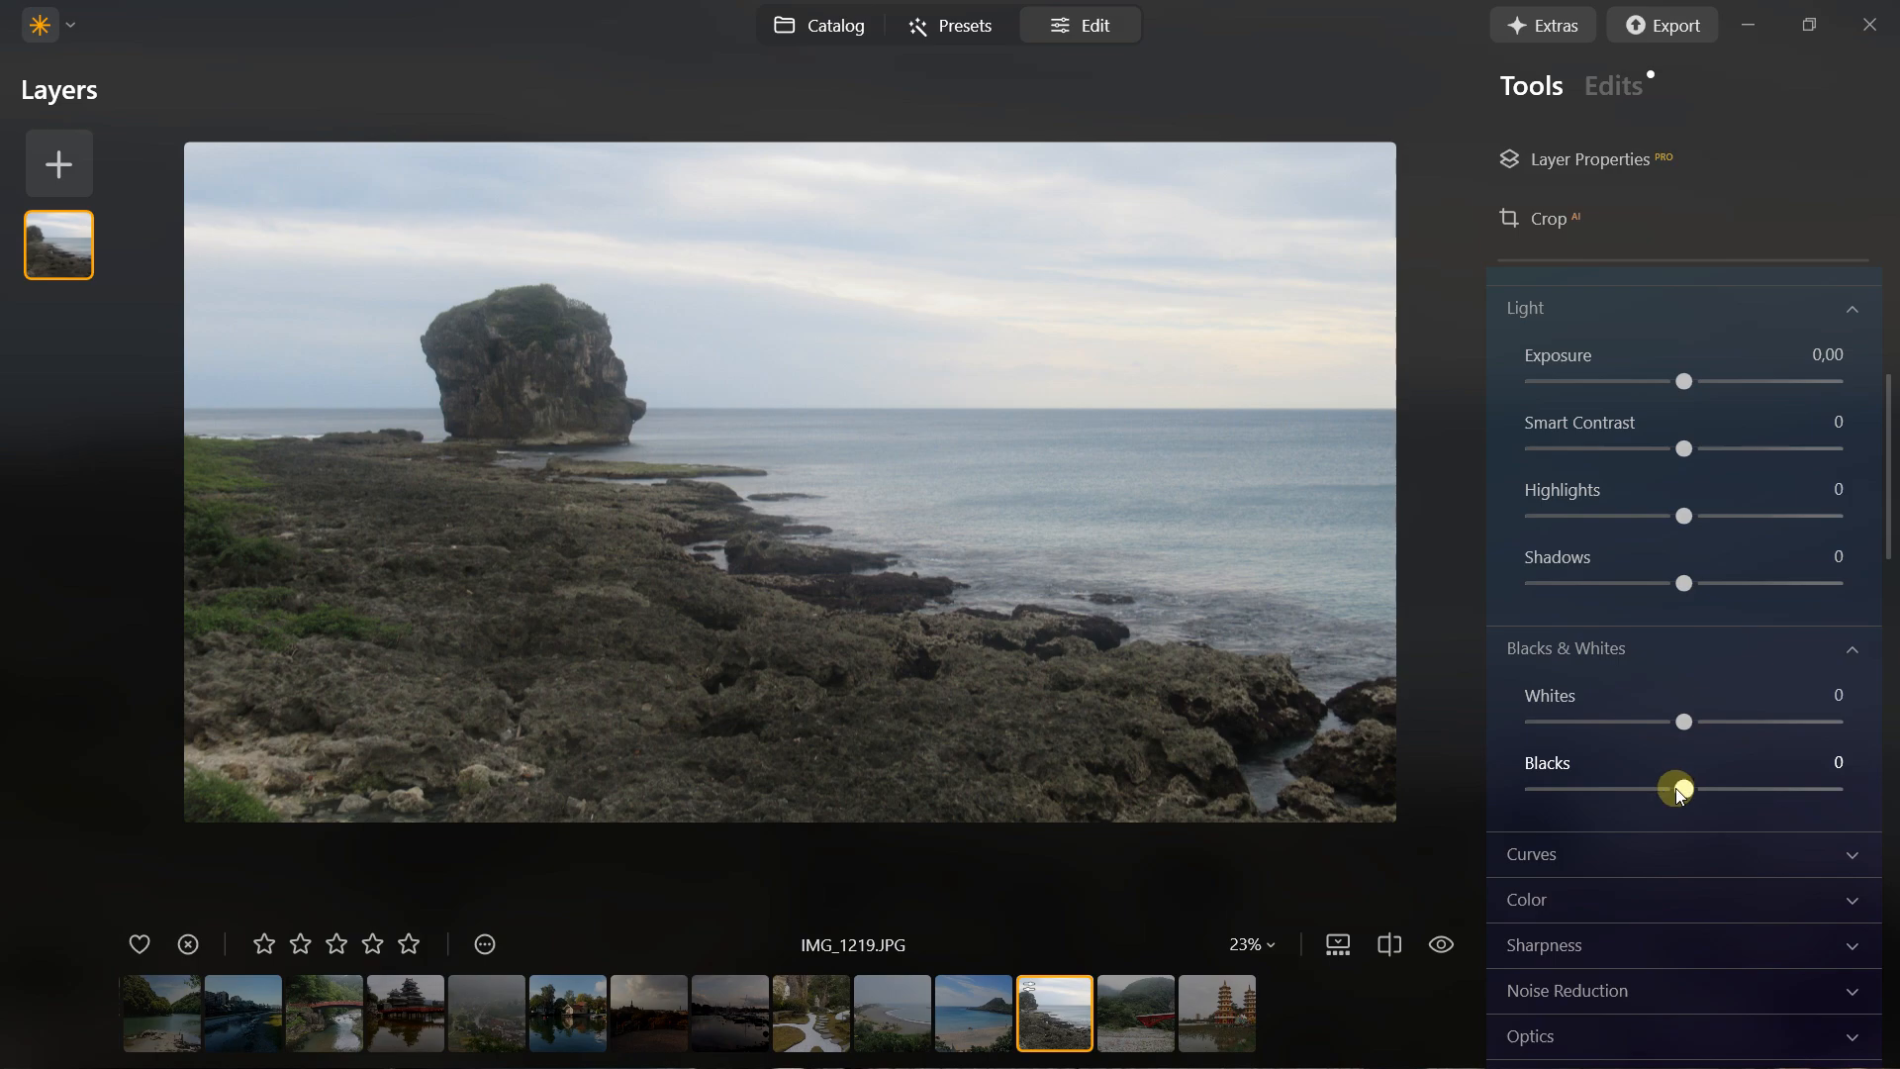
Try lowering Blacks and raising it to 51 and 66, and reset it to zero
drag(1676, 788, 1632, 800)
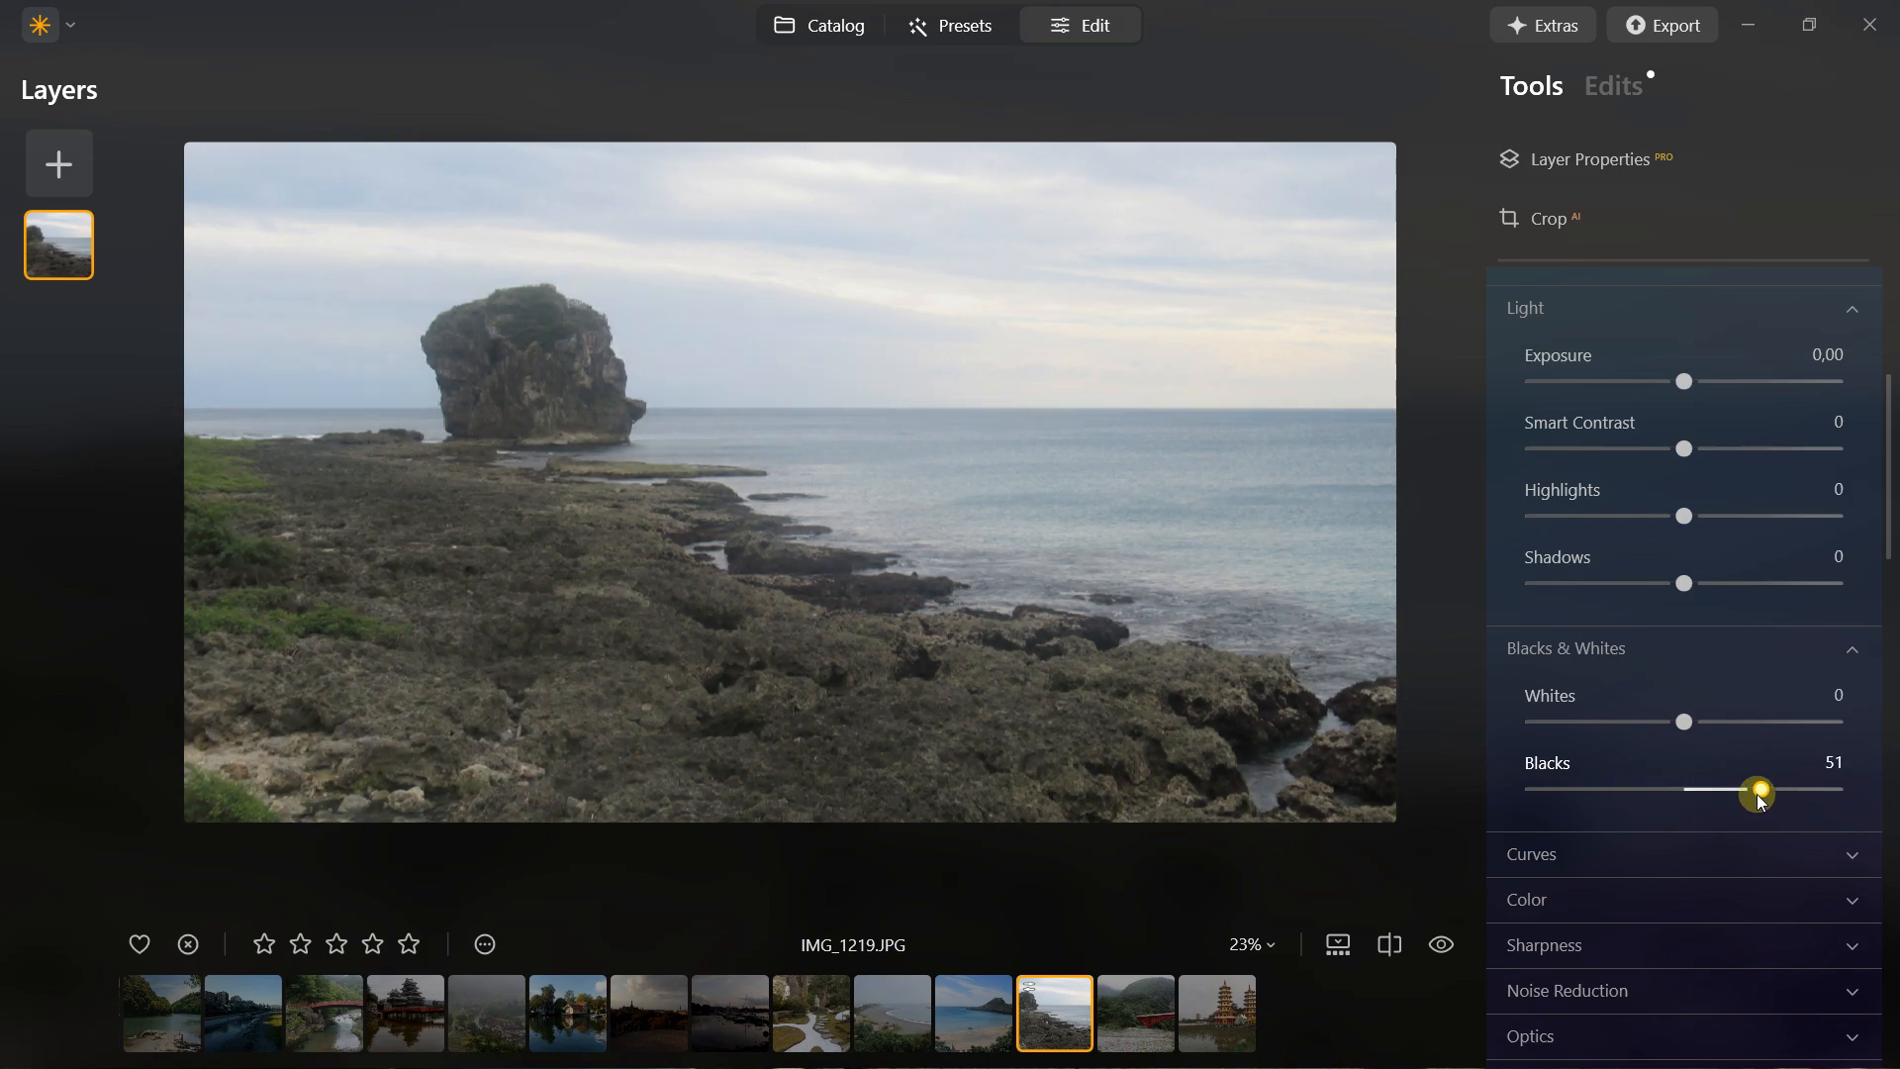
mouse_move(1761, 800)
mouse_down()
mouse_move(1569, 822)
mouse_move(1780, 788)
mouse_up()
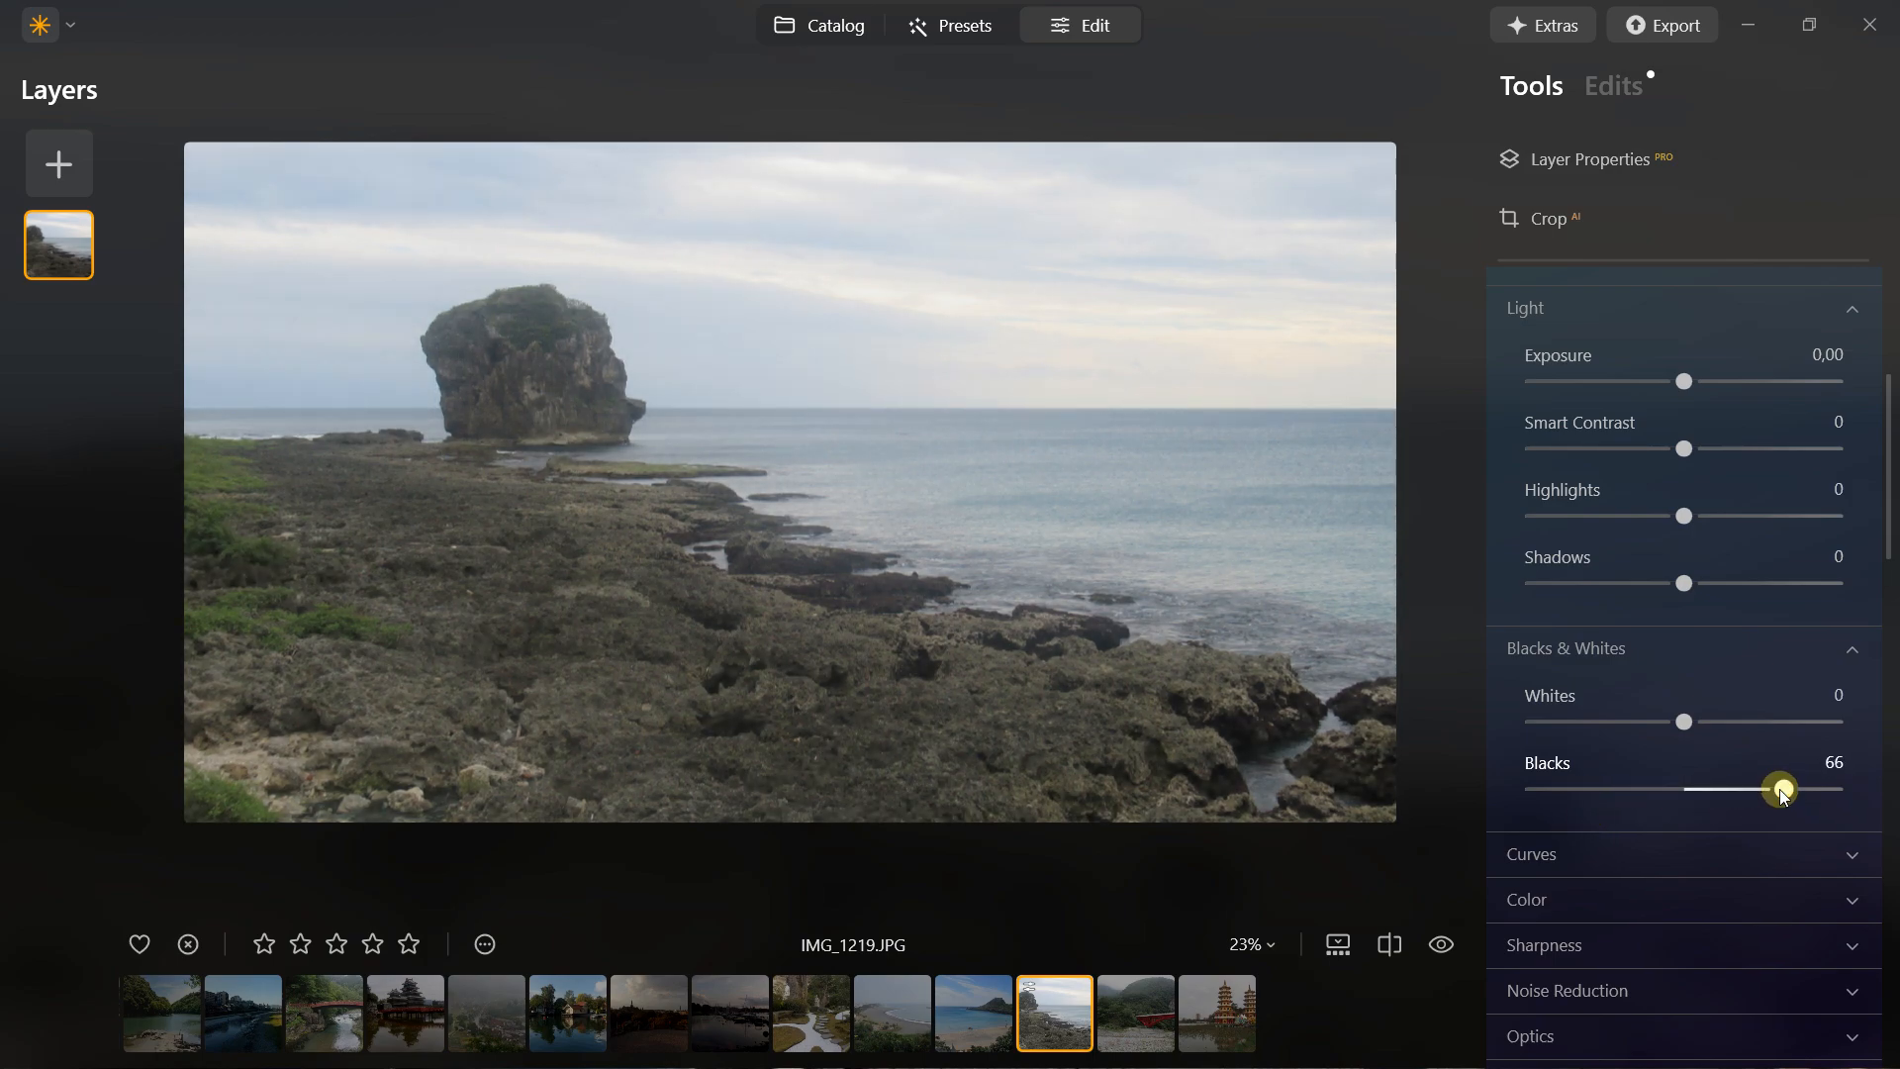
double_click(1780, 788)
Shape the main tone curve into a slight S with three points, raising the highlights point and lowering the shadows point
scroll(1665, 751, down, 3)
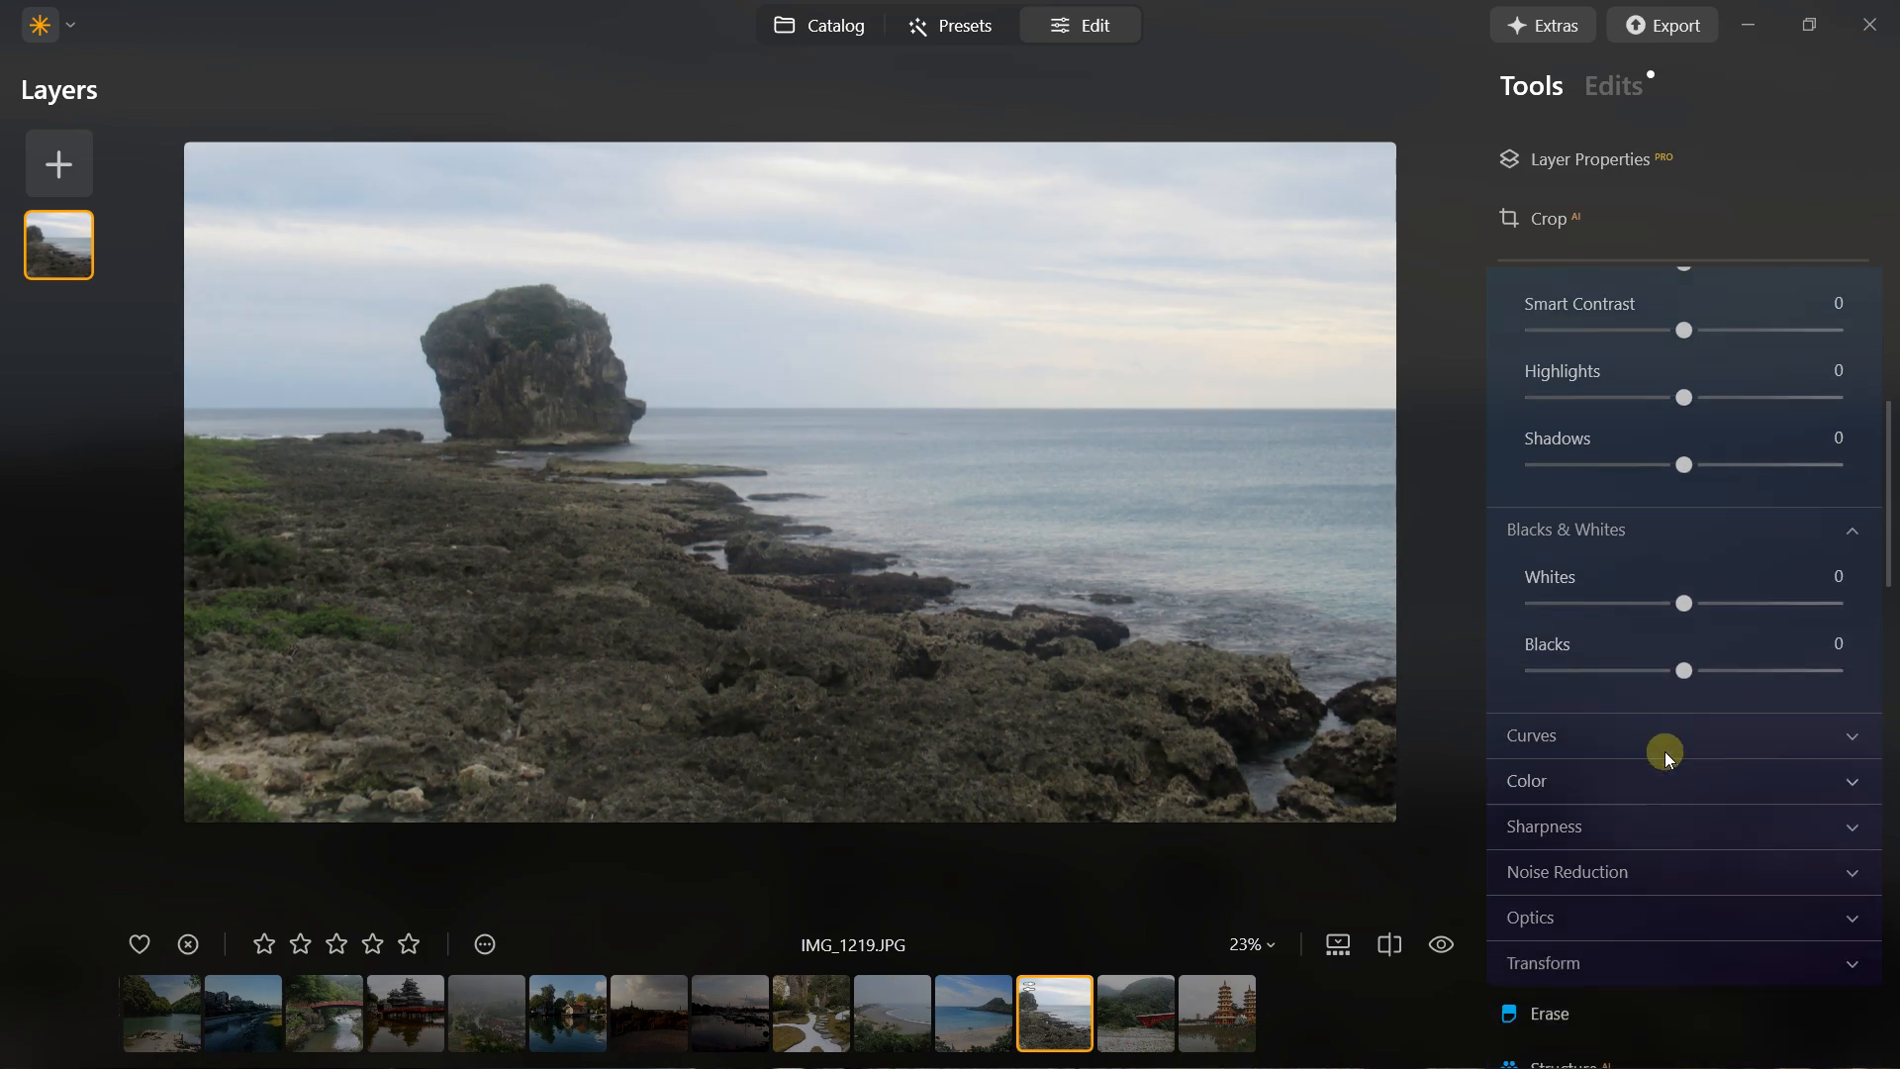
click(1659, 706)
scroll(1657, 693, down, 2)
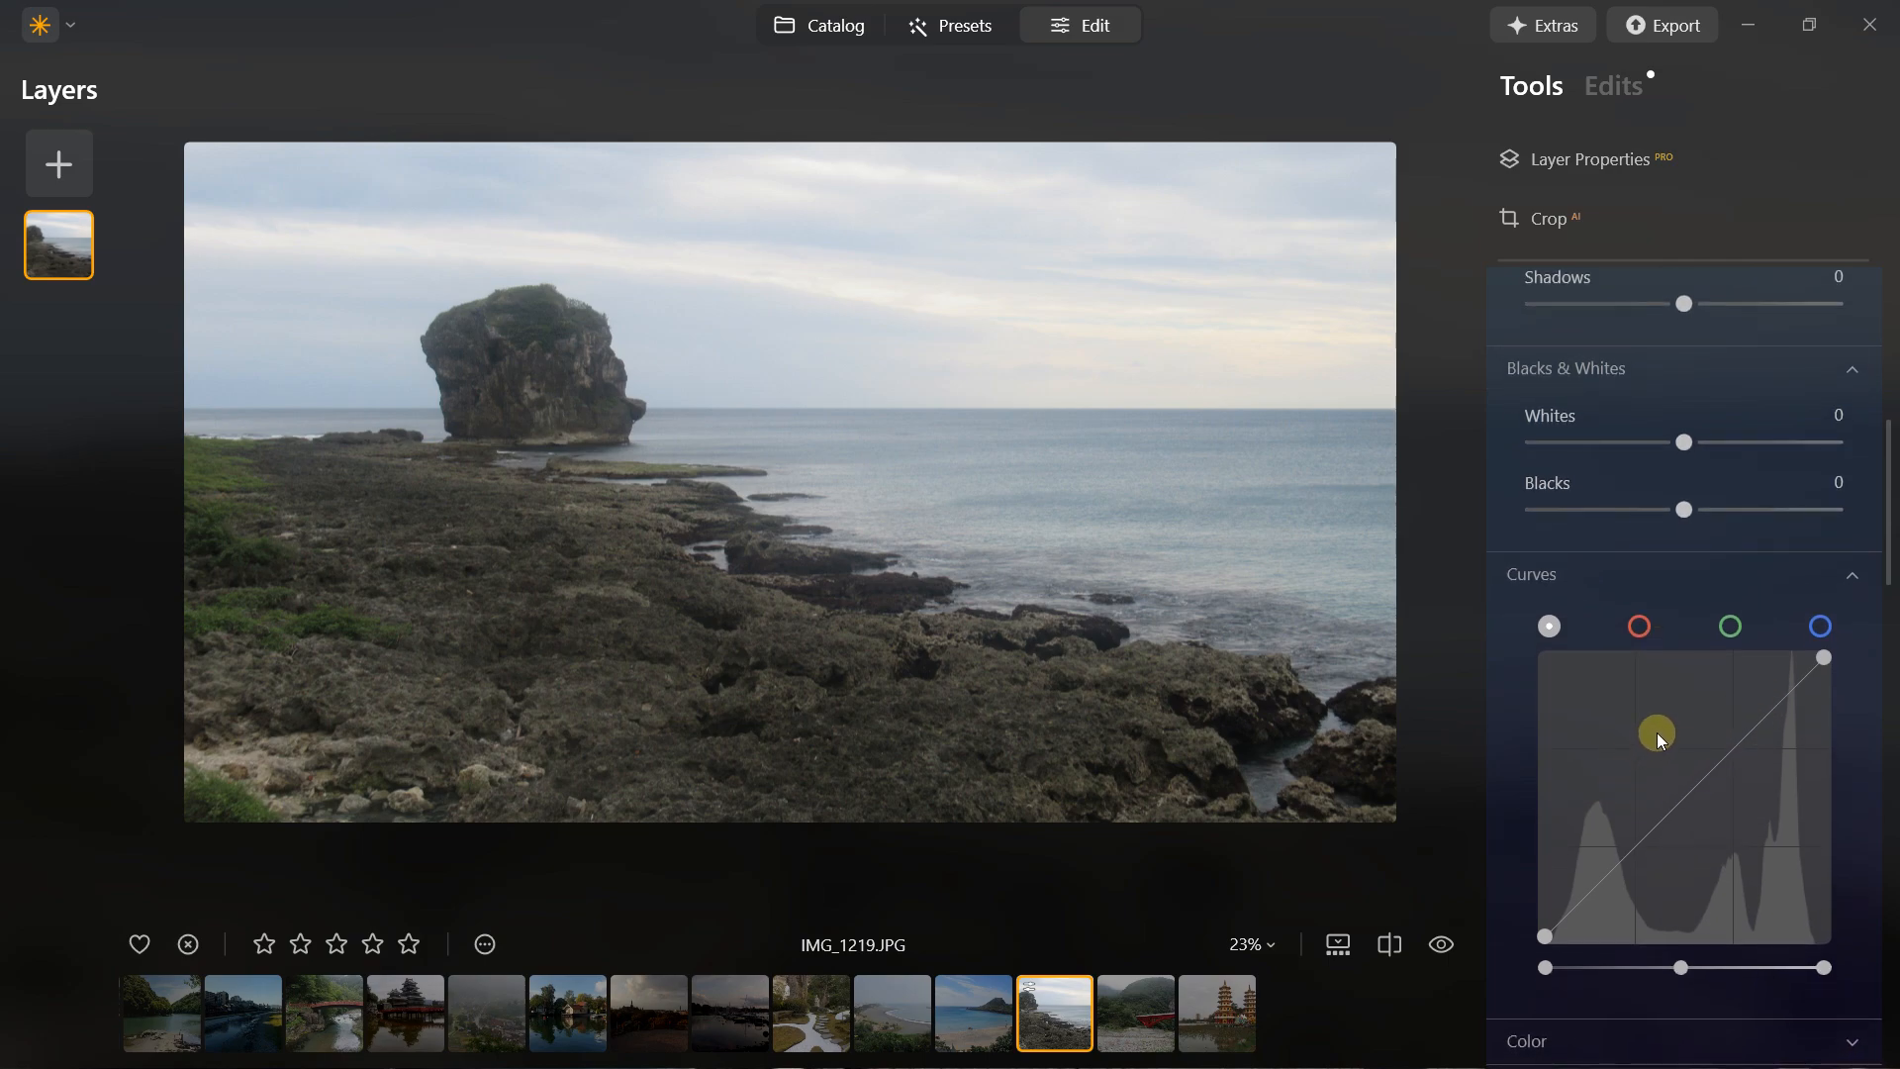
mouse_move(1699, 786)
mouse_down()
mouse_move(1647, 751)
mouse_move(1732, 833)
mouse_move(1683, 792)
mouse_up()
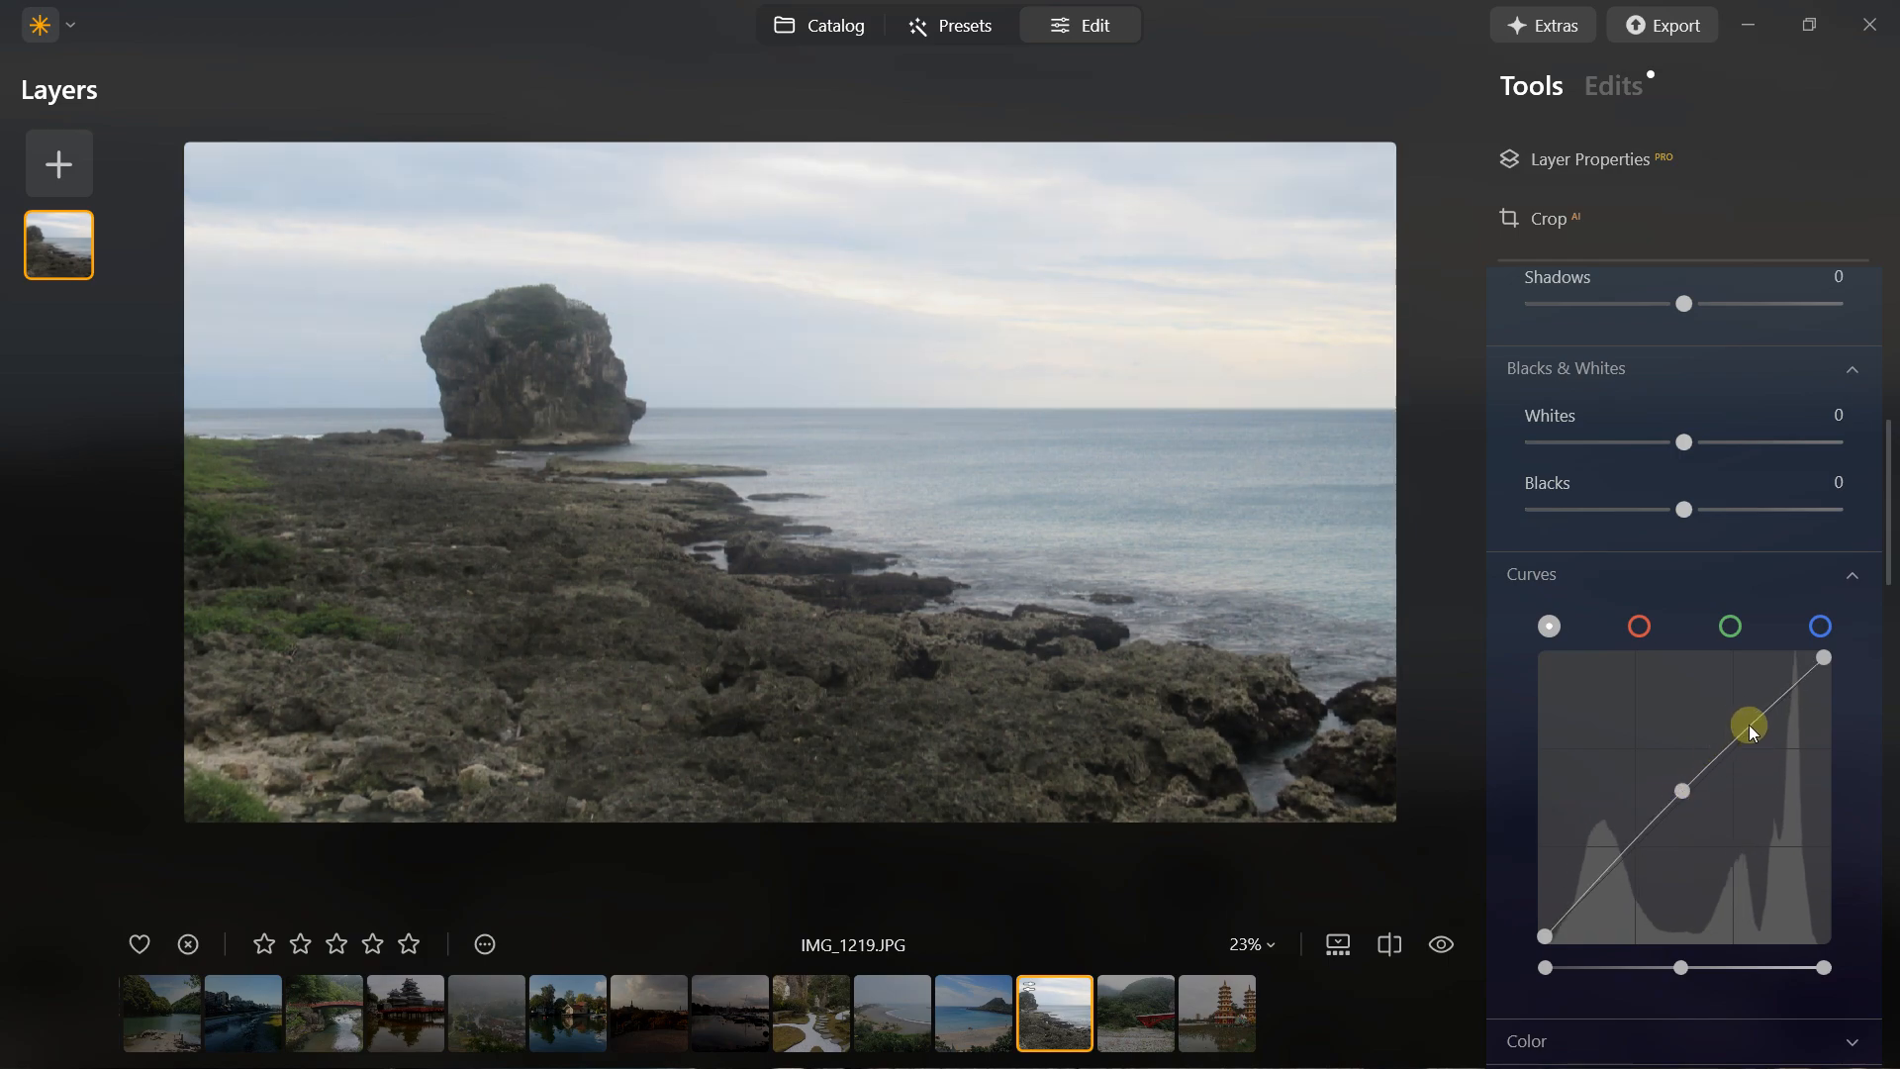
click(1621, 857)
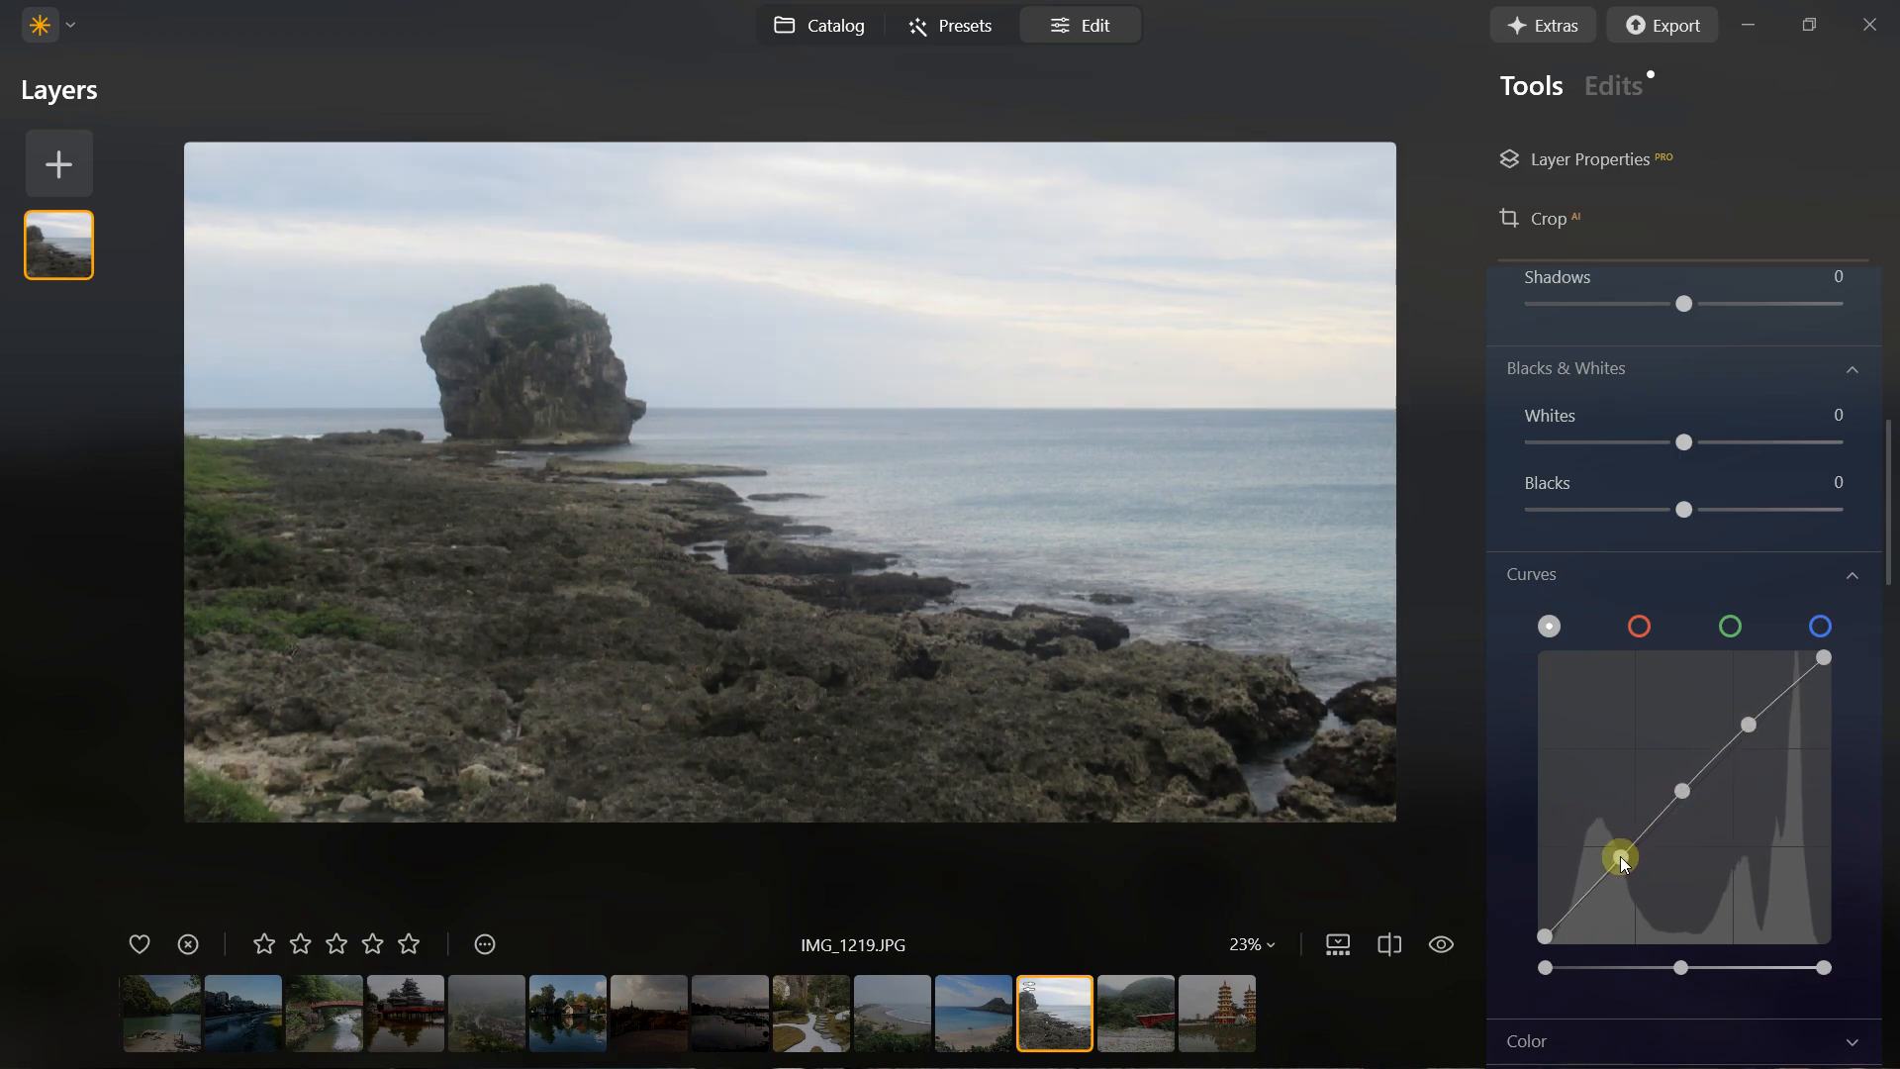
drag(1752, 721, 1748, 718)
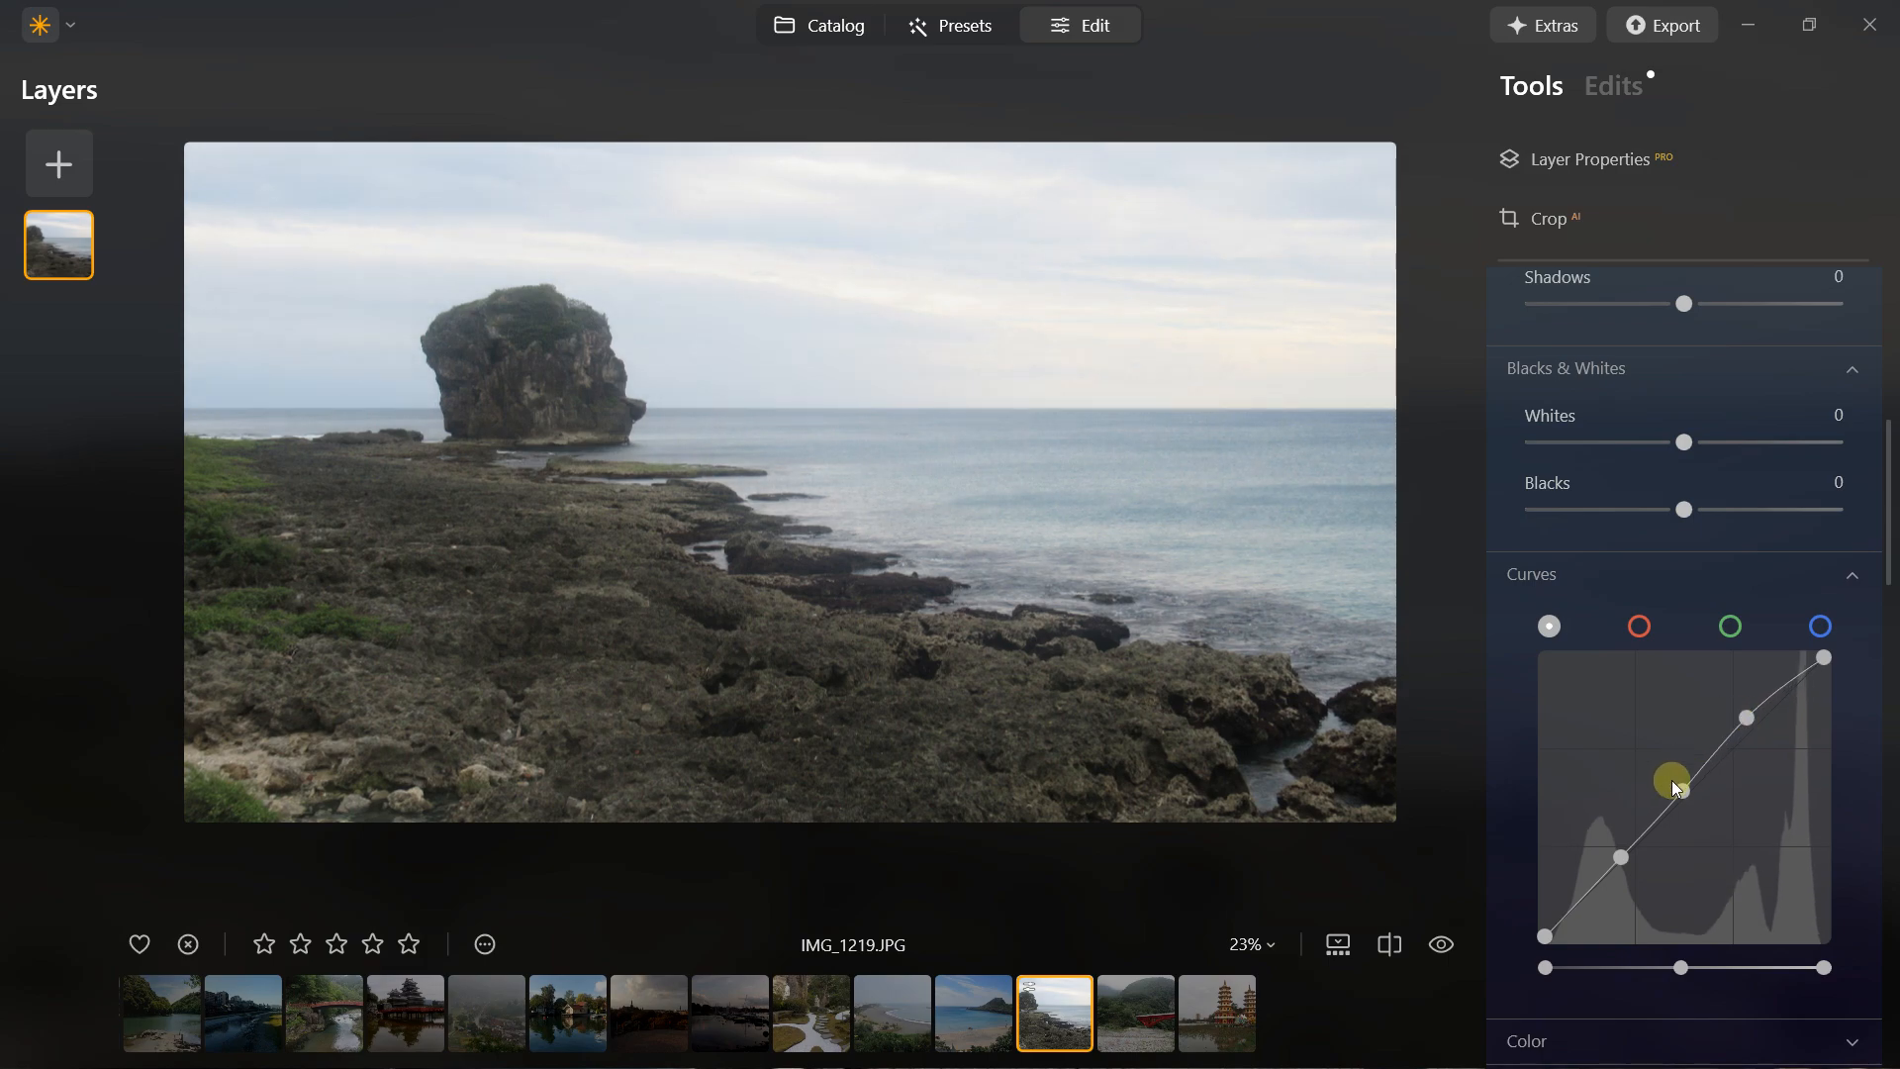
drag(1623, 867, 1626, 879)
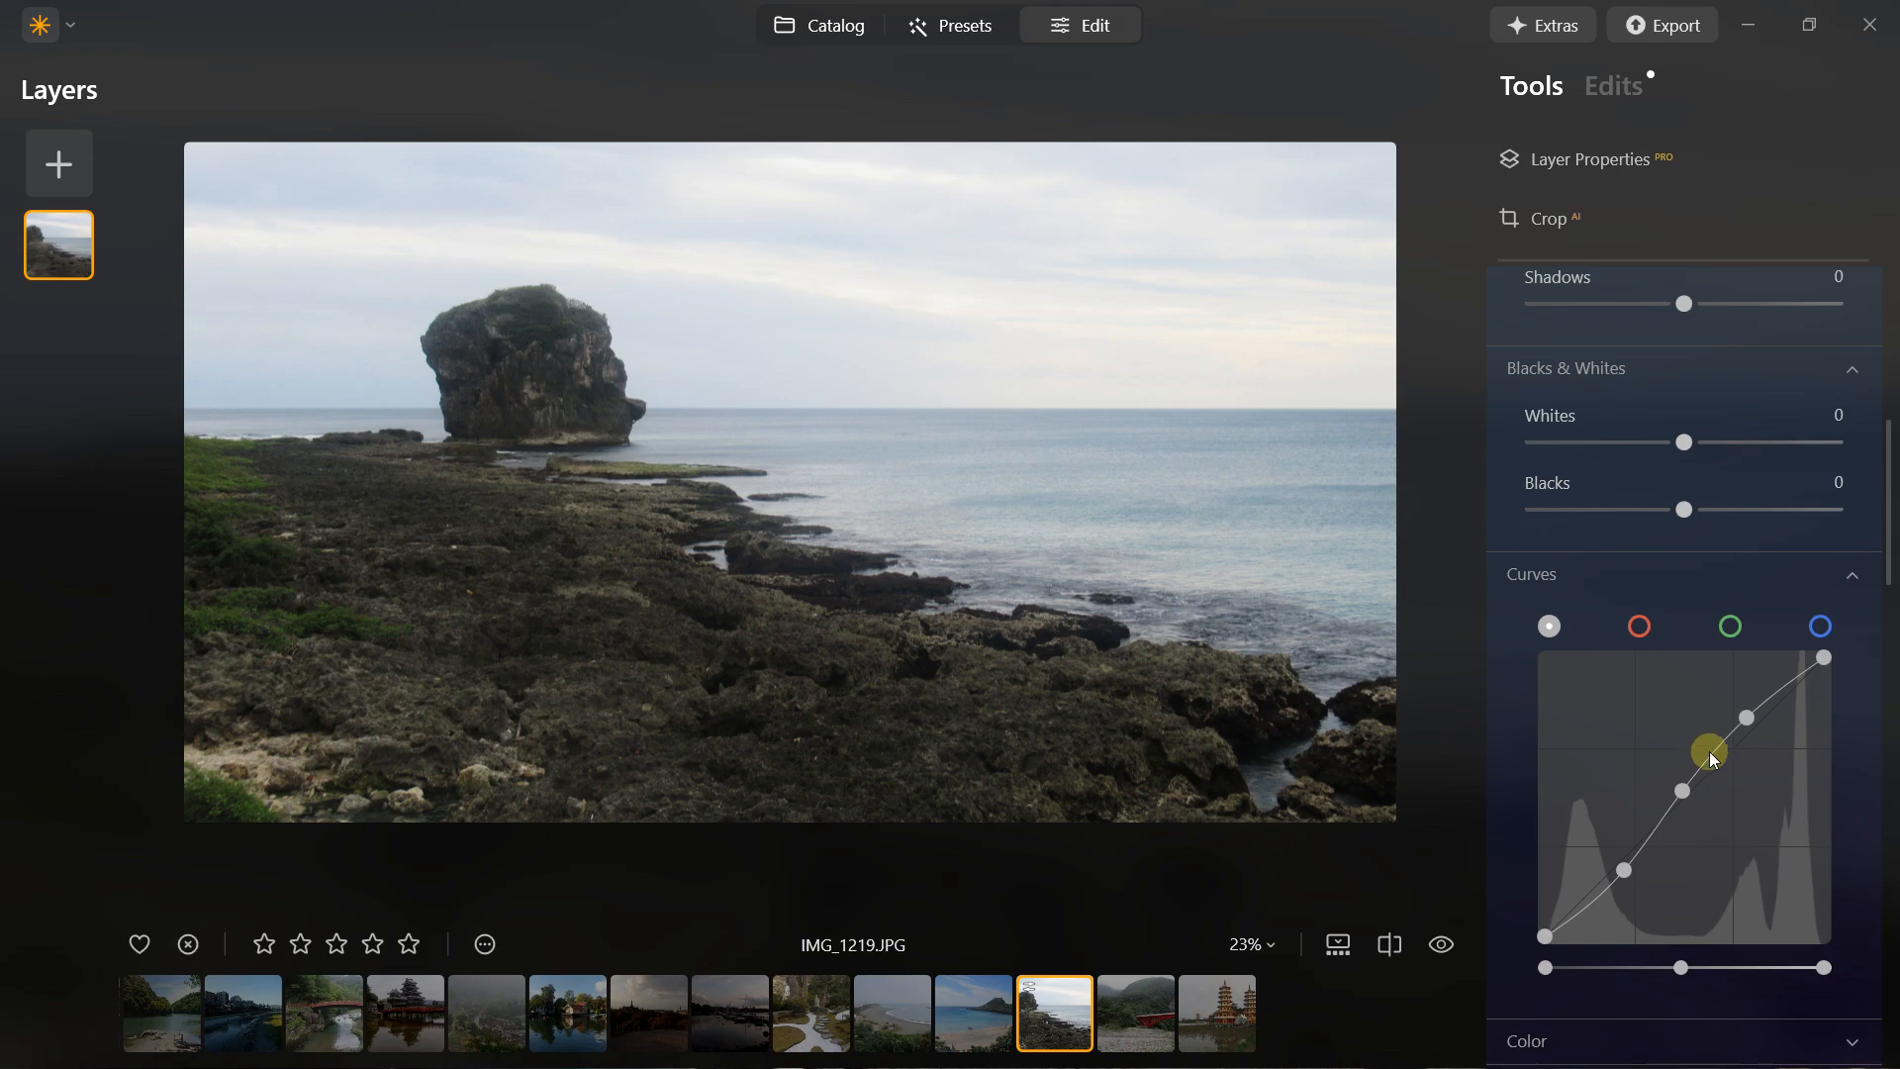
Lower the curve's highlights point and raise its shadows point, and add and adjust intermediate points along the curve
drag(1748, 717, 1762, 732)
mouse_move(1628, 876)
mouse_down()
mouse_move(1607, 846)
mouse_move(1617, 859)
mouse_up()
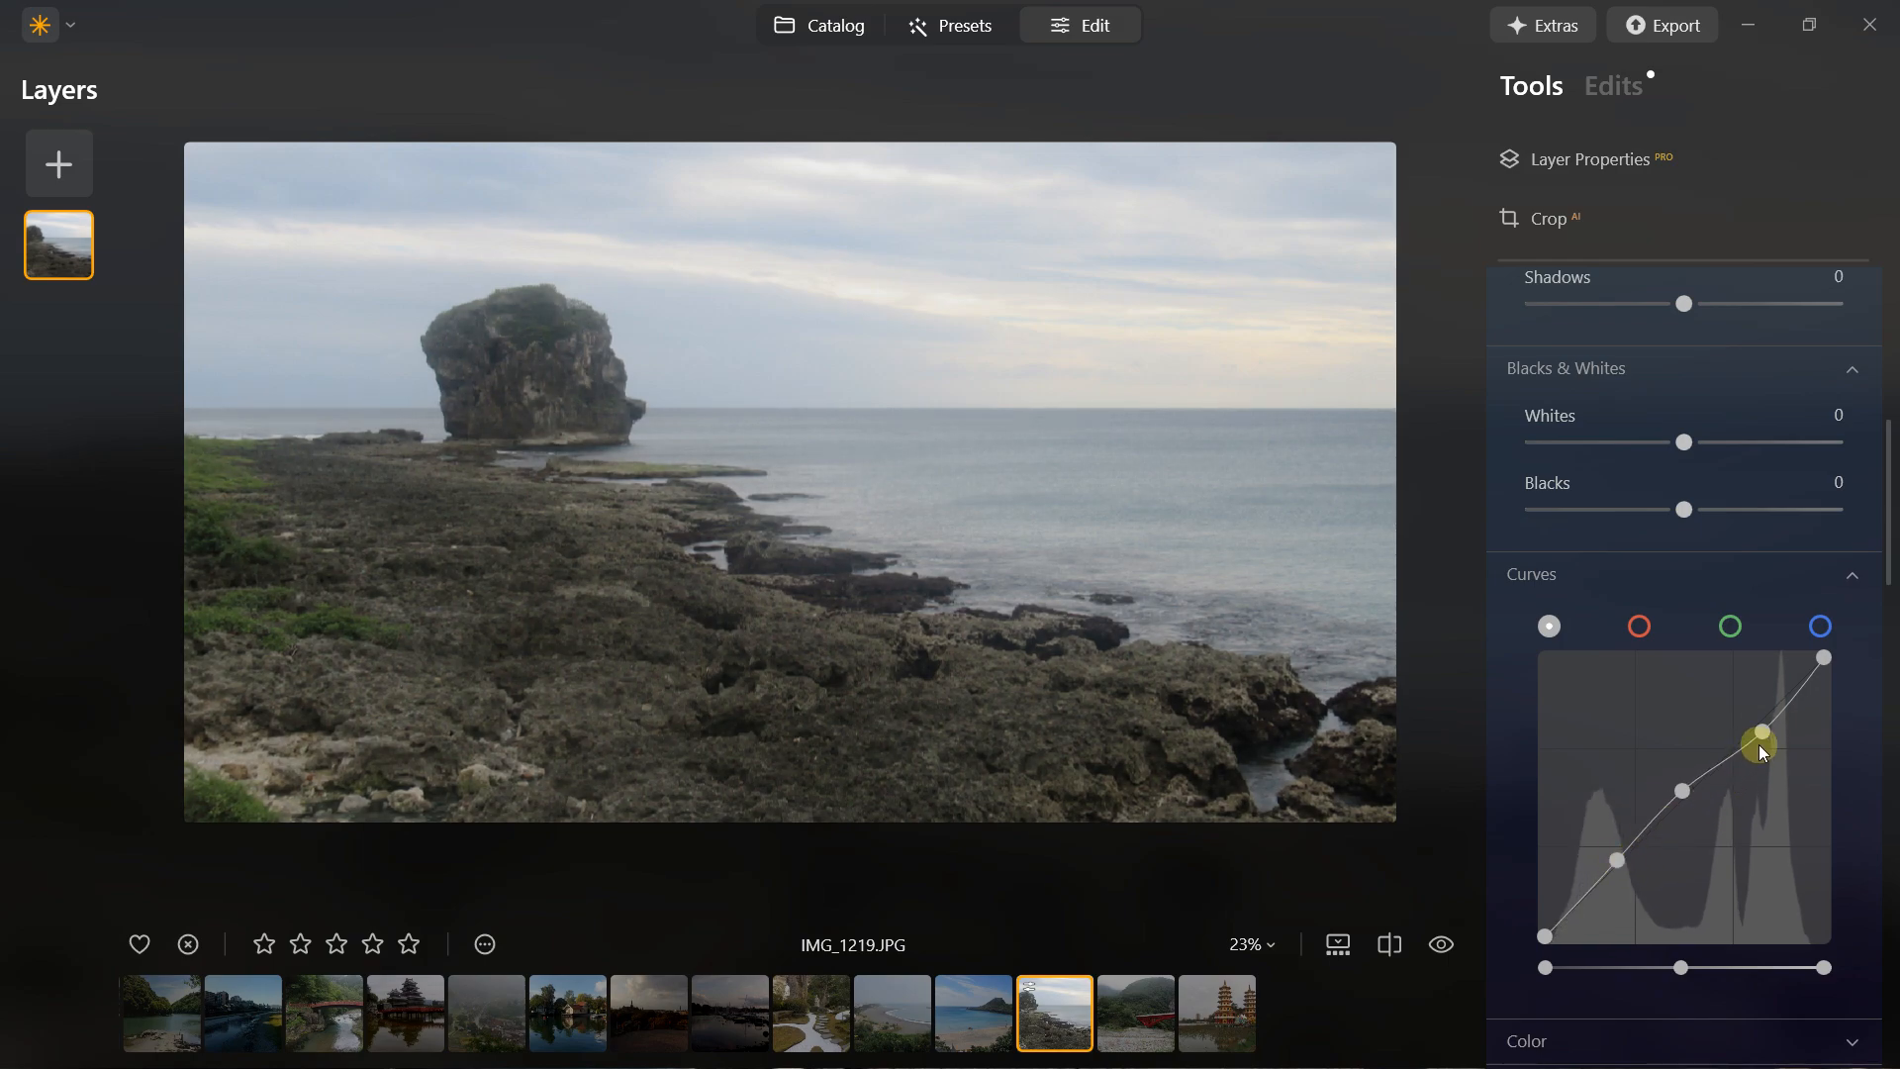
drag(1764, 738, 1792, 692)
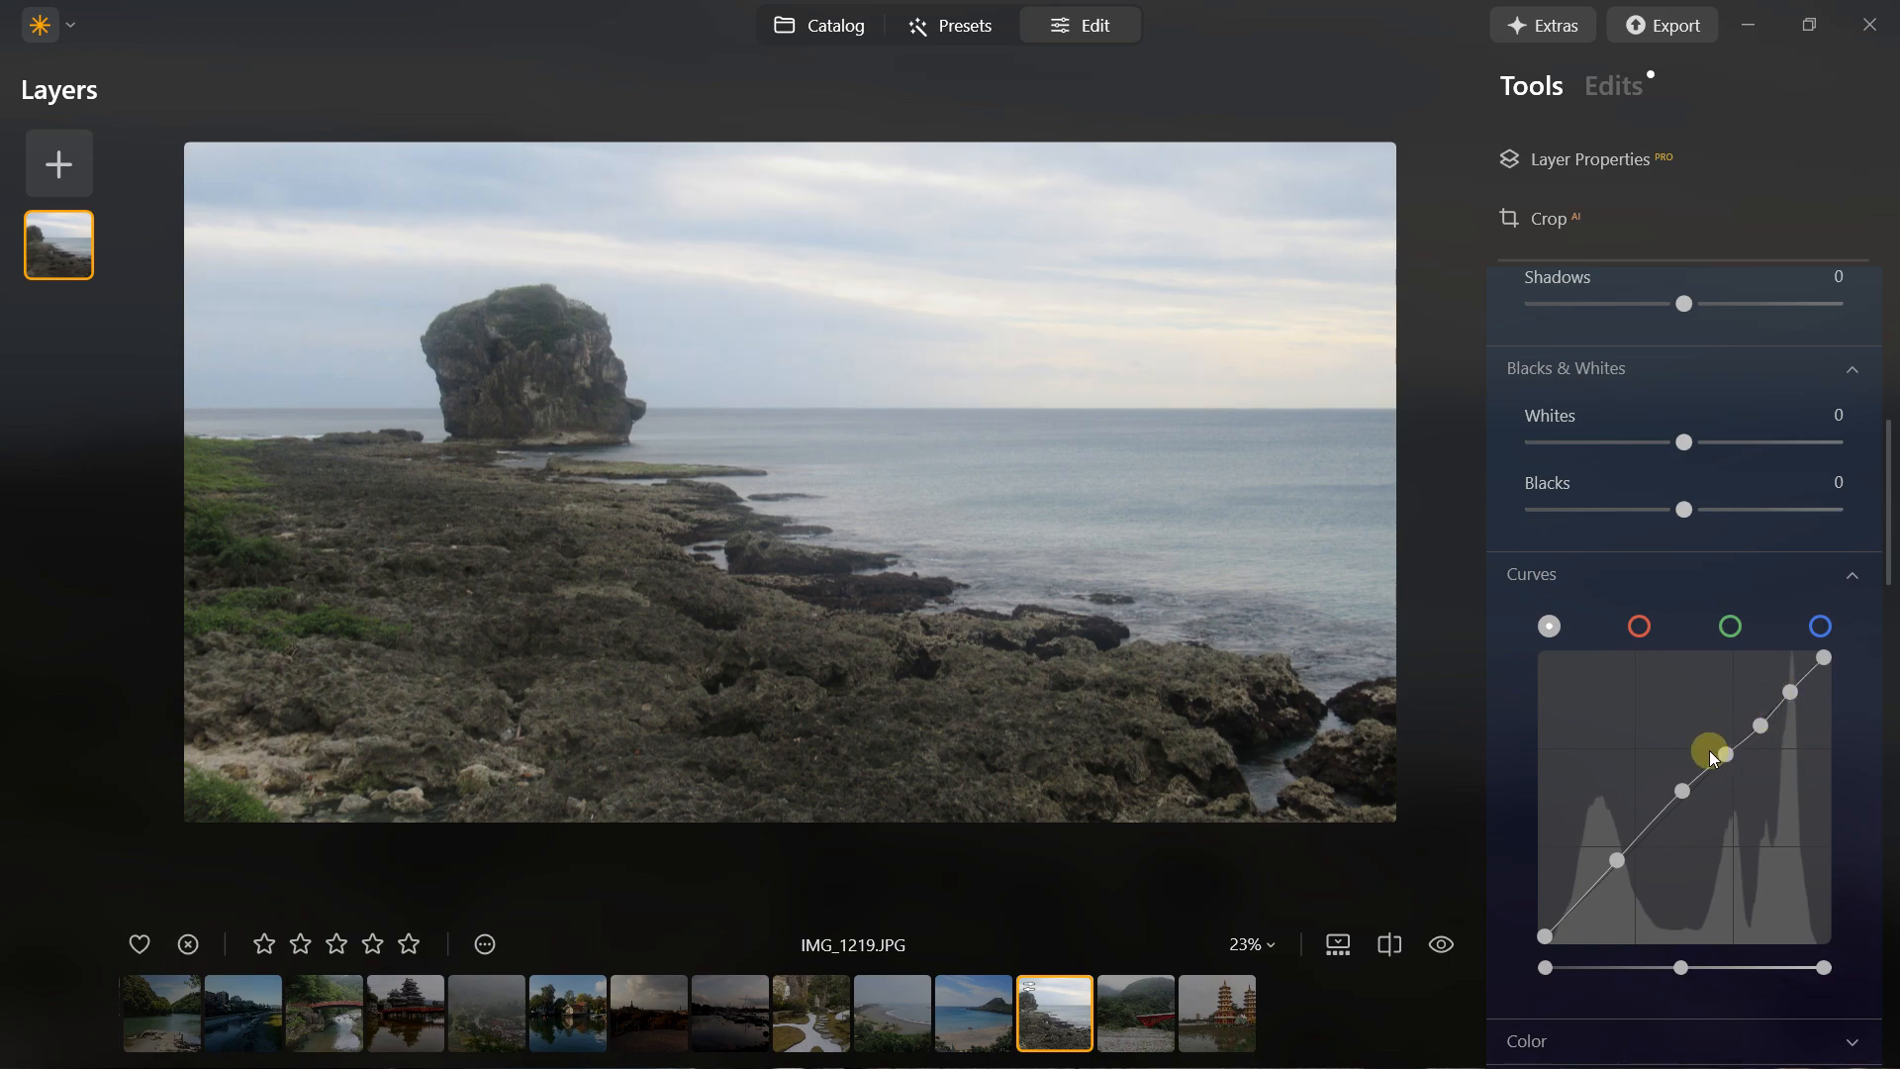
mouse_move(1721, 752)
mouse_down()
mouse_move(1707, 716)
mouse_move(1728, 772)
mouse_move(1722, 757)
mouse_up()
drag(1620, 867, 1651, 832)
click(1660, 819)
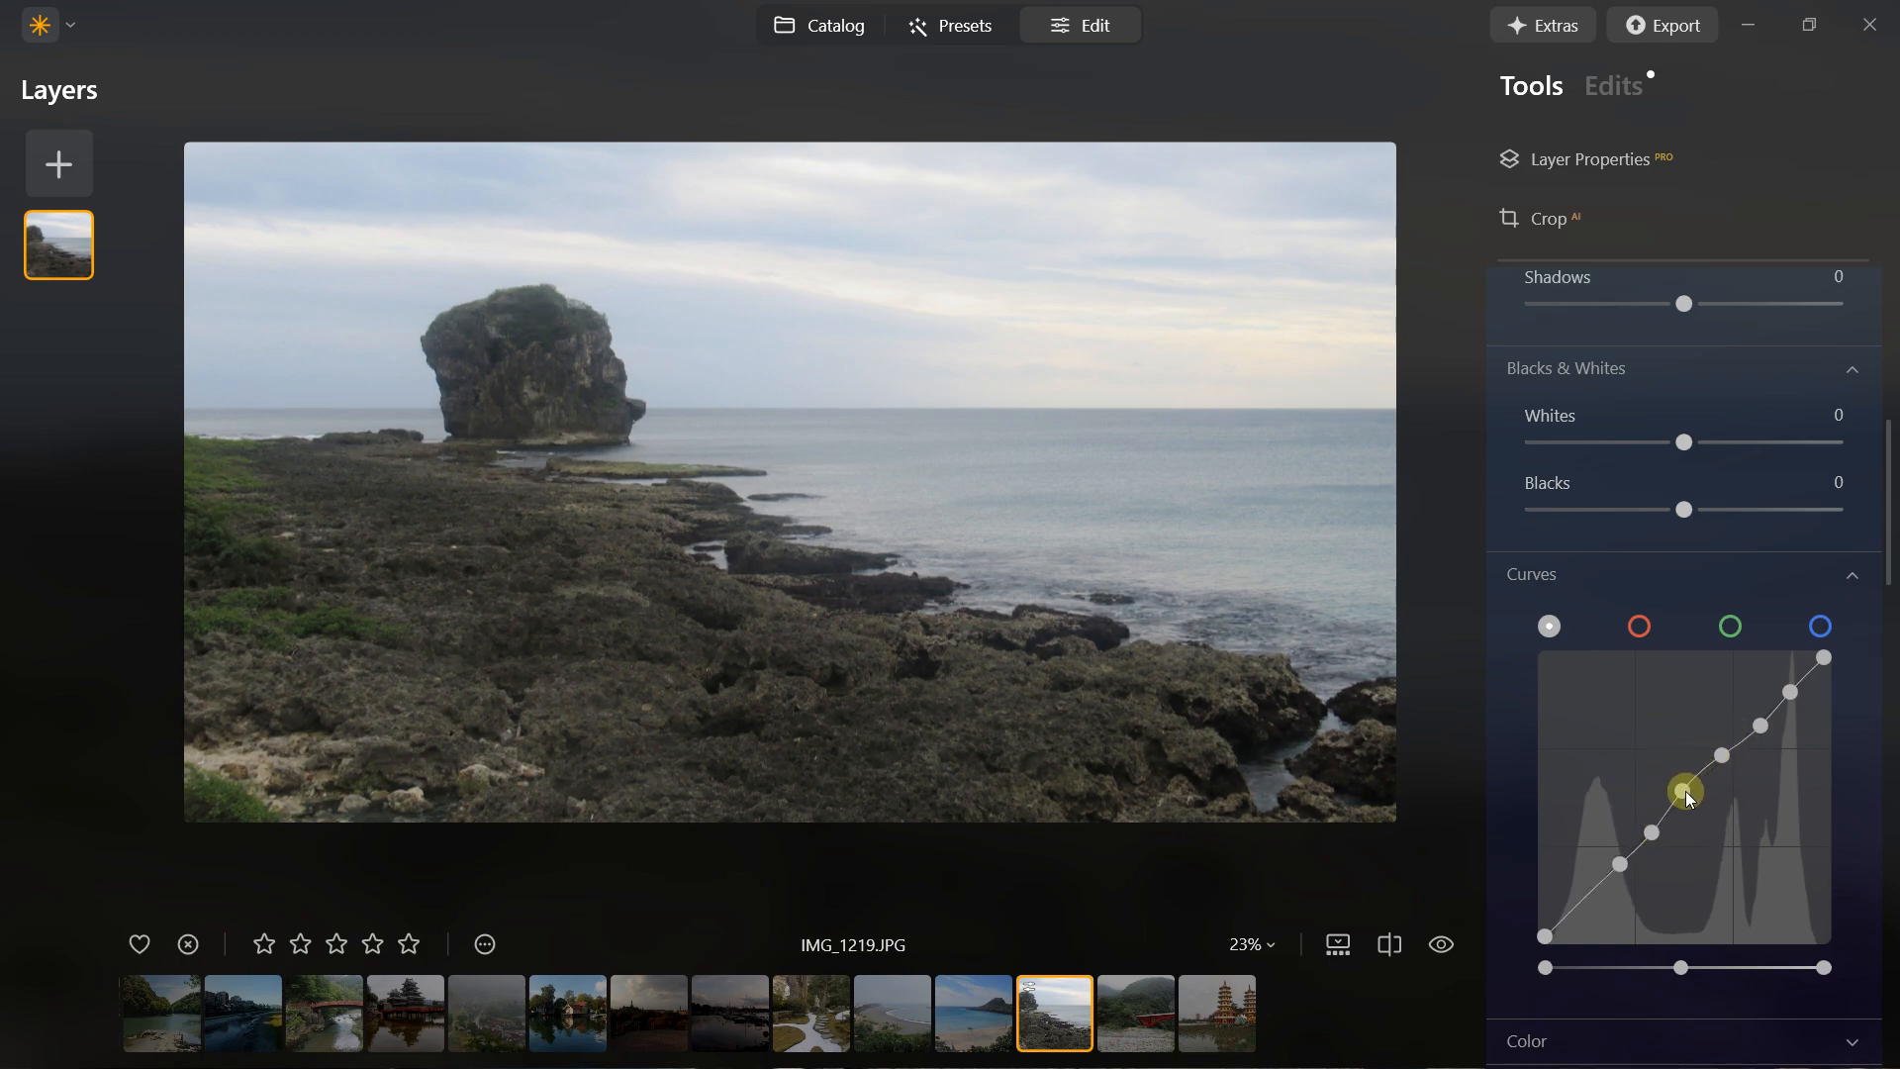
drag(1683, 792, 1689, 792)
Reset the main tone curve to a straight diagonal
scroll(1627, 653, down, 3)
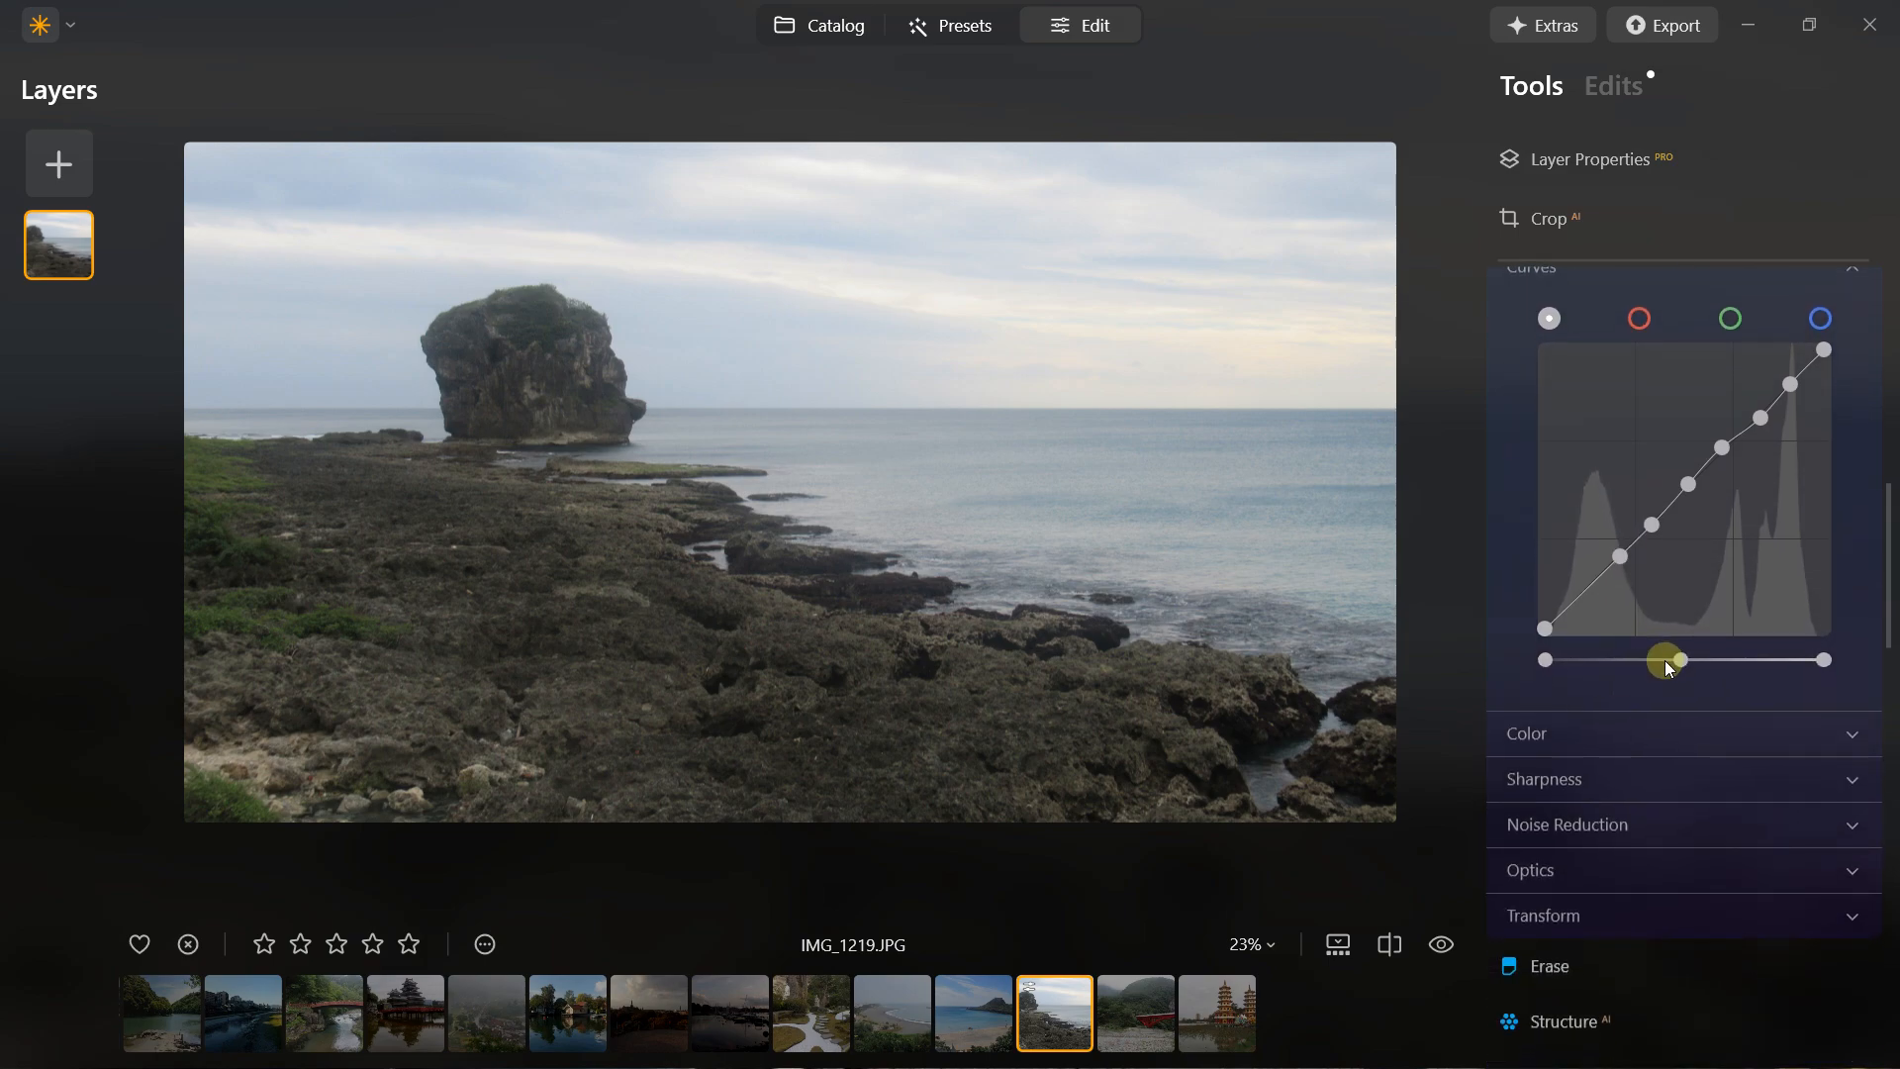
scroll(1682, 643, up, 3)
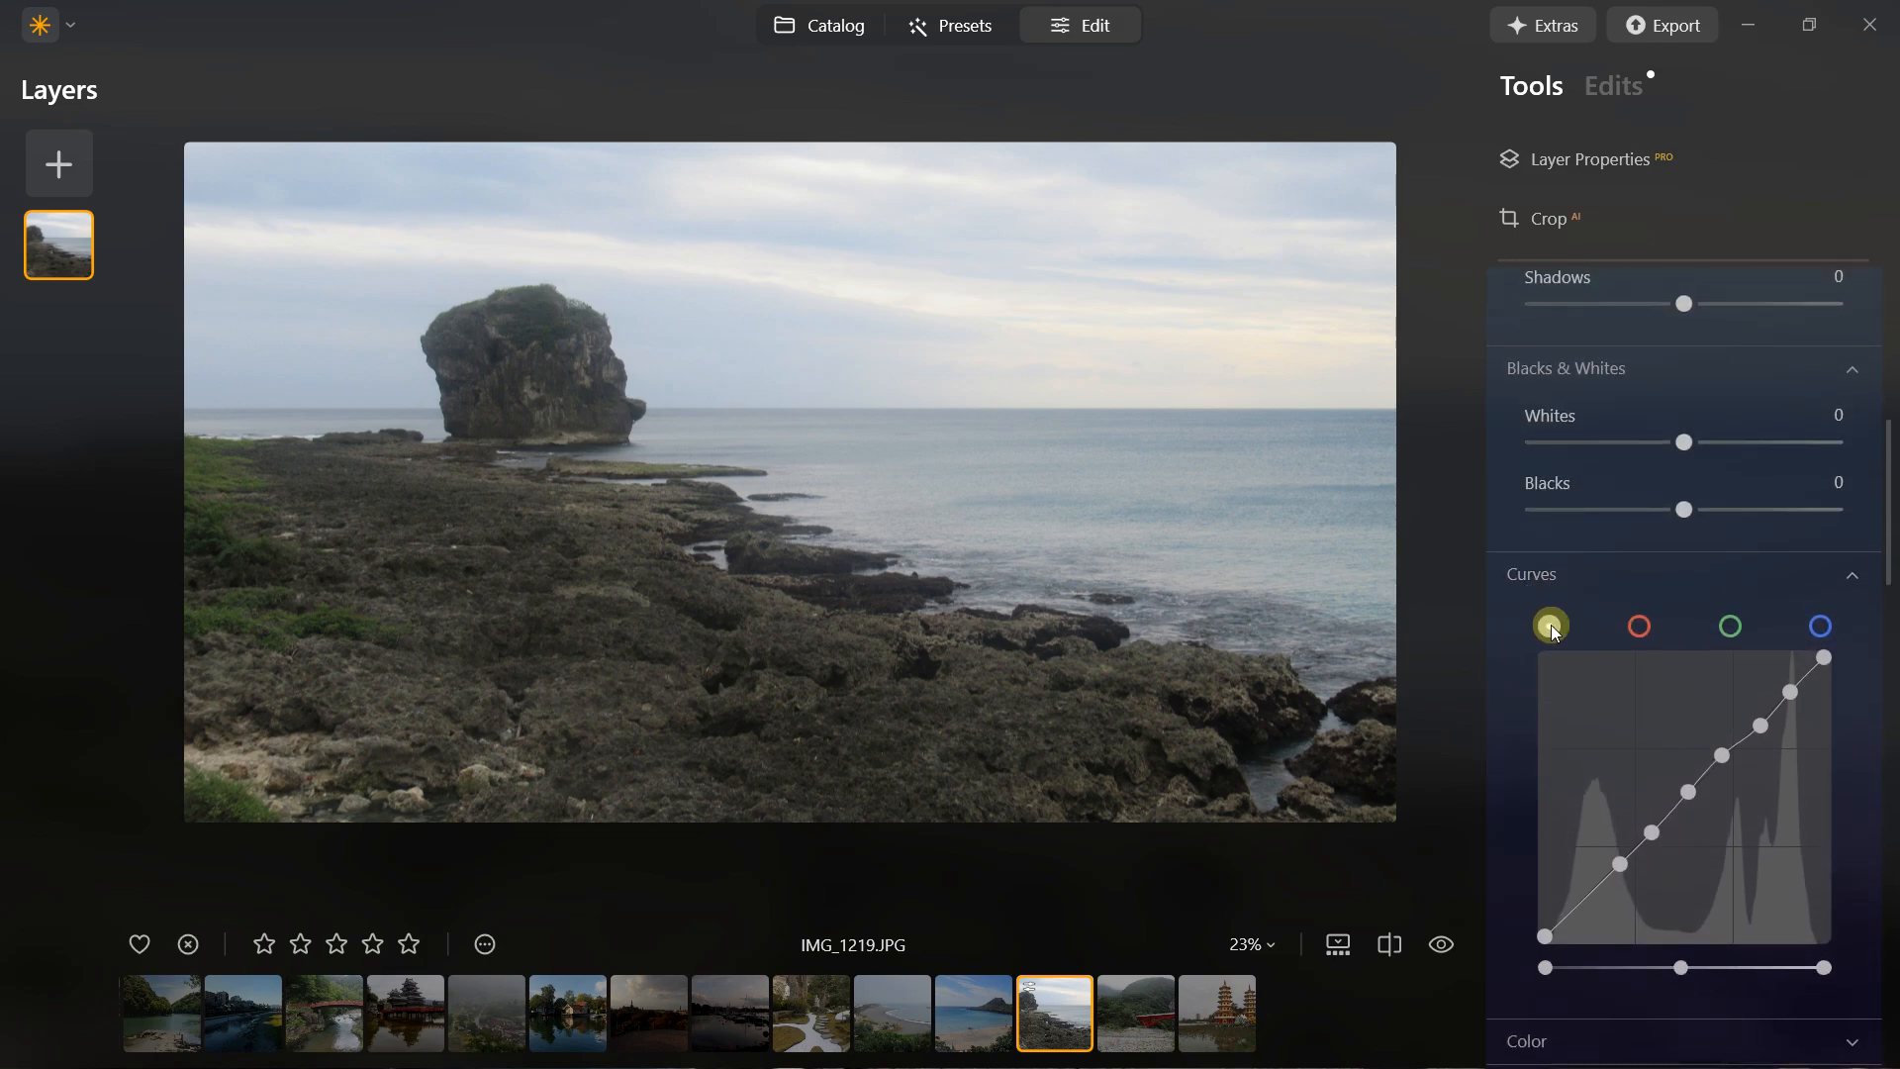
double_click(1685, 966)
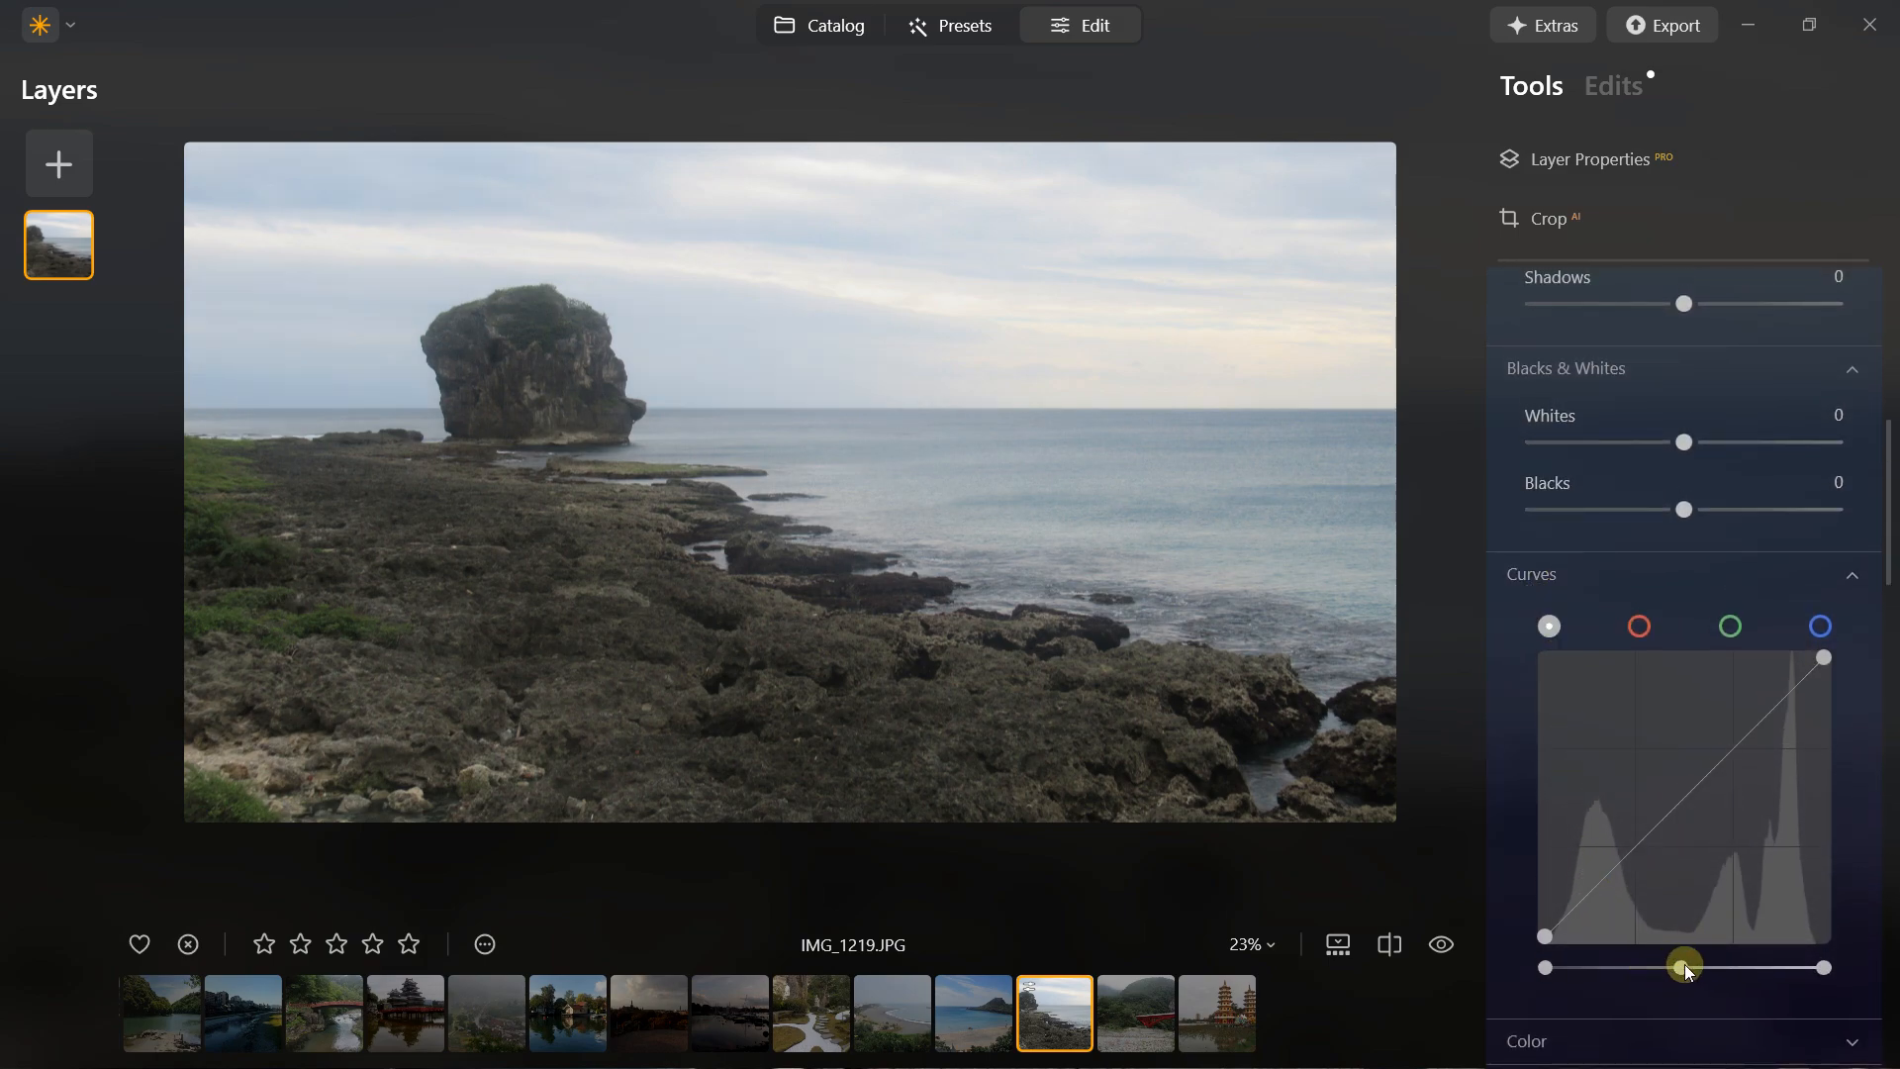
Expand the Develop tool's Color settings, and revert all adjustments on the coastal photo IMG_1219 to the original
scroll(1663, 792, down, 3)
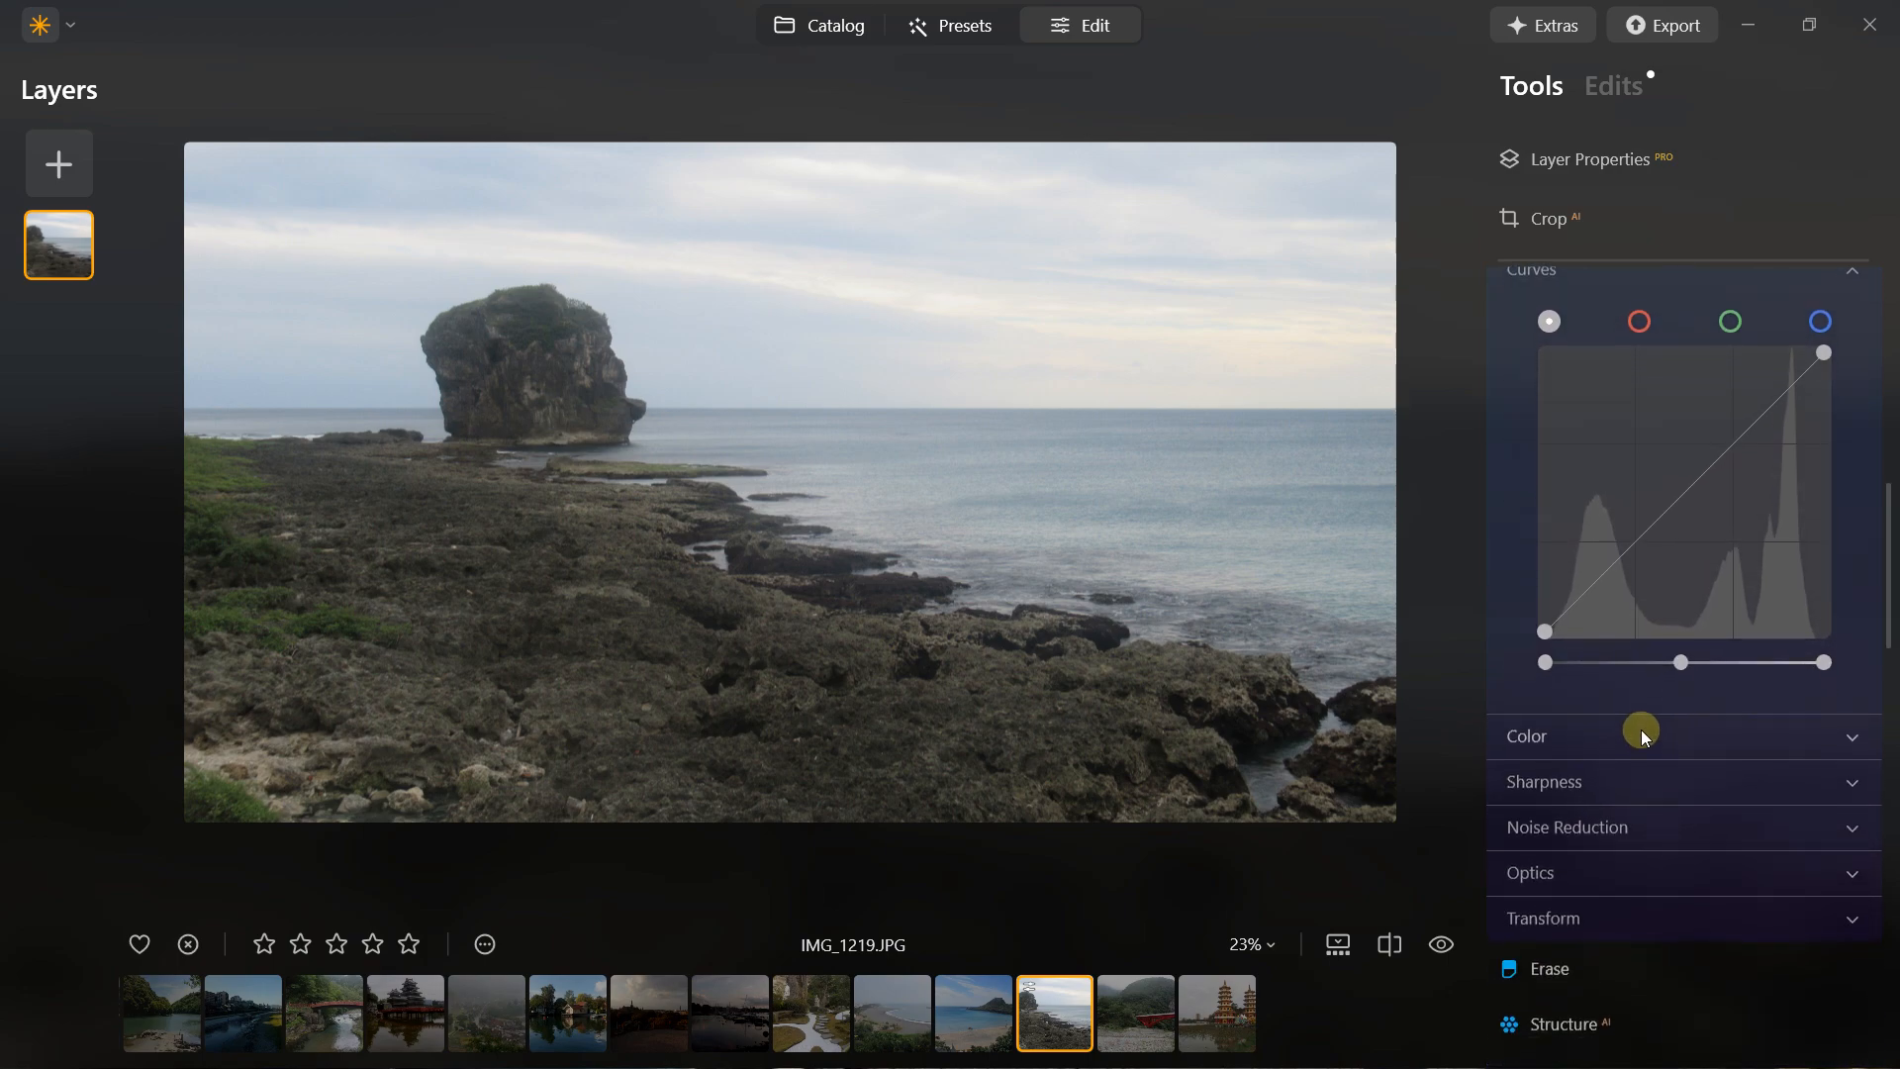
click(1639, 722)
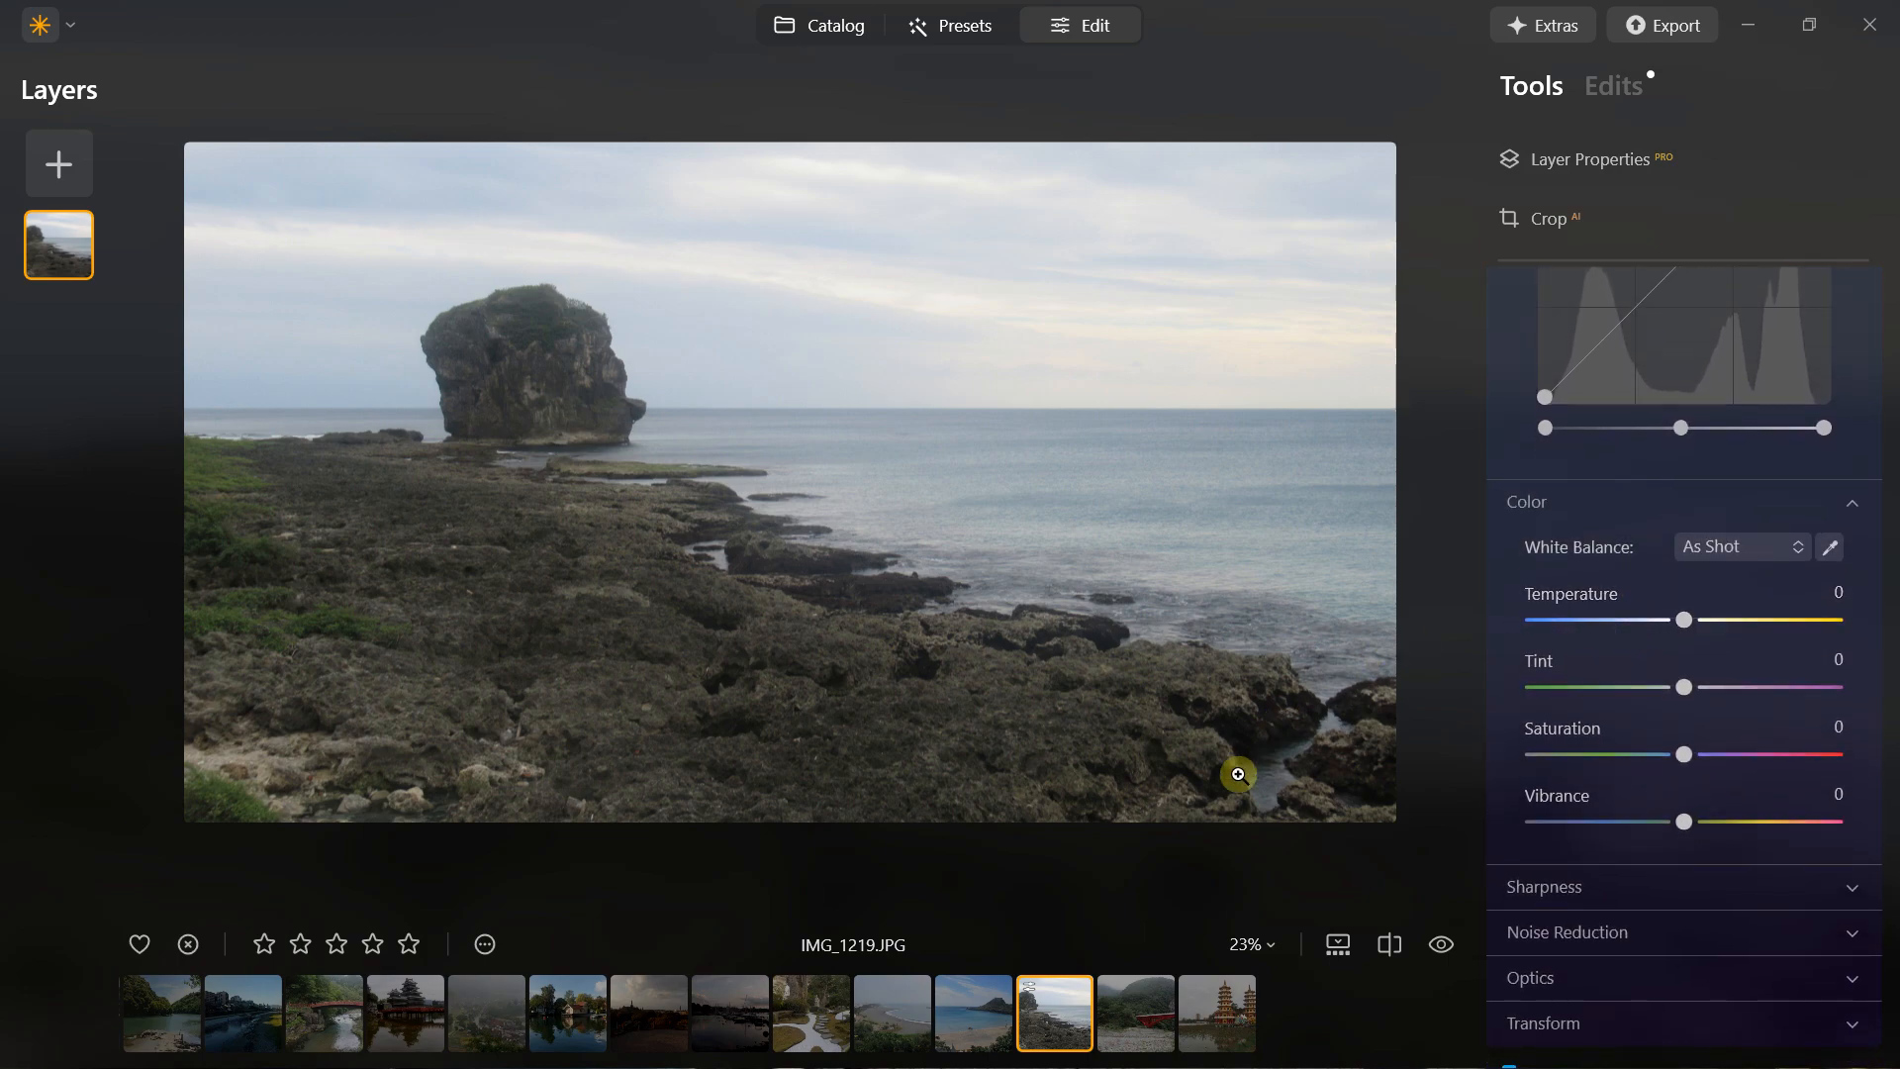
right_click(1067, 986)
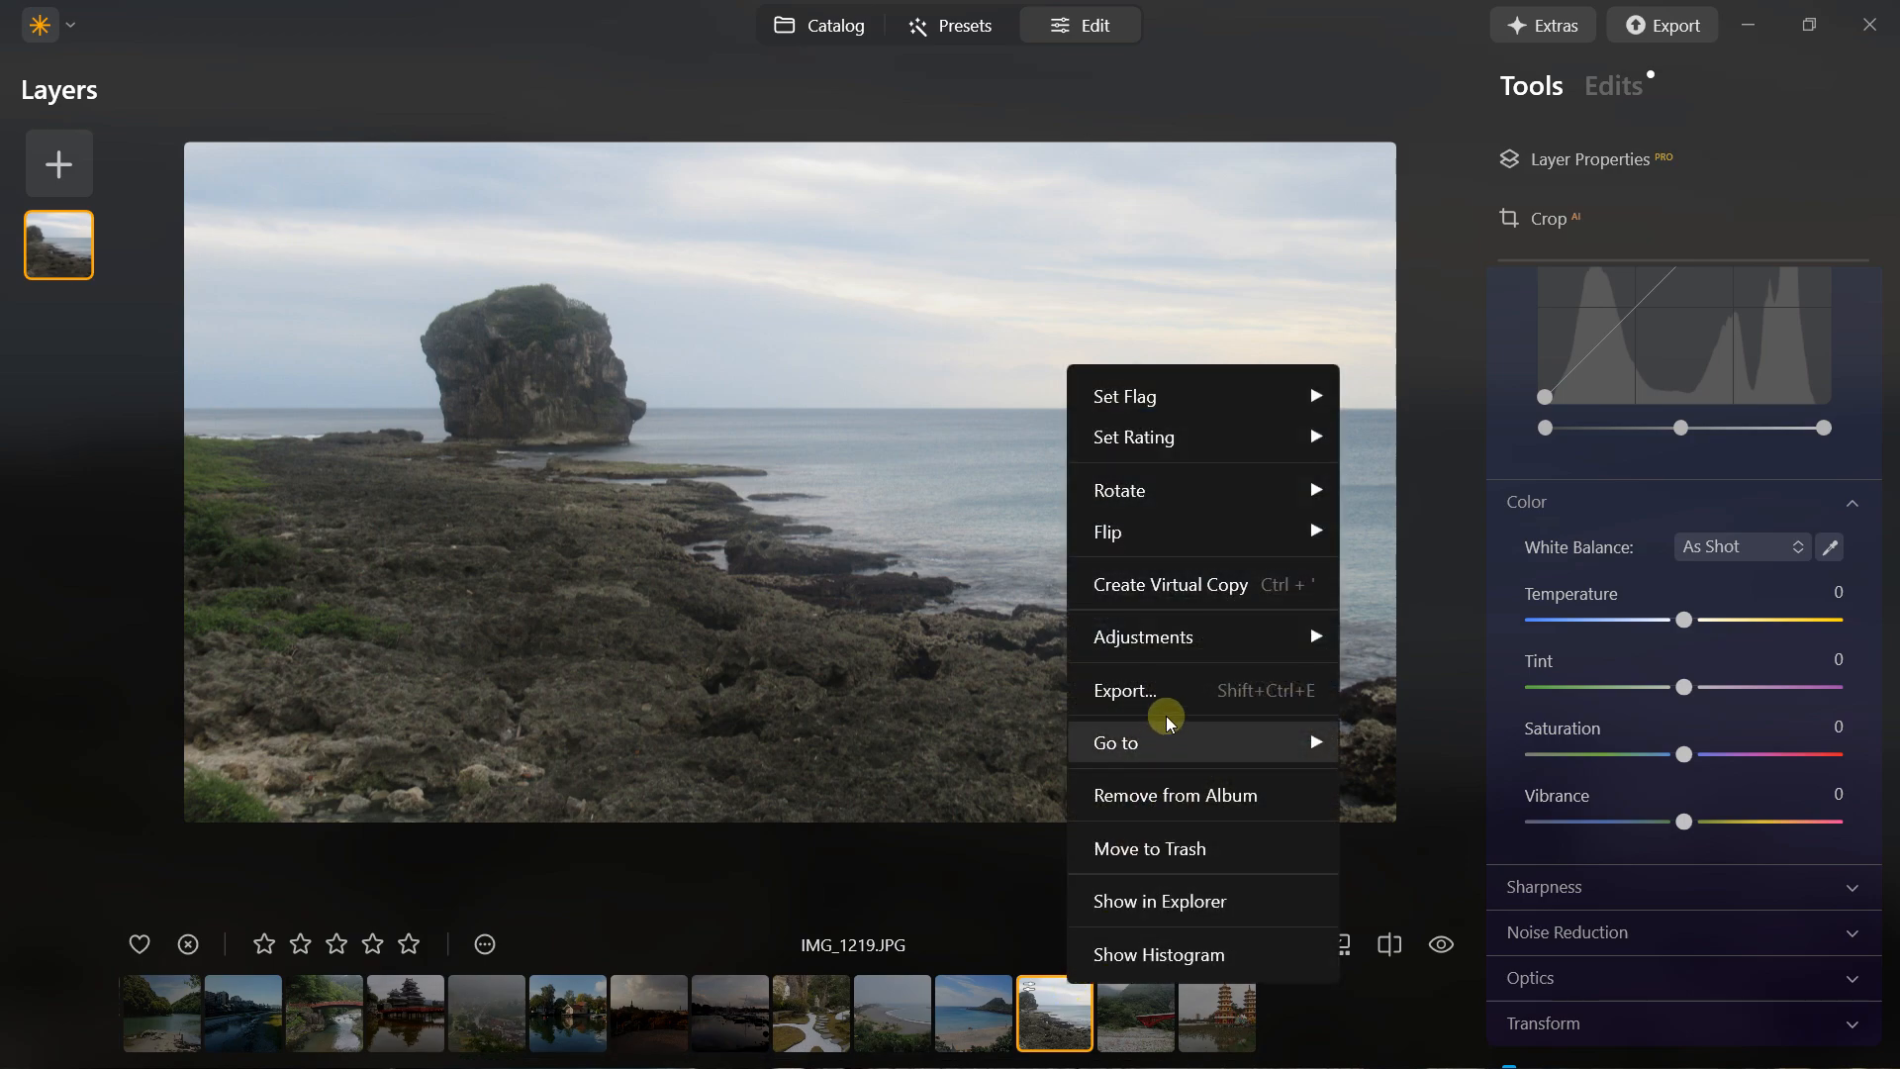
mouse_move(1188, 644)
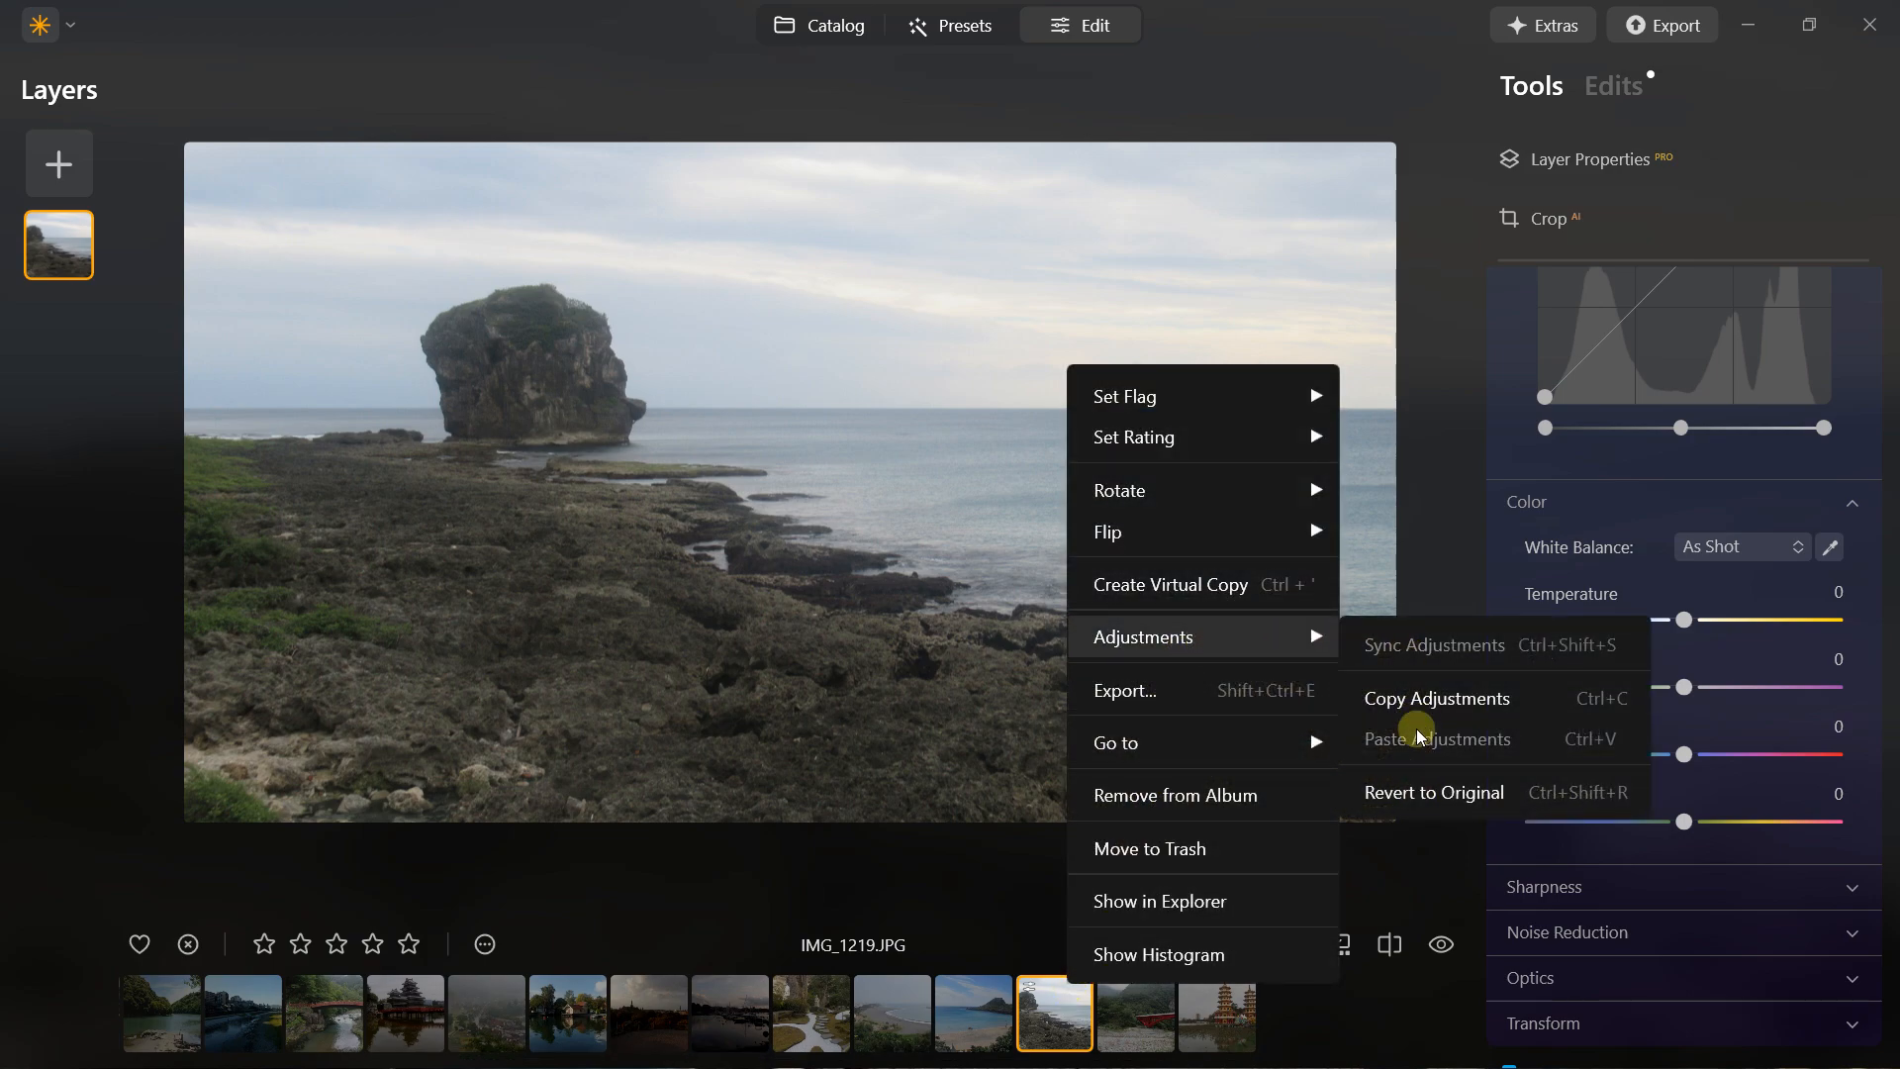
click(1402, 791)
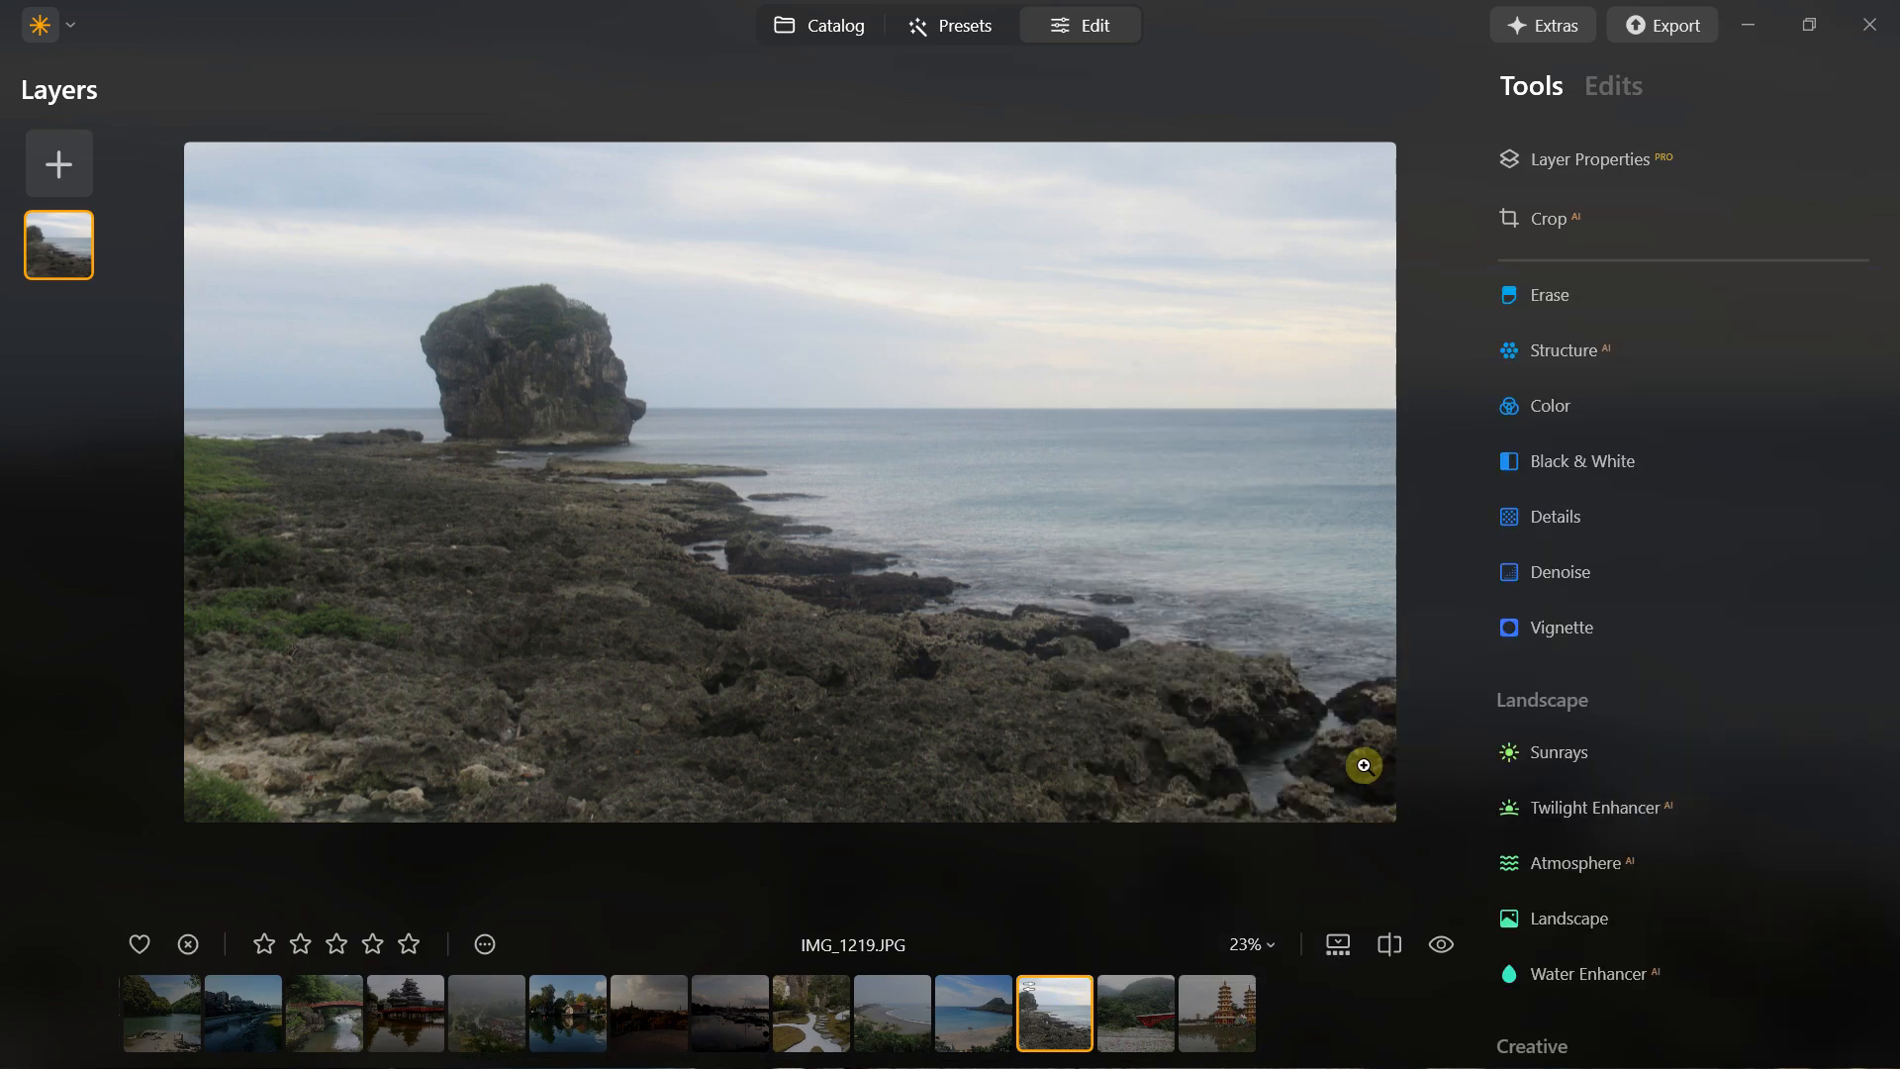
Switch to the pagoda photo IMG_2499 and open its Develop tool at the Light adjustments
click(1230, 1012)
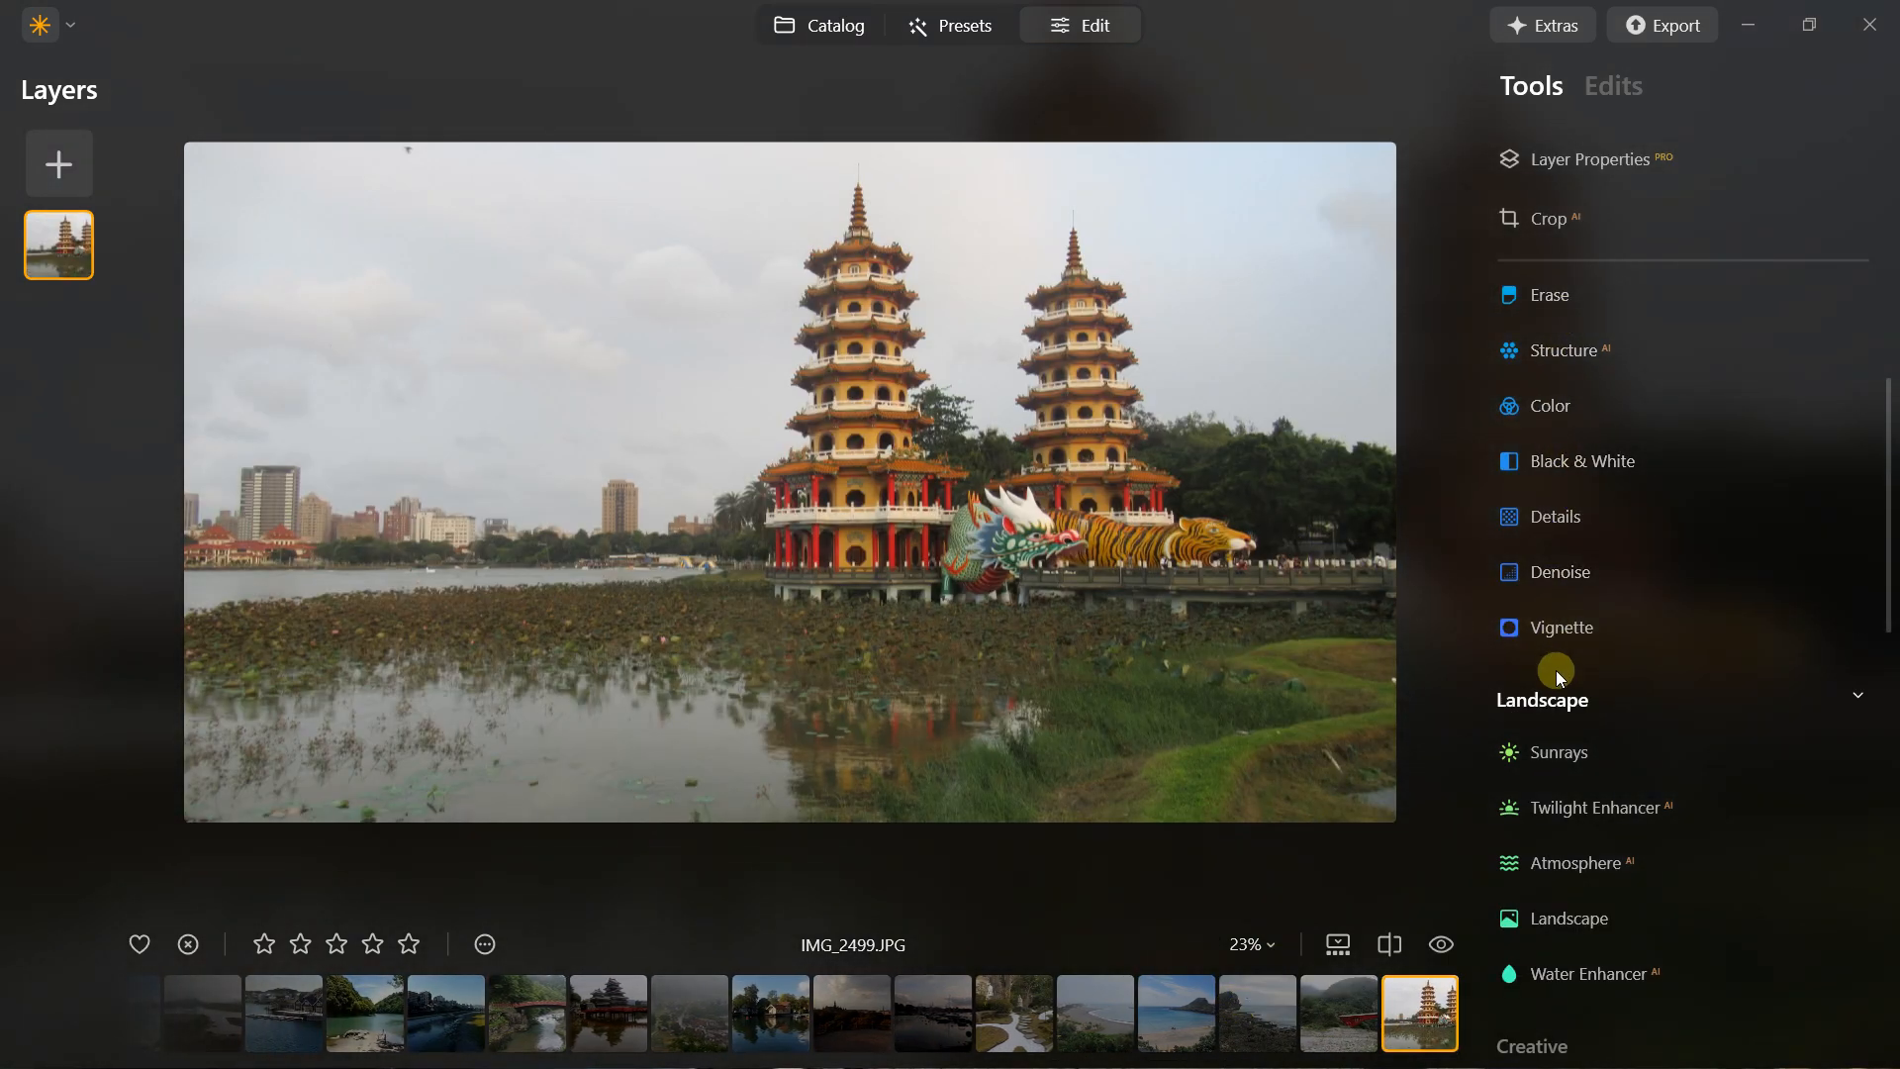
scroll(1557, 670, down, 3)
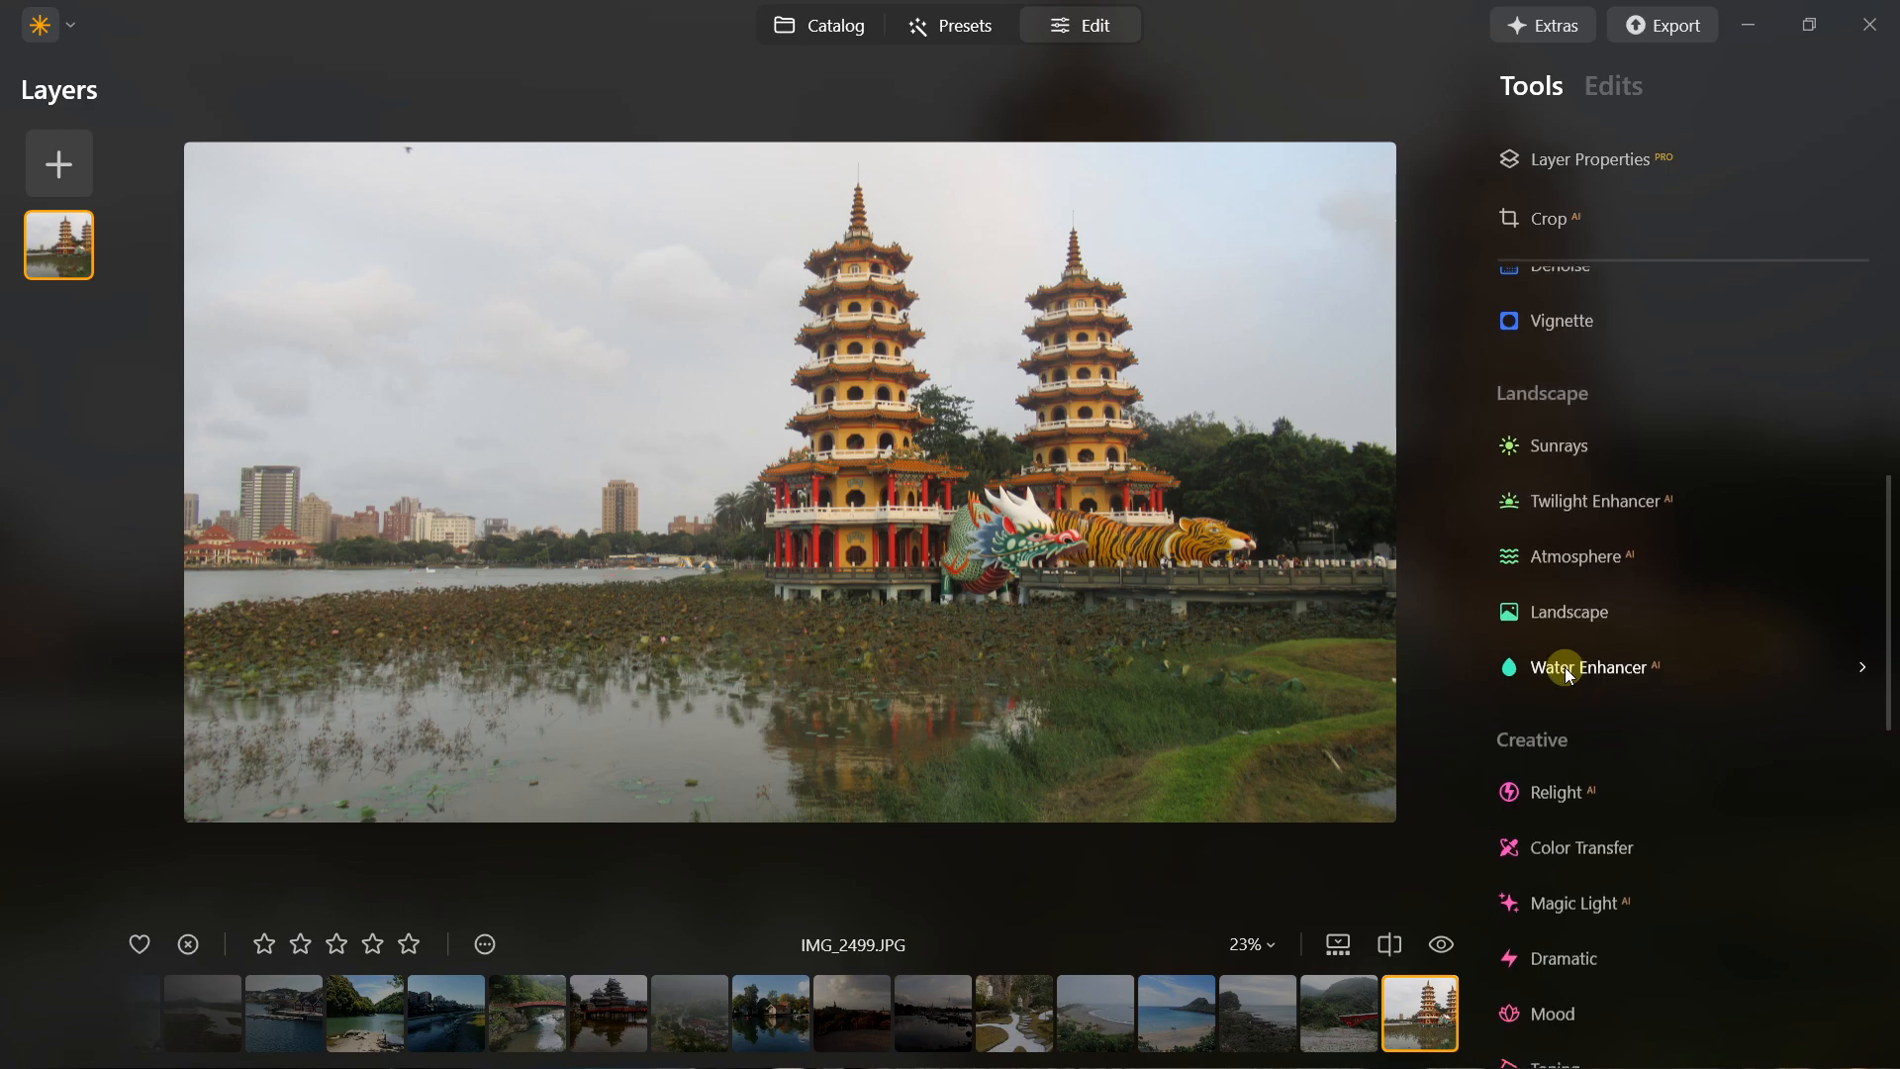
scroll(1562, 668, up, 6)
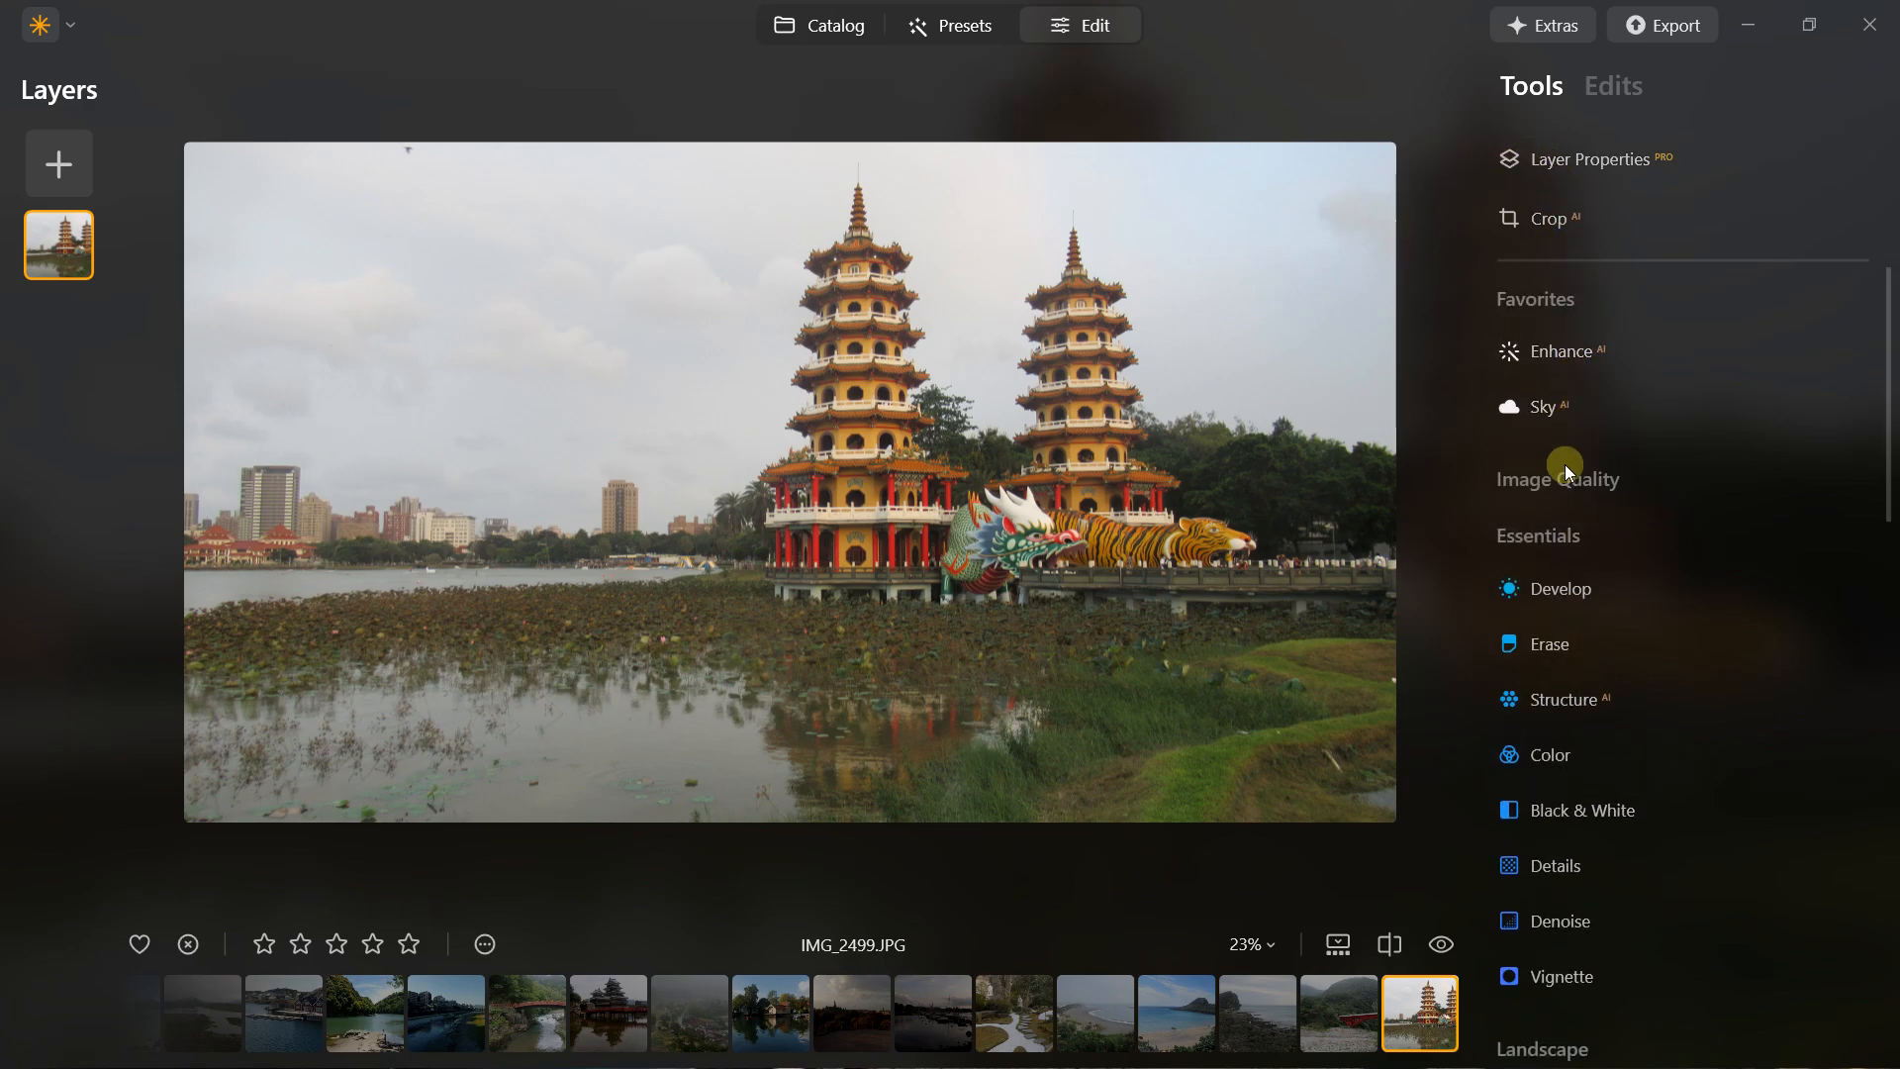
click(1596, 582)
scroll(1599, 575, down, 4)
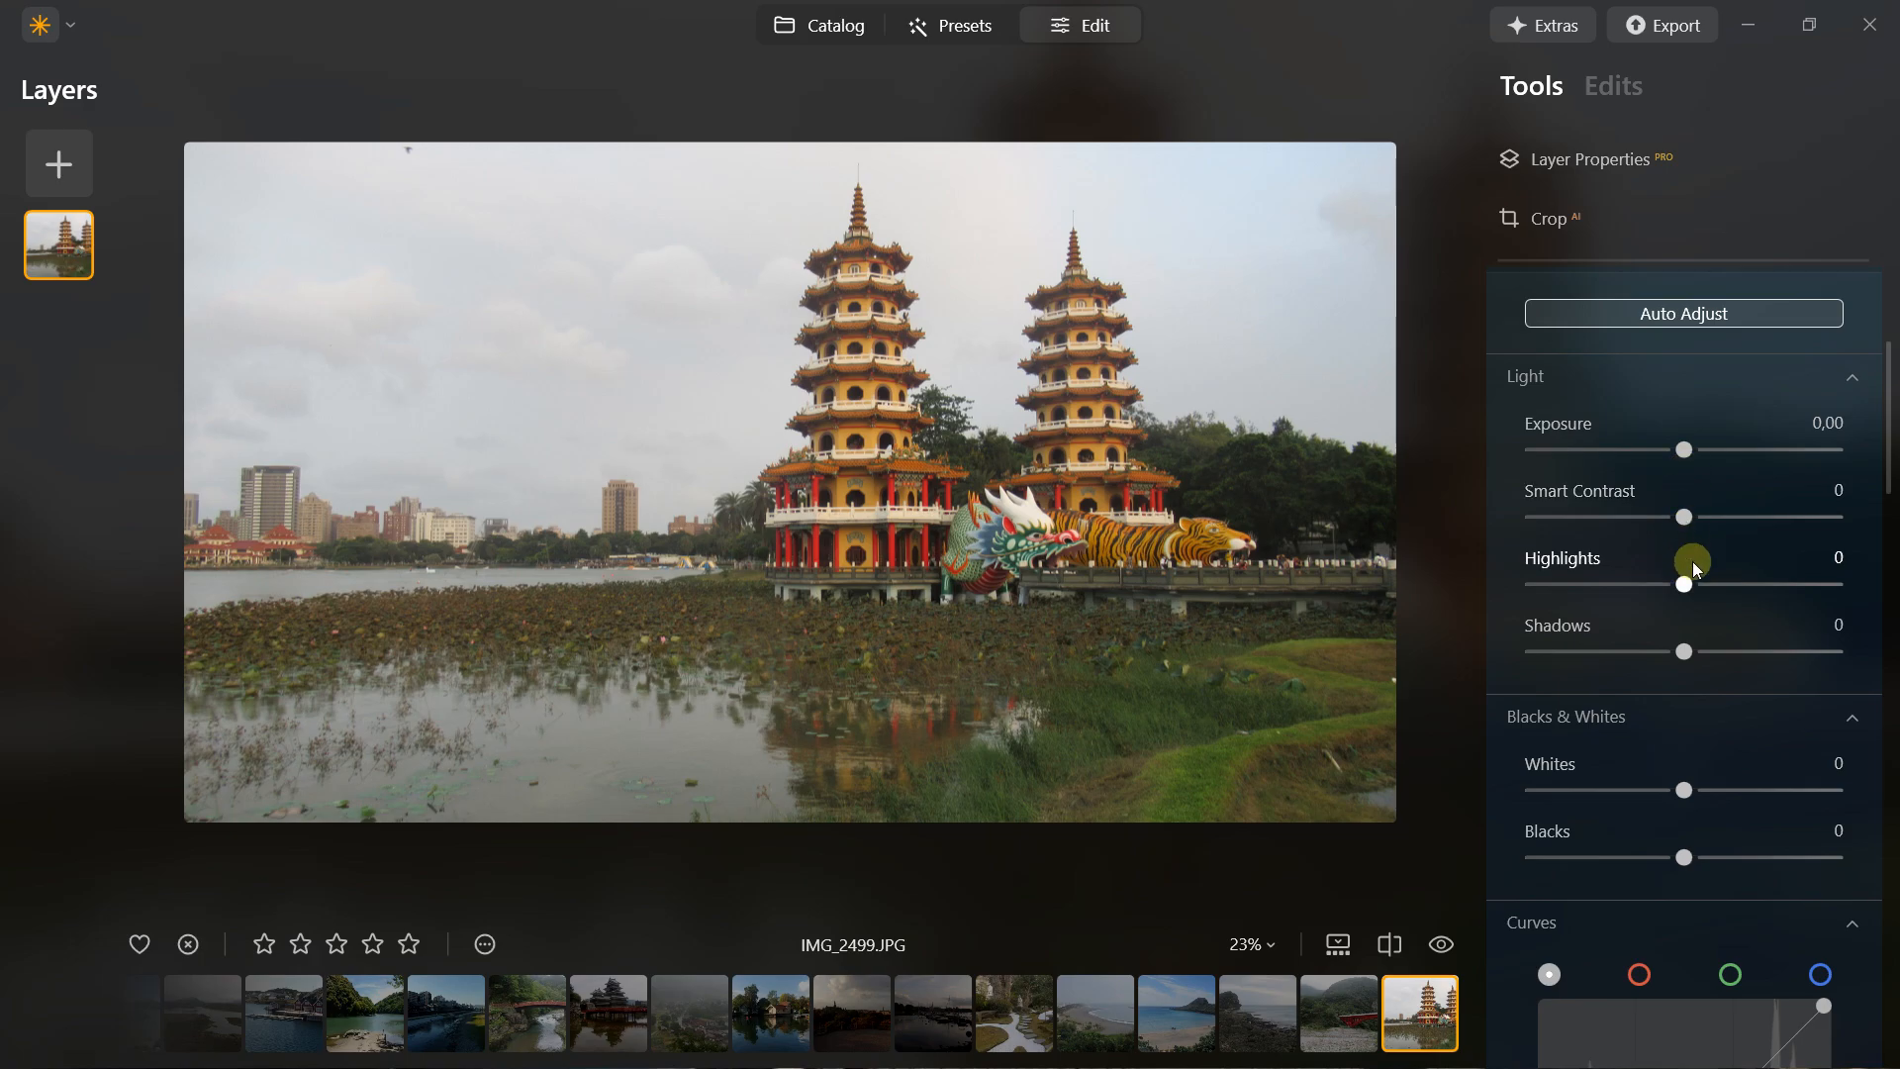
Set the pagoda photo's Highlights to 17, Shadows to 50, Smart Contrast to 14 and Exposure to 0.23
mouse_move(1697, 586)
mouse_down()
mouse_move(1743, 590)
mouse_move(1709, 585)
mouse_up()
drag(1681, 650, 1763, 655)
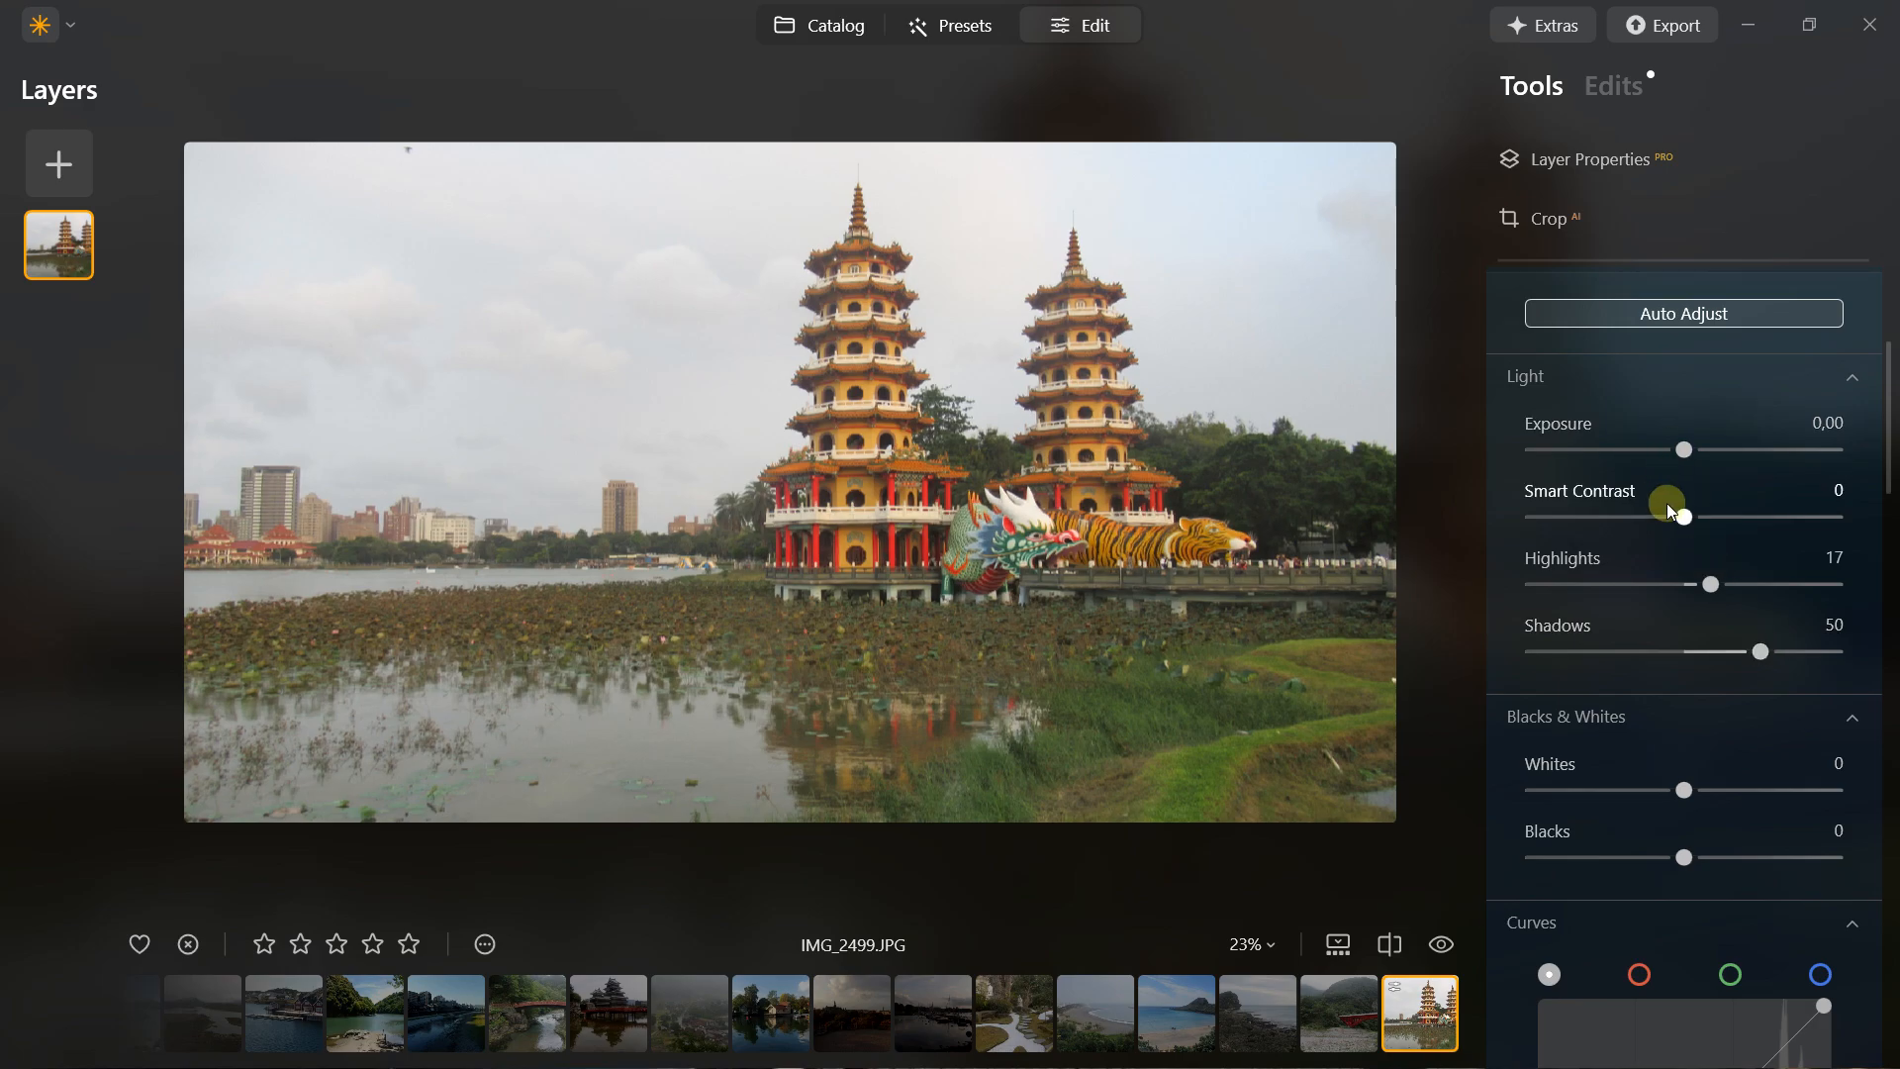
drag(1704, 525, 1713, 520)
drag(1685, 450, 1691, 450)
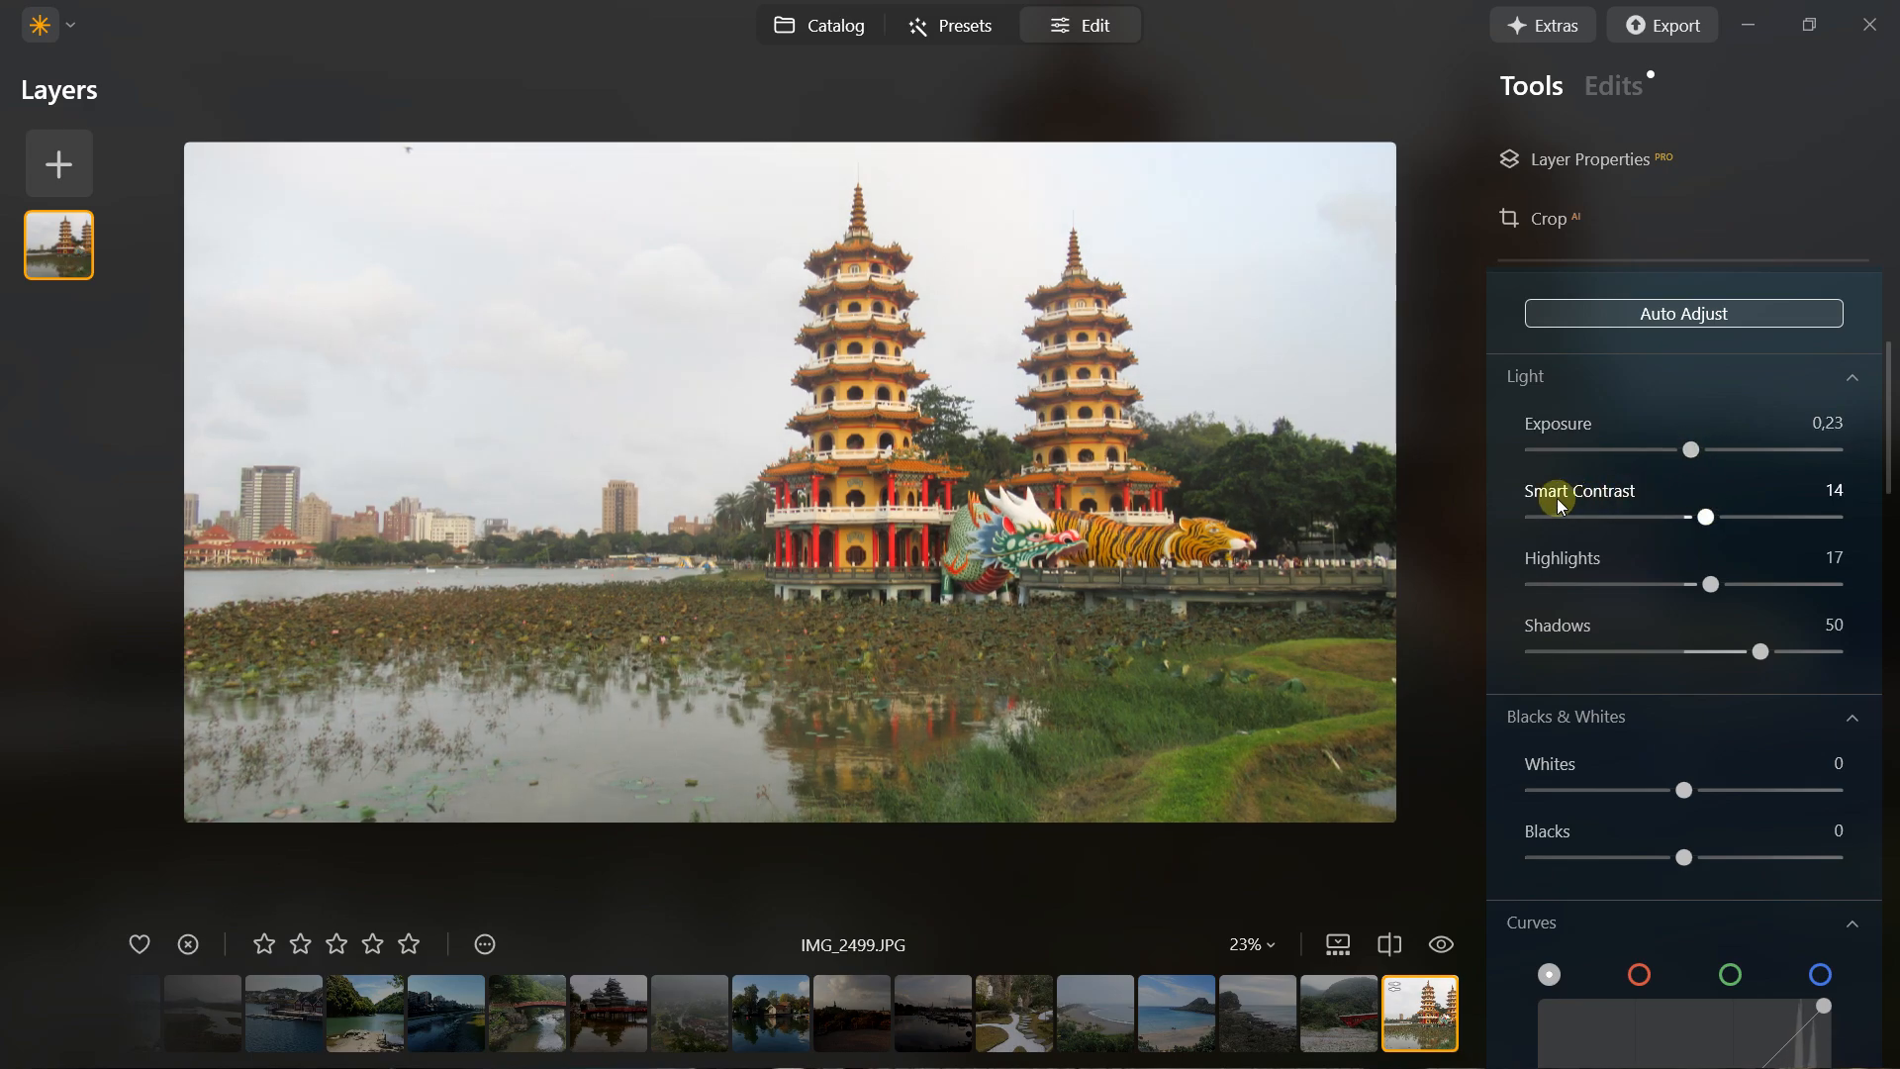
Compare the pagoda photo before and after the Light adjustments, using the split view and the original-image preview
click(1389, 947)
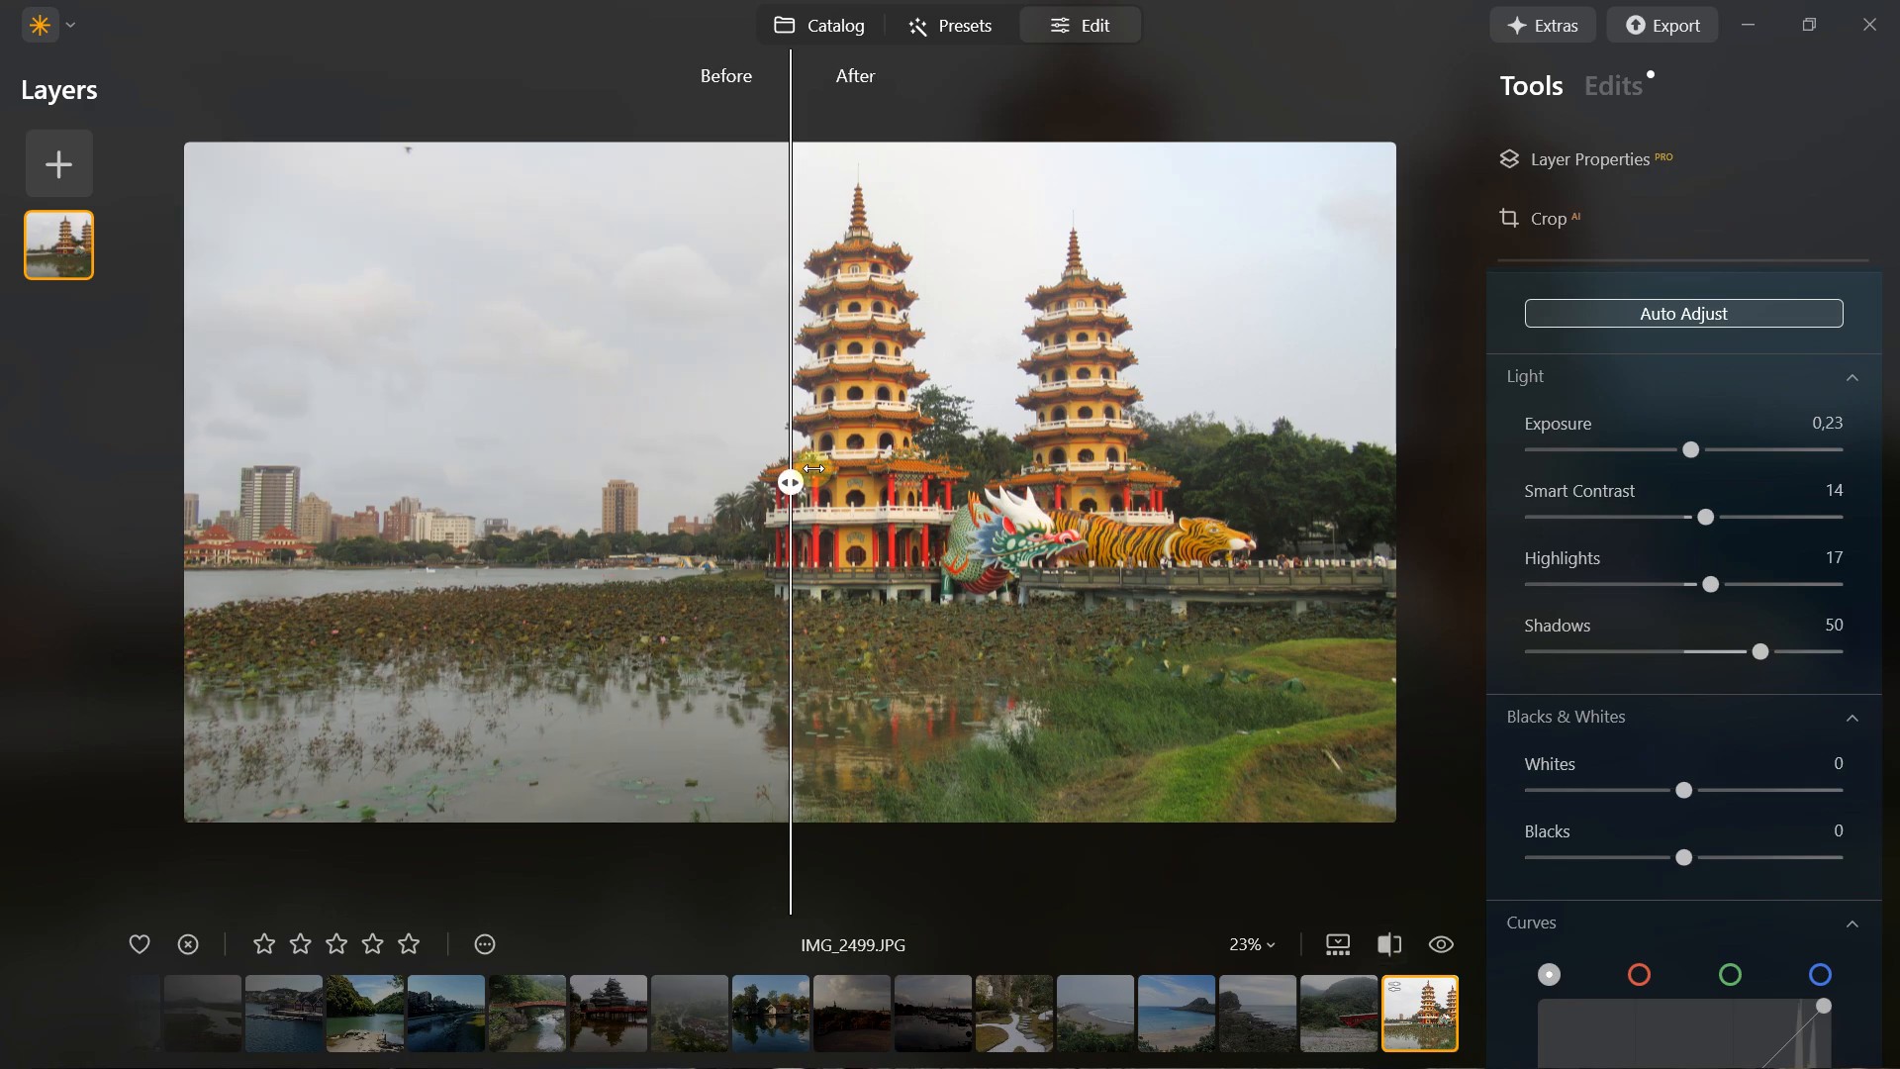
drag(789, 483, 834, 483)
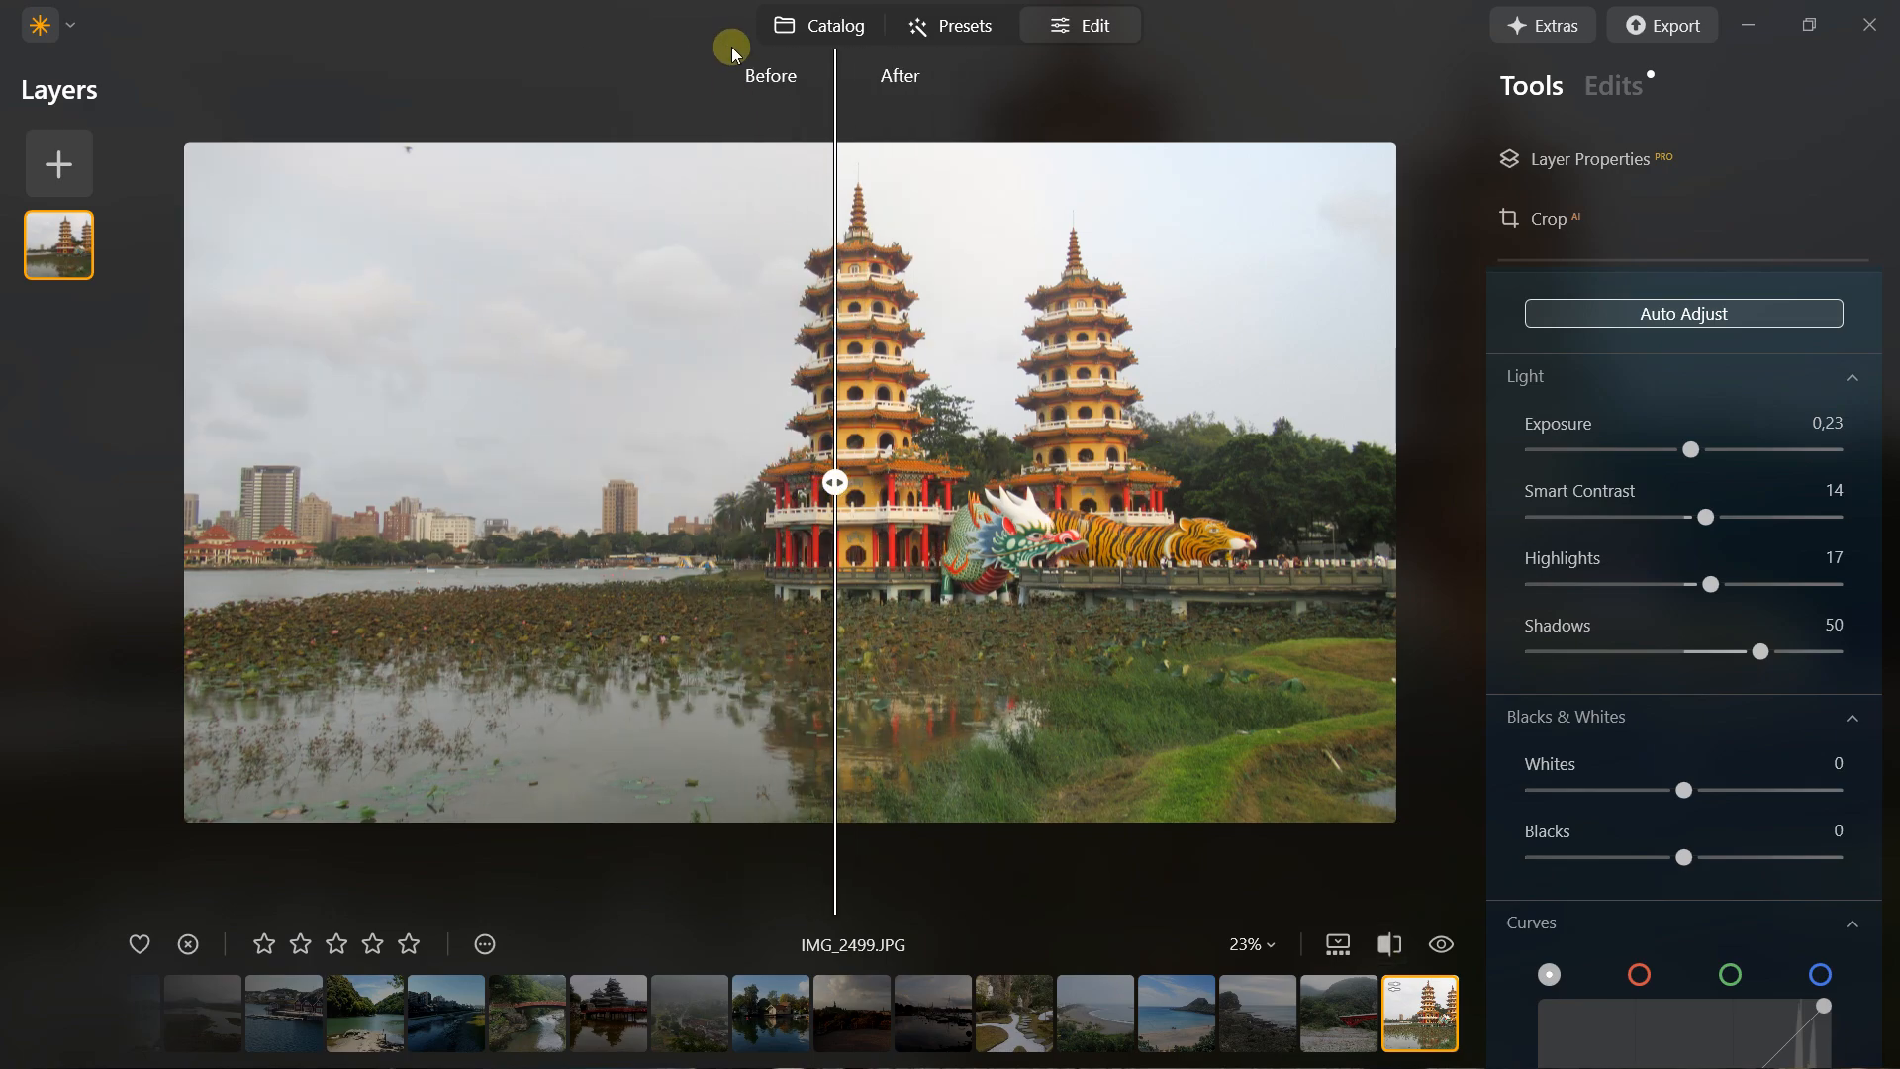
click(1390, 945)
click(1437, 941)
click(1437, 941)
click(1437, 941)
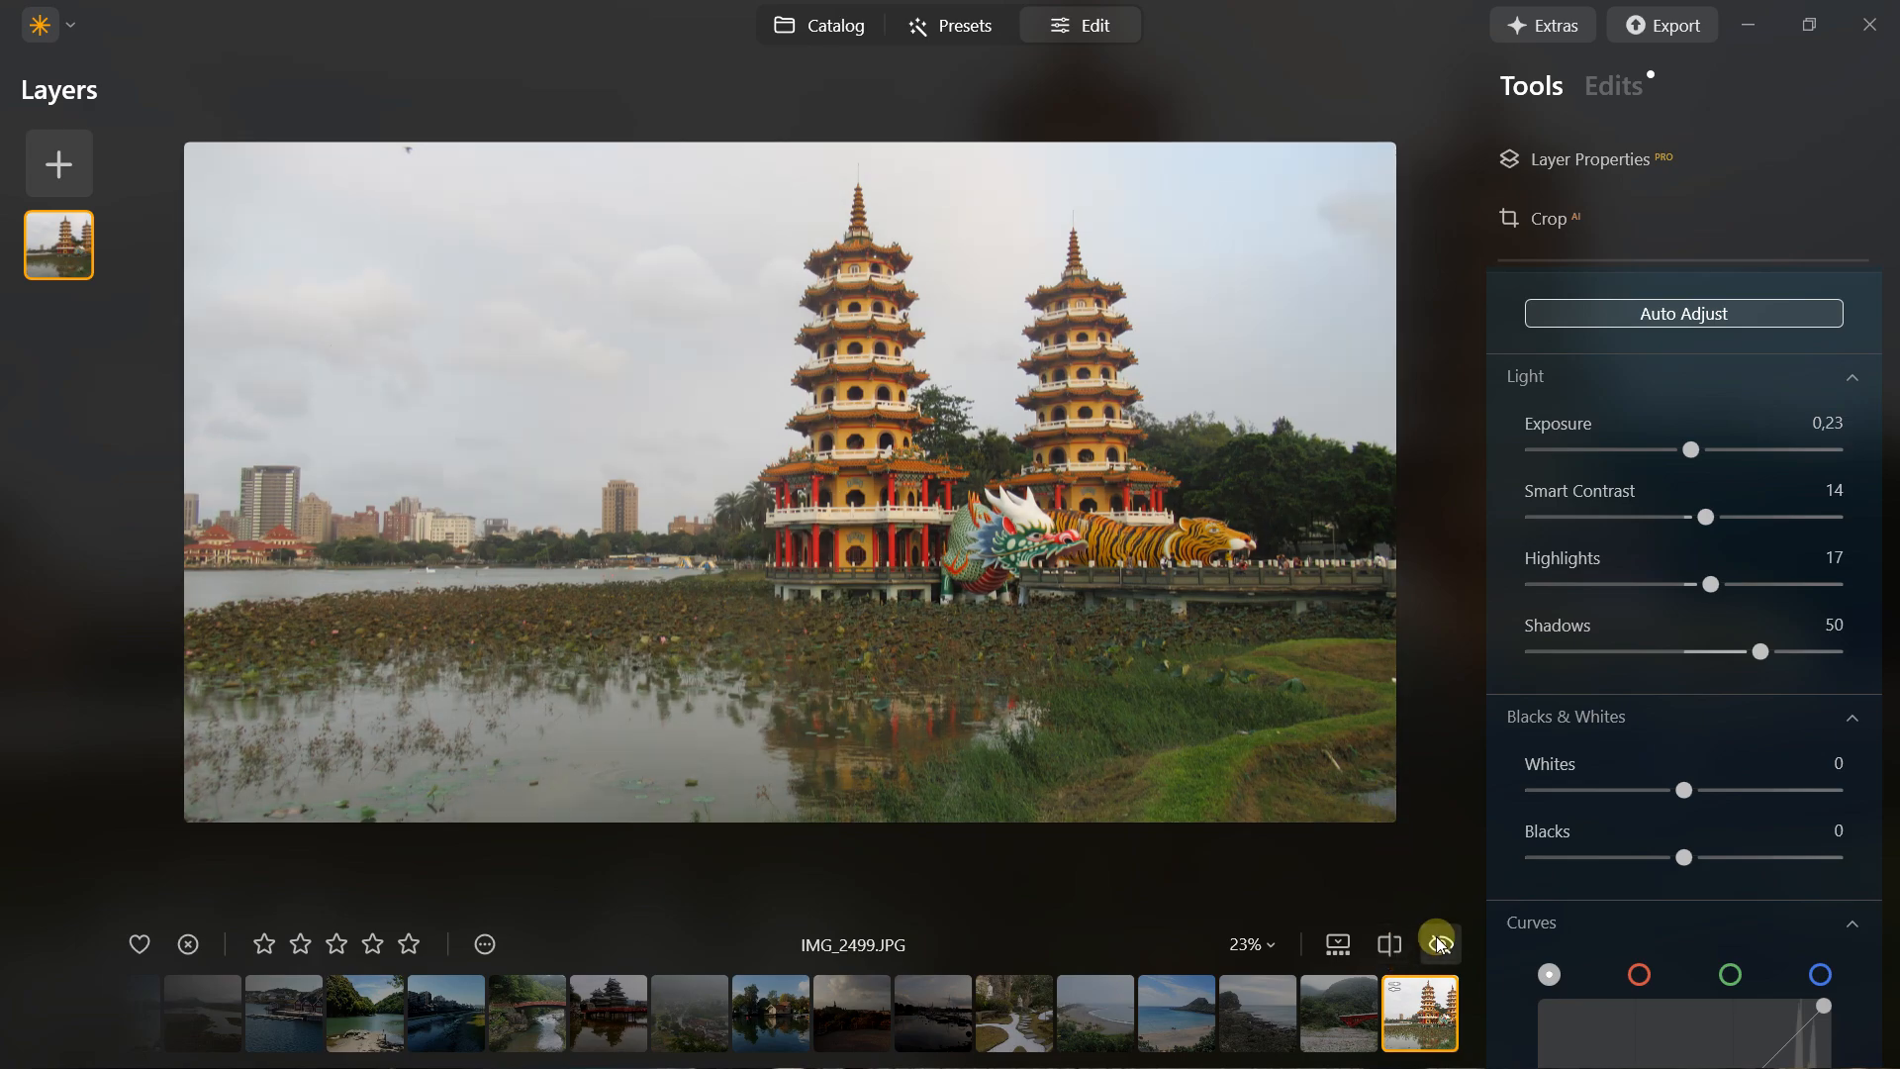
click(1437, 942)
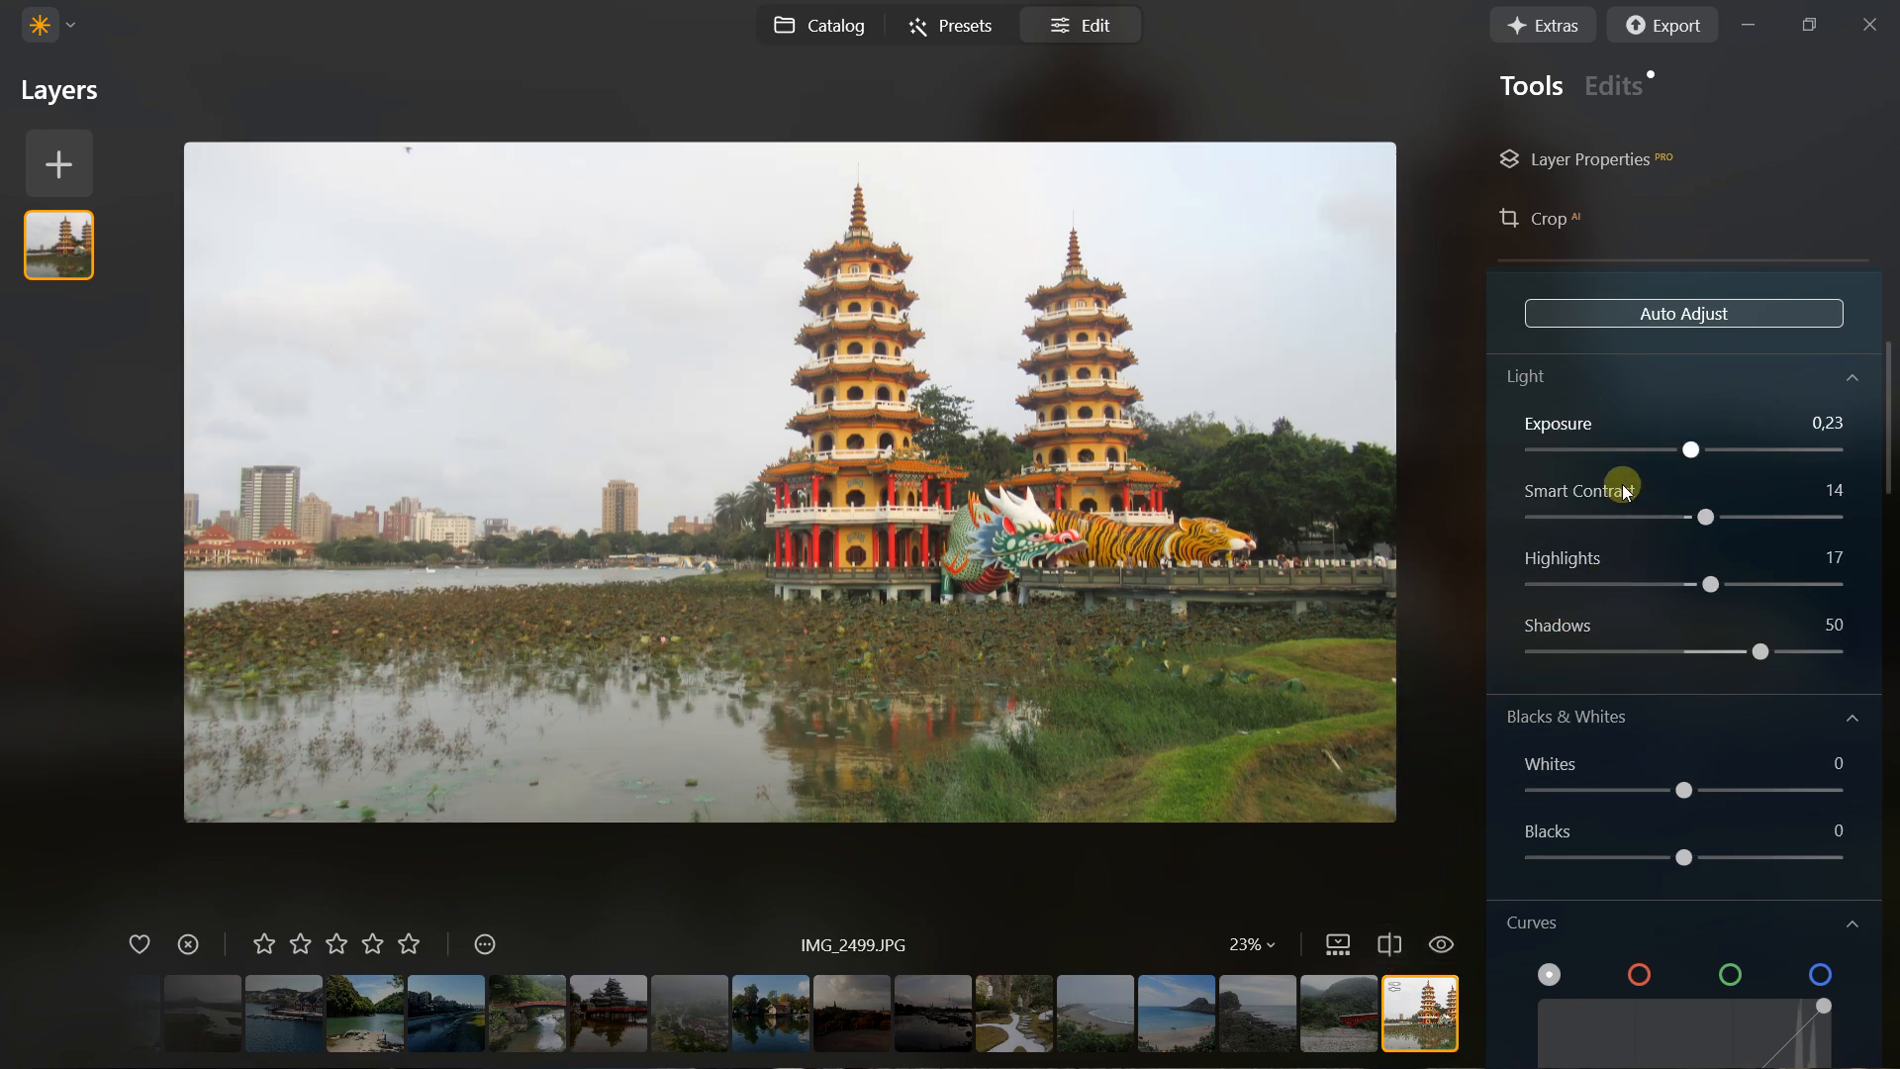
Set the pagoda photo's Whites to 5 and Blacks to 7
scroll(1628, 555, down, 2)
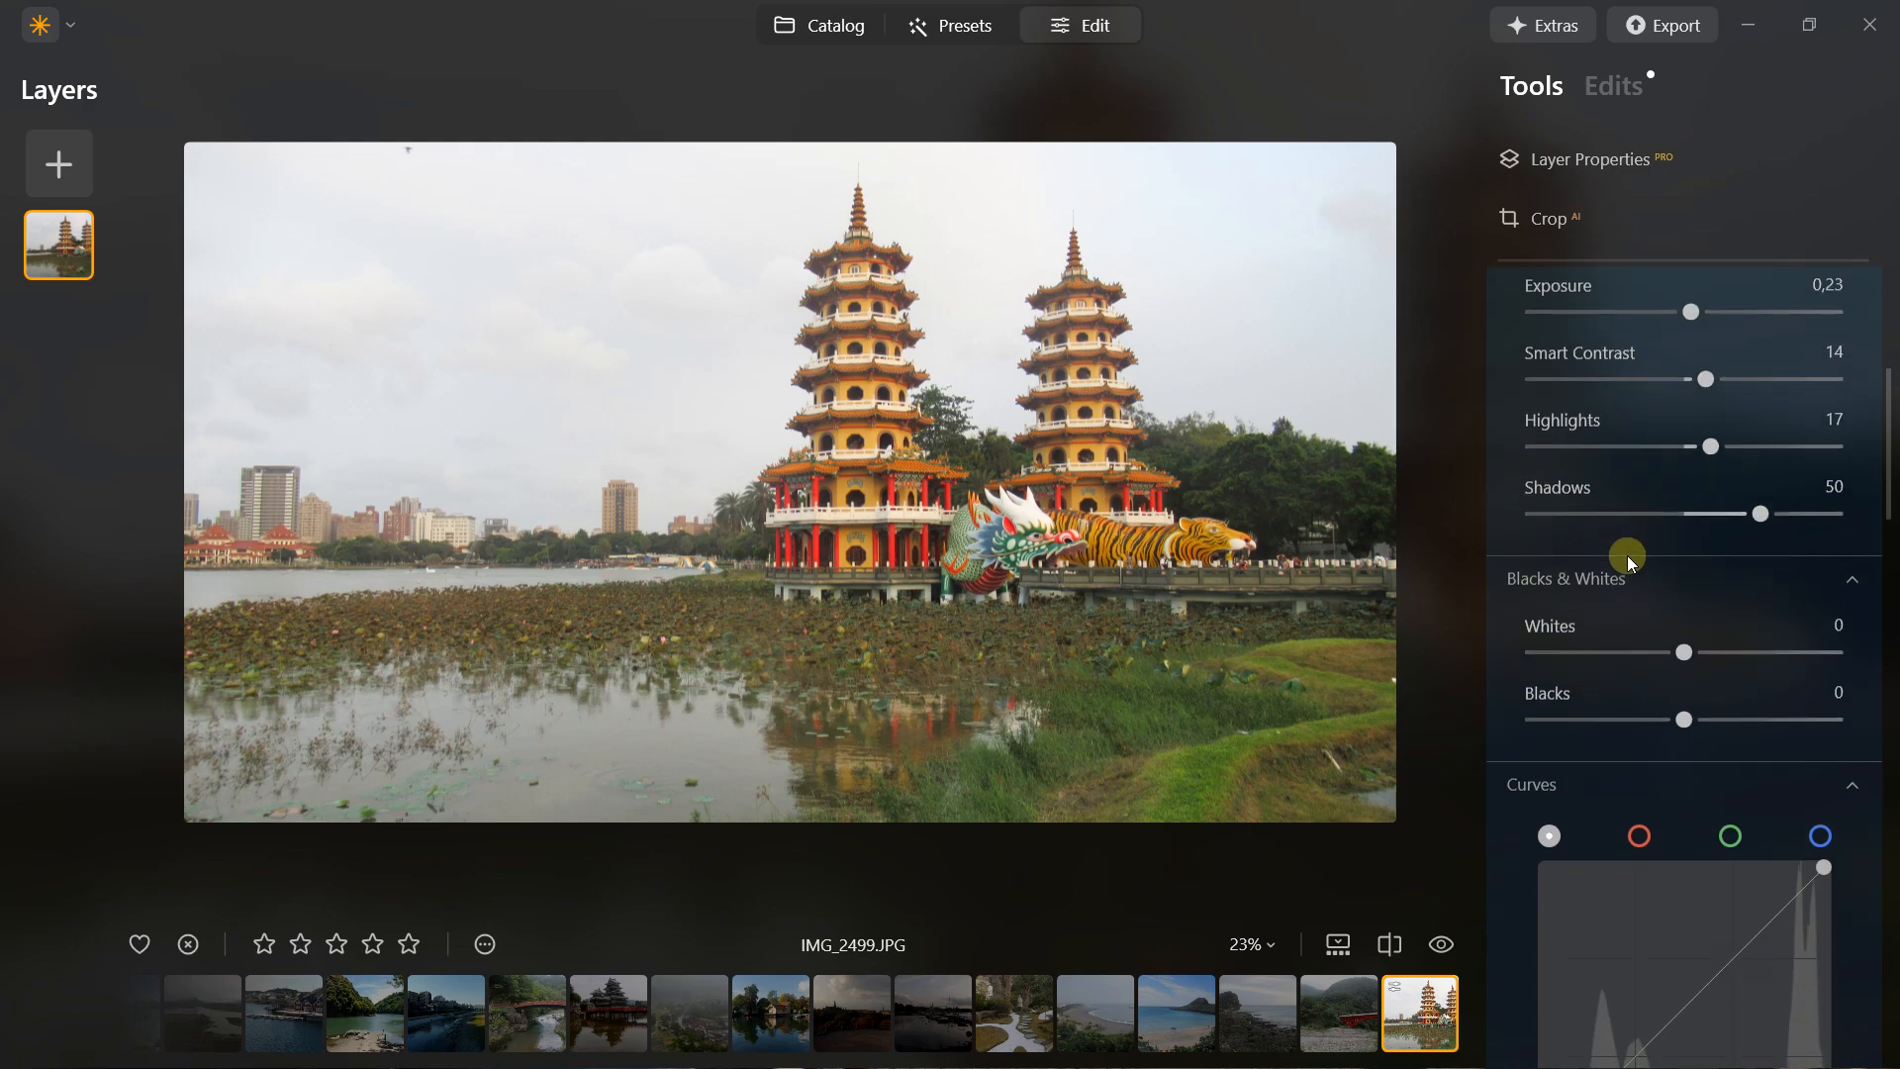
scroll(1683, 579, down, 4)
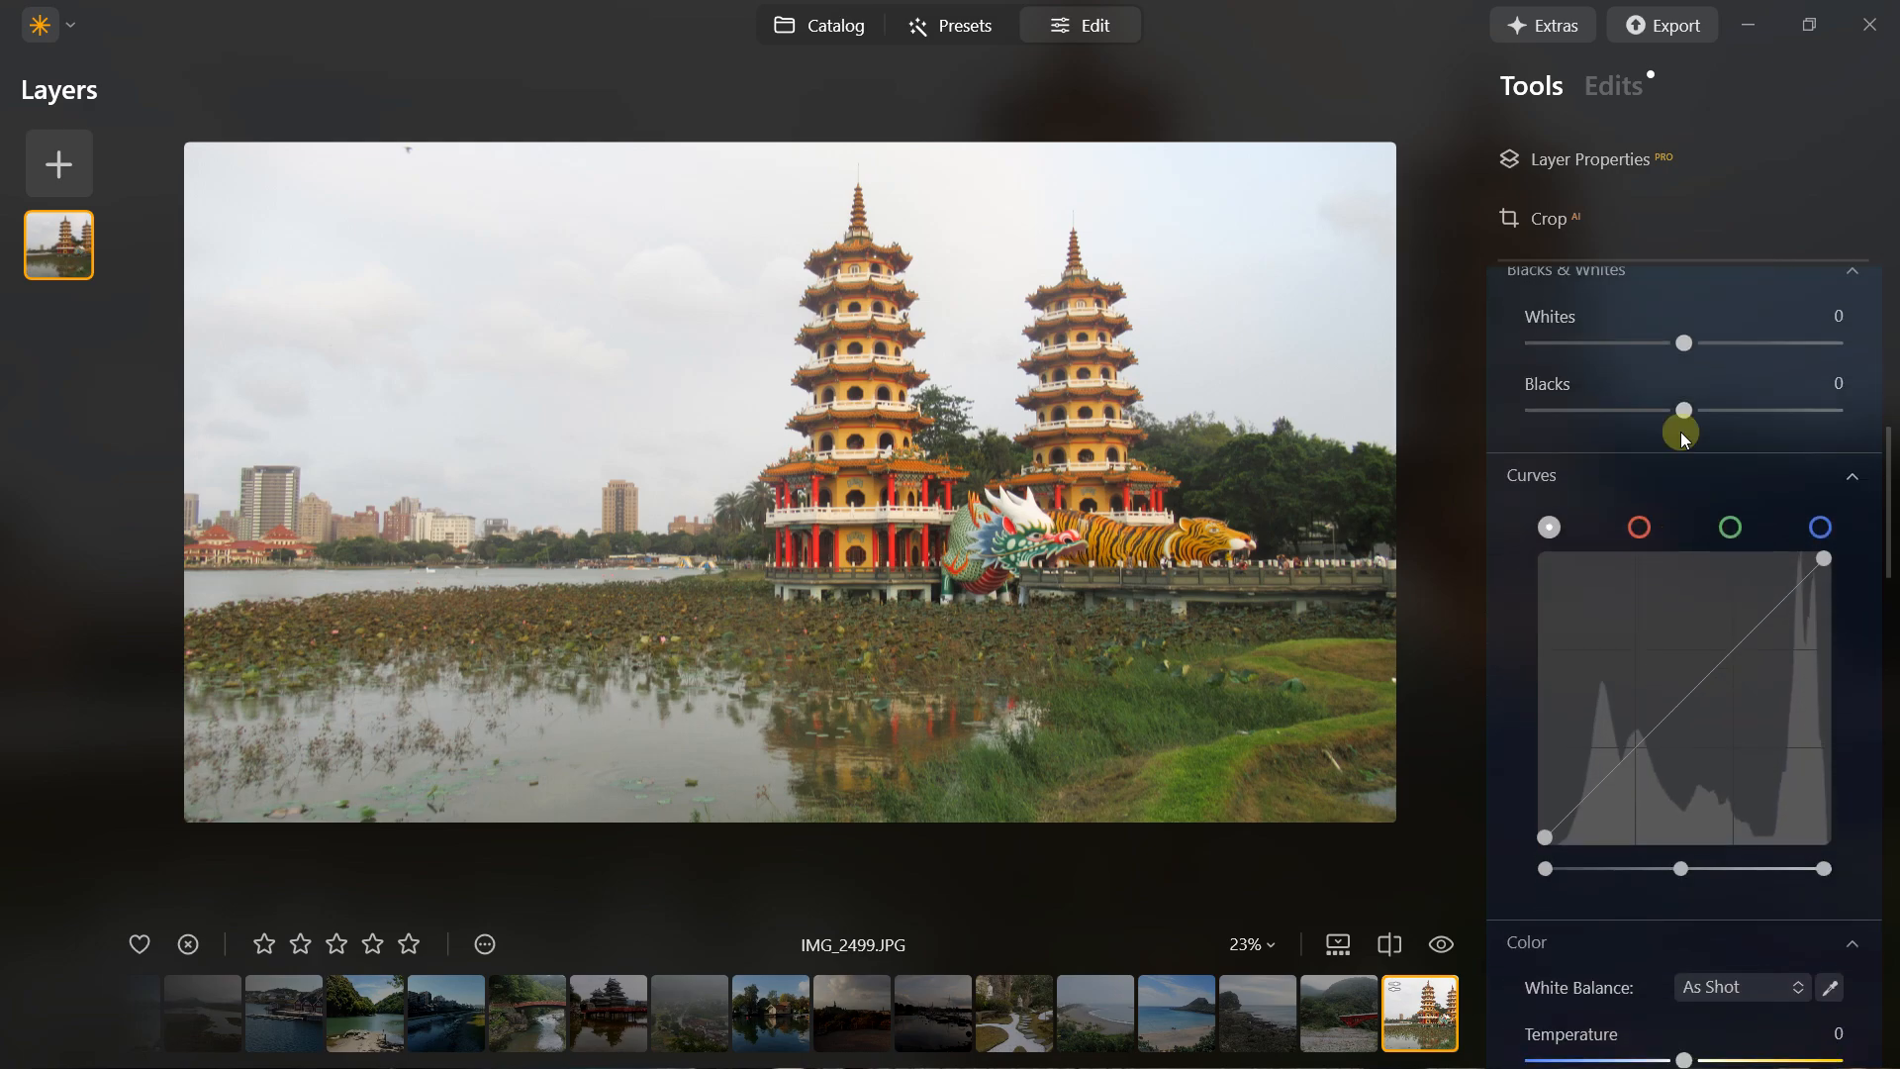
drag(1686, 324, 1695, 323)
drag(1683, 393, 1699, 395)
scroll(1699, 389, up, 5)
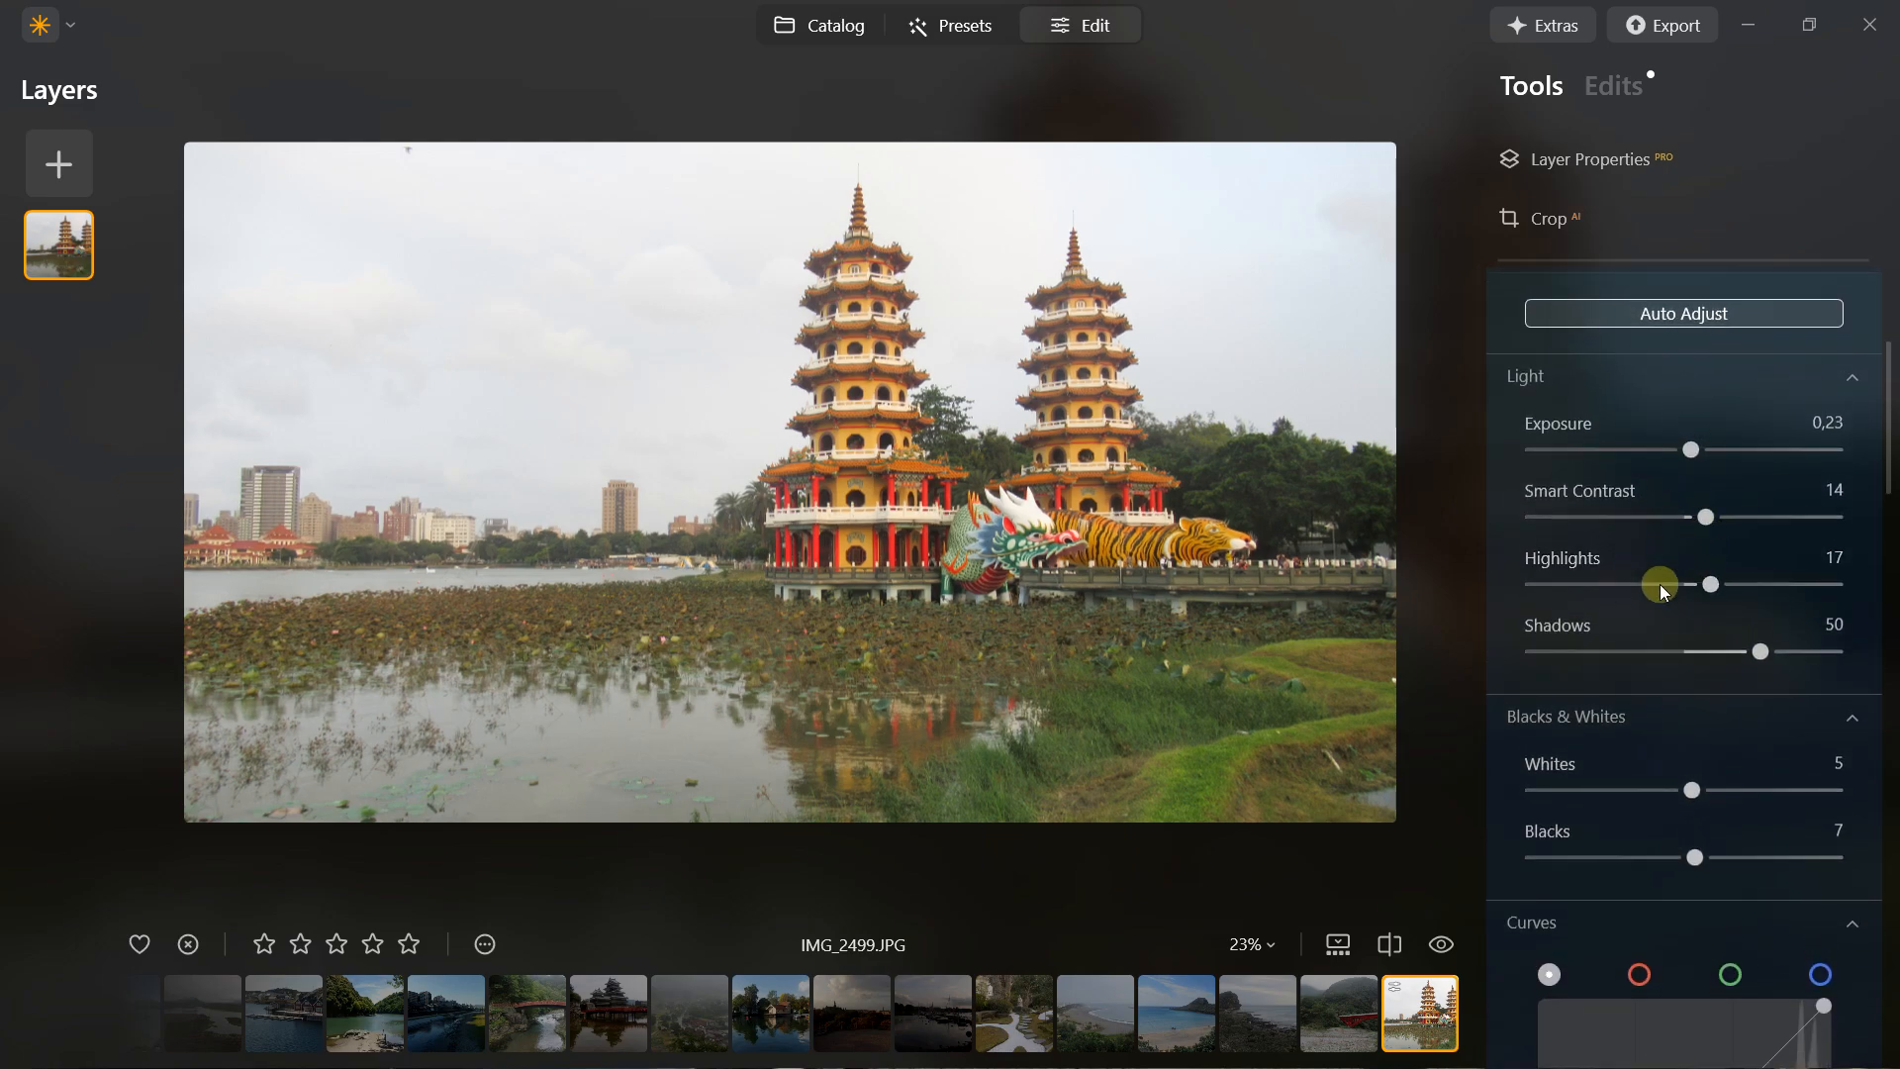
Set the pagoda photo's Temperature to 6, and try shifting the Tint before resetting it to 0
scroll(1660, 596, down, 5)
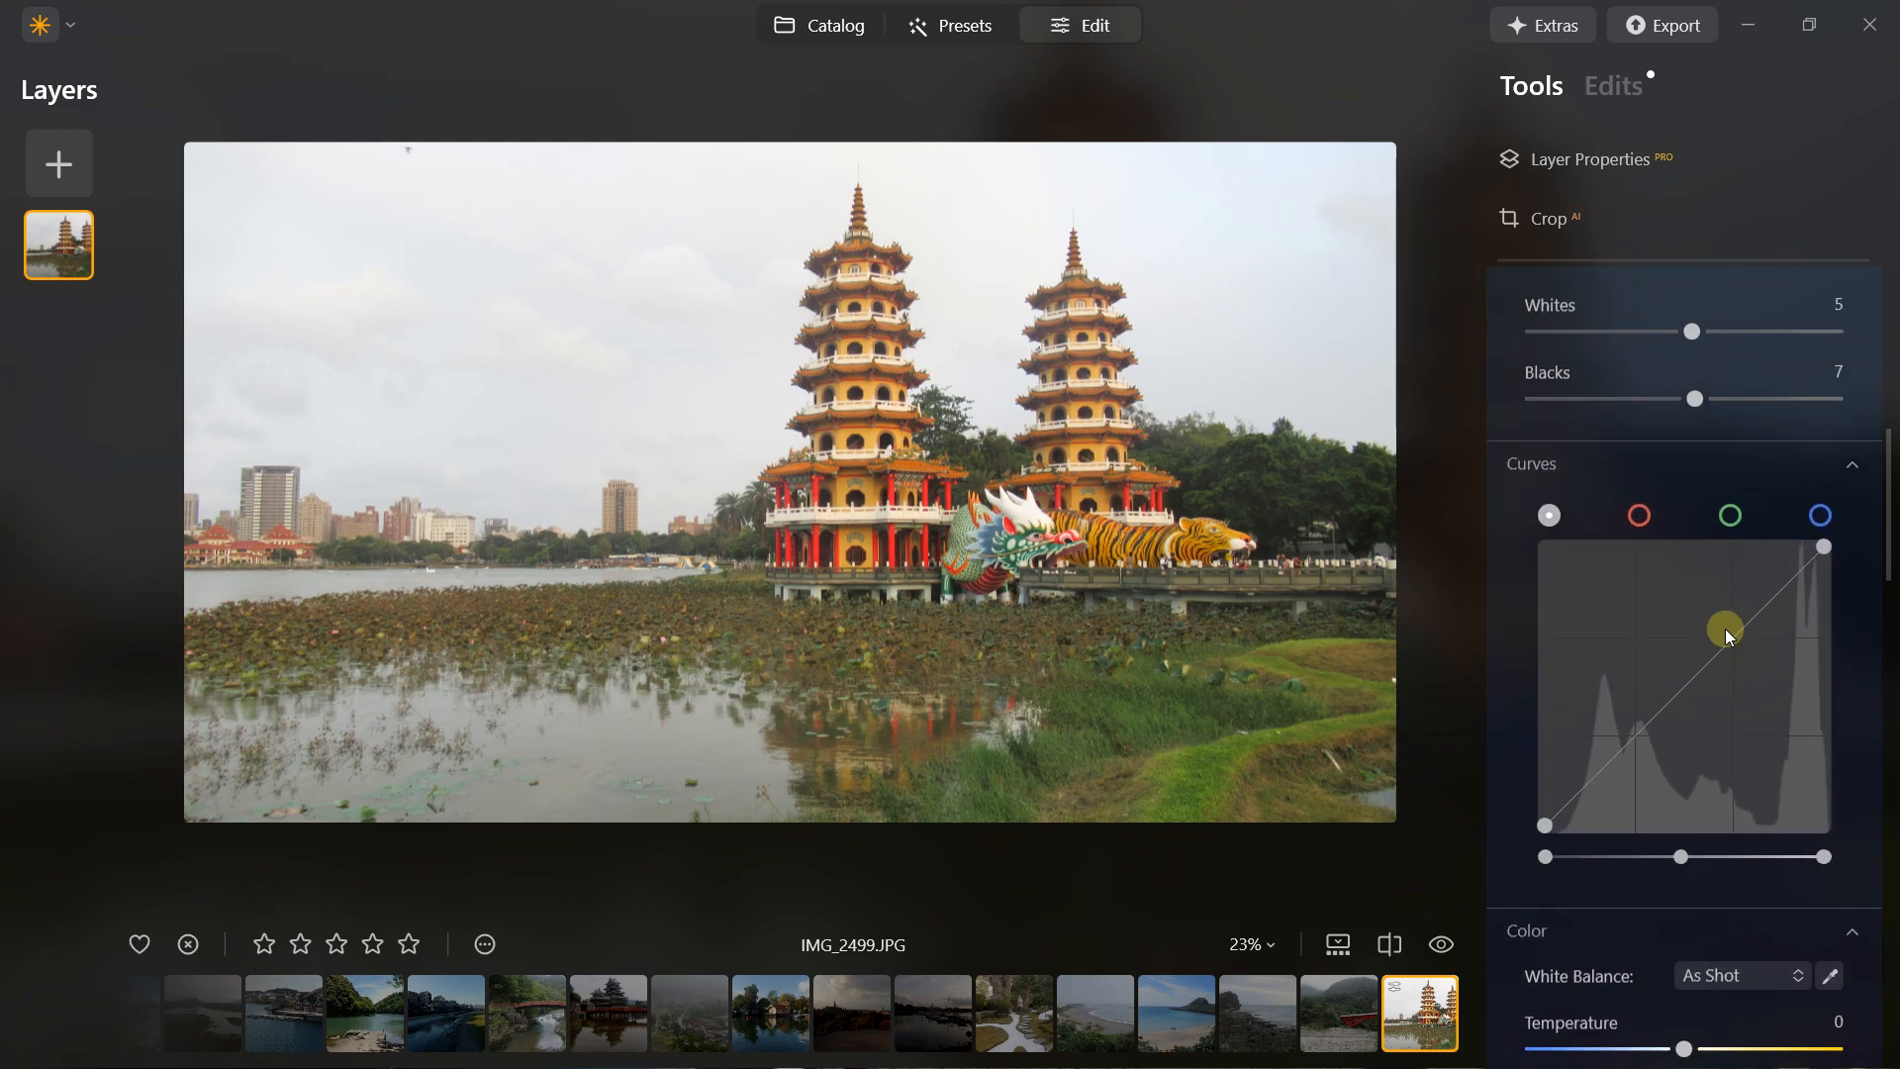
scroll(1725, 627, down, 4)
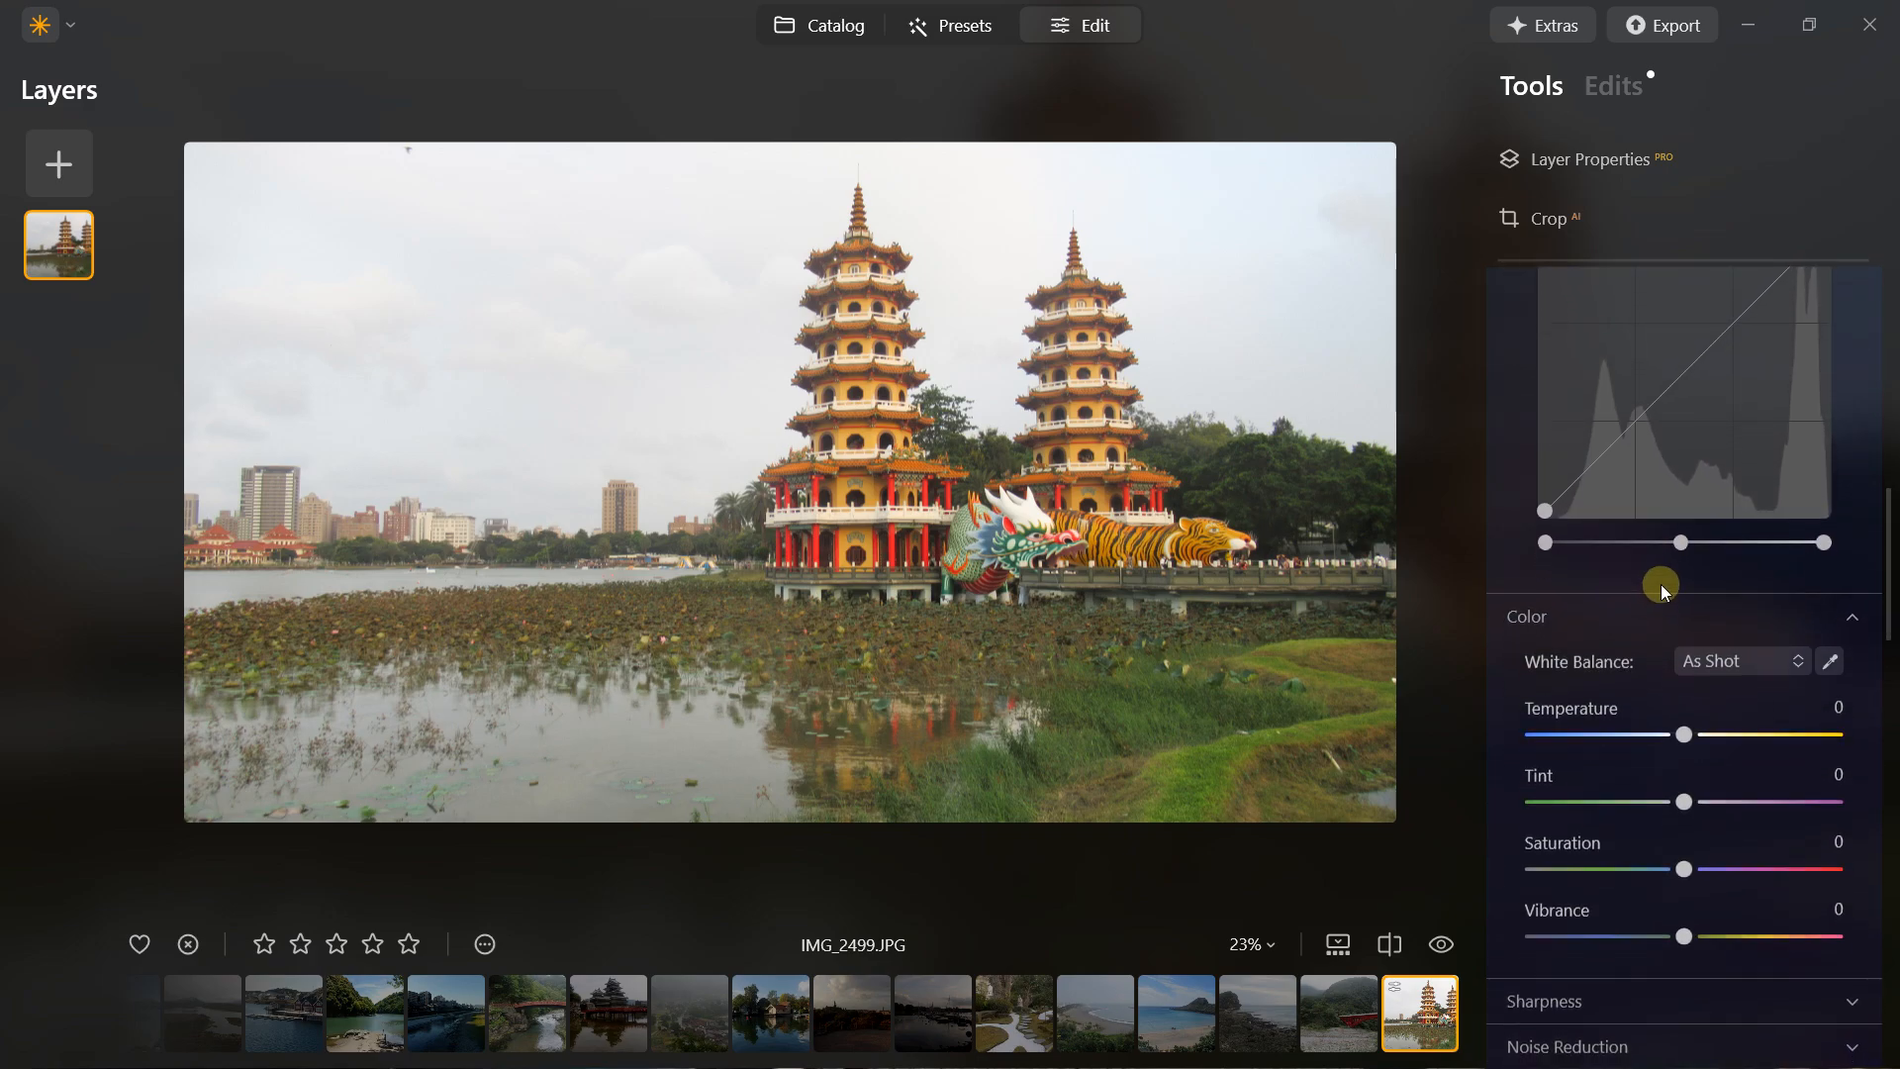
scroll(1689, 727, up, 5)
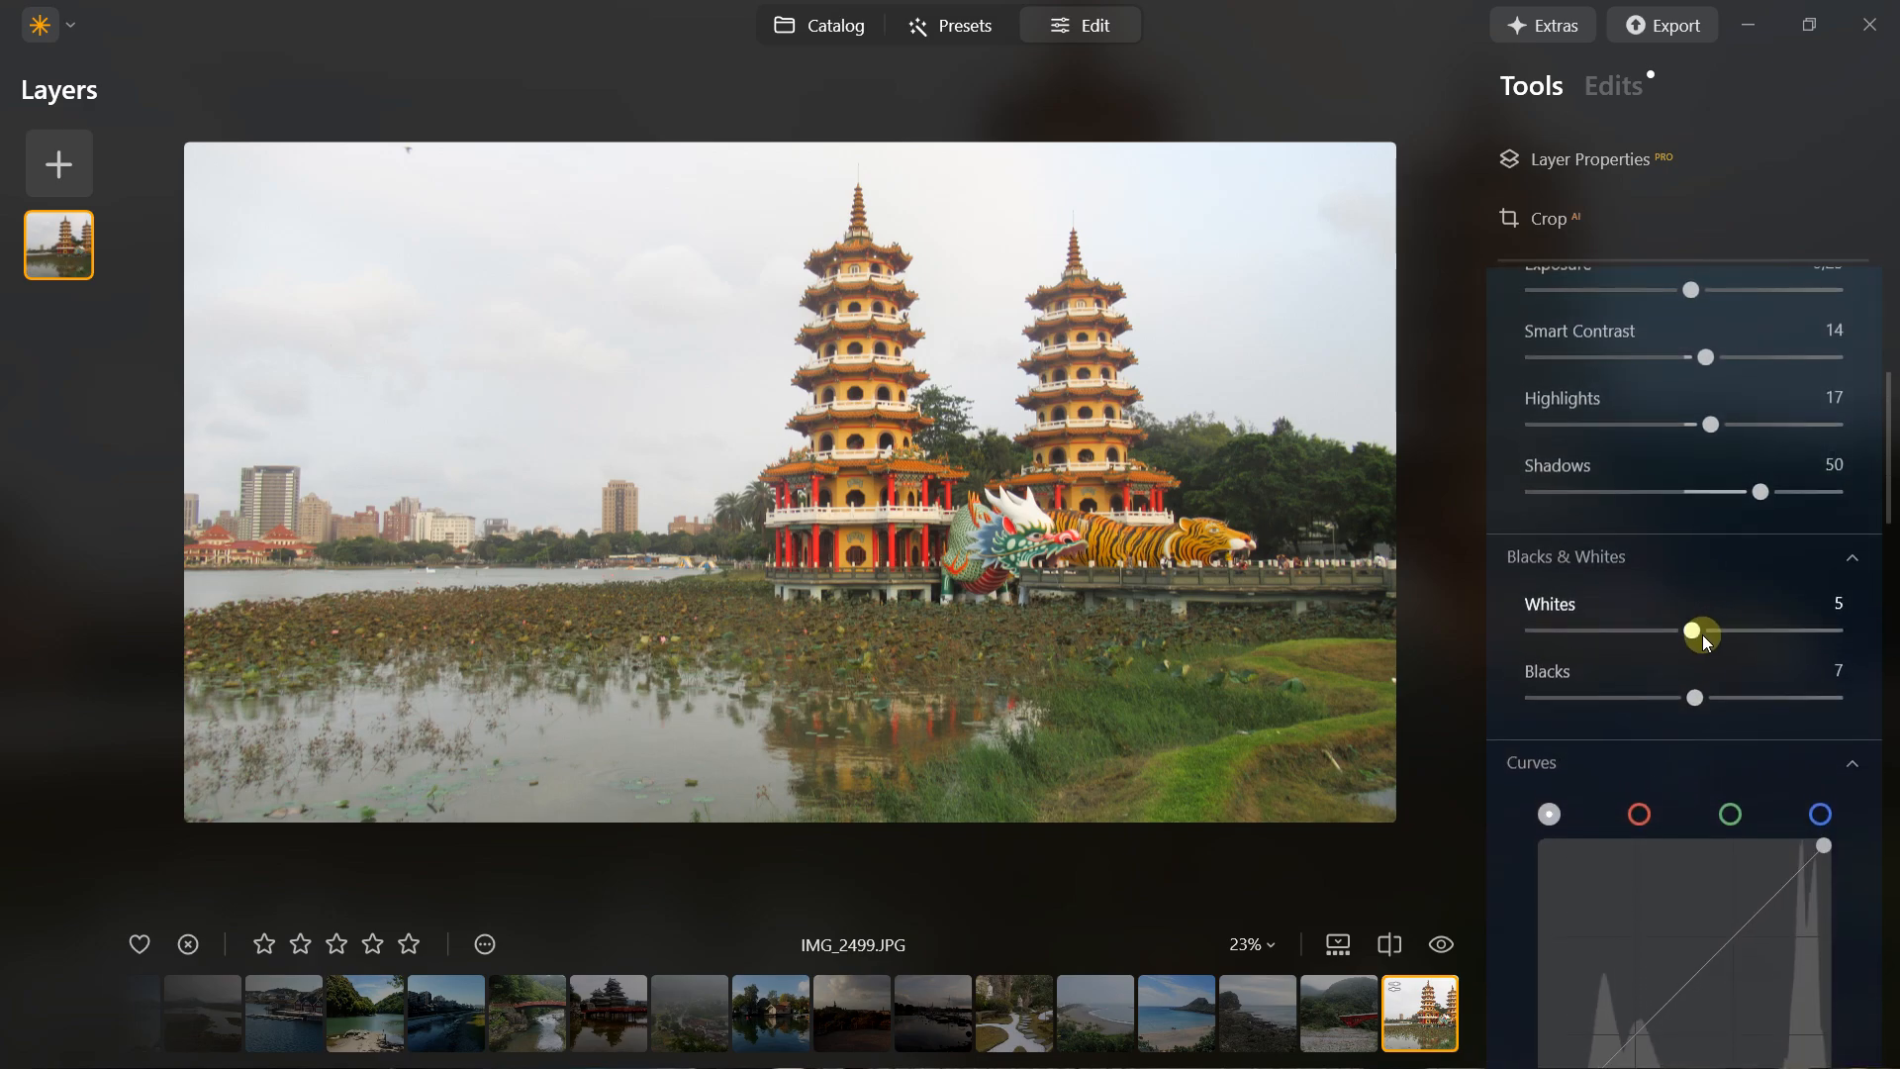
scroll(1697, 697, down, 5)
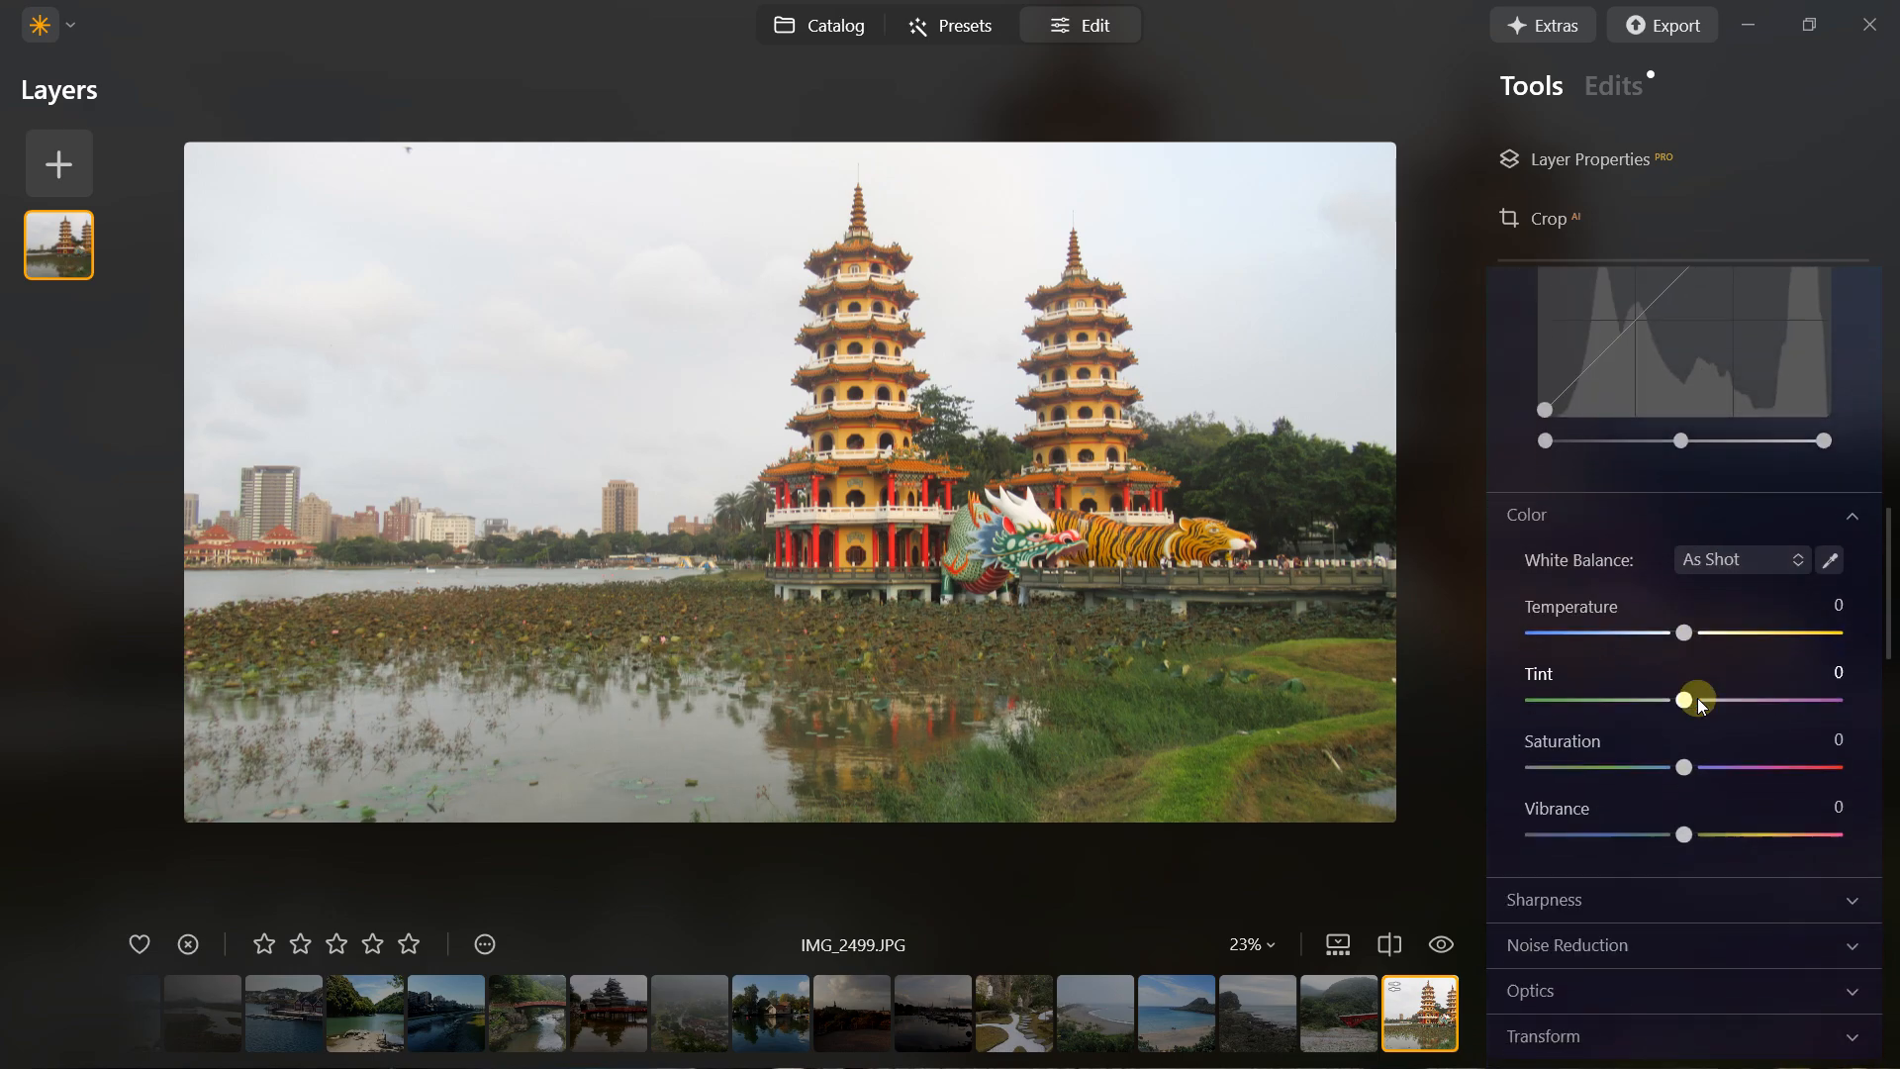
mouse_move(1691, 585)
mouse_down()
mouse_move(1612, 583)
mouse_move(1746, 583)
mouse_move(1568, 586)
mouse_move(1782, 572)
mouse_move(1654, 592)
mouse_move(1701, 594)
mouse_move(1694, 578)
mouse_up()
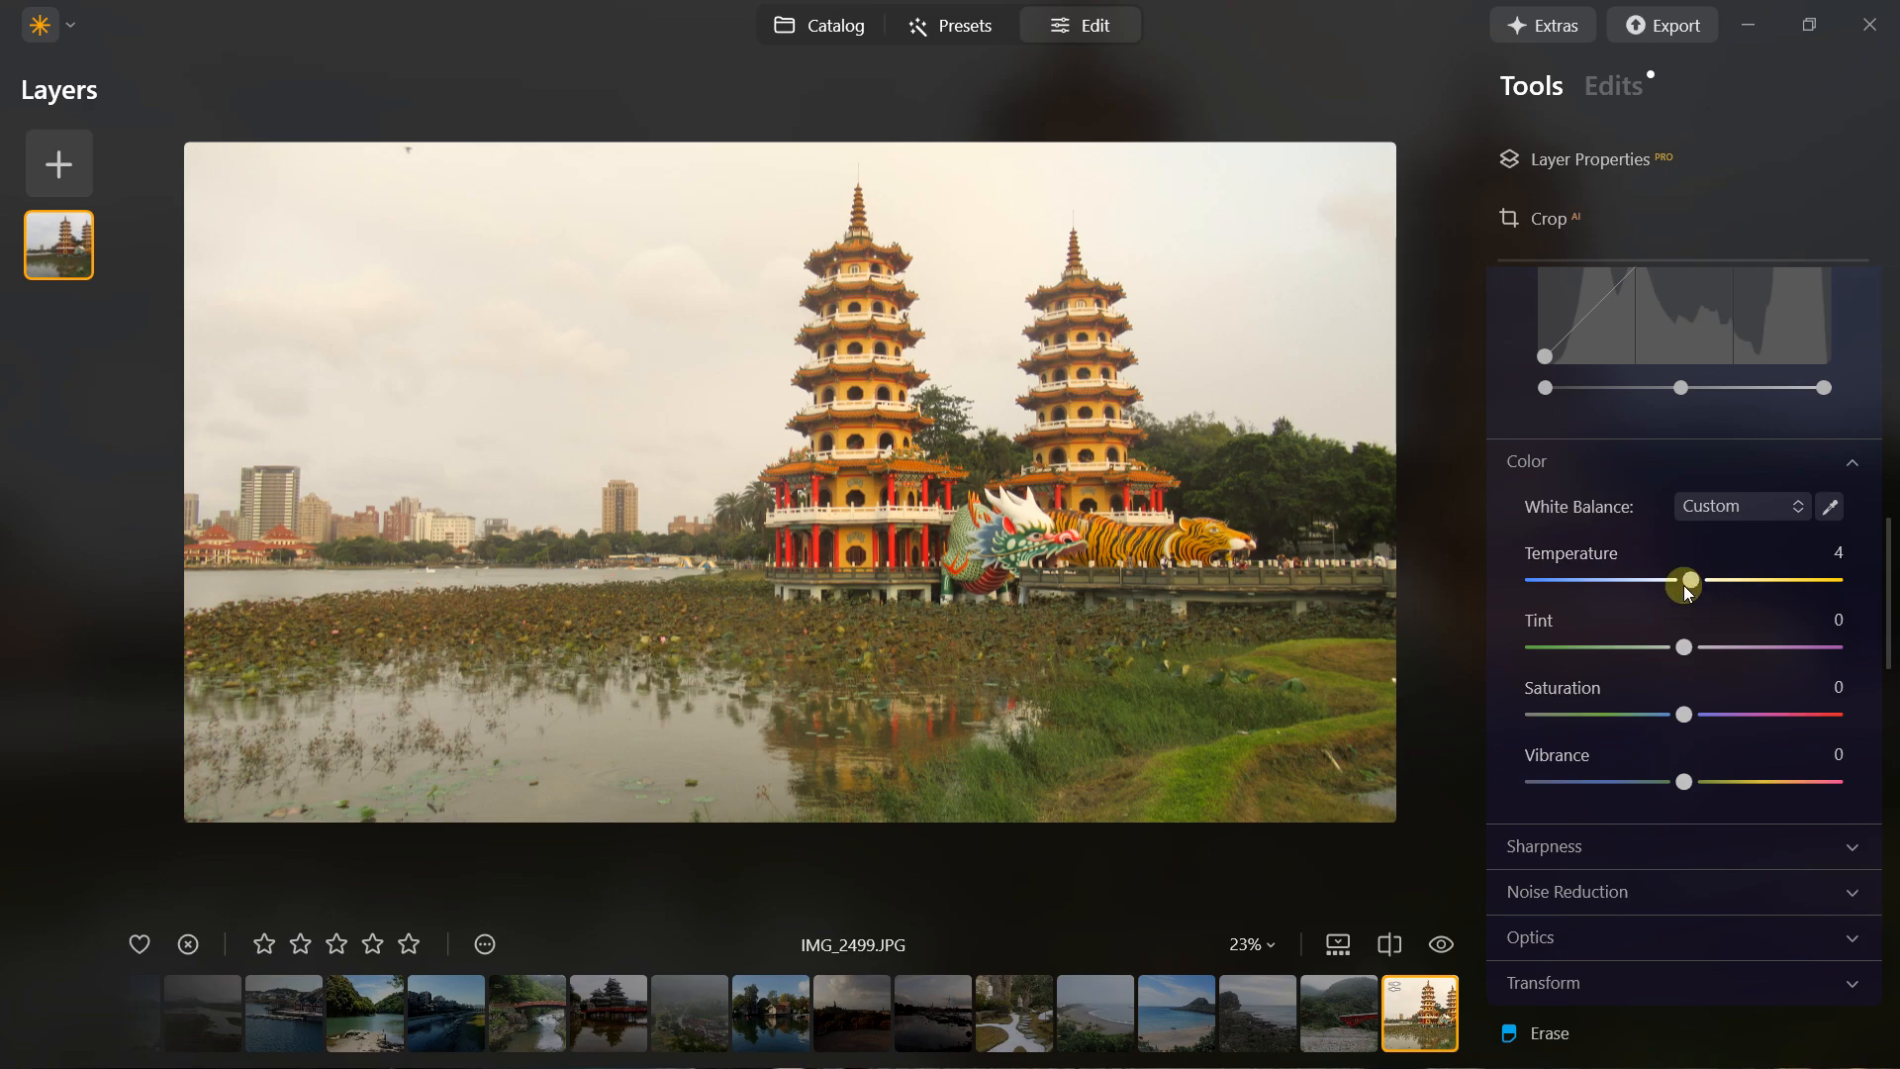
drag(1694, 588, 1630, 651)
double_click(1629, 652)
Set Saturation to 20 and Vibrance to 10, and compare the result with the original photo
drag(1684, 715, 1717, 719)
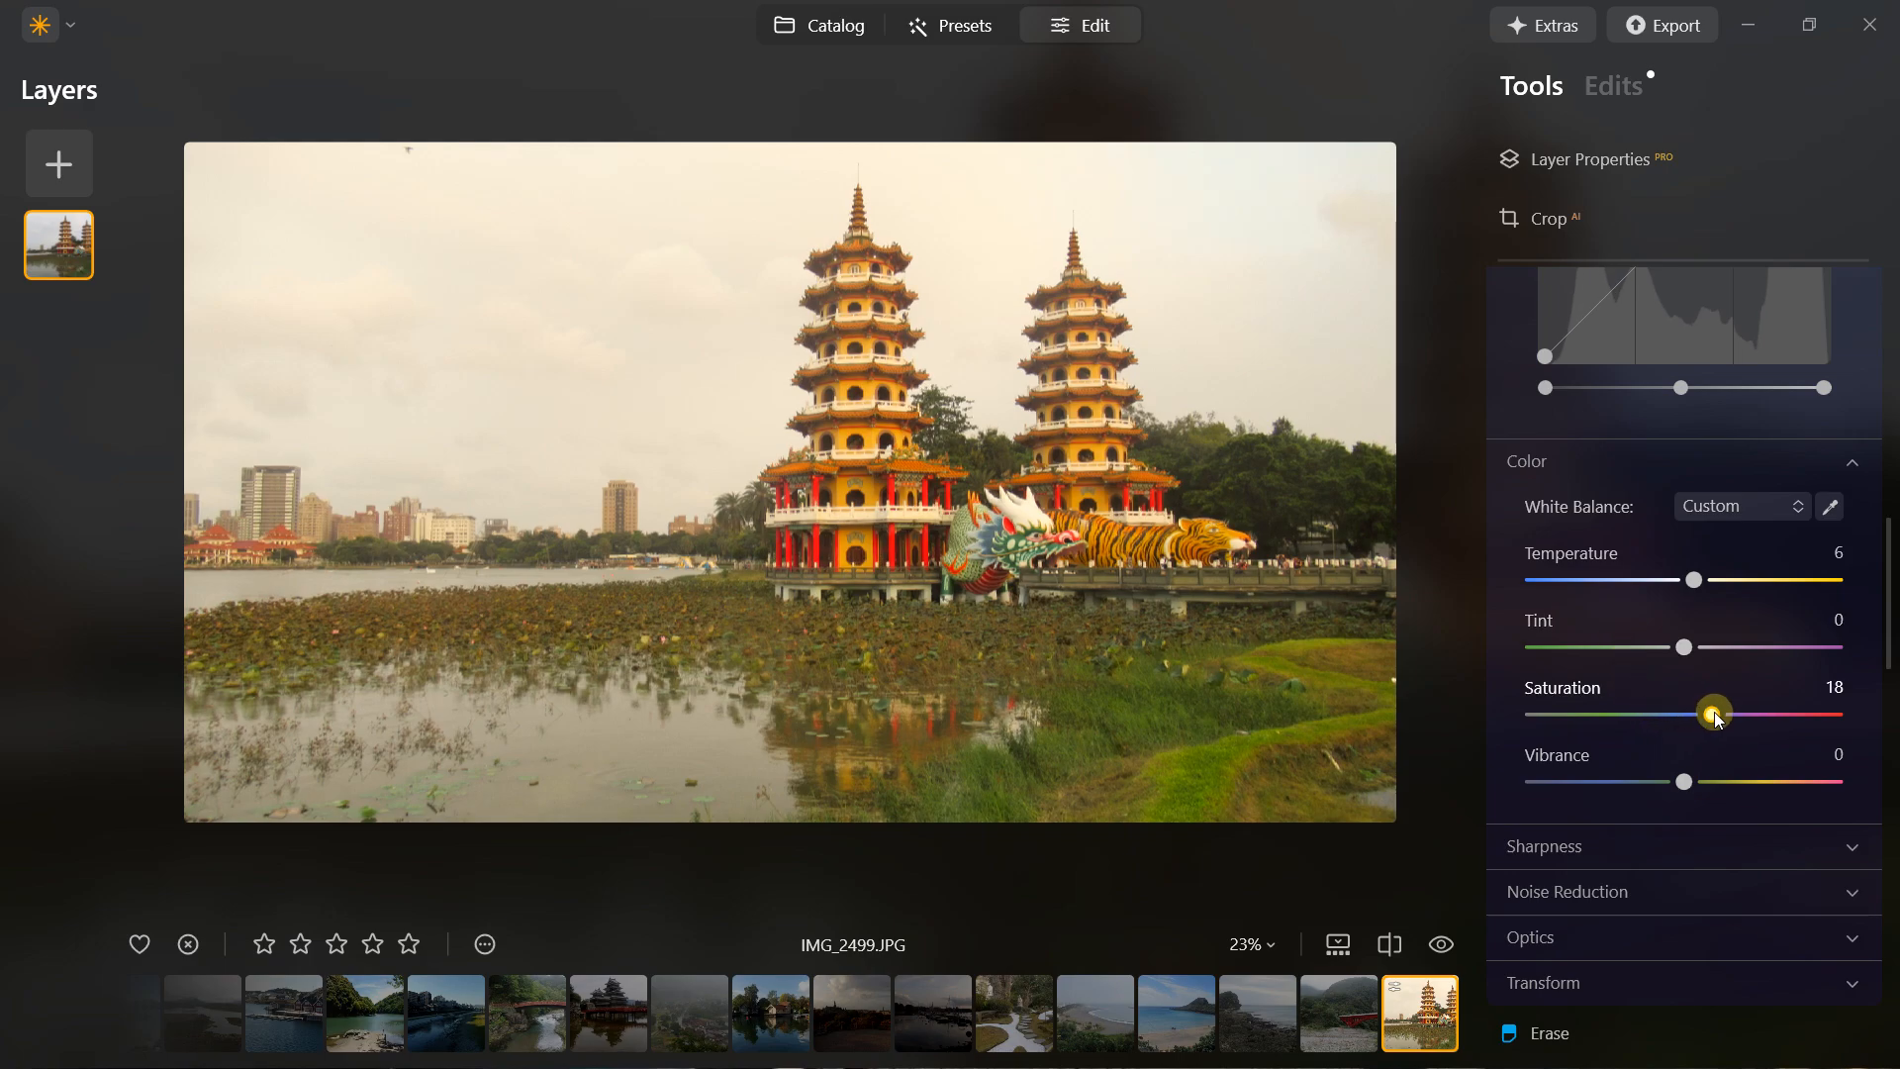
drag(1686, 794, 1709, 780)
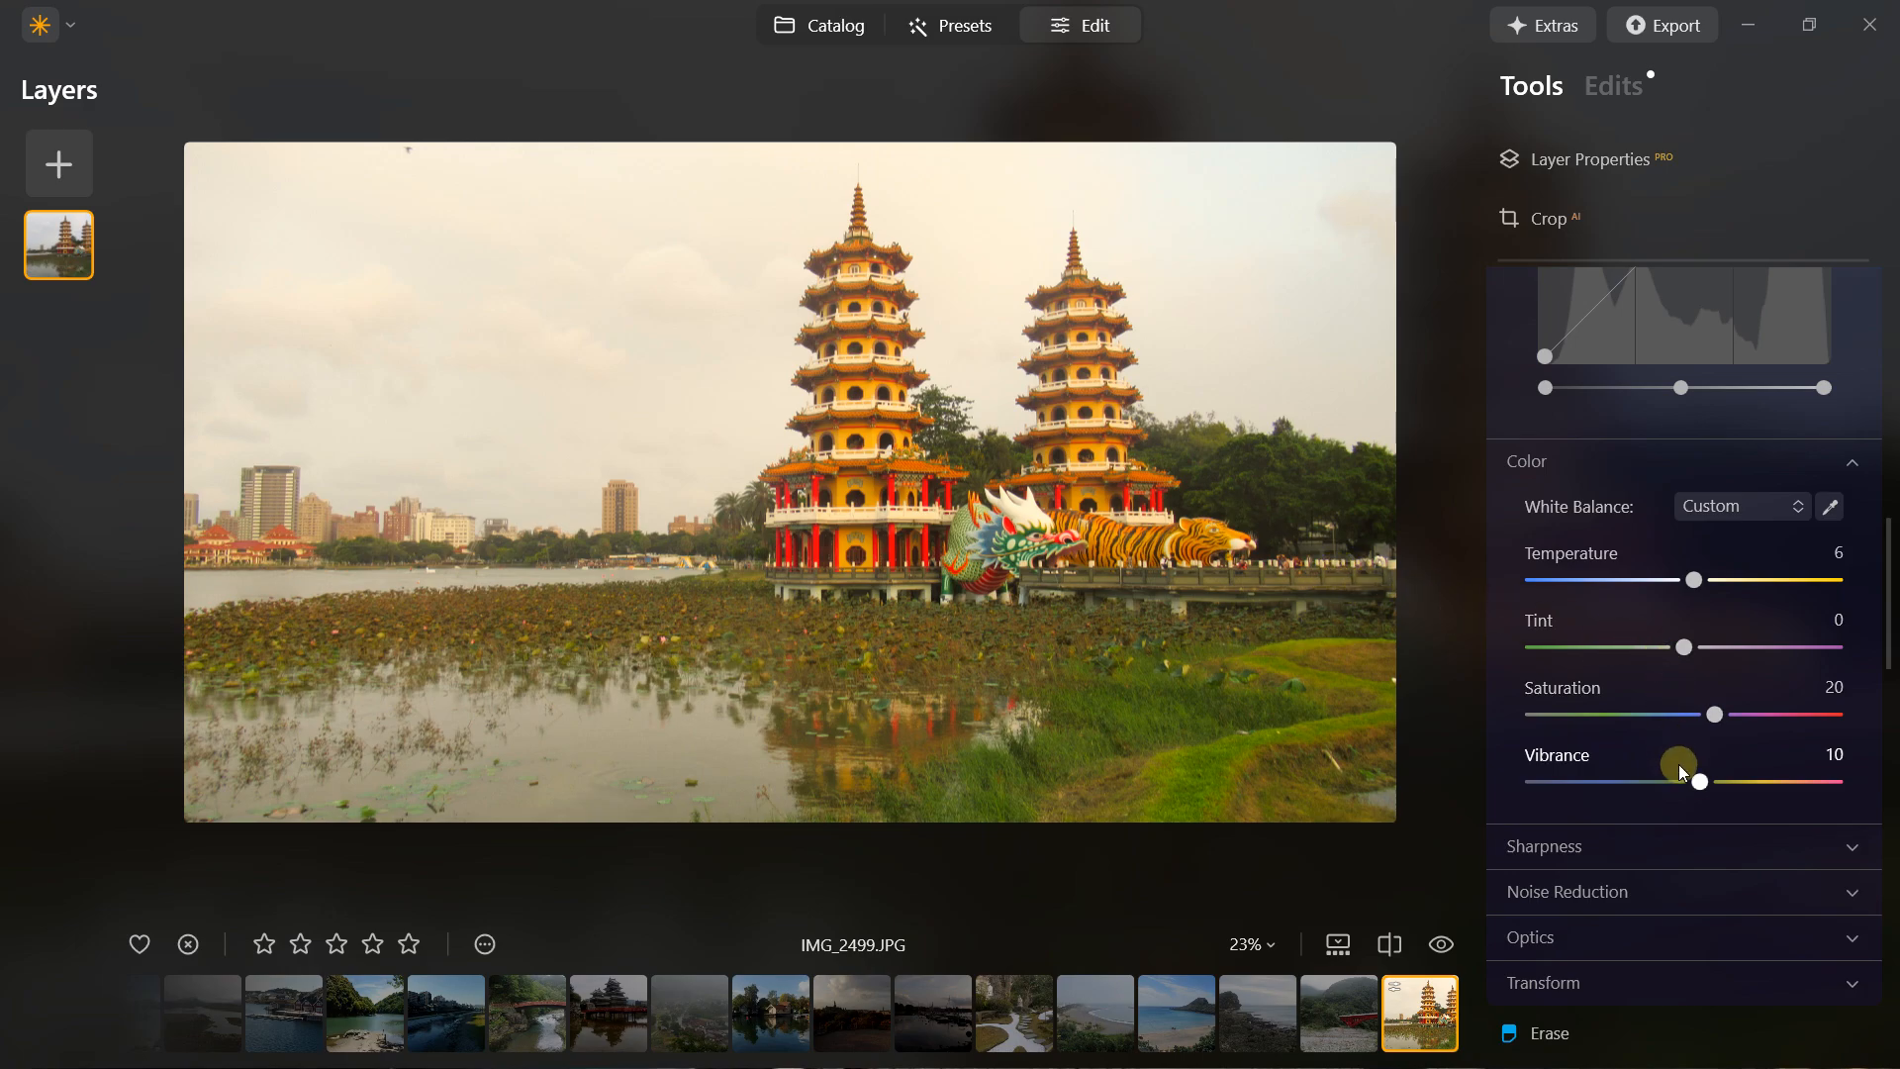
scroll(1578, 711, down, 5)
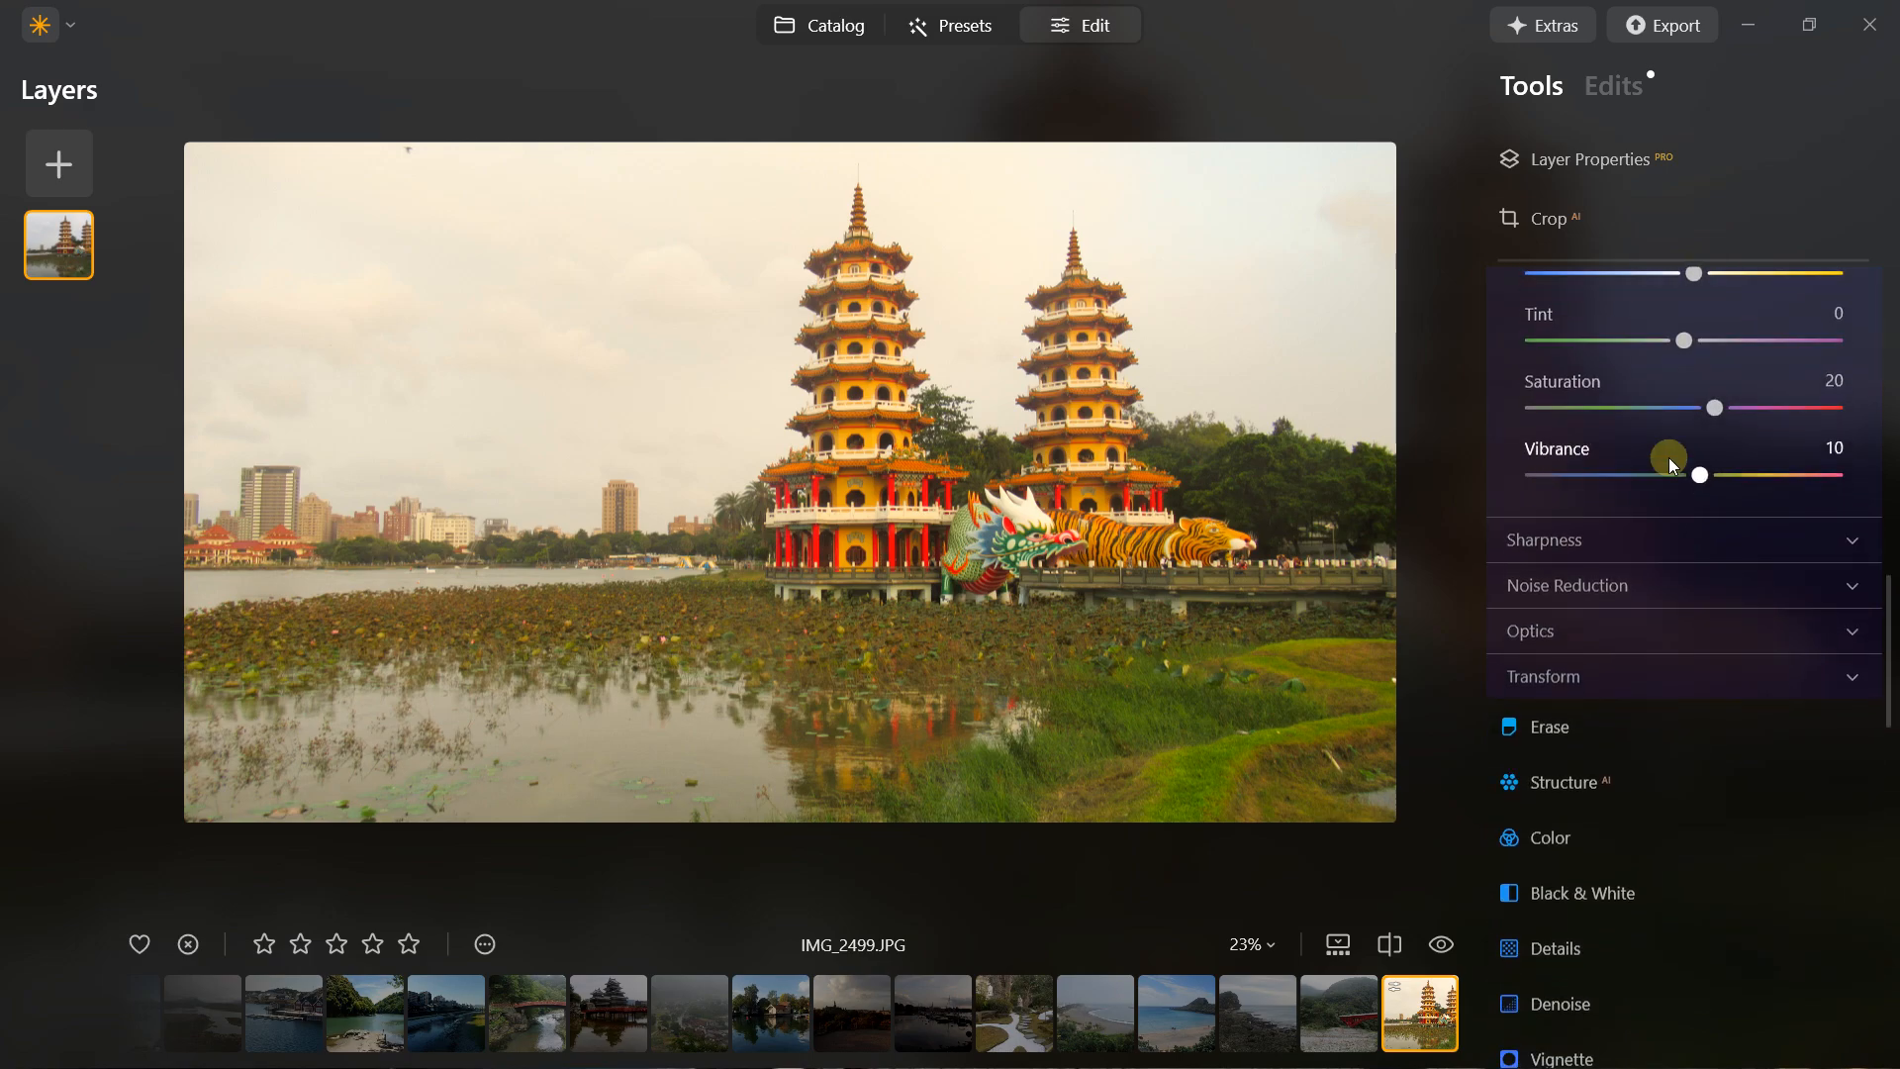
click(1441, 944)
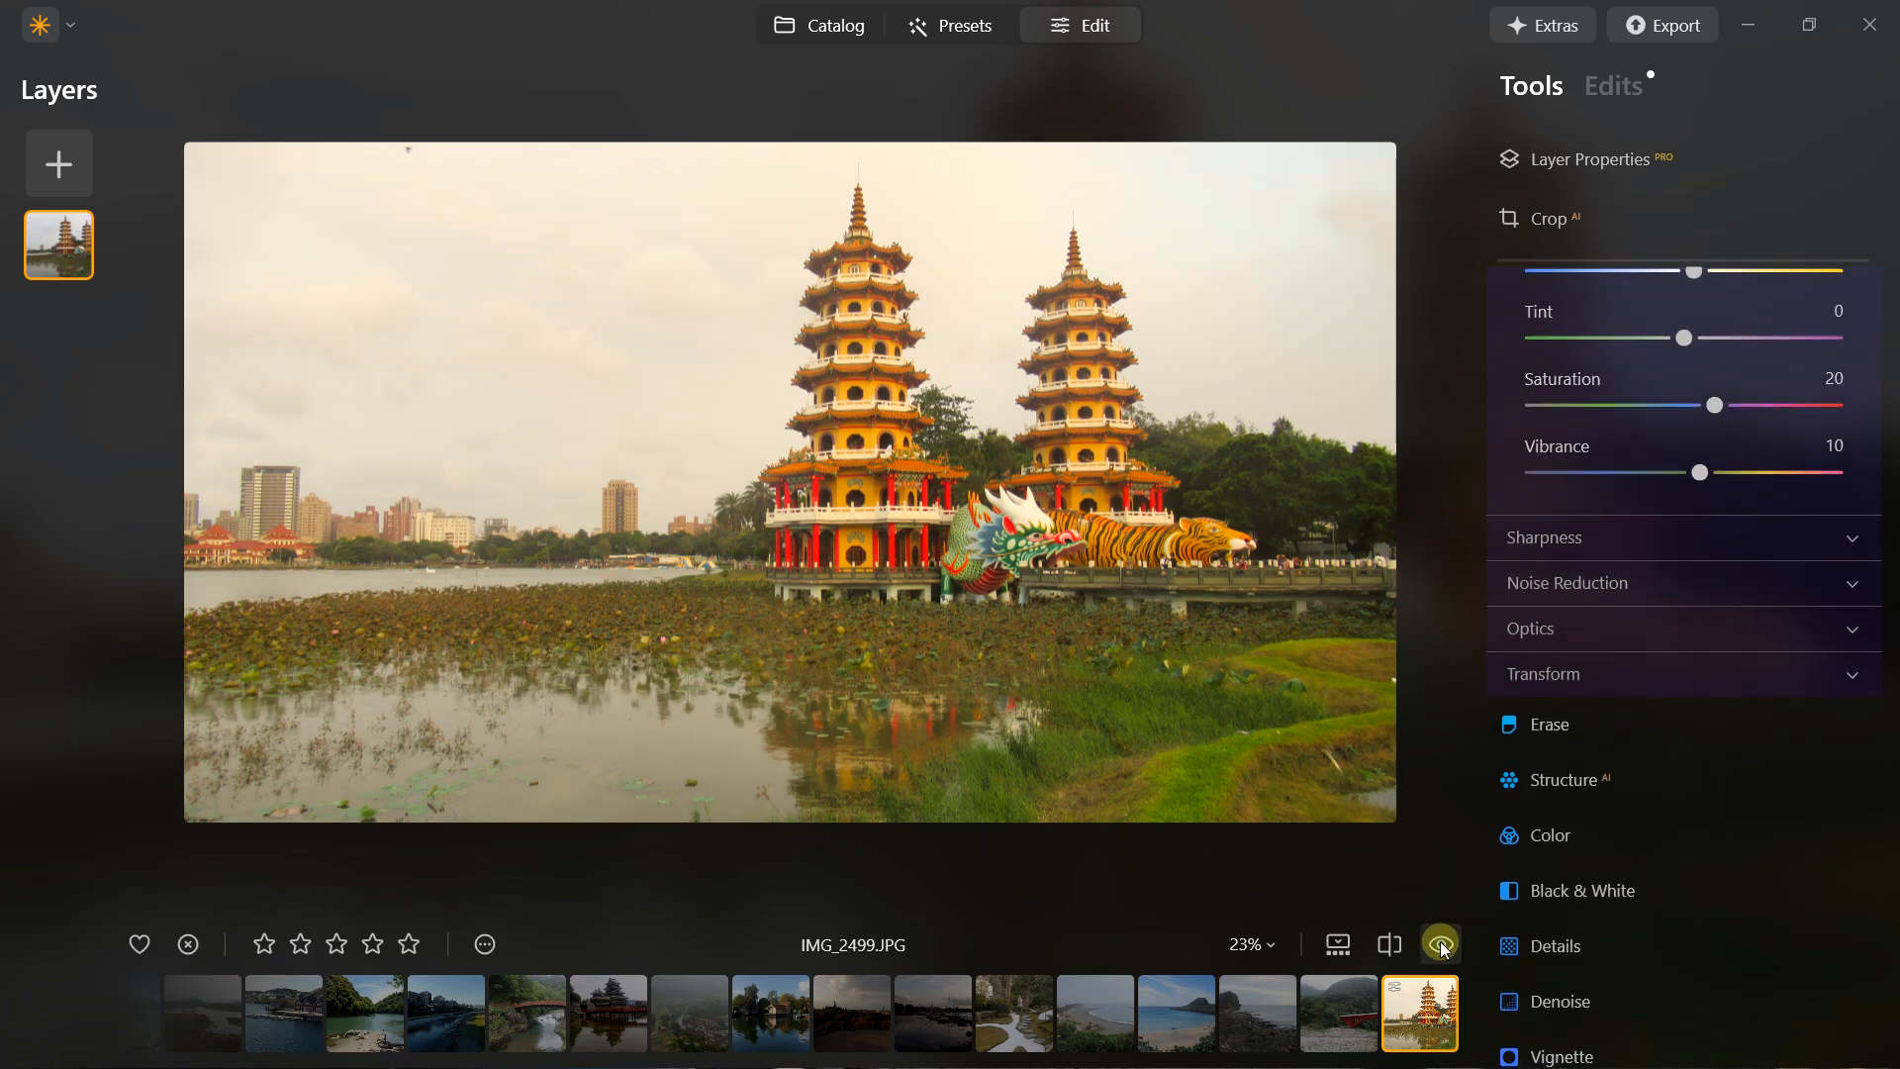
click(1442, 944)
Set both Sharpen and Radius to 100 in the Sharpness settings, judging the effect up close on the dragon statue
click(1611, 530)
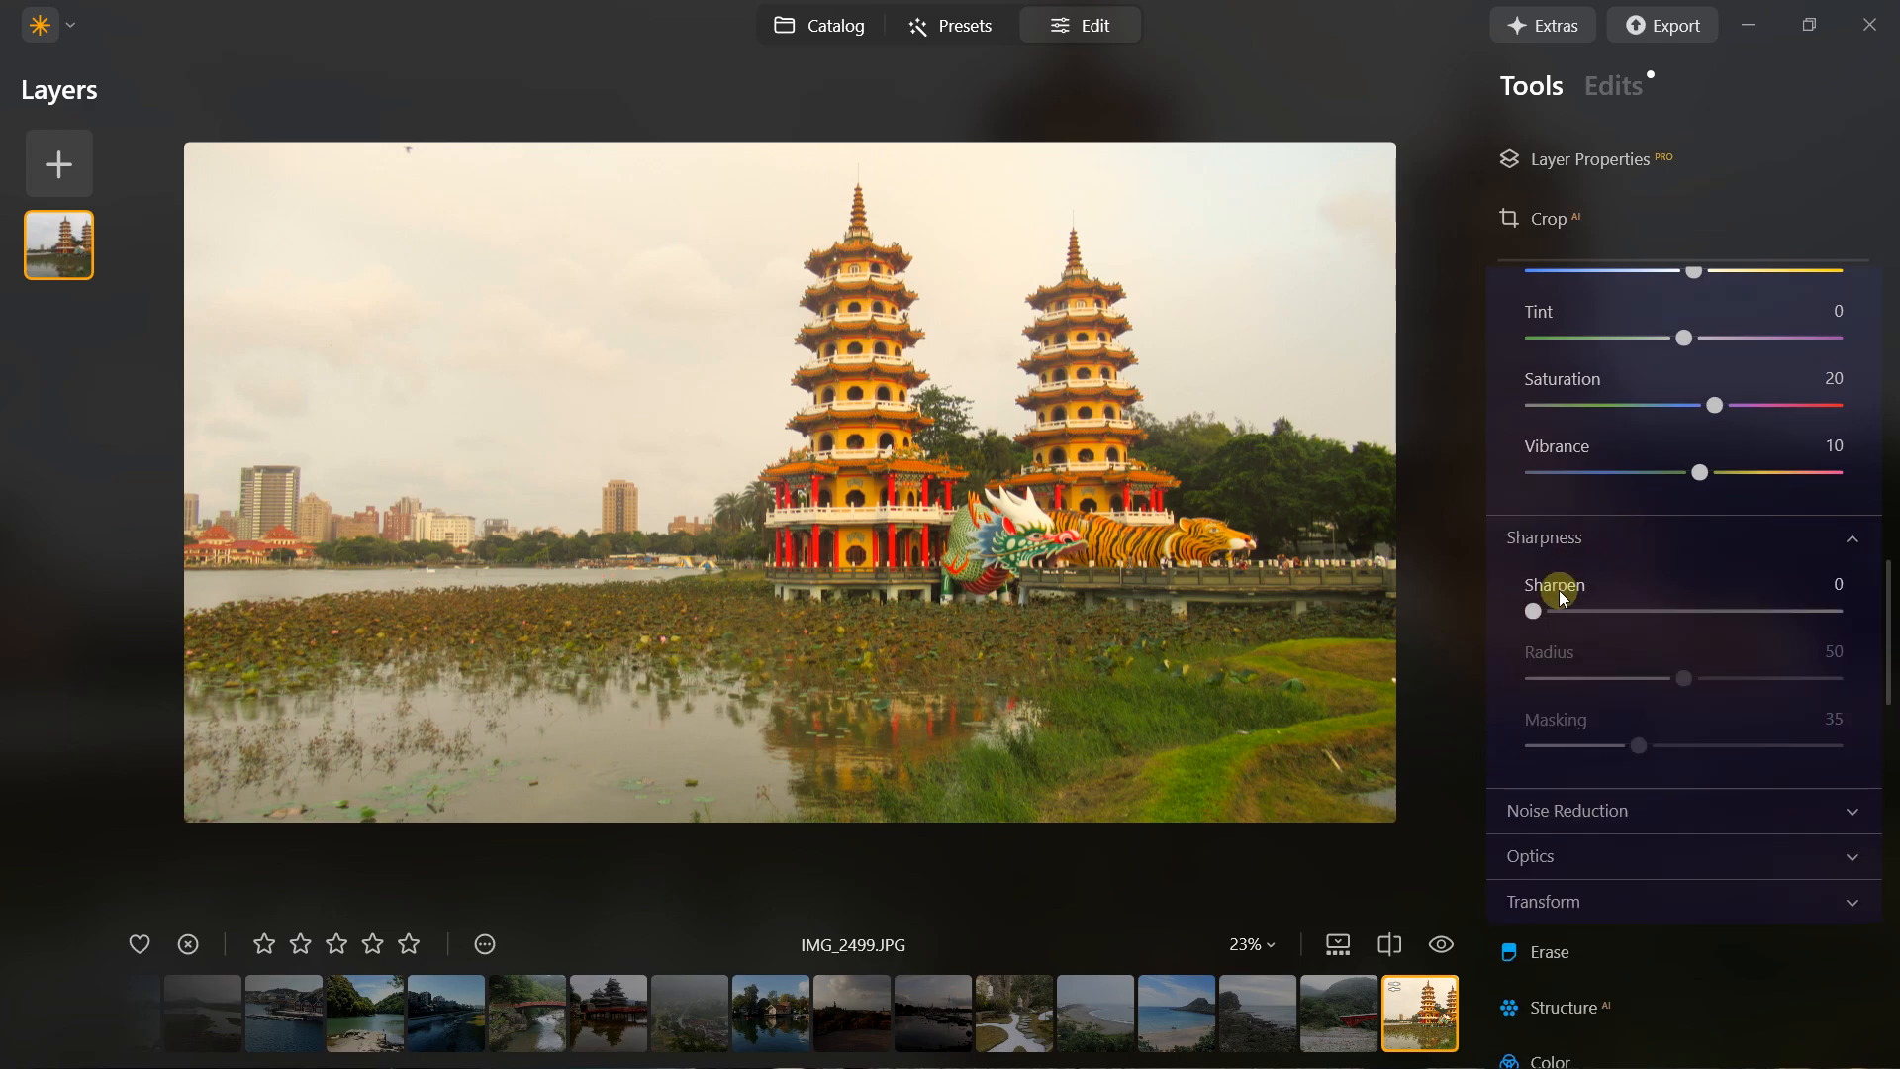
scroll(1029, 535, up, 3)
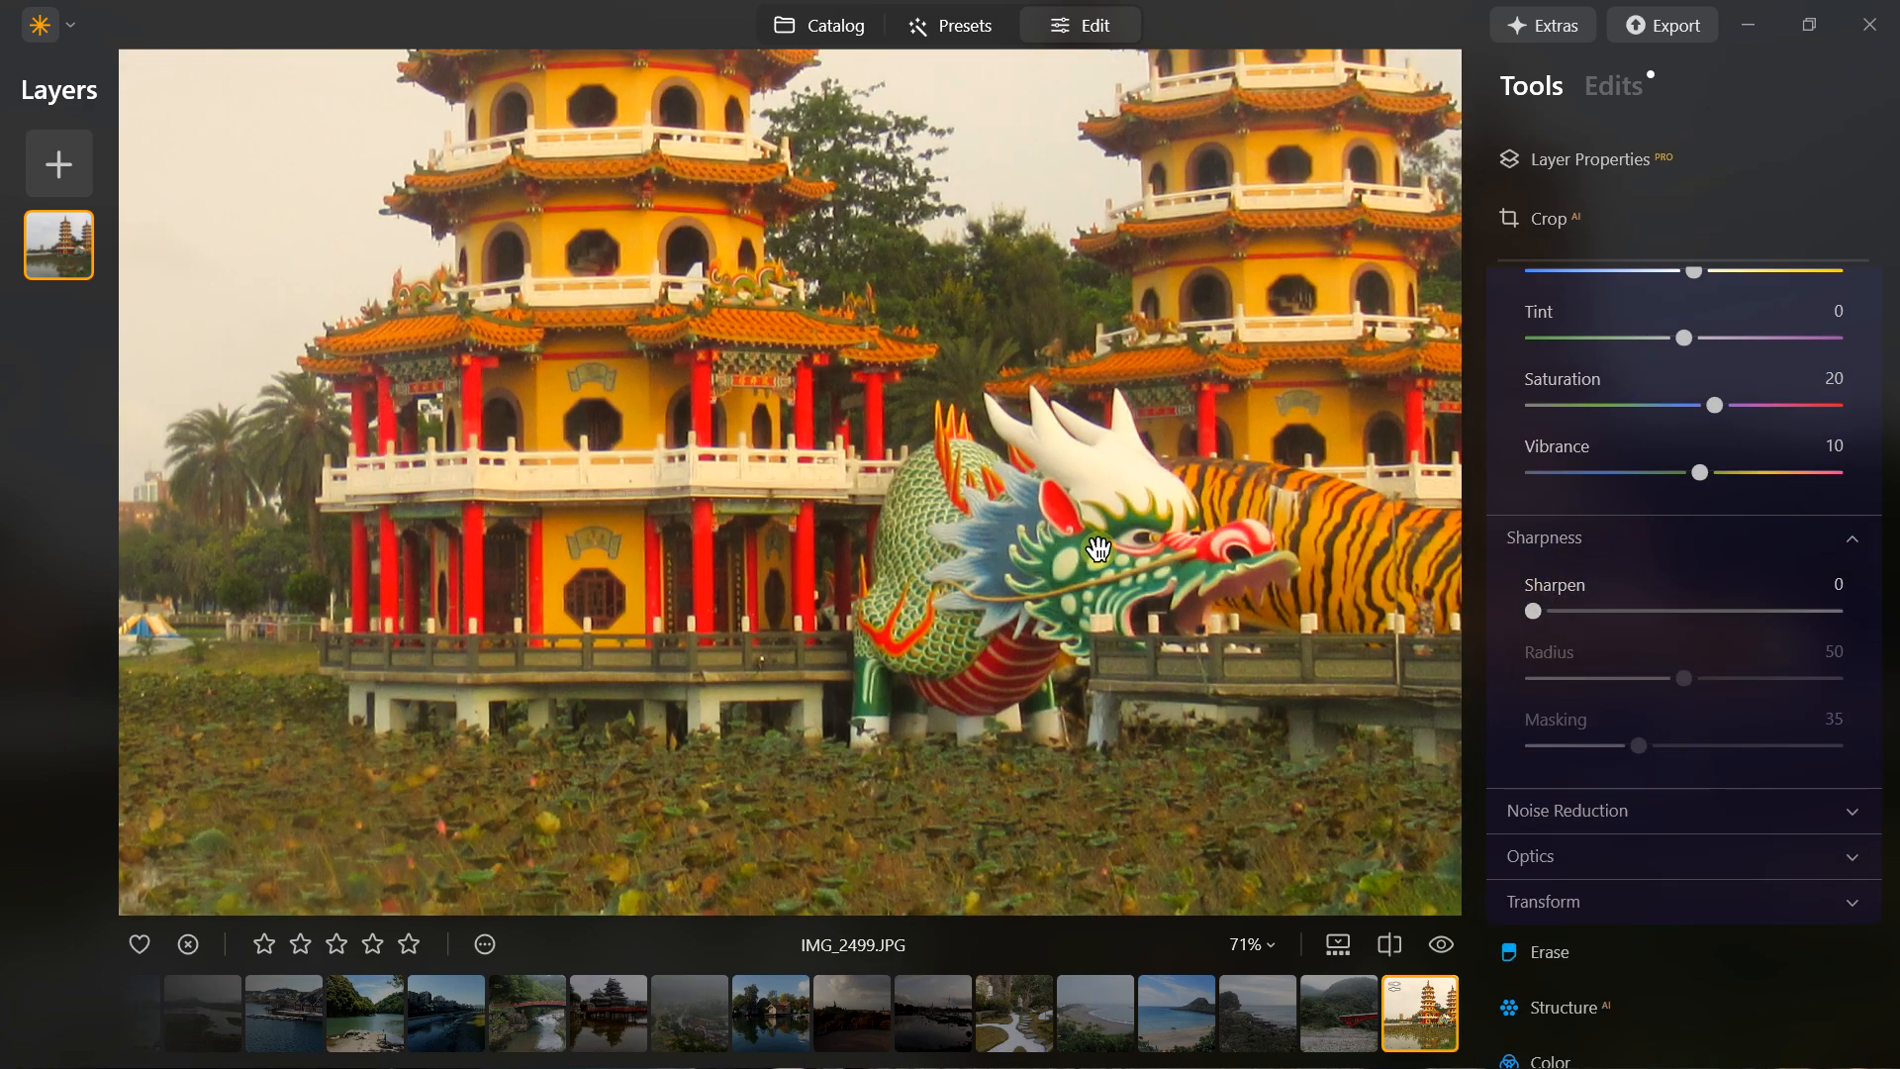
scroll(1249, 561, up, 4)
scroll(1249, 562, down, 5)
scroll(1249, 562, up, 1)
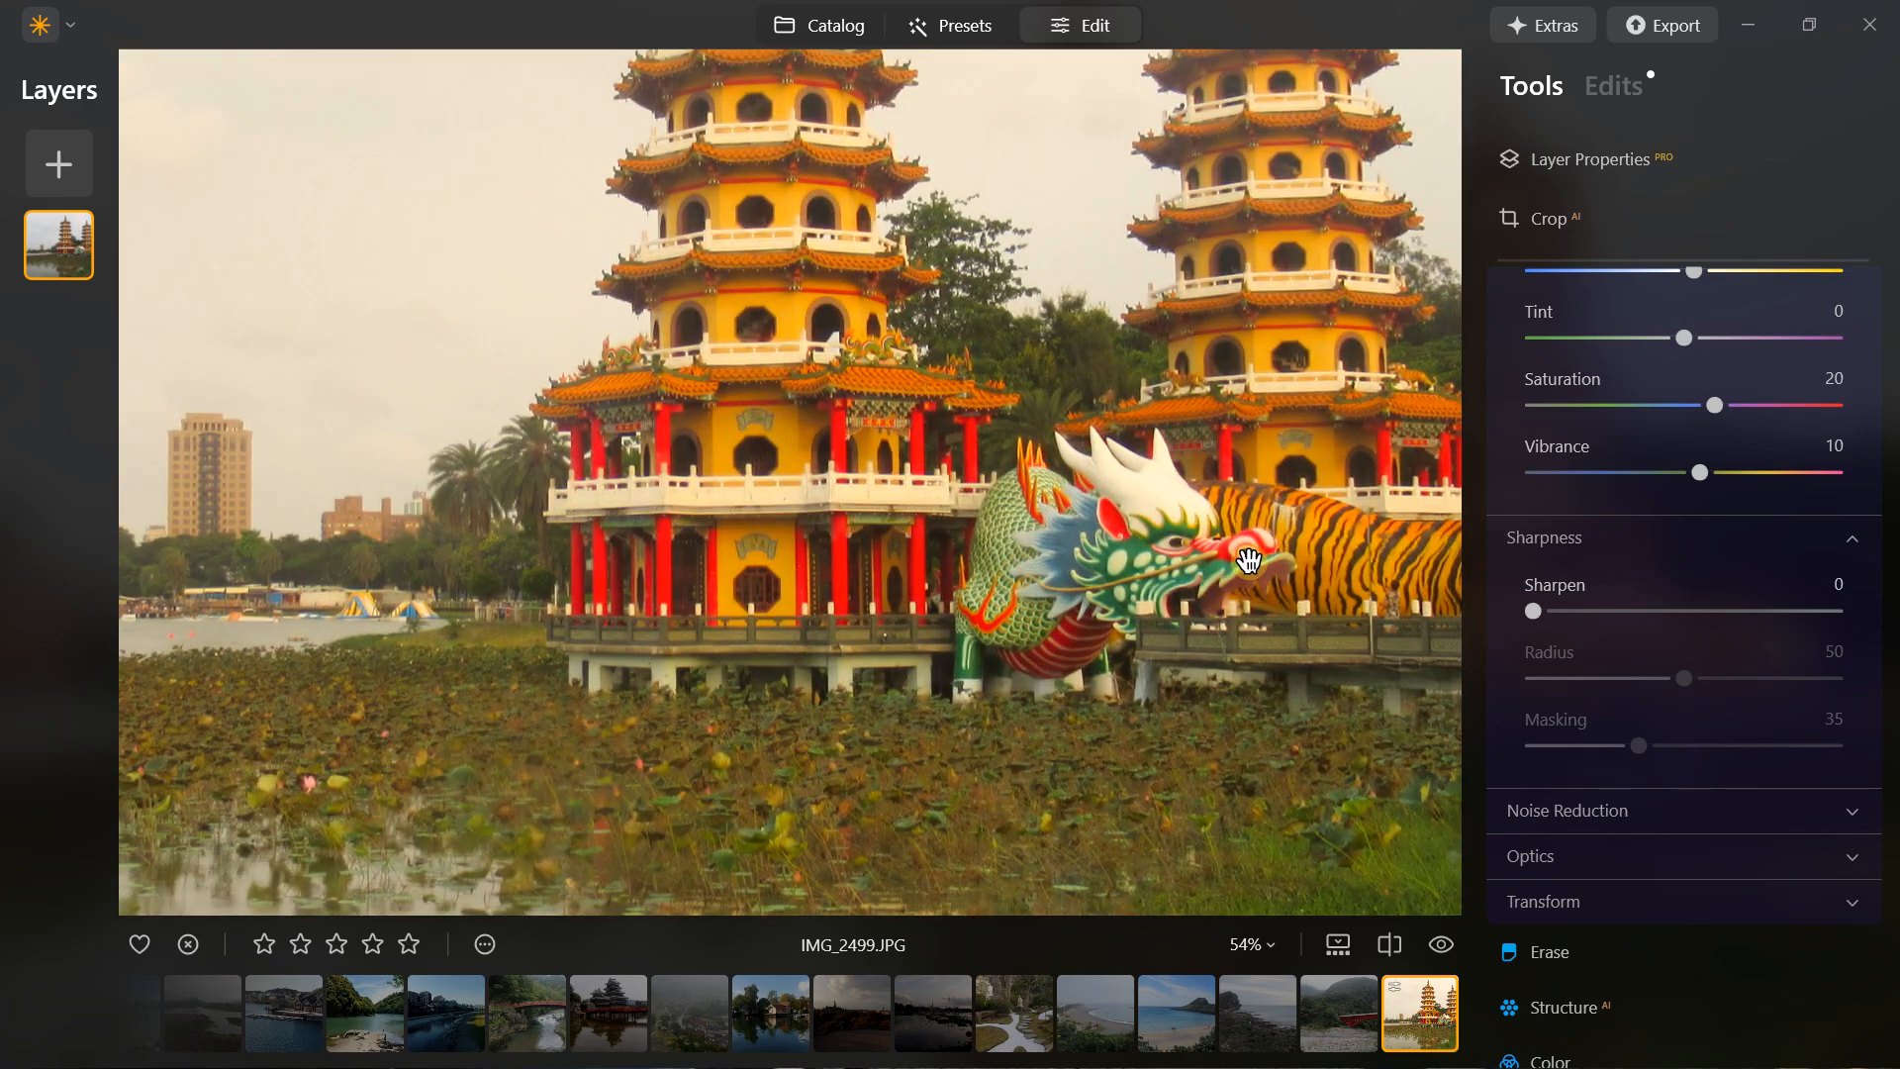
scroll(1249, 561, up, 5)
scroll(1247, 564, down, 2)
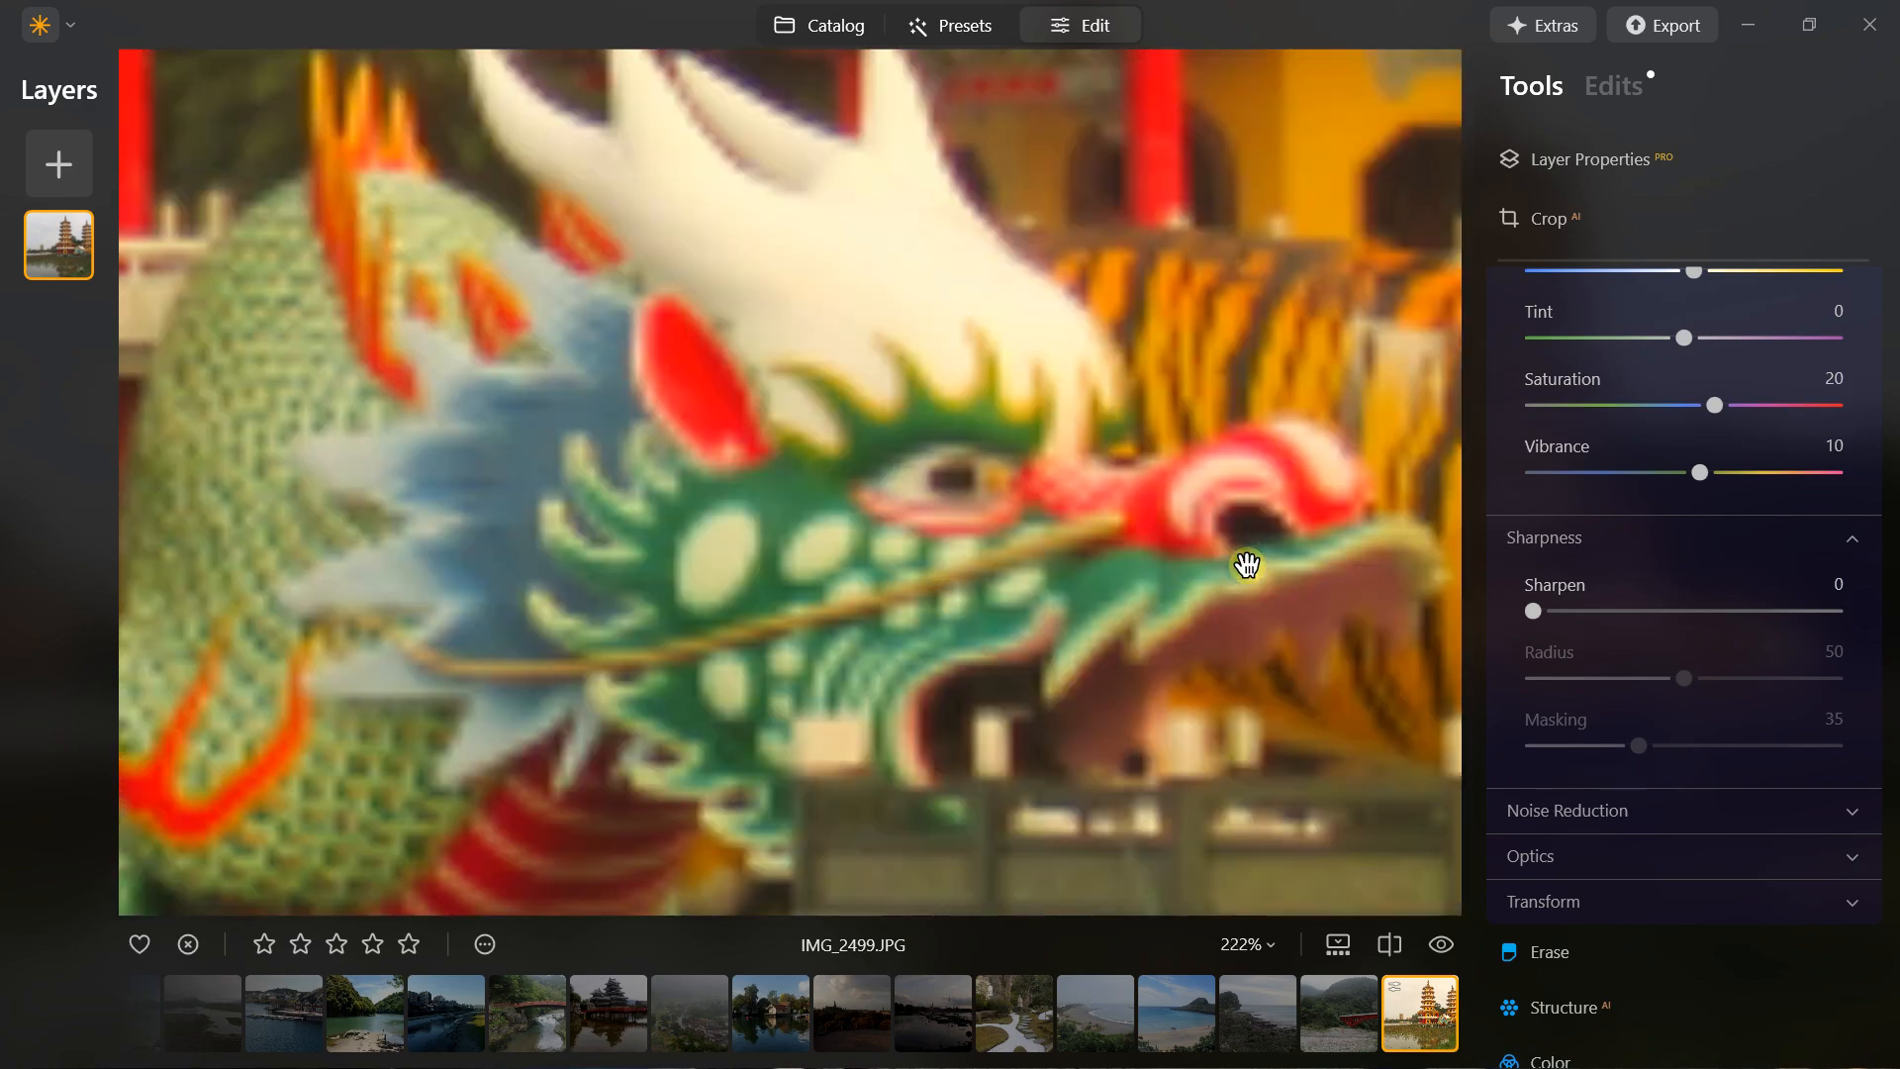
scroll(1247, 564, down, 2)
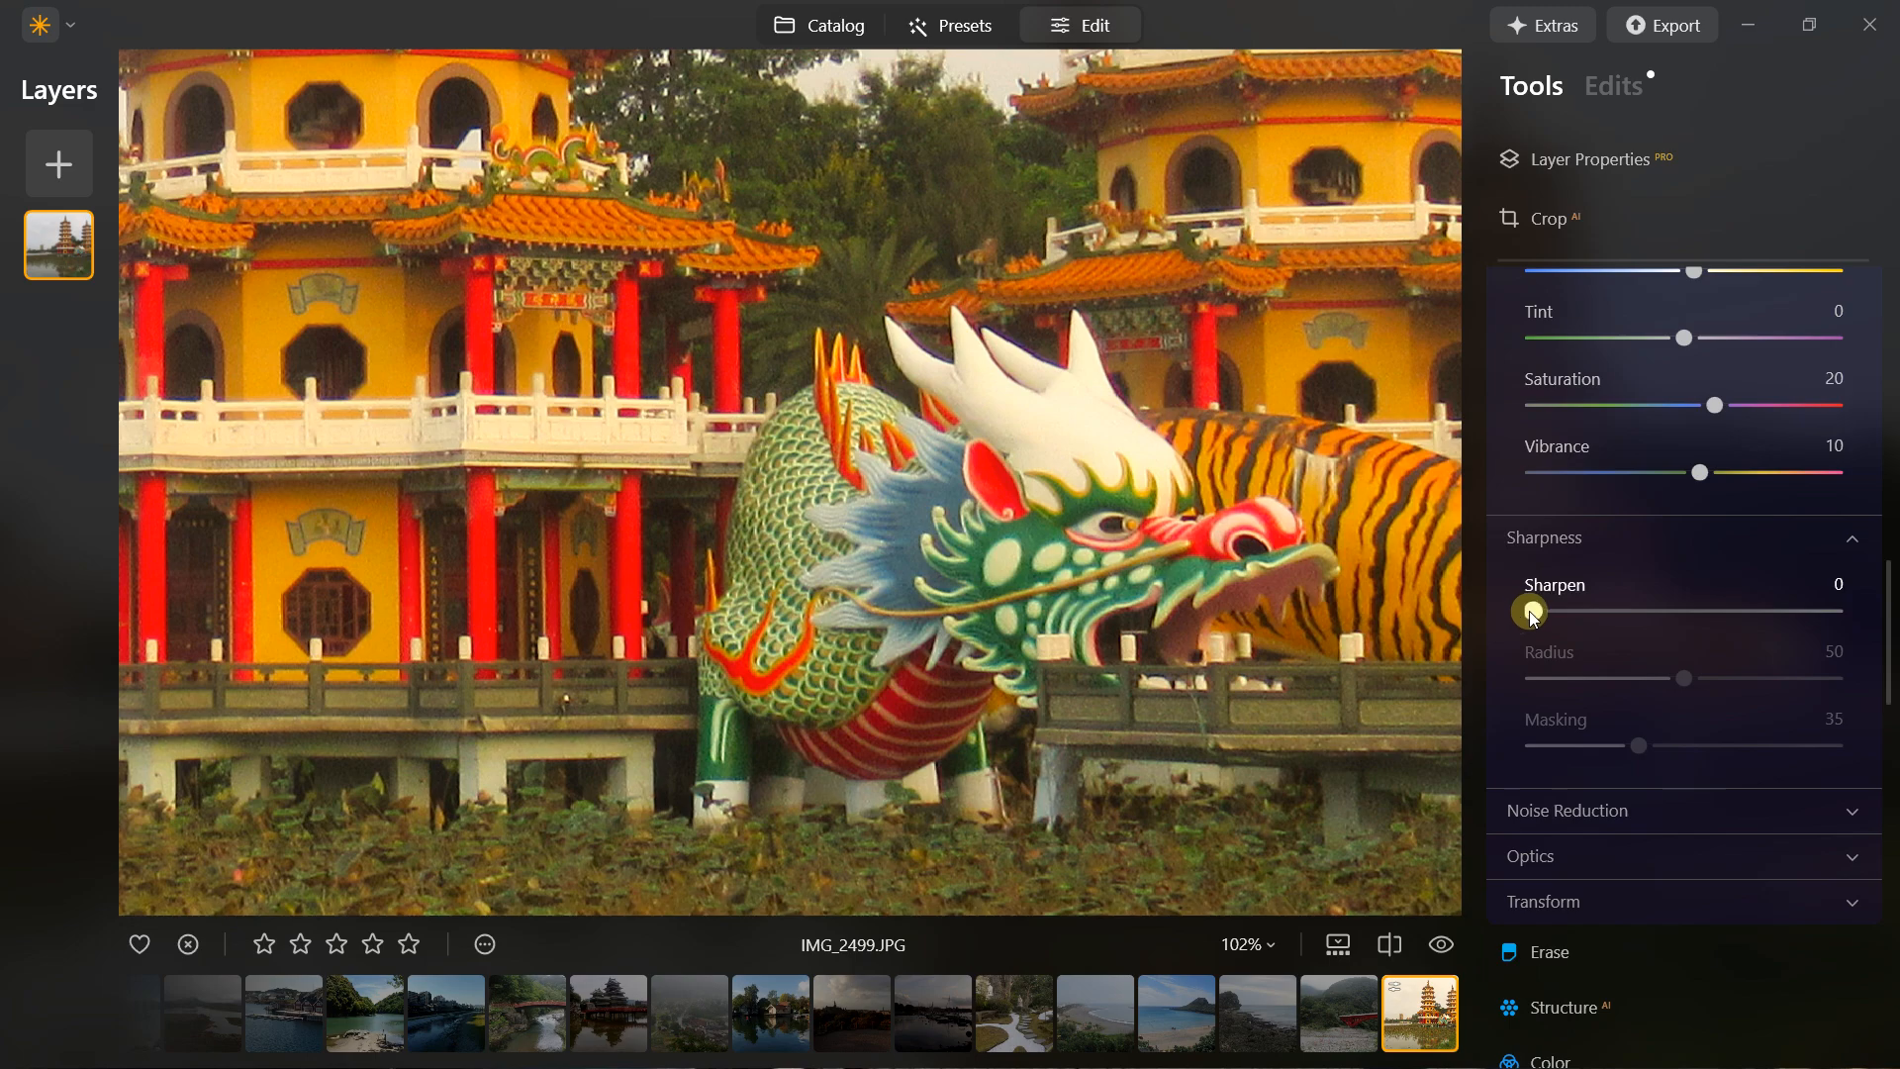
drag(1533, 611, 1801, 591)
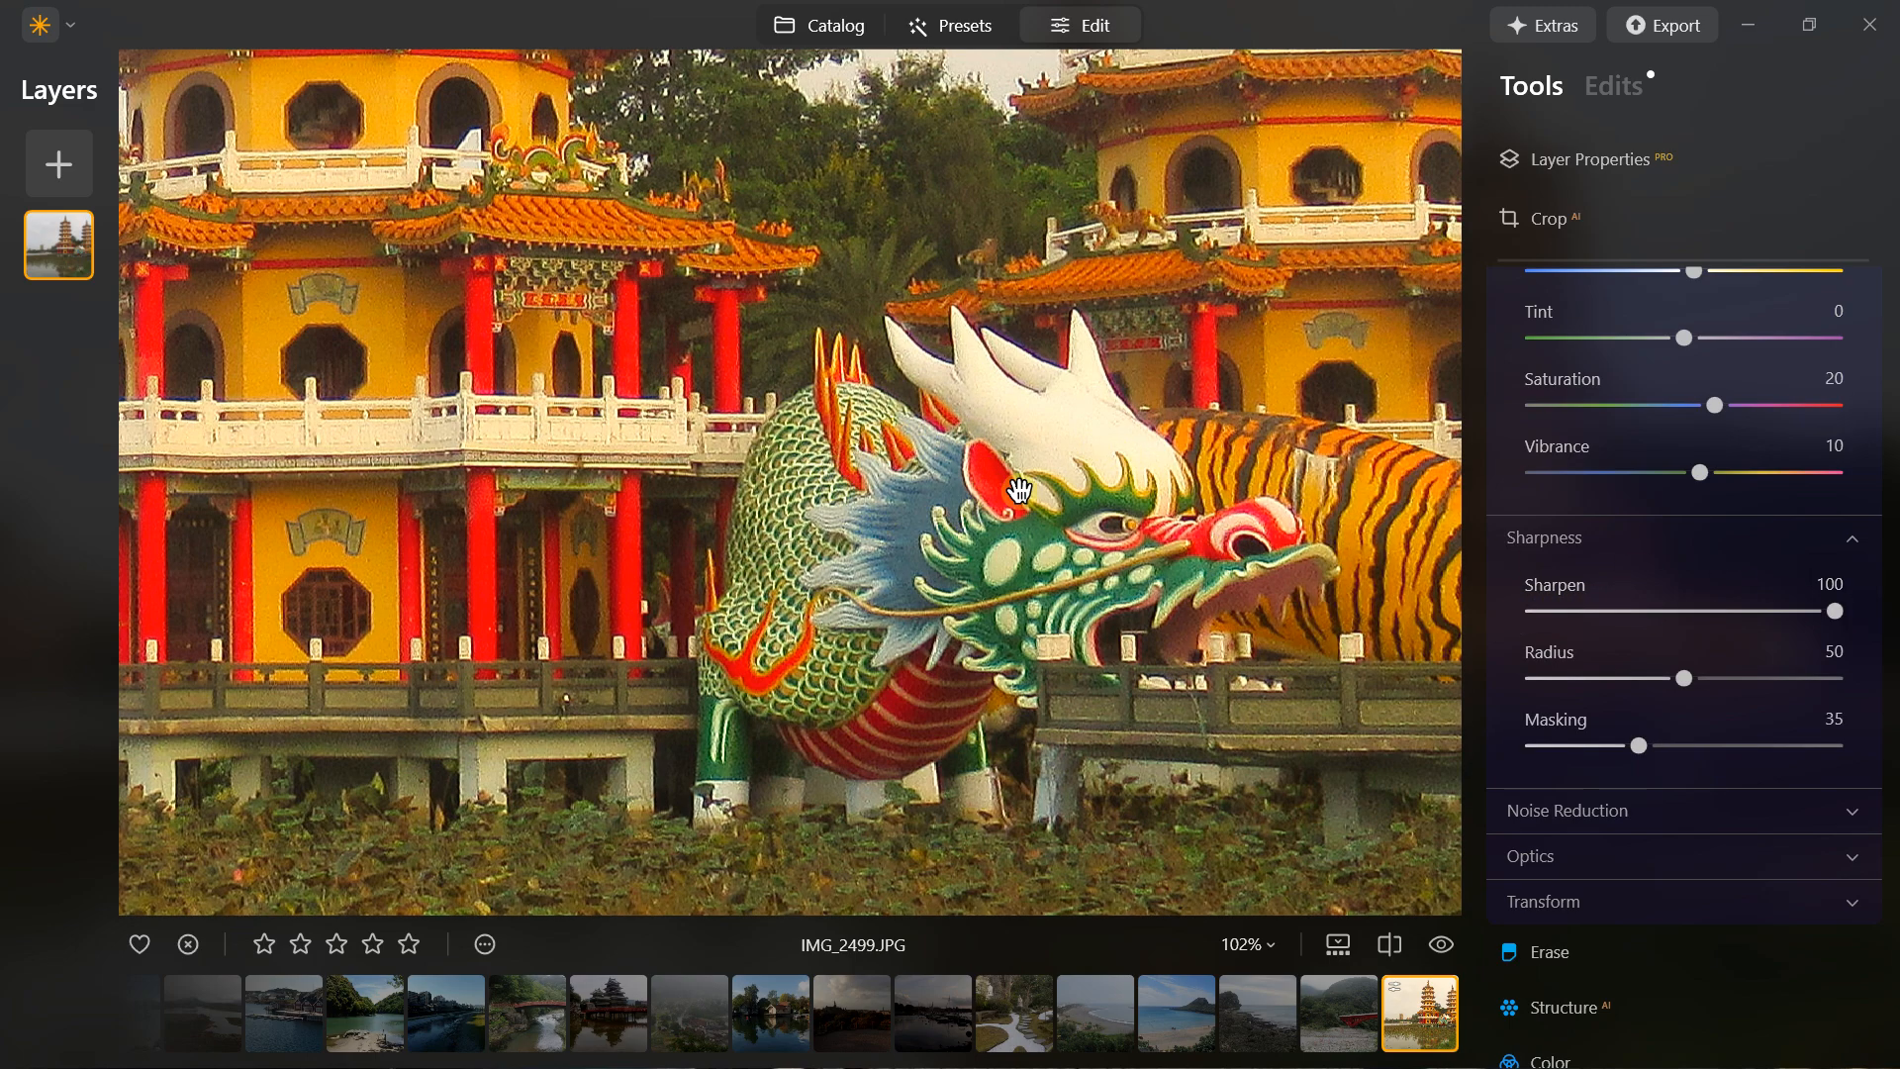
drag(1693, 679, 1881, 679)
Compare the sharpened dragon statue with the original photo at higher magnification
scroll(1102, 581, up, 3)
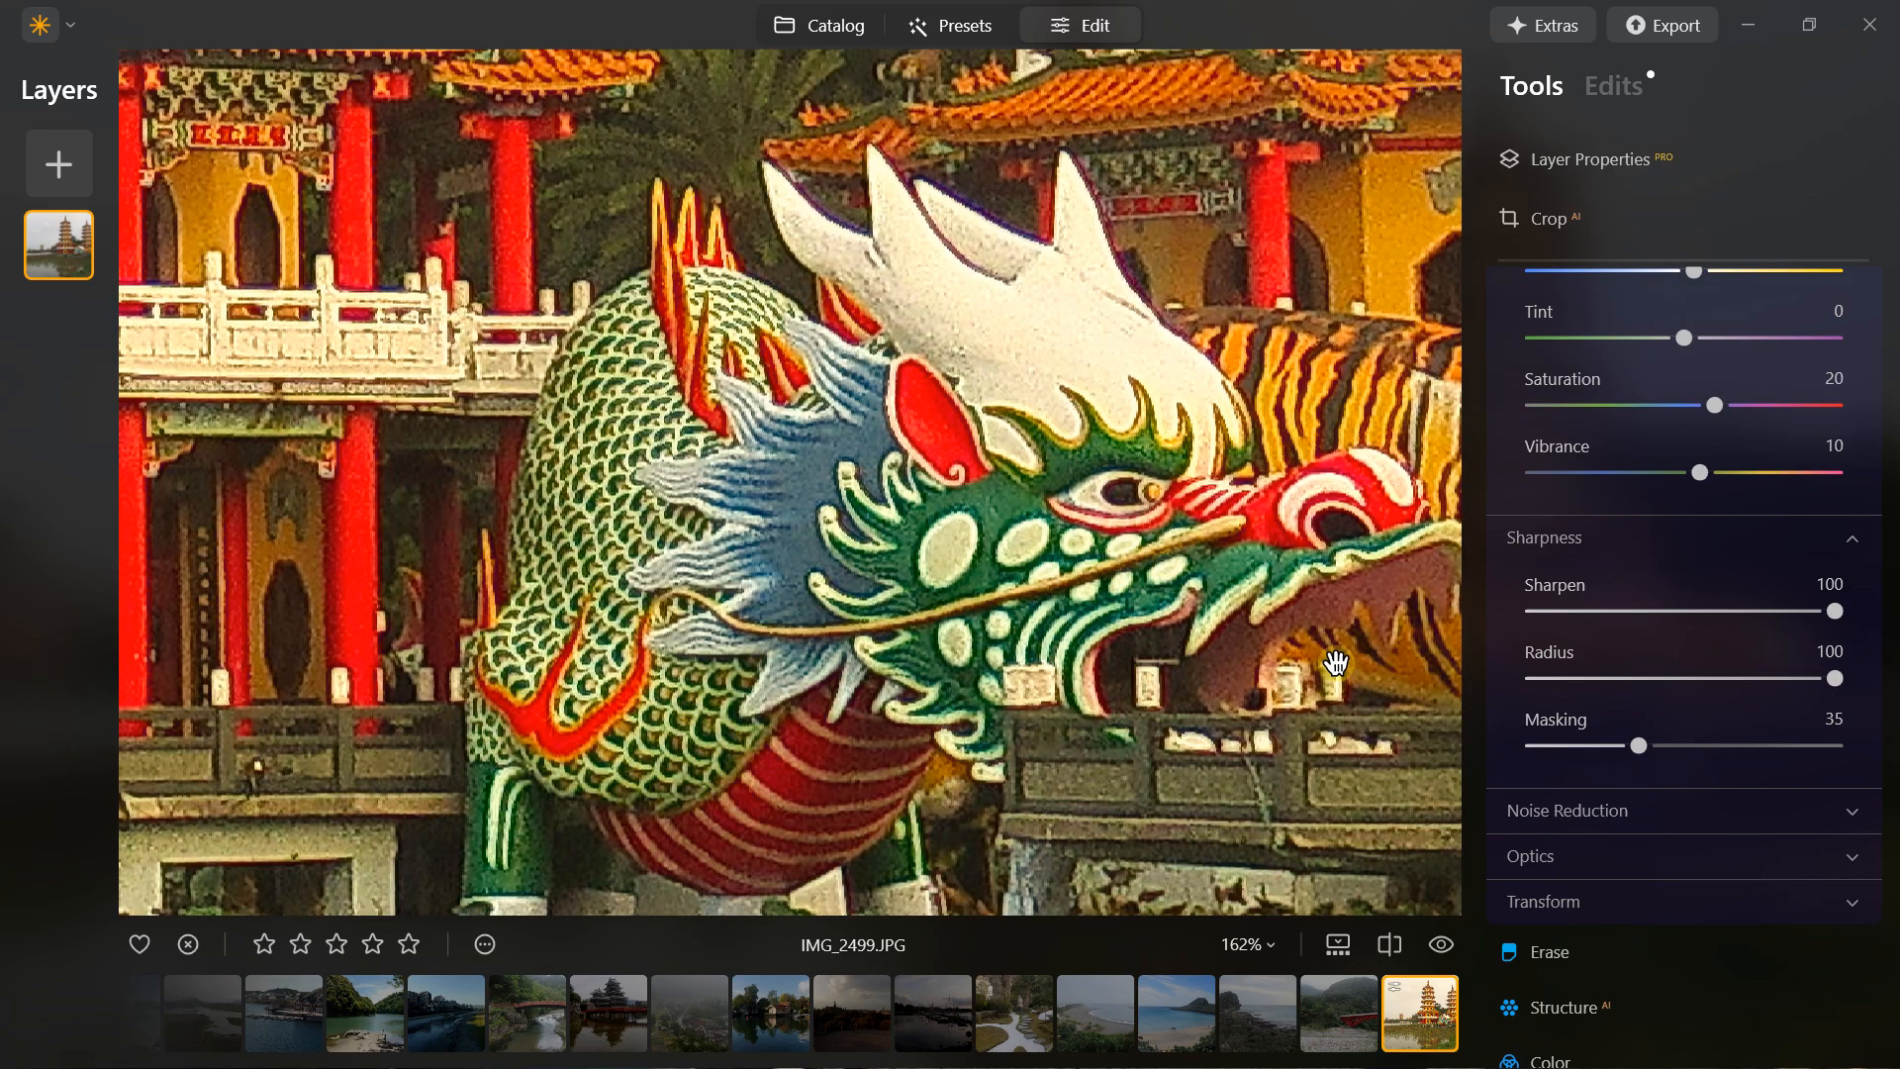
drag(1425, 940, 1425, 941)
click(1423, 936)
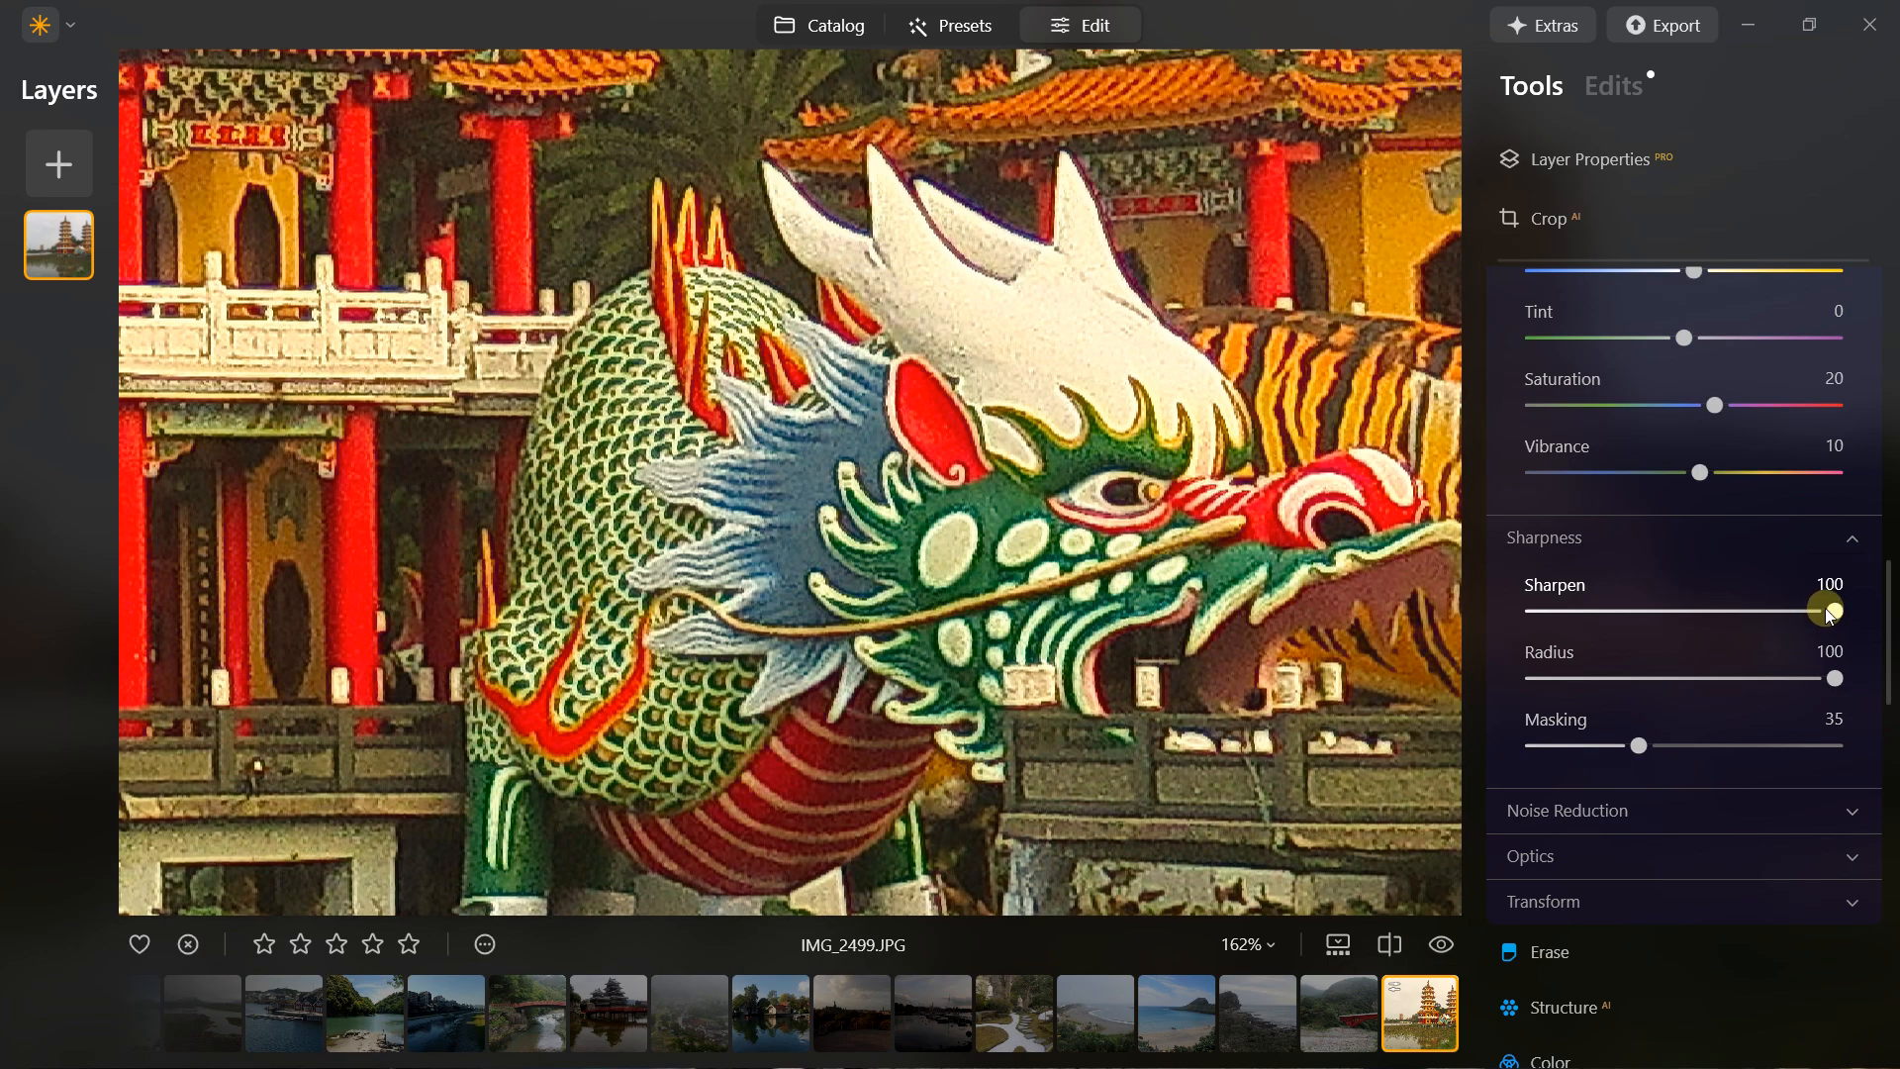
Set Sharpen to 62, Radius to 63 and Masking to 61 in the pagoda photo's Sharpness settings, zooming out to judge the effect
drag(1830, 612, 1620, 611)
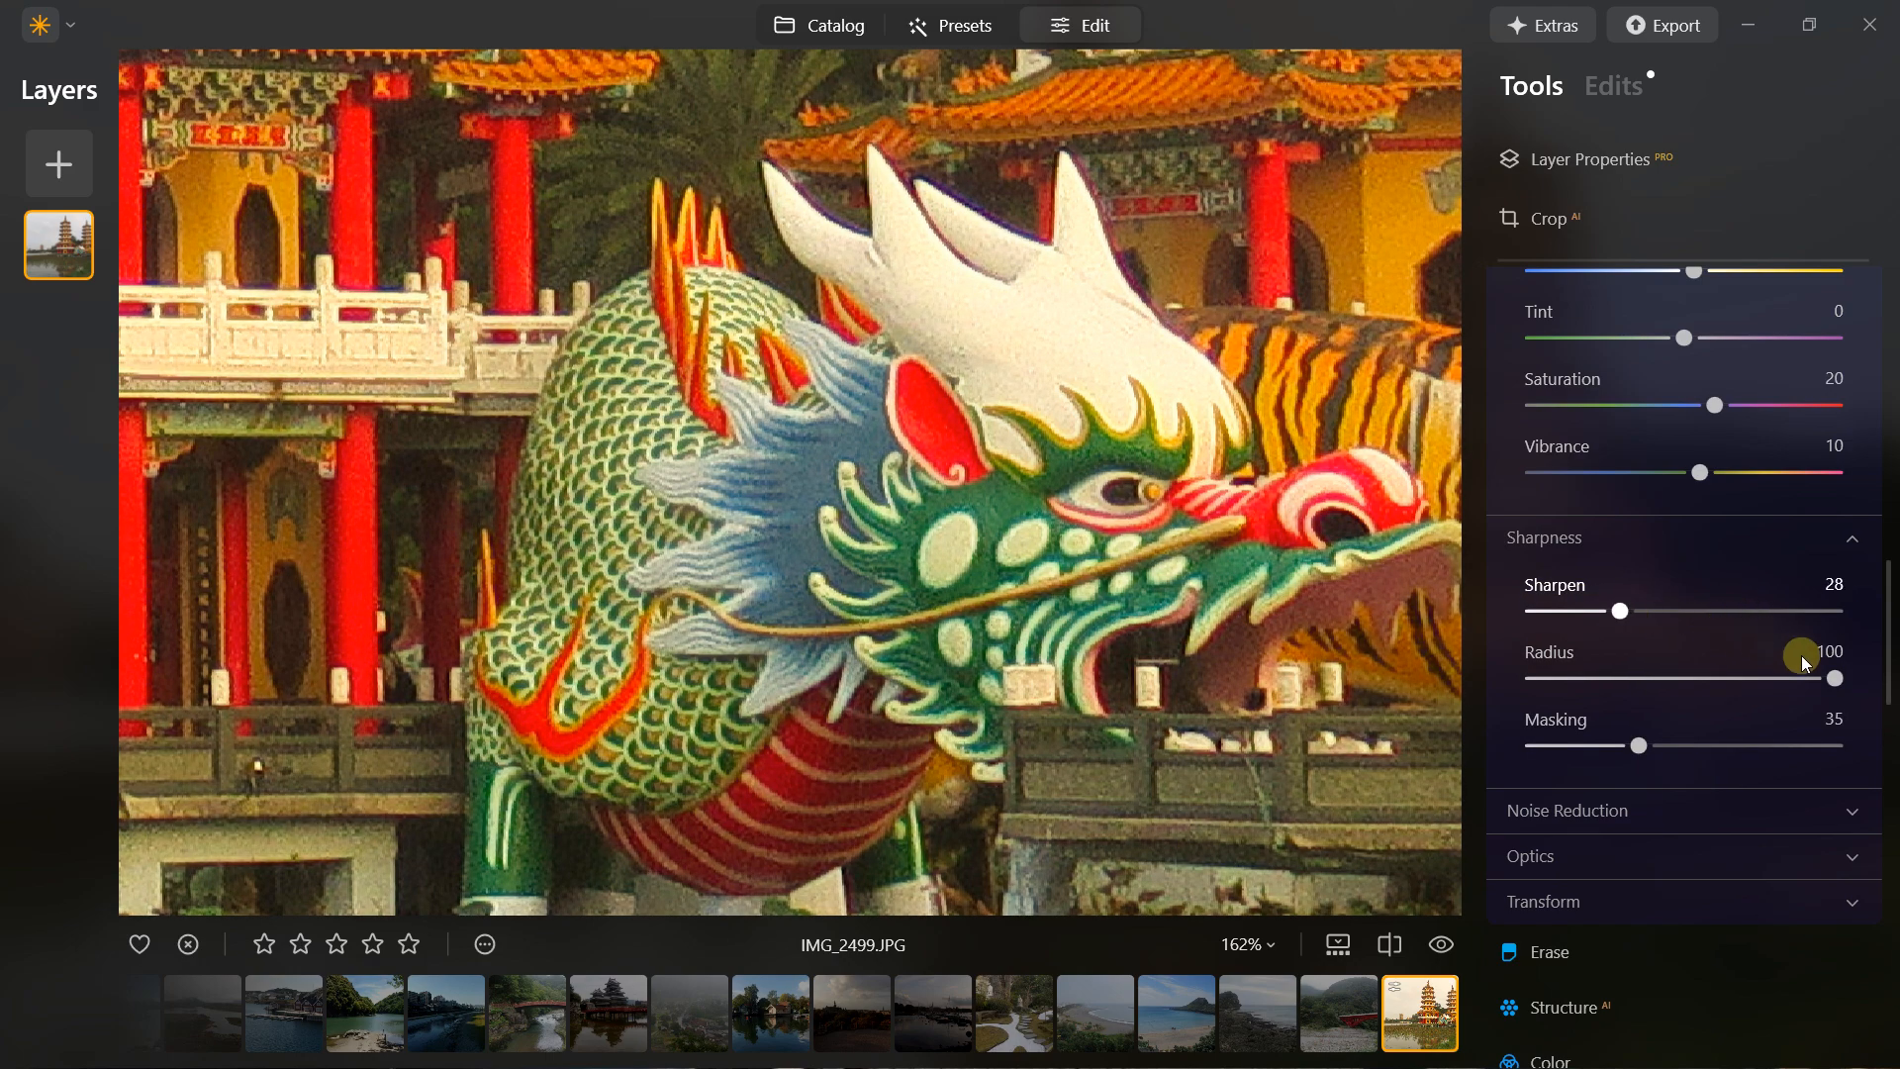
drag(1832, 667, 1752, 611)
drag(1641, 749, 1708, 750)
click(1724, 612)
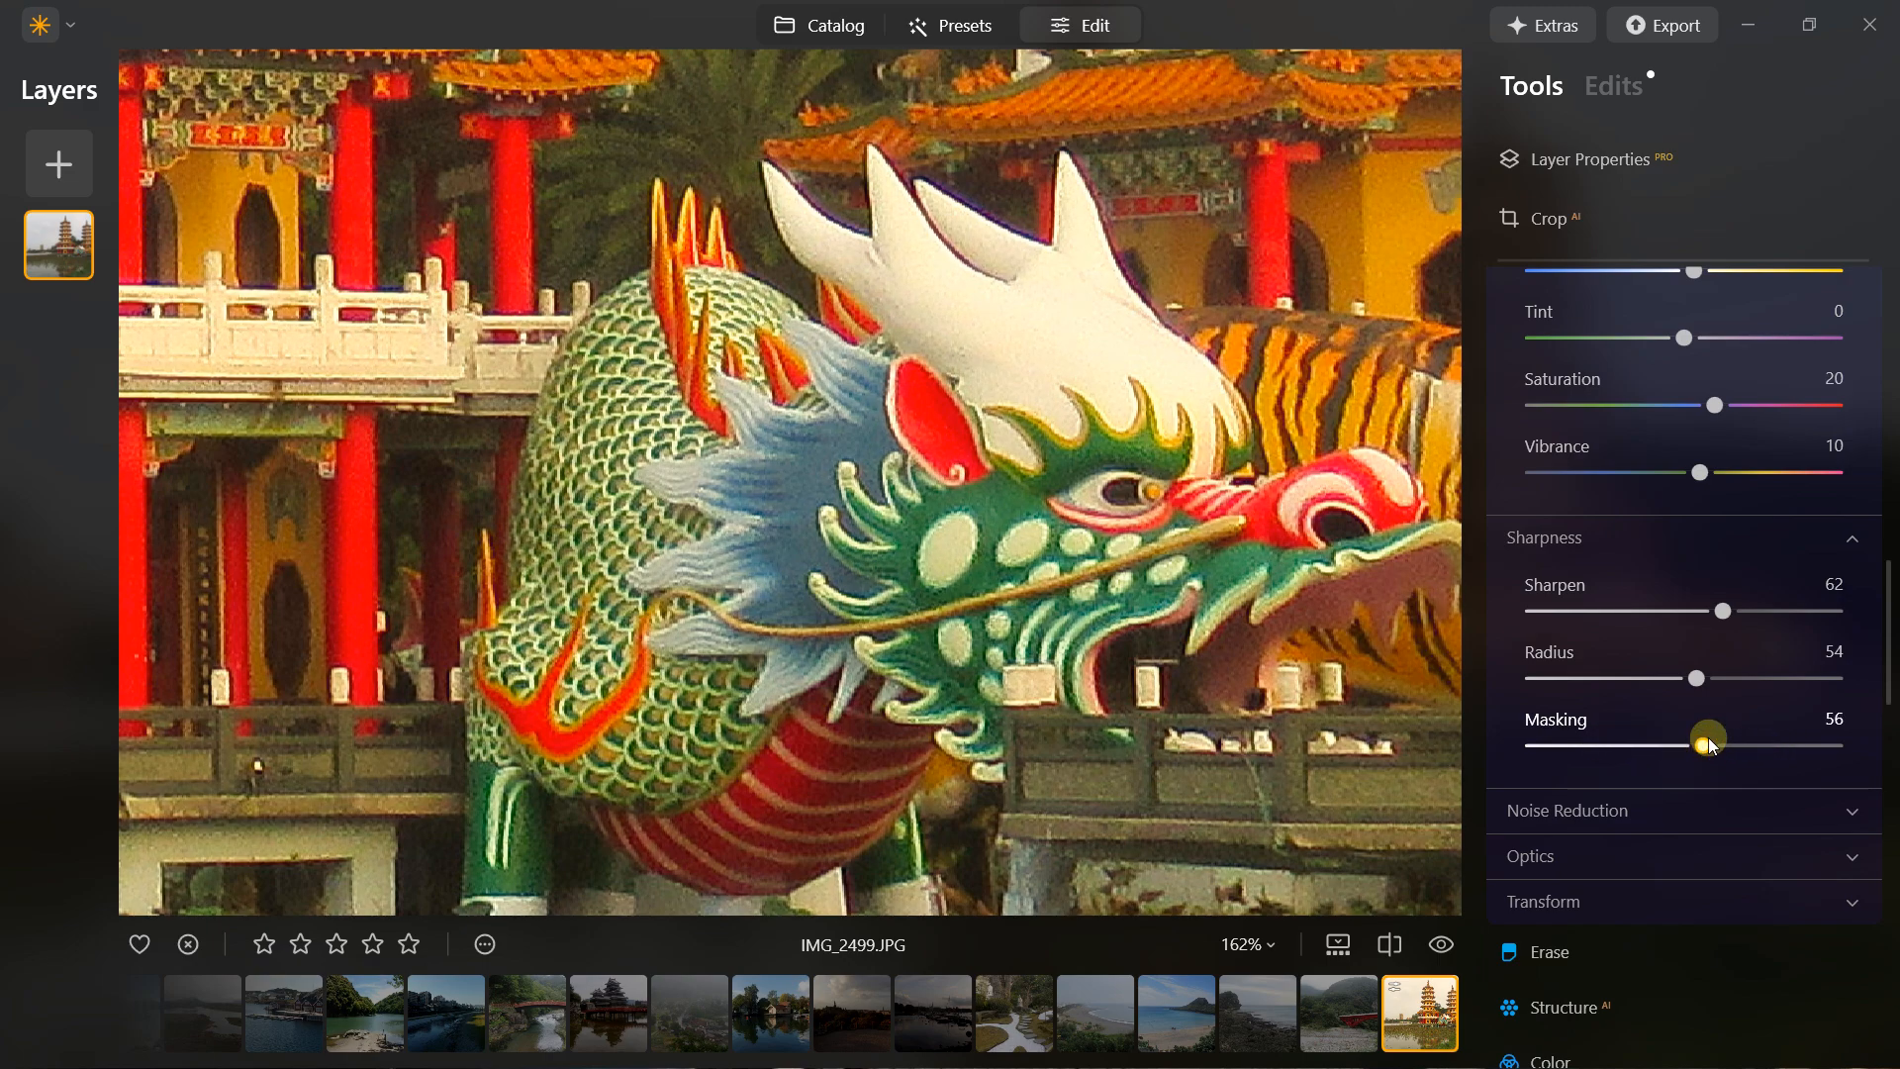
drag(1724, 752, 1726, 749)
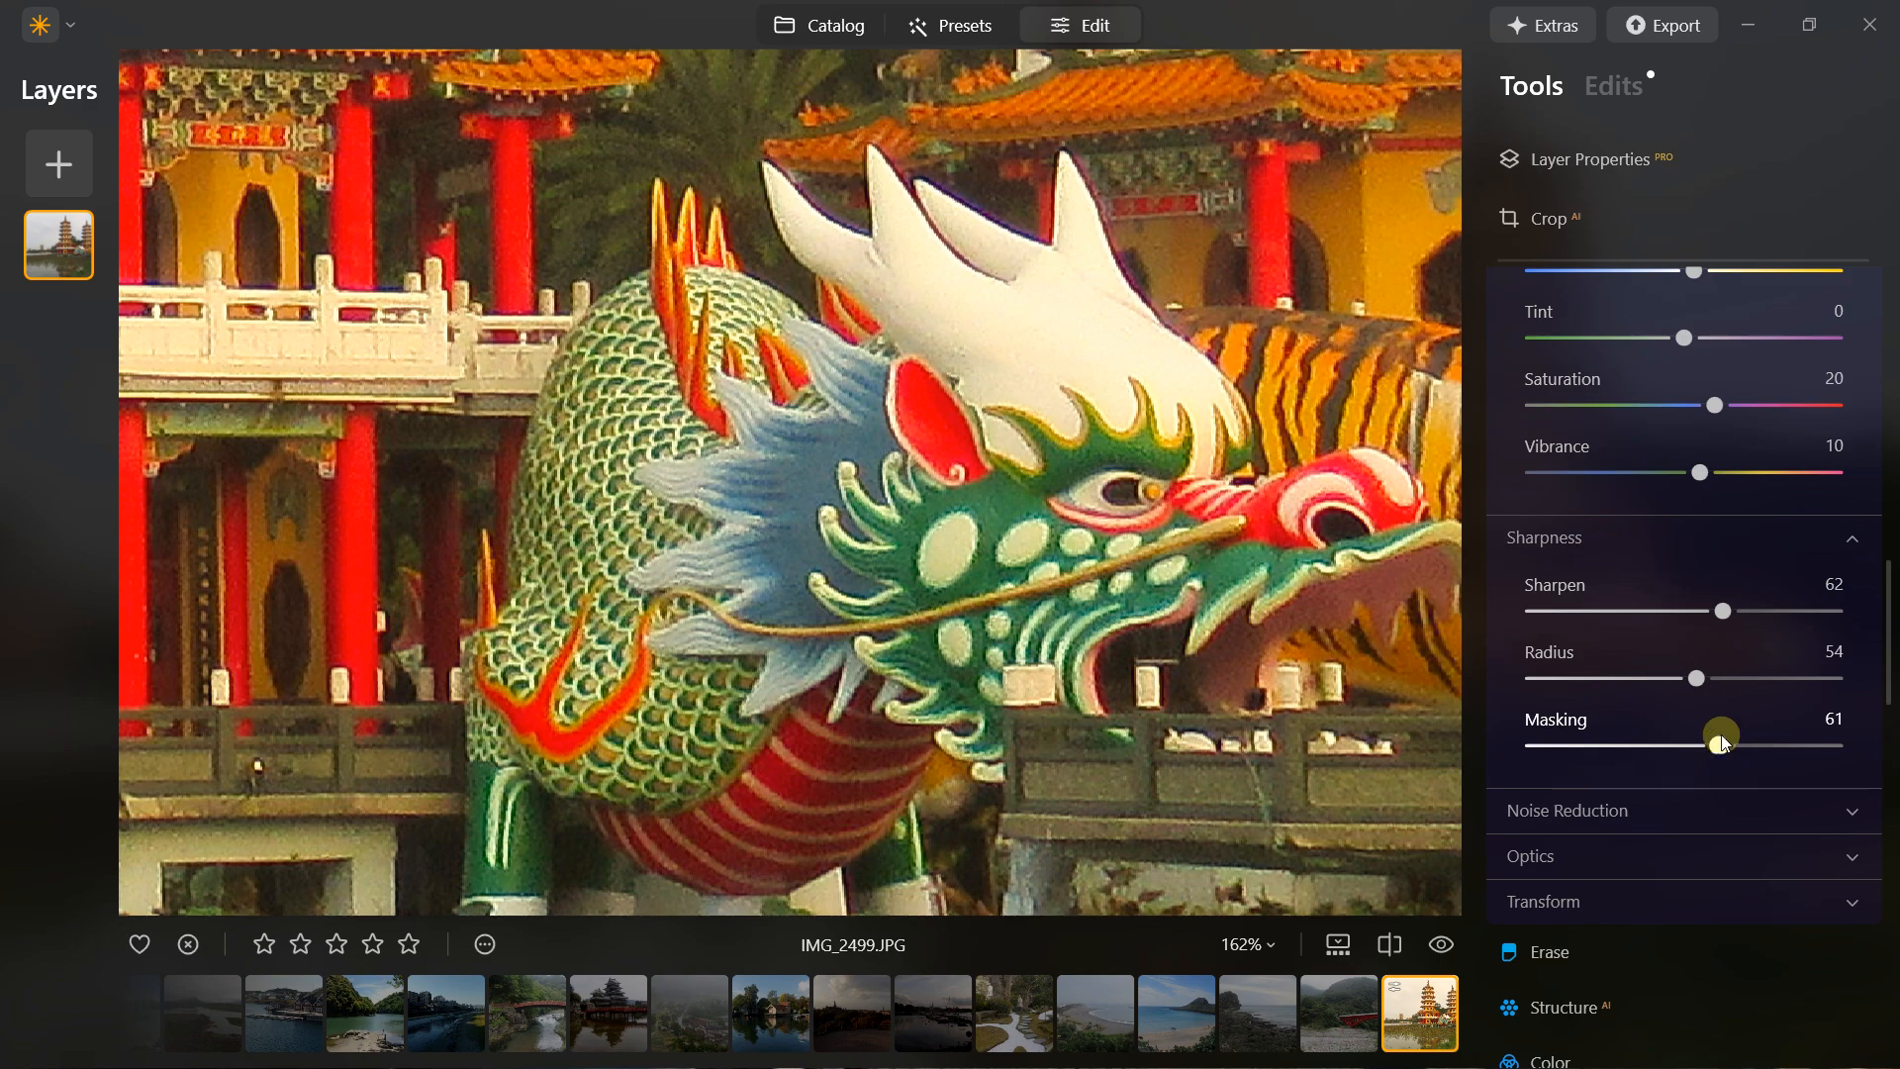
click(942, 463)
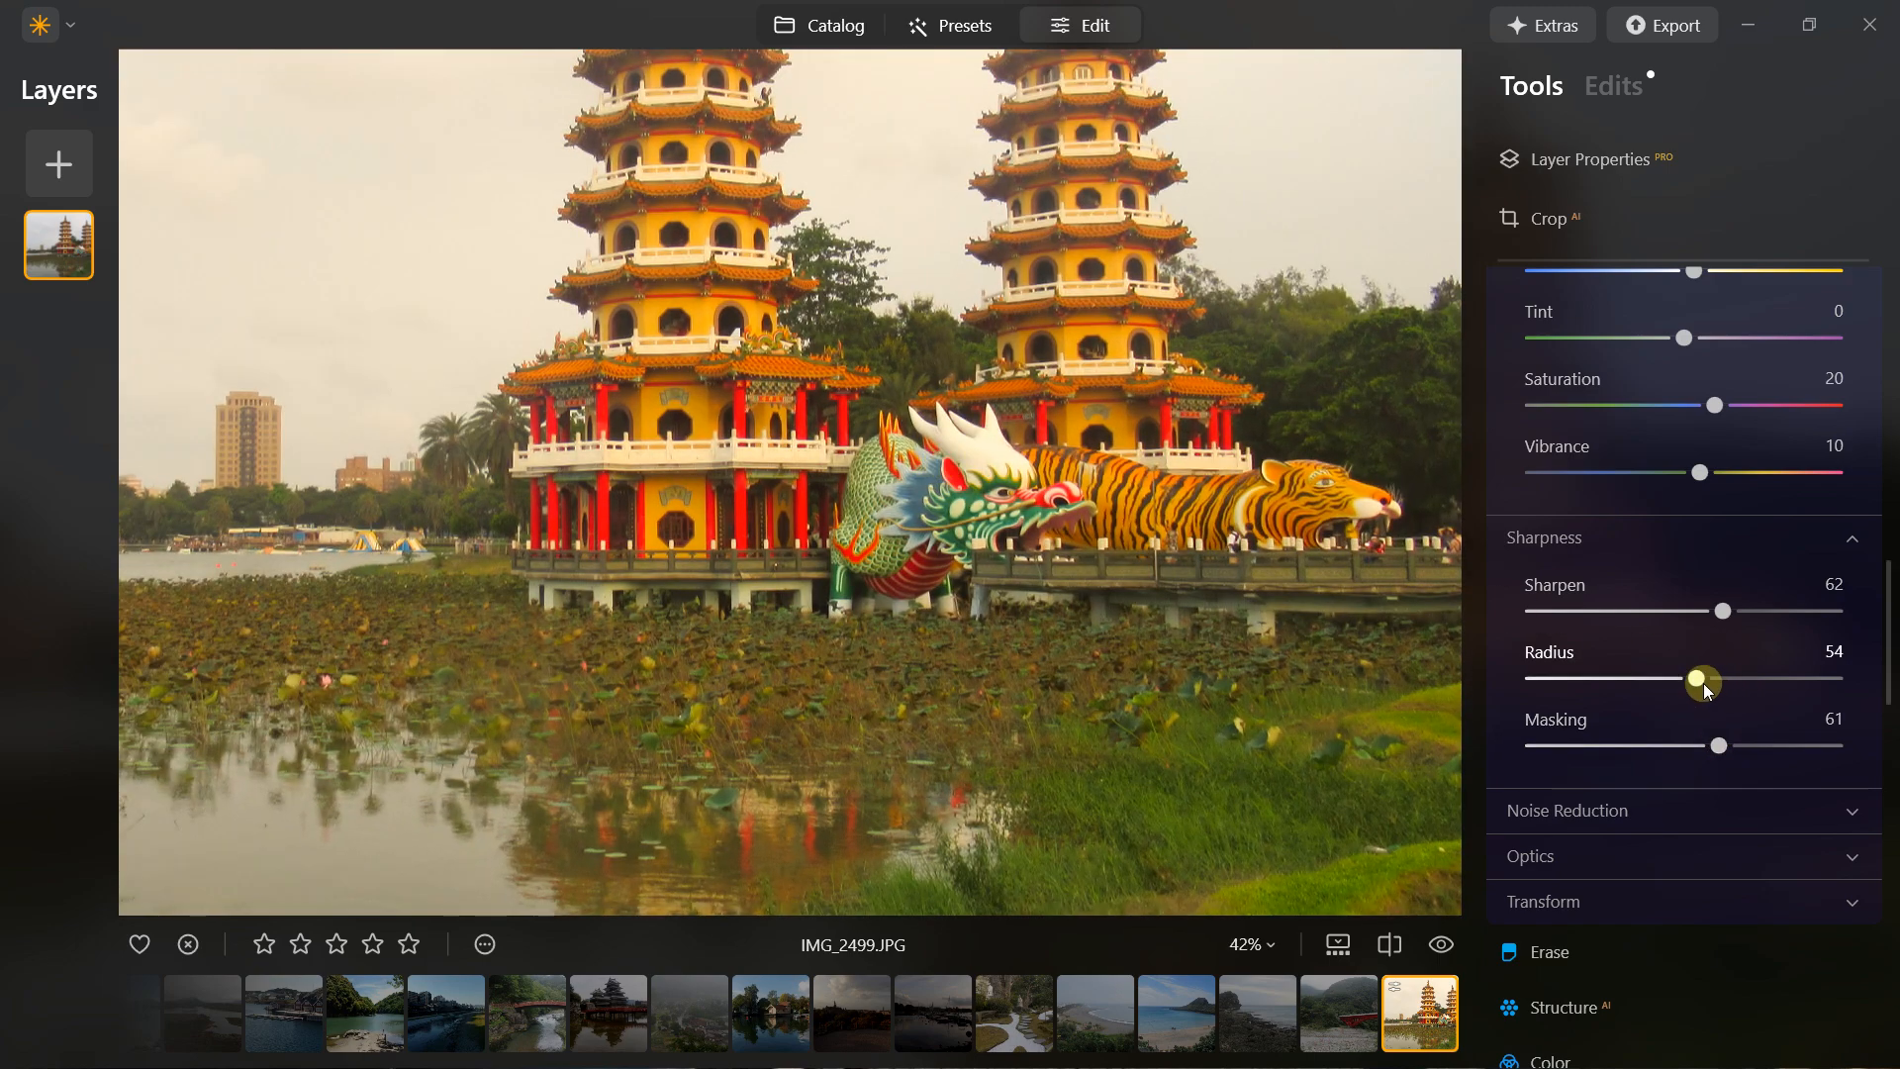
drag(1702, 683, 1732, 681)
Try a Noise Reduction Luminosity of 57 and shift its Color value, and reset both to 0
scroll(1686, 776, down, 2)
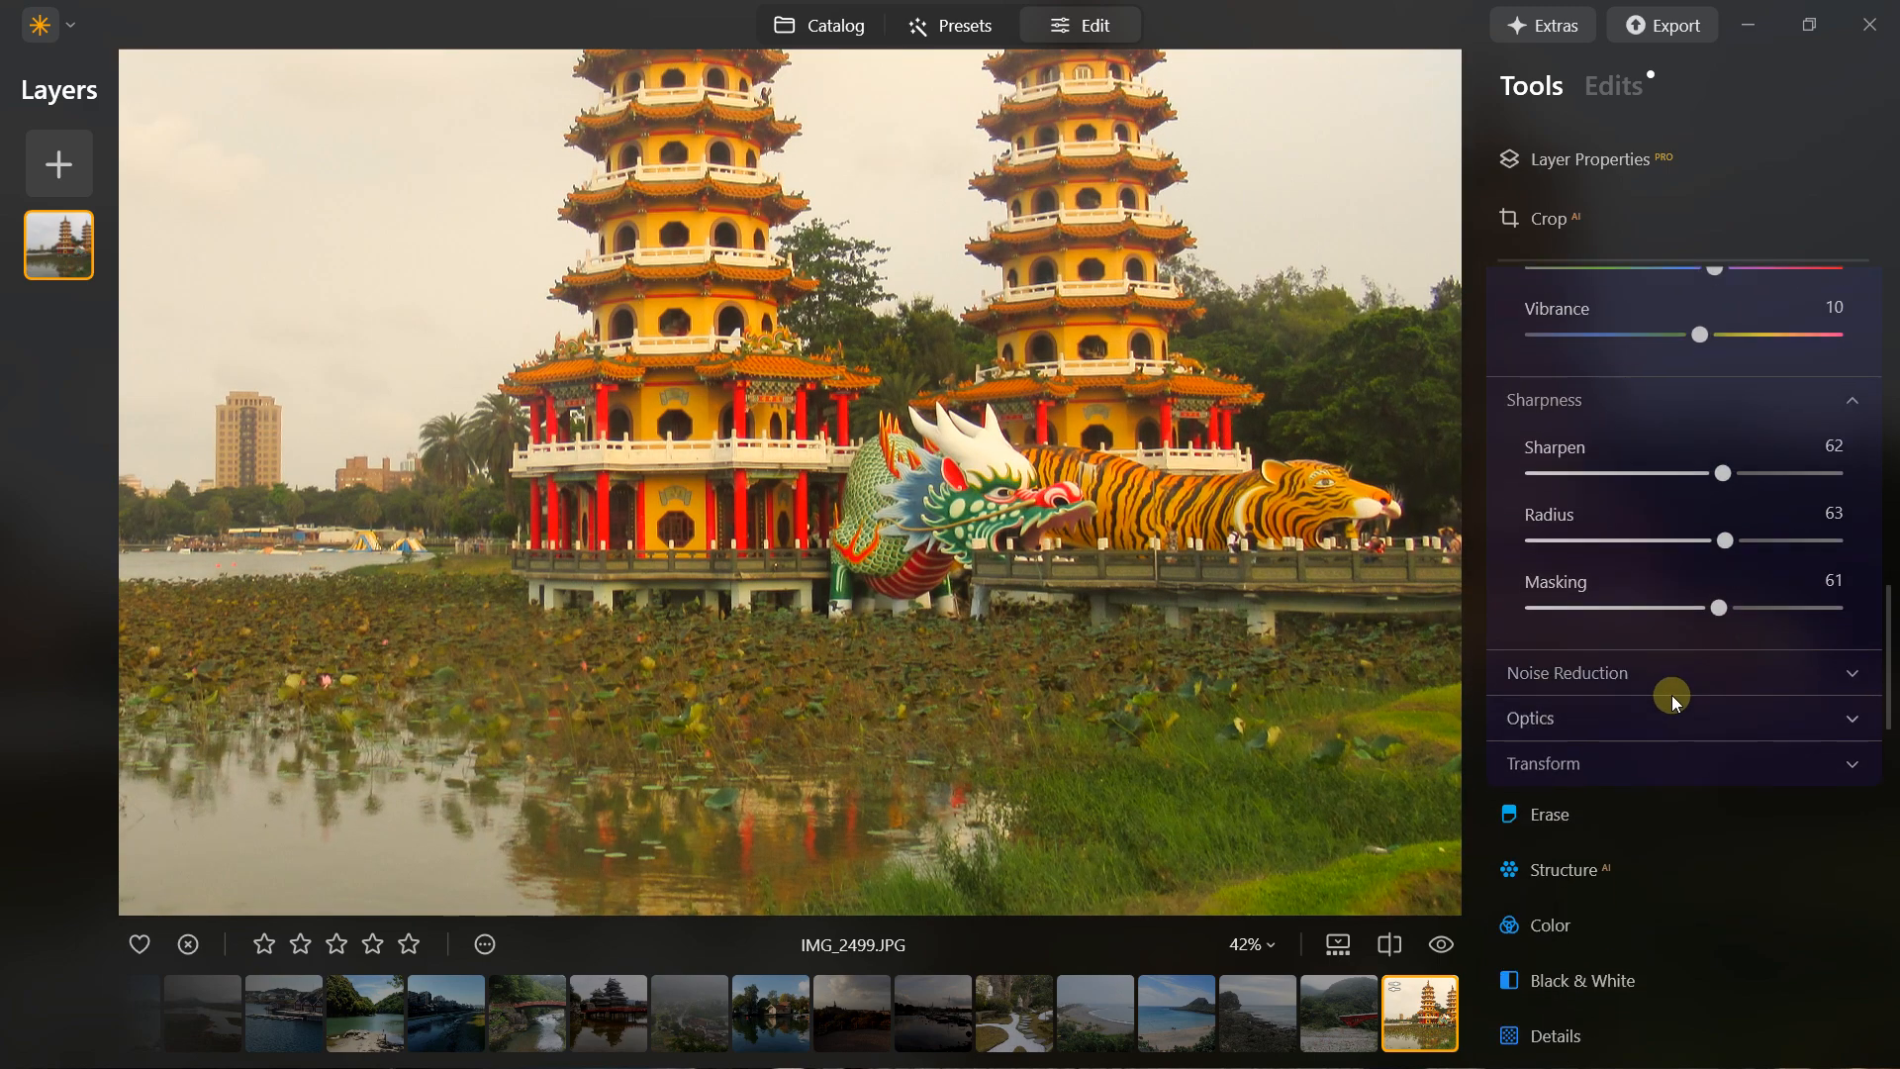
click(1687, 650)
scroll(1686, 650, down, 2)
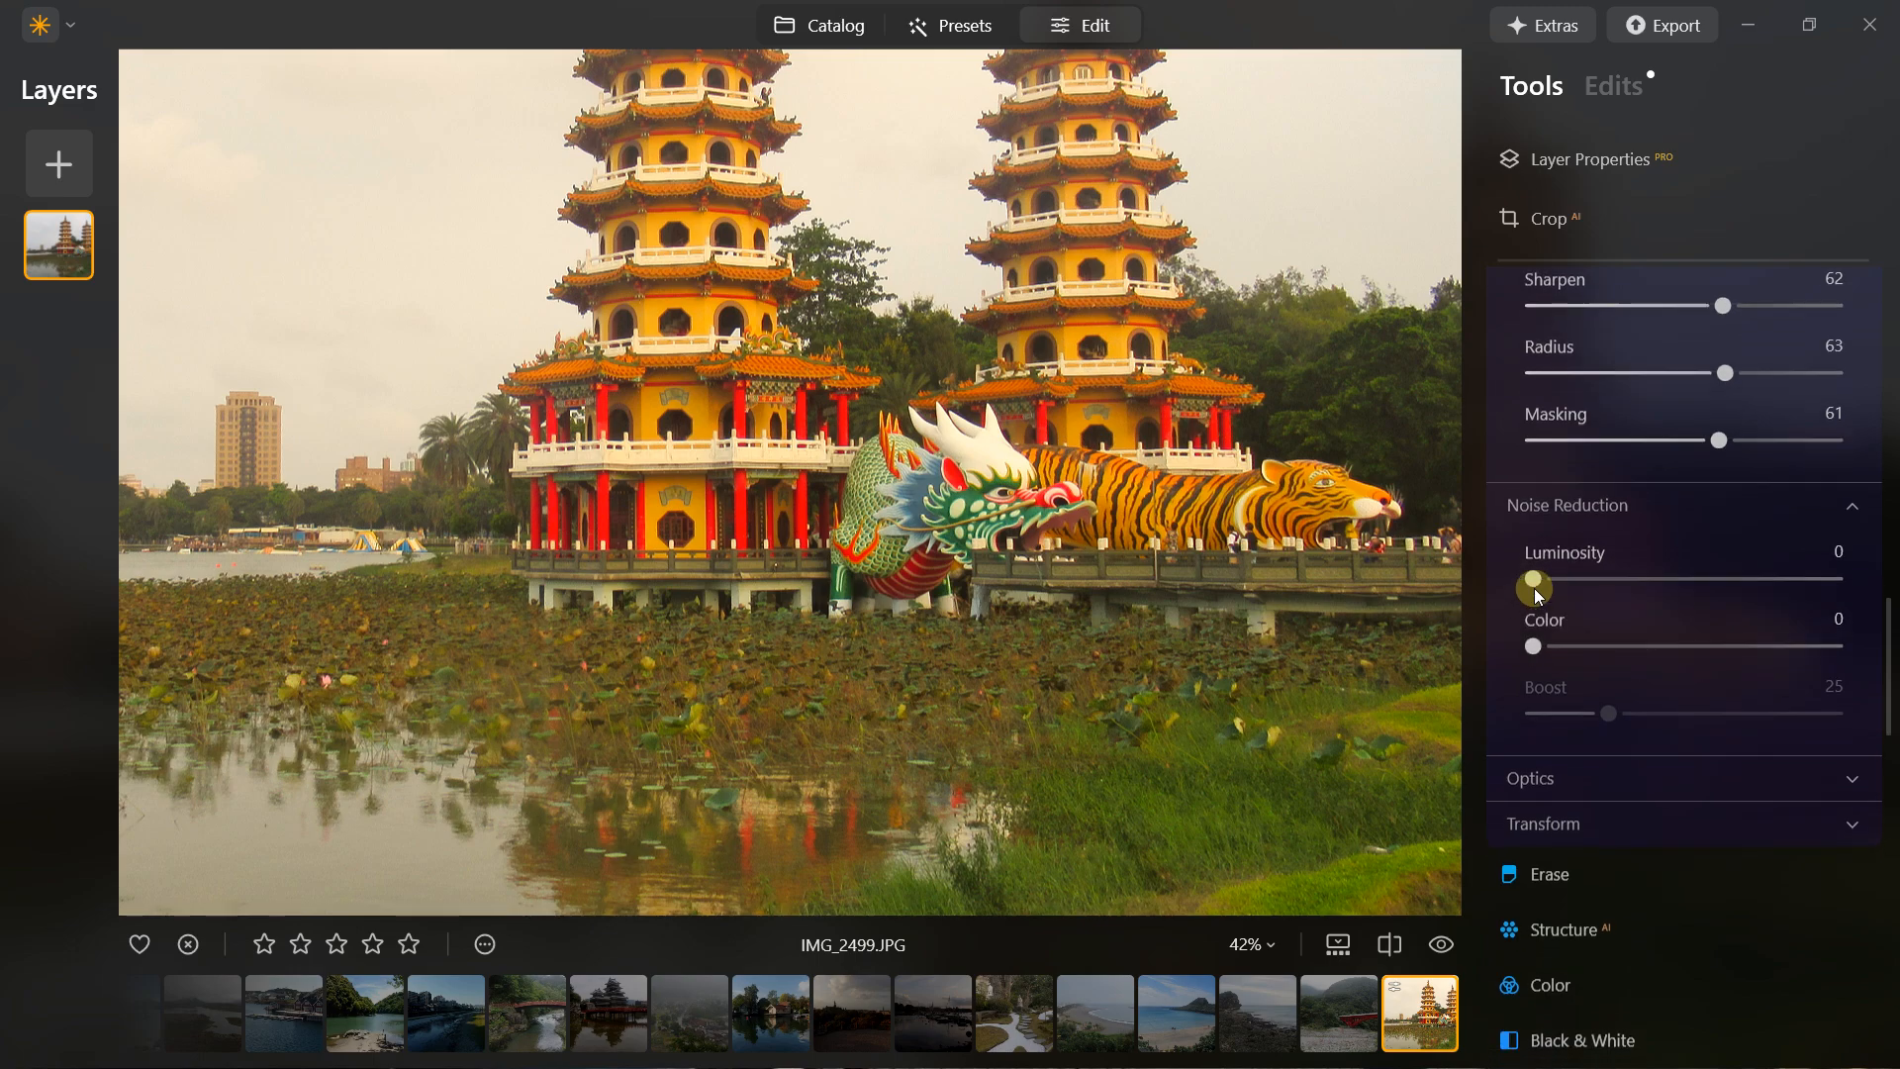
drag(1534, 588, 1704, 598)
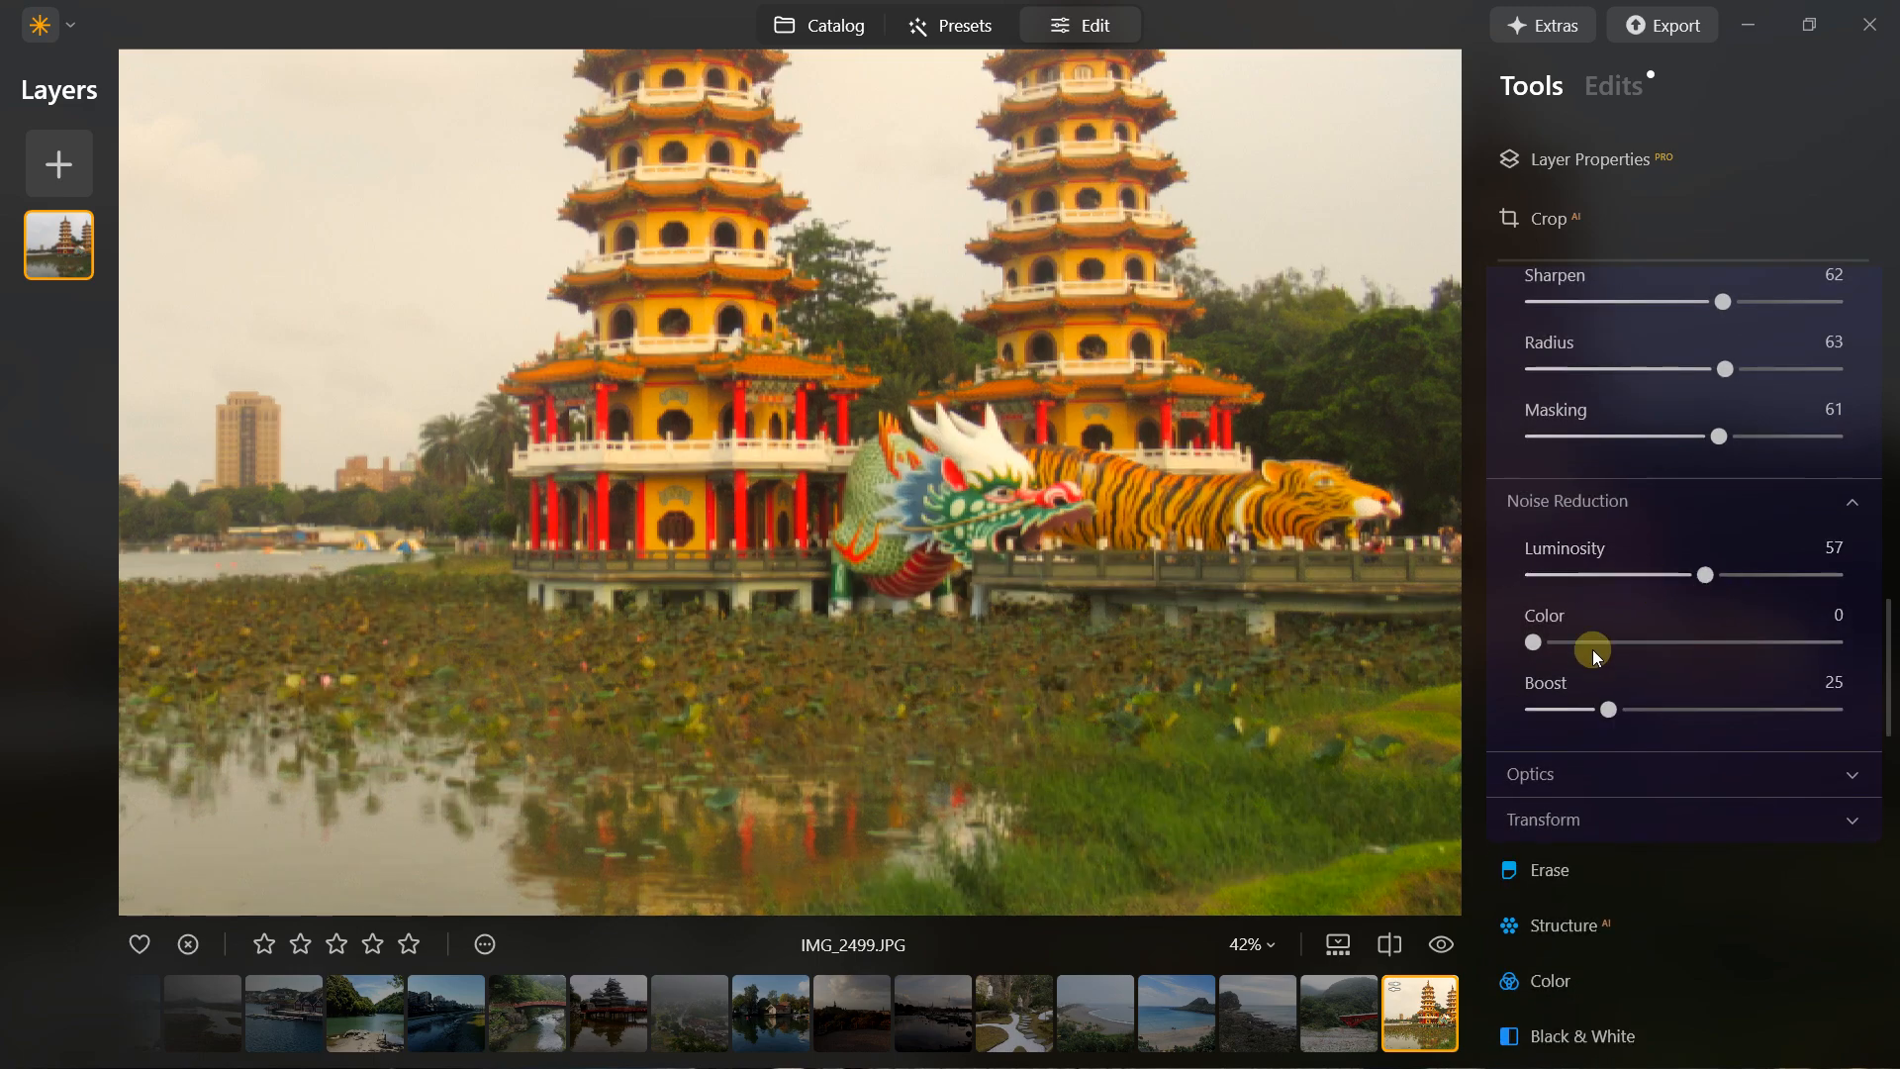
drag(1633, 658, 1472, 638)
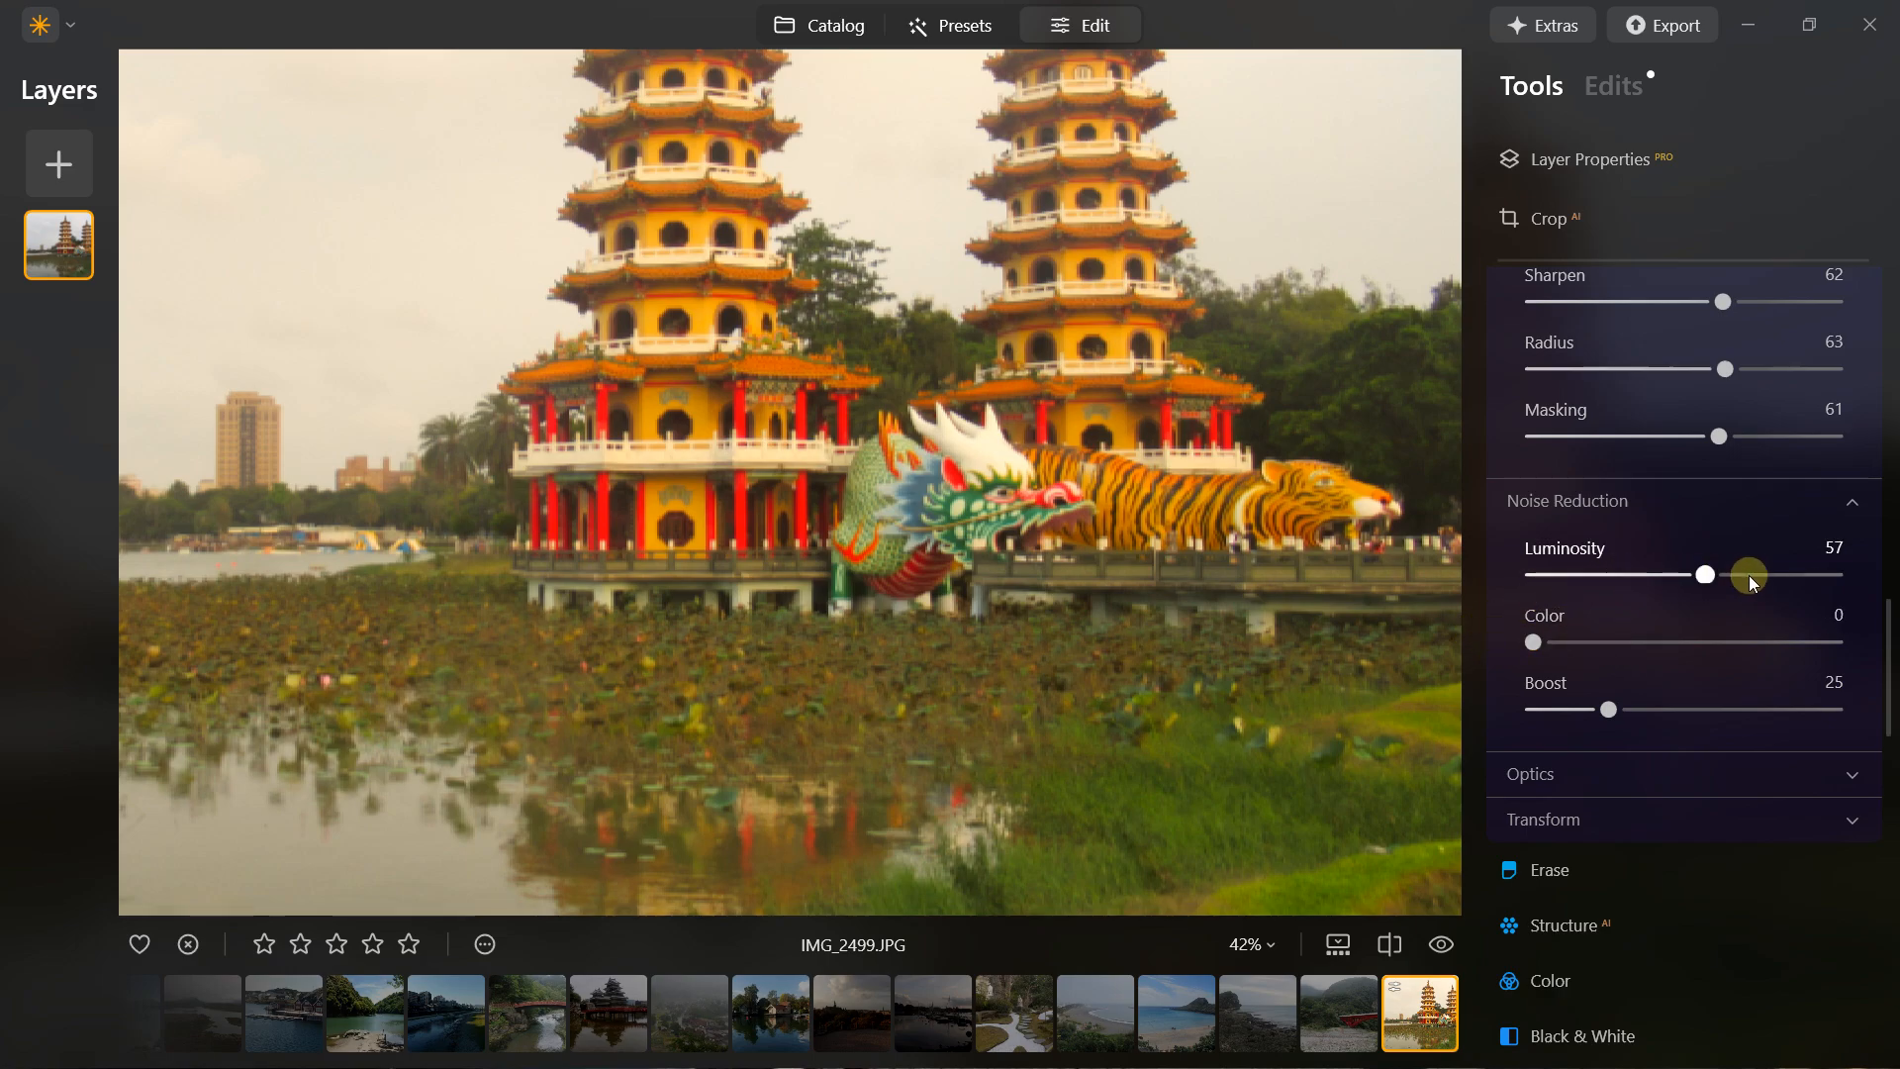
drag(1696, 578, 1506, 579)
Examine the controls of Develop's Optics and Transform sections, and fit the whole pagoda photo in view
scroll(1600, 590, down, 3)
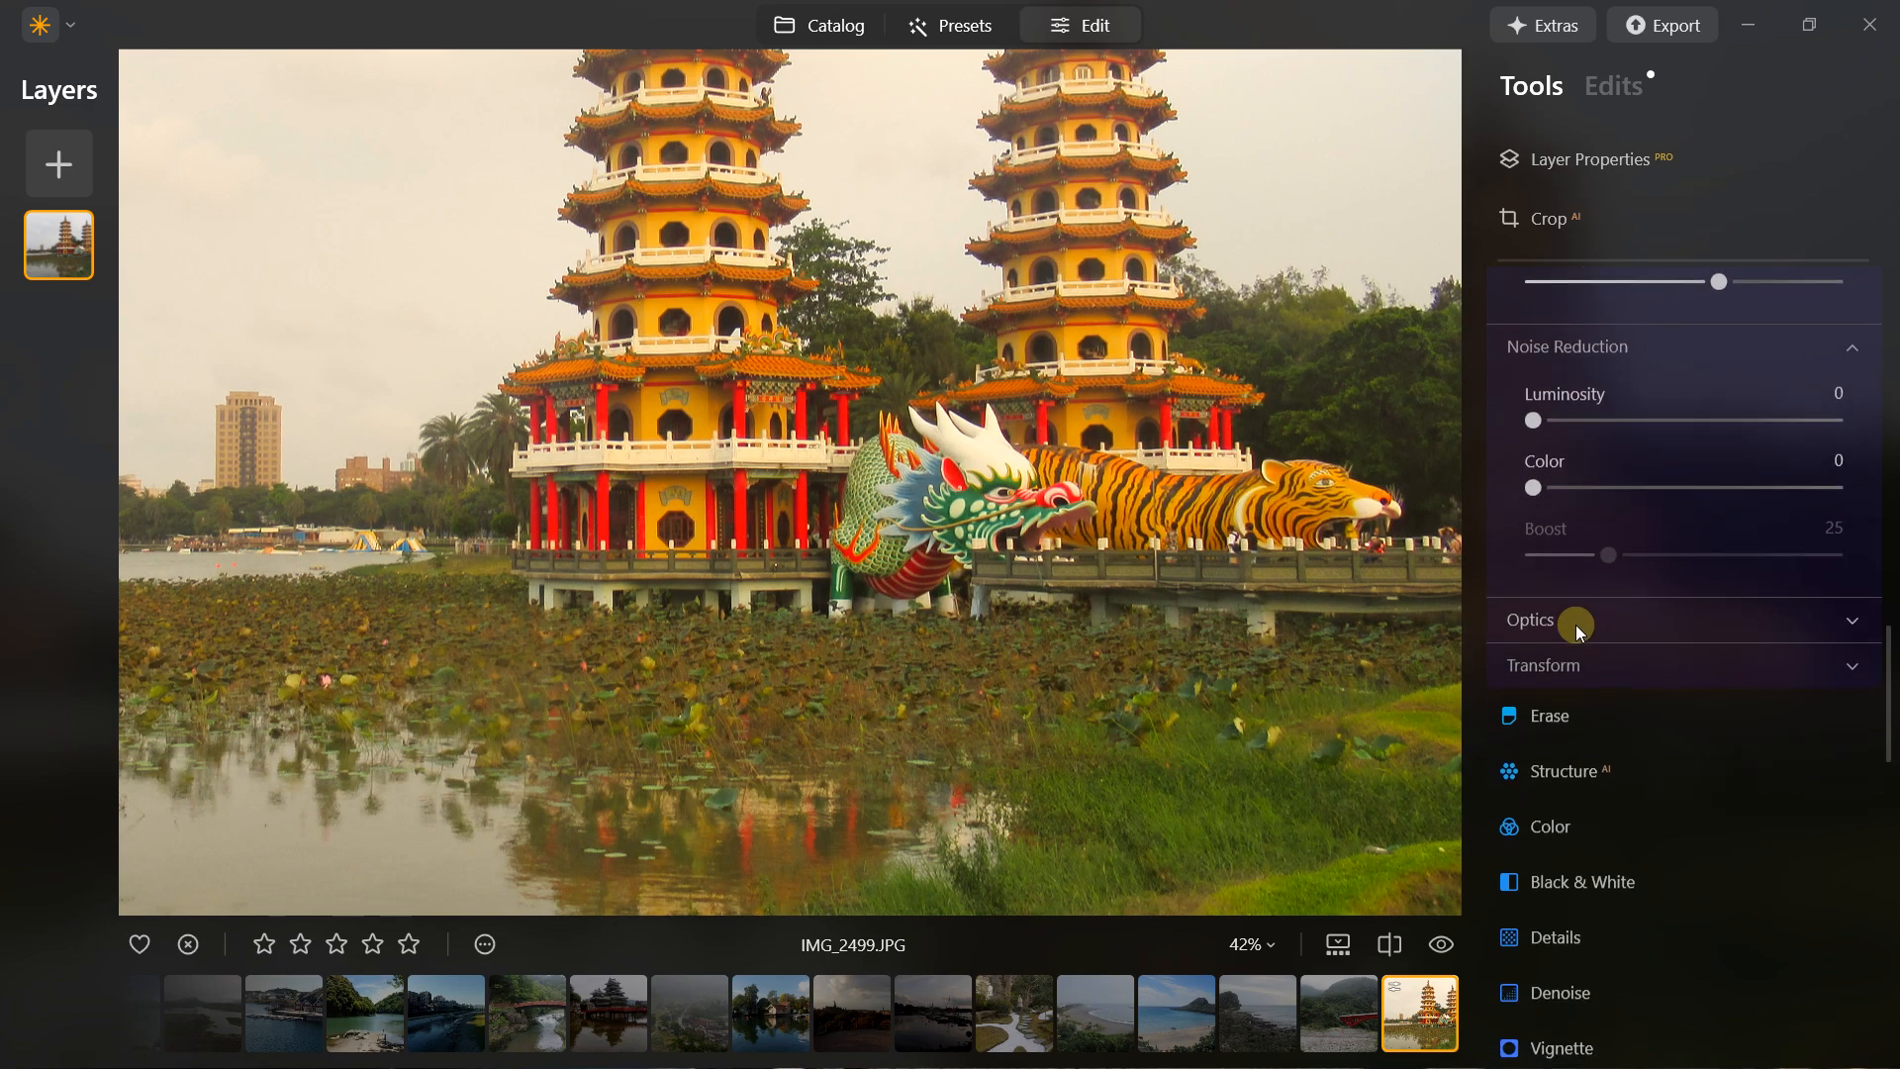
click(1584, 620)
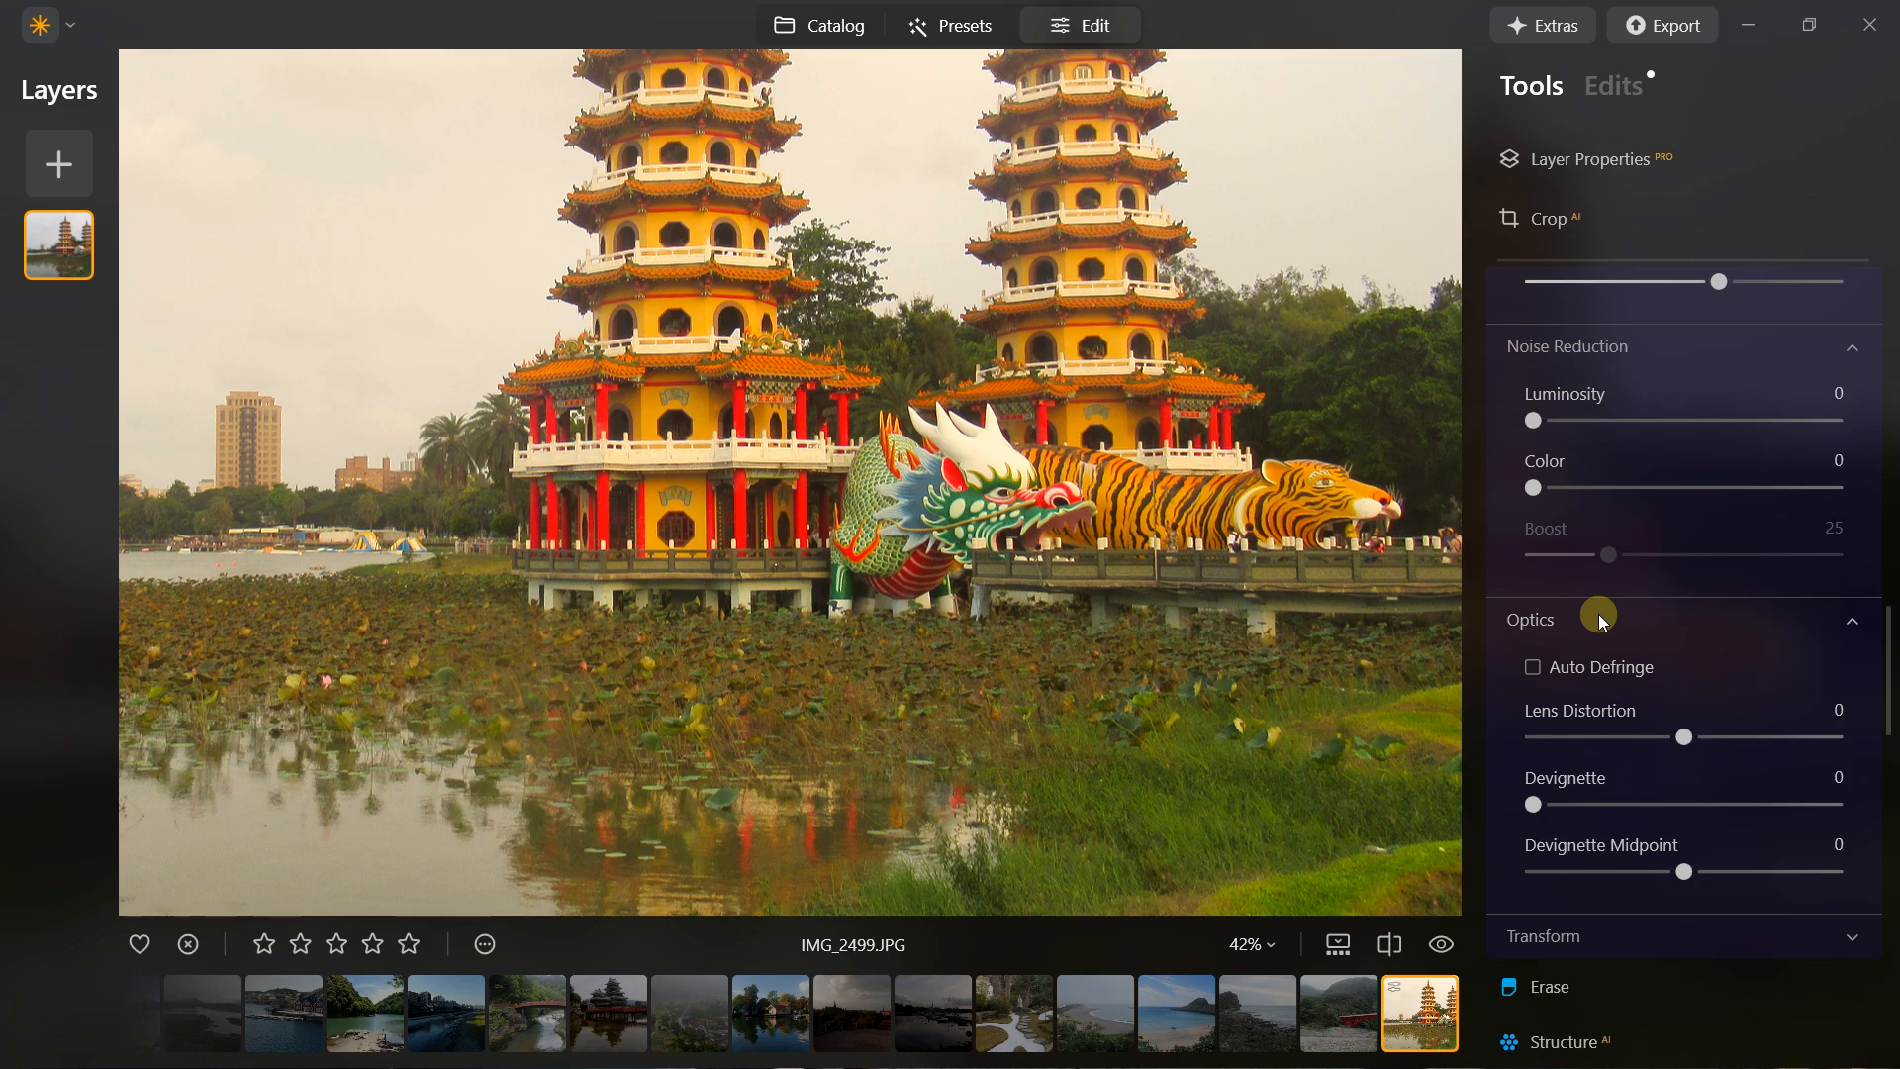
click(1599, 616)
click(1600, 615)
click(1602, 618)
click(1606, 661)
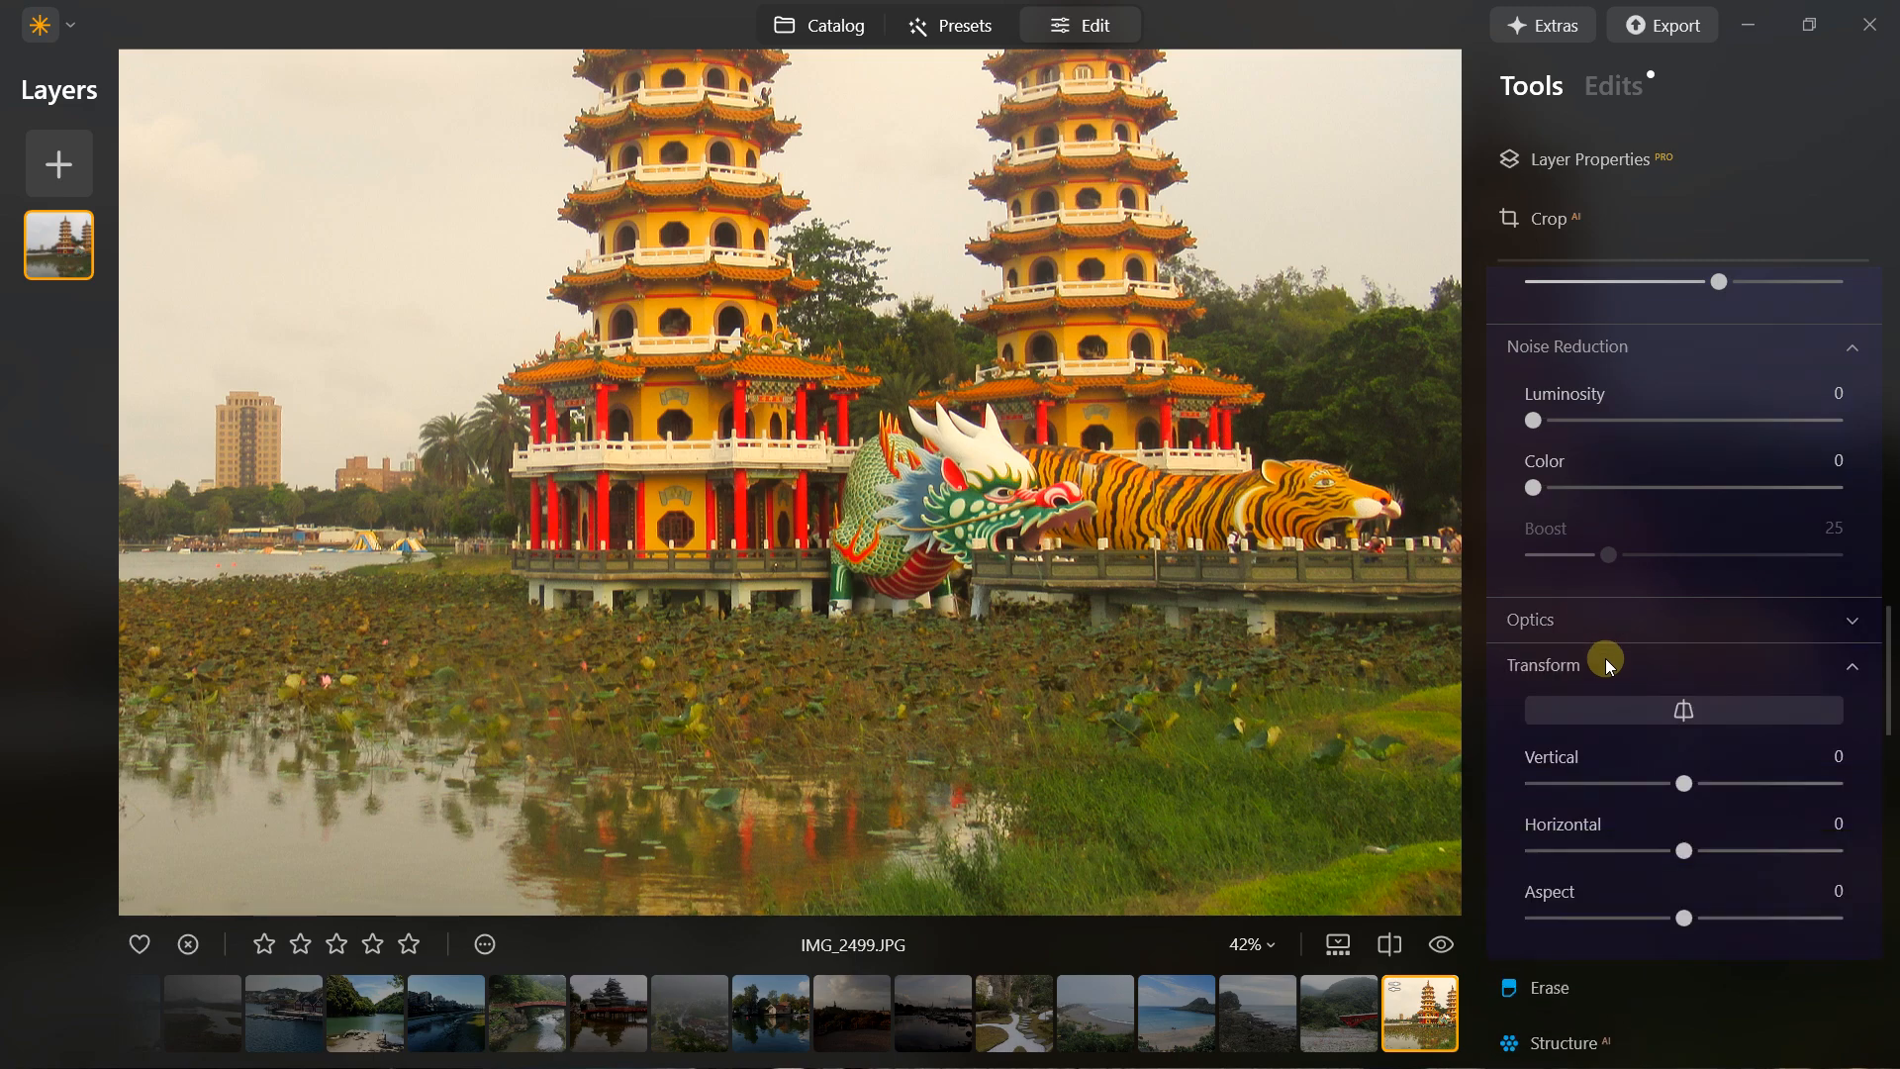
click(1606, 660)
click(983, 533)
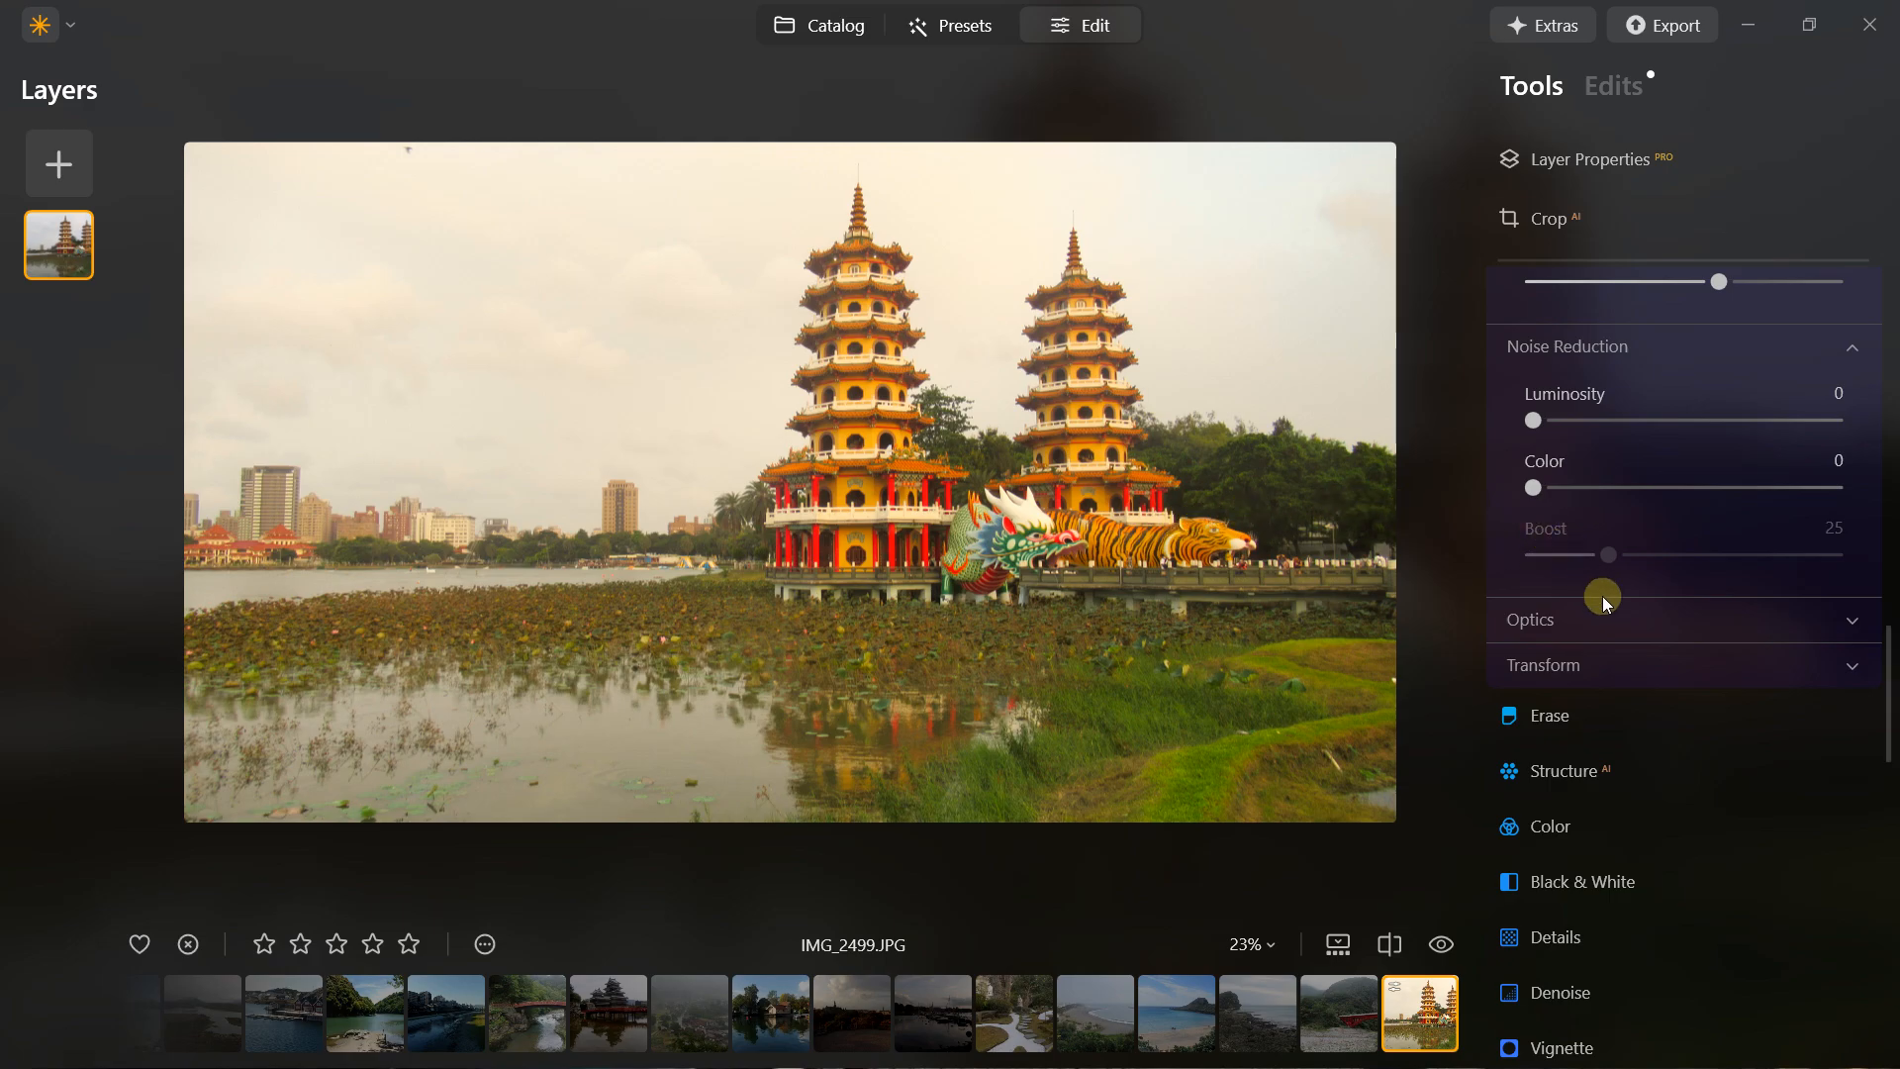
click(1653, 669)
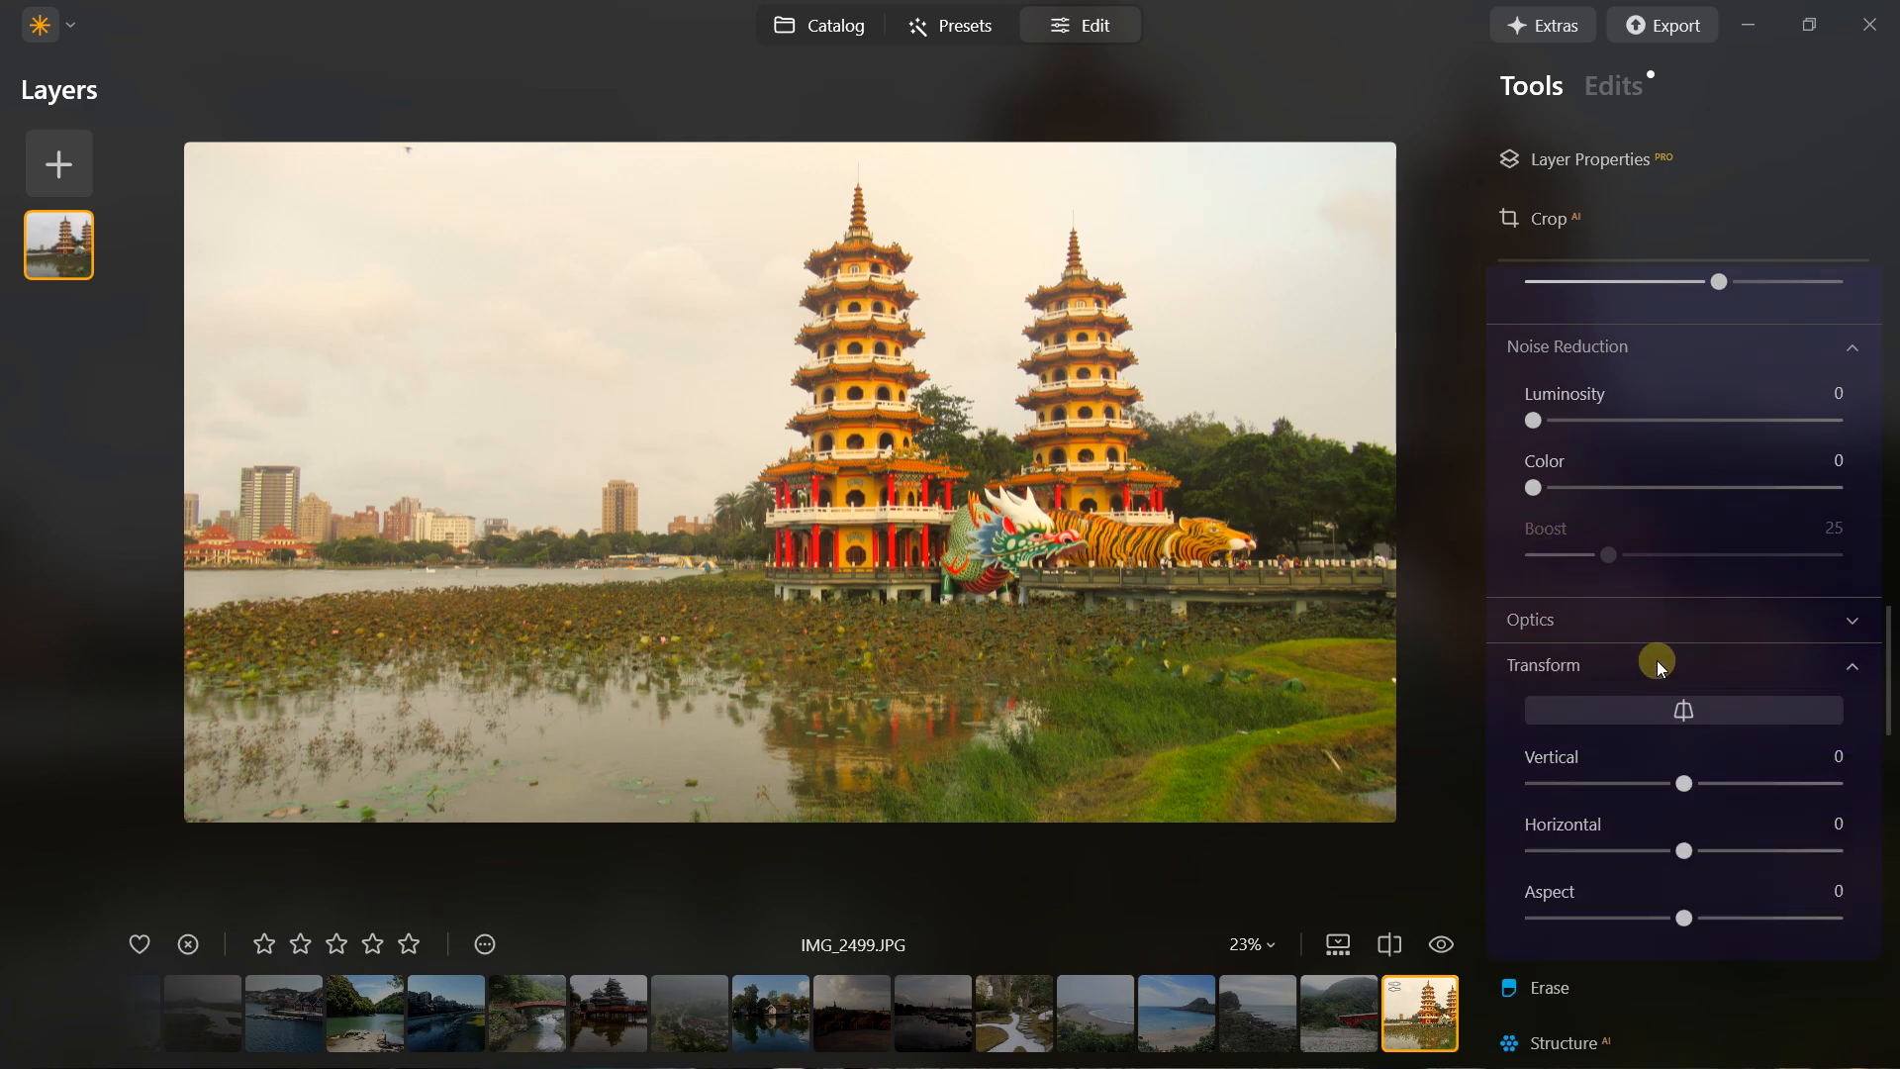
Collapse the Develop tool and look through the other editing tools, from Essentials to Portrait and Professional
scroll(1657, 661, up, 10)
scroll(1704, 505, up, 3)
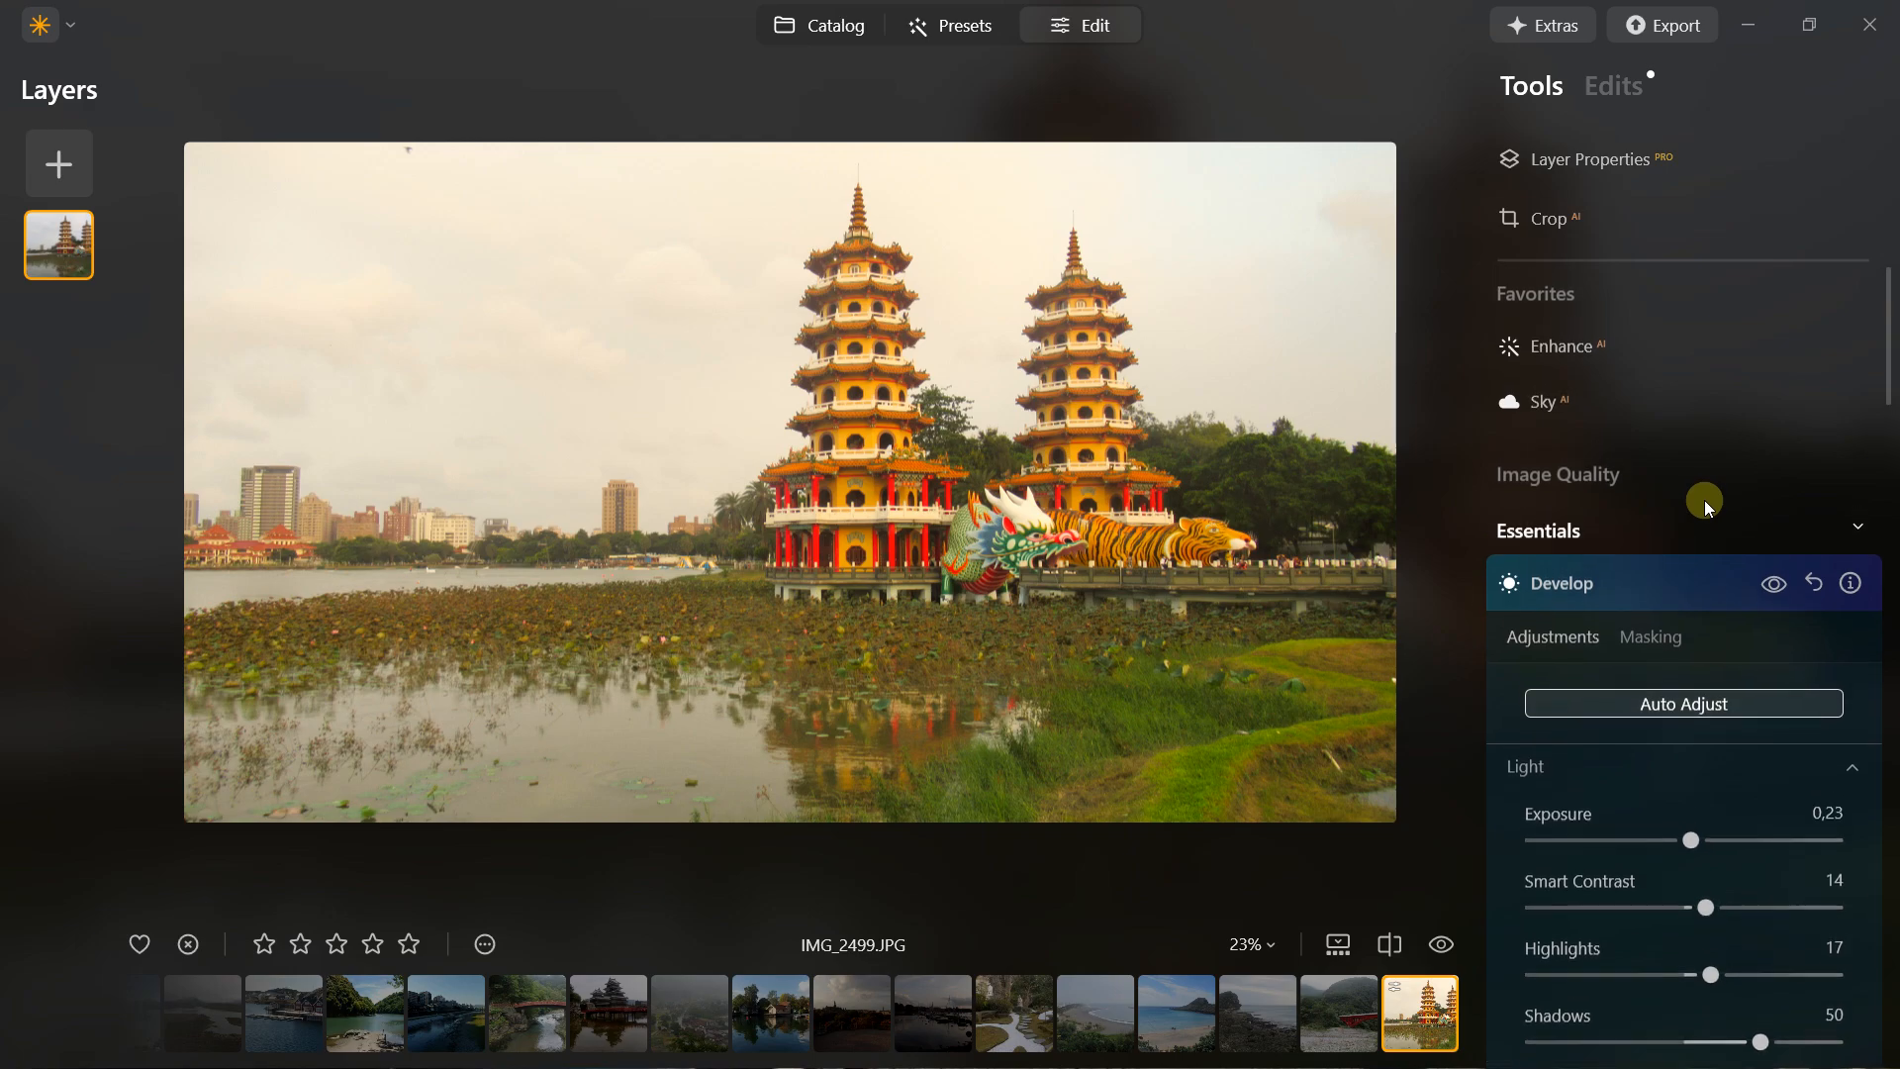
click(1666, 589)
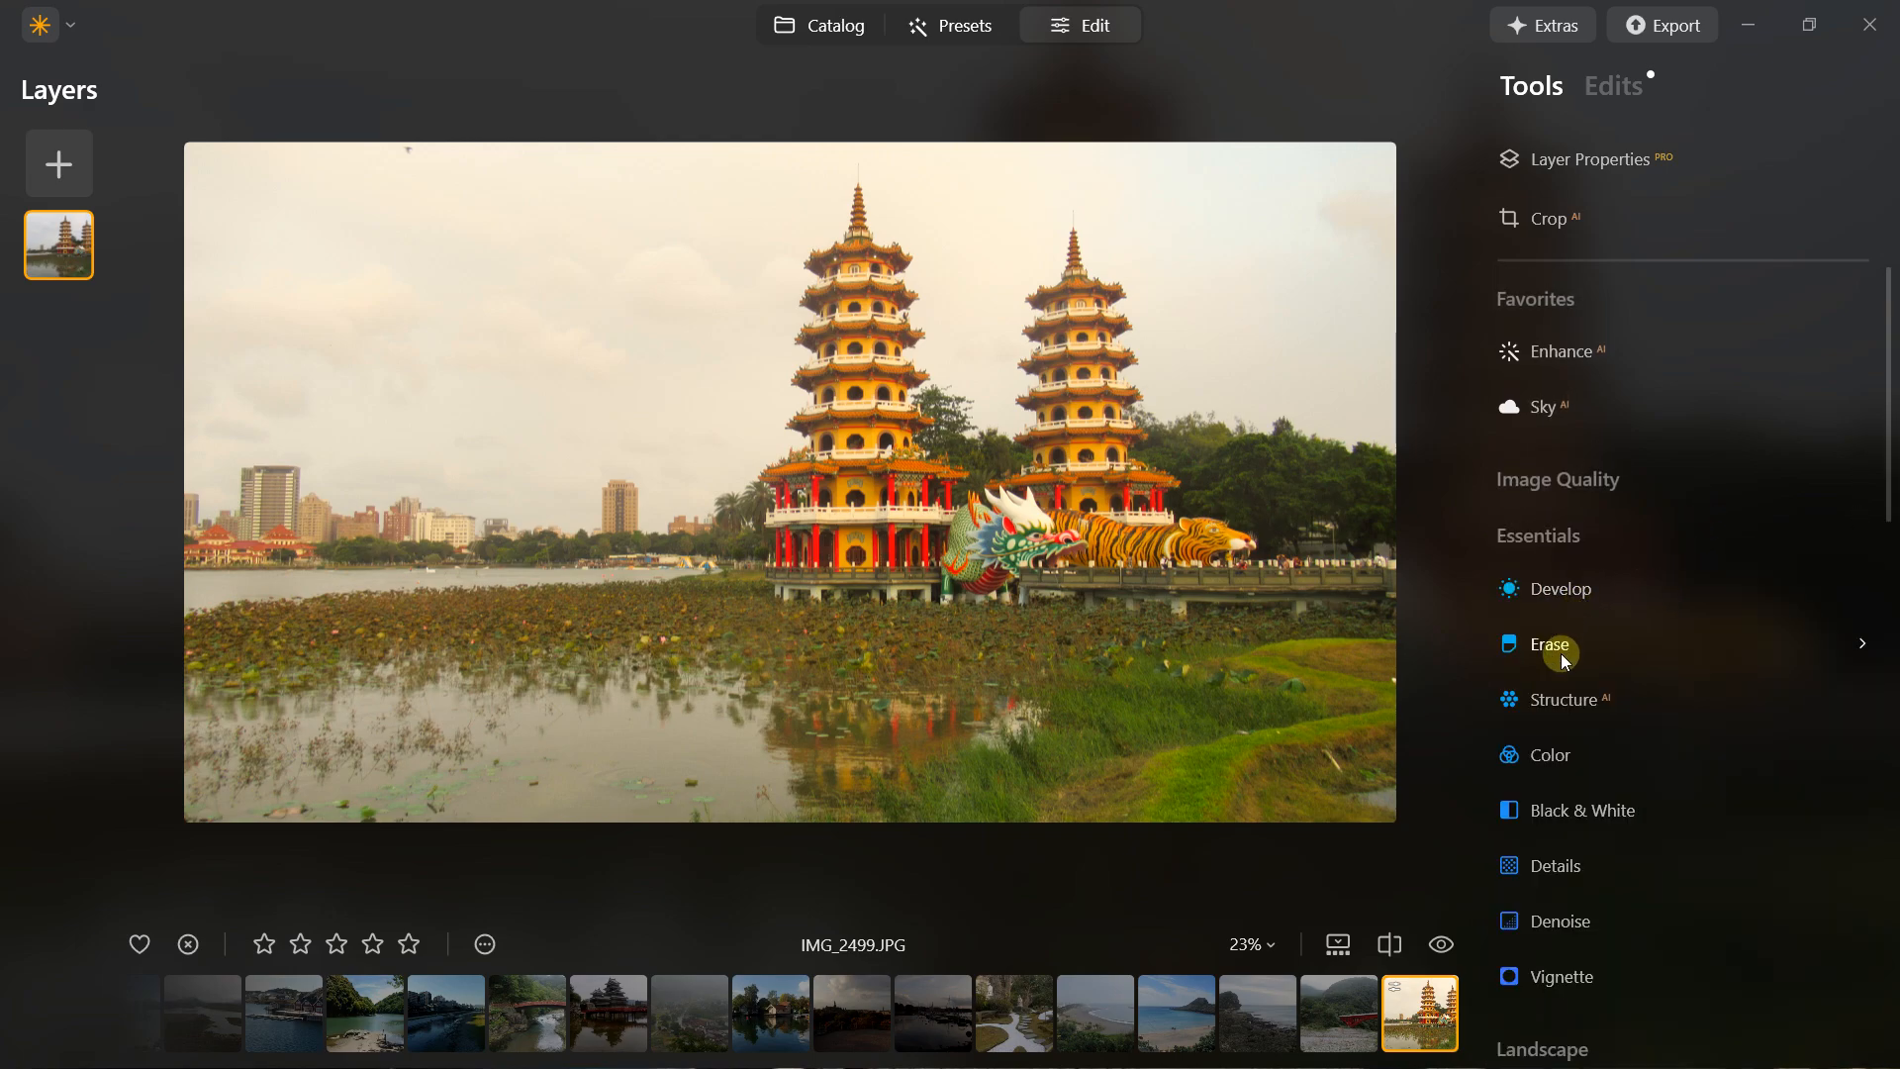
scroll(1560, 653, down, 15)
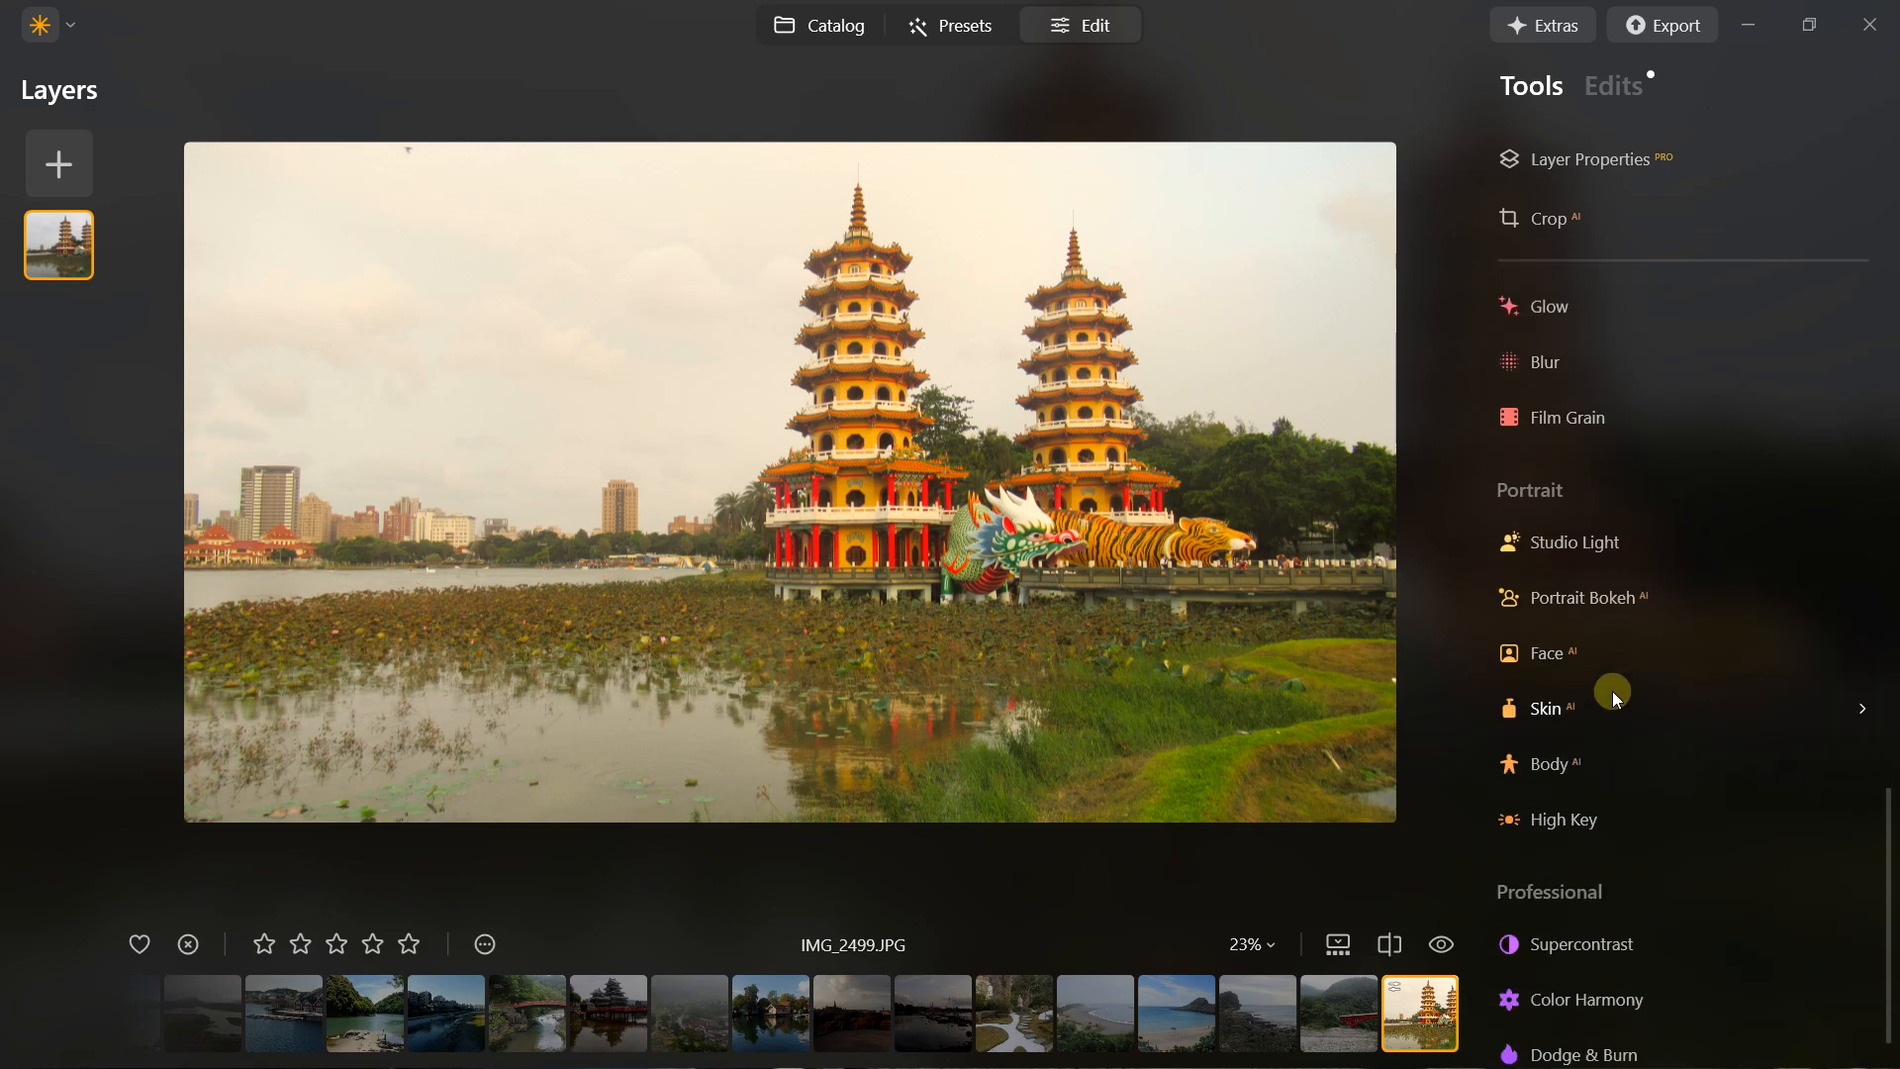
scroll(1615, 699, down, 1)
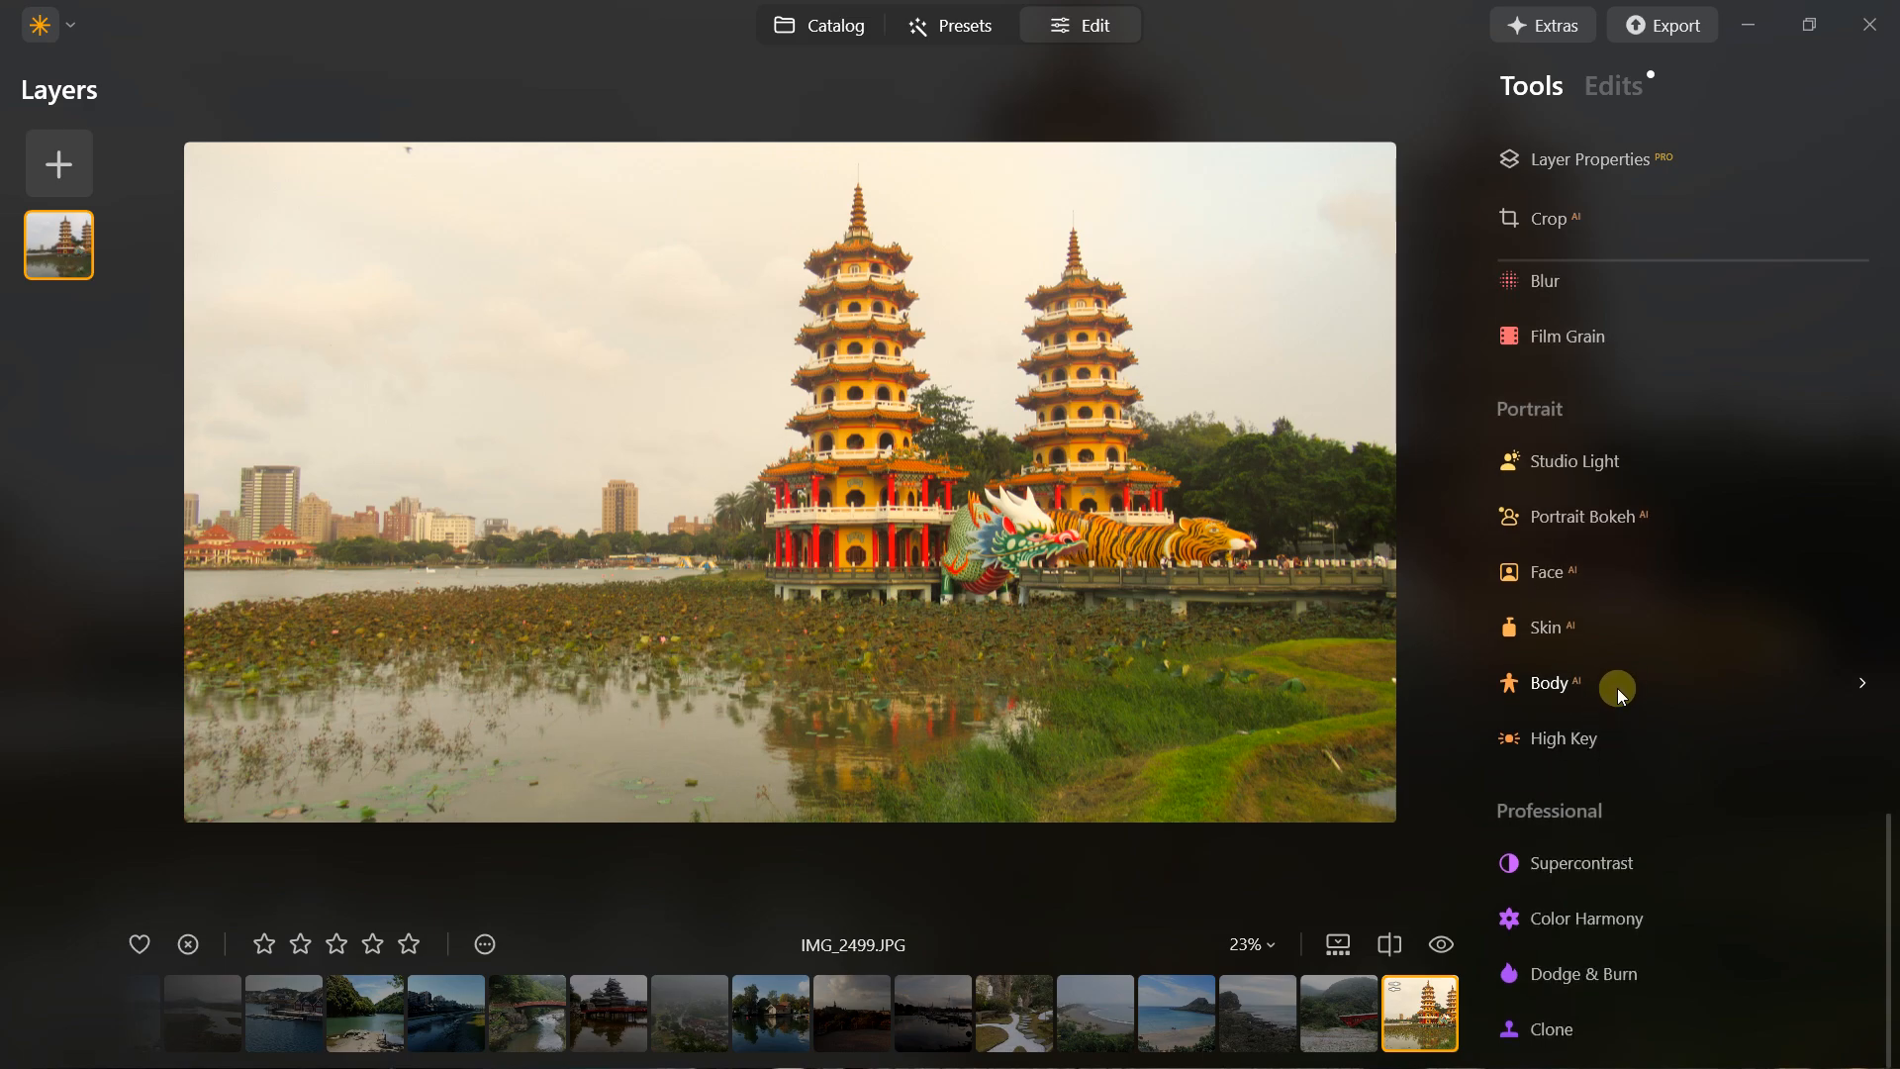
scroll(1619, 689, up, 15)
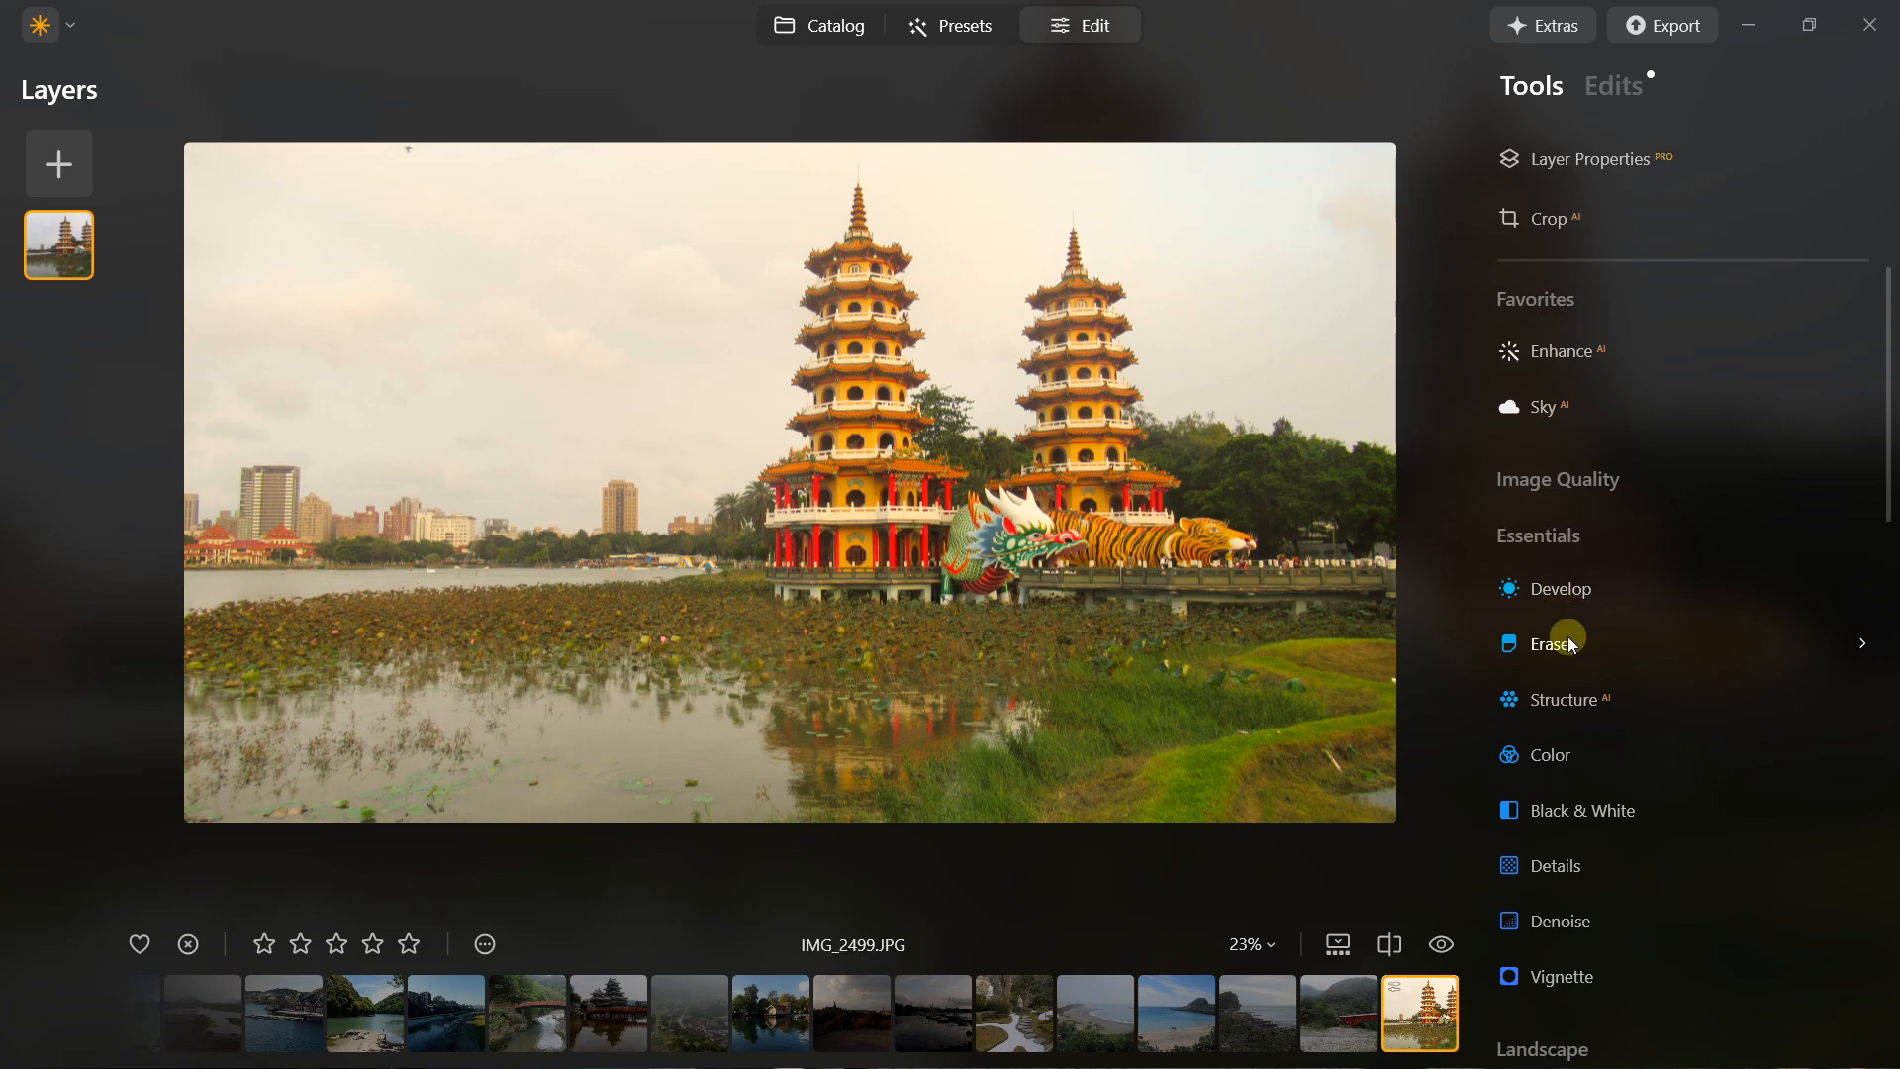
Compare the edited pagoda photo with the original, using the split comparison and the full before view
click(1391, 945)
mouse_move(834, 482)
mouse_down()
mouse_move(1024, 484)
mouse_move(848, 484)
mouse_up()
click(1390, 944)
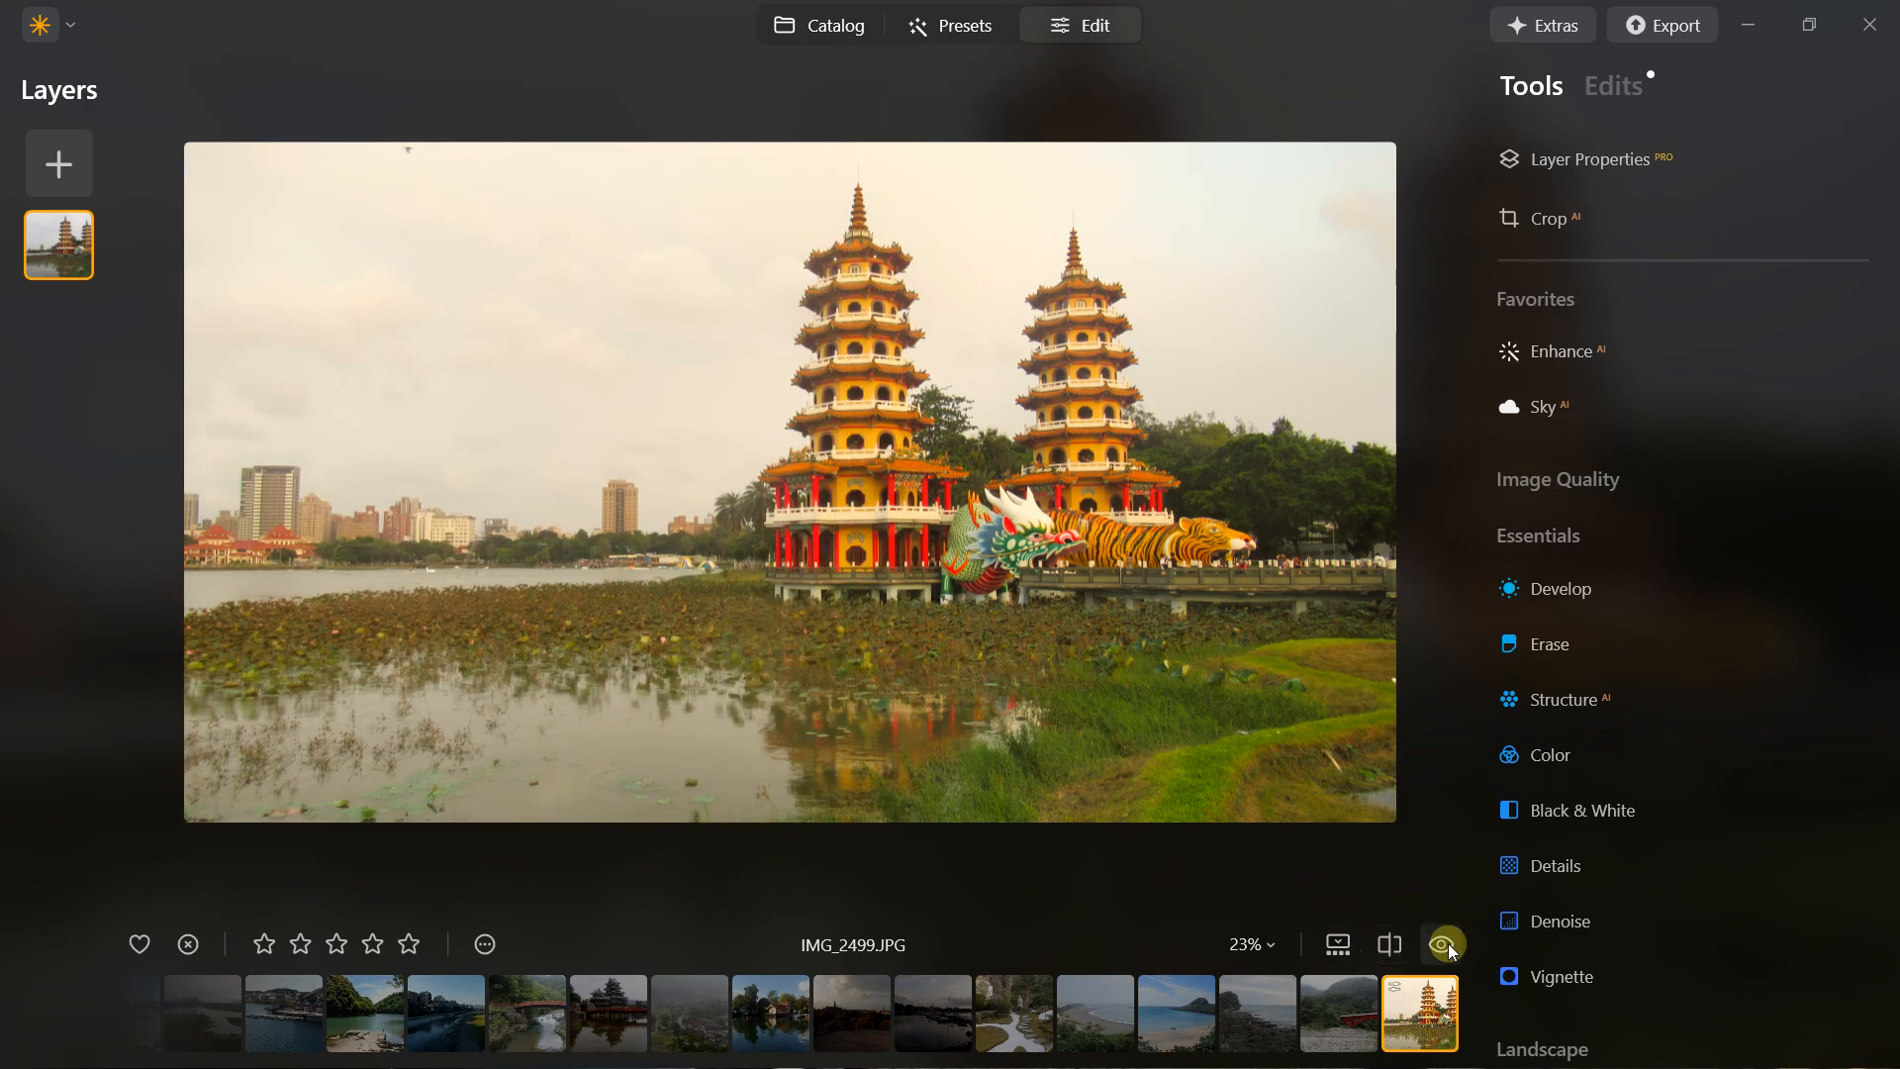
click(1441, 944)
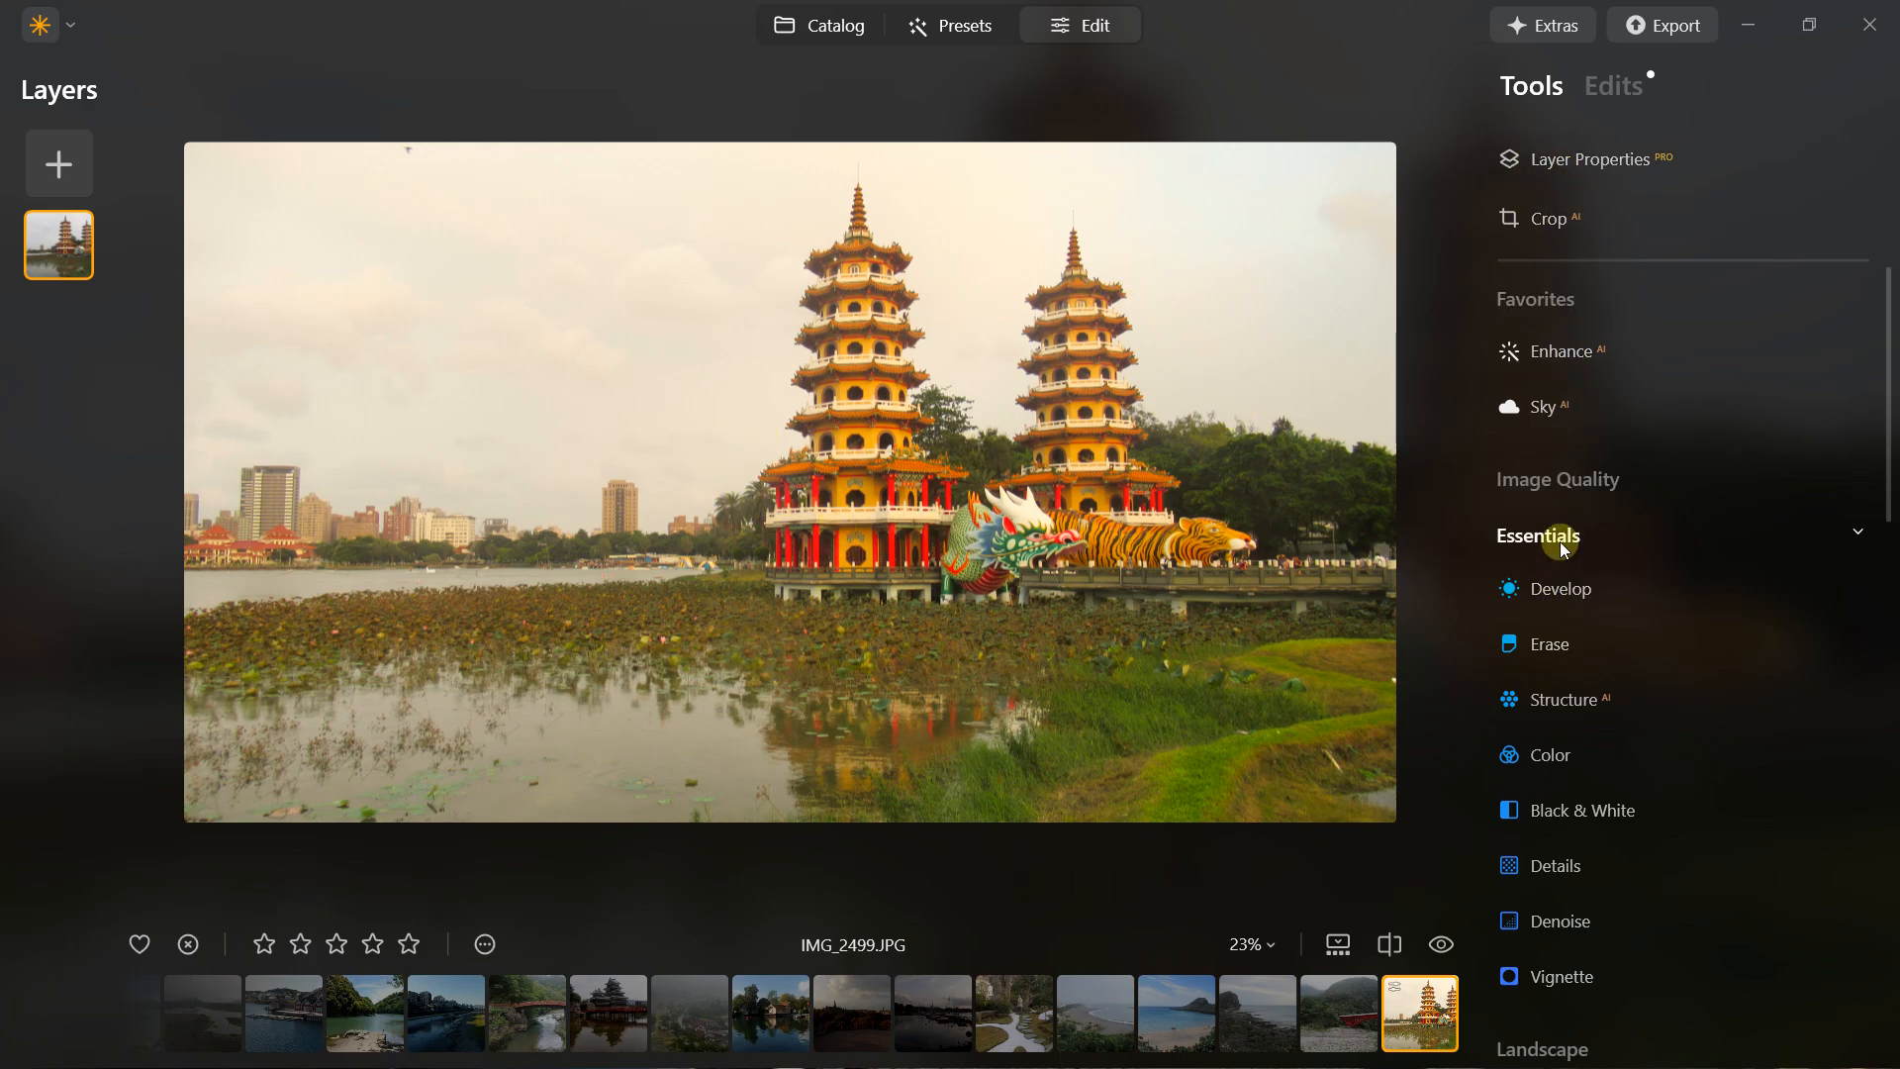
Reopen the Develop tool and review its sections from Light, Blacks & Whites and Curves through Color, Sharpness and Noise Reduction
click(1562, 590)
scroll(1666, 635, down, 4)
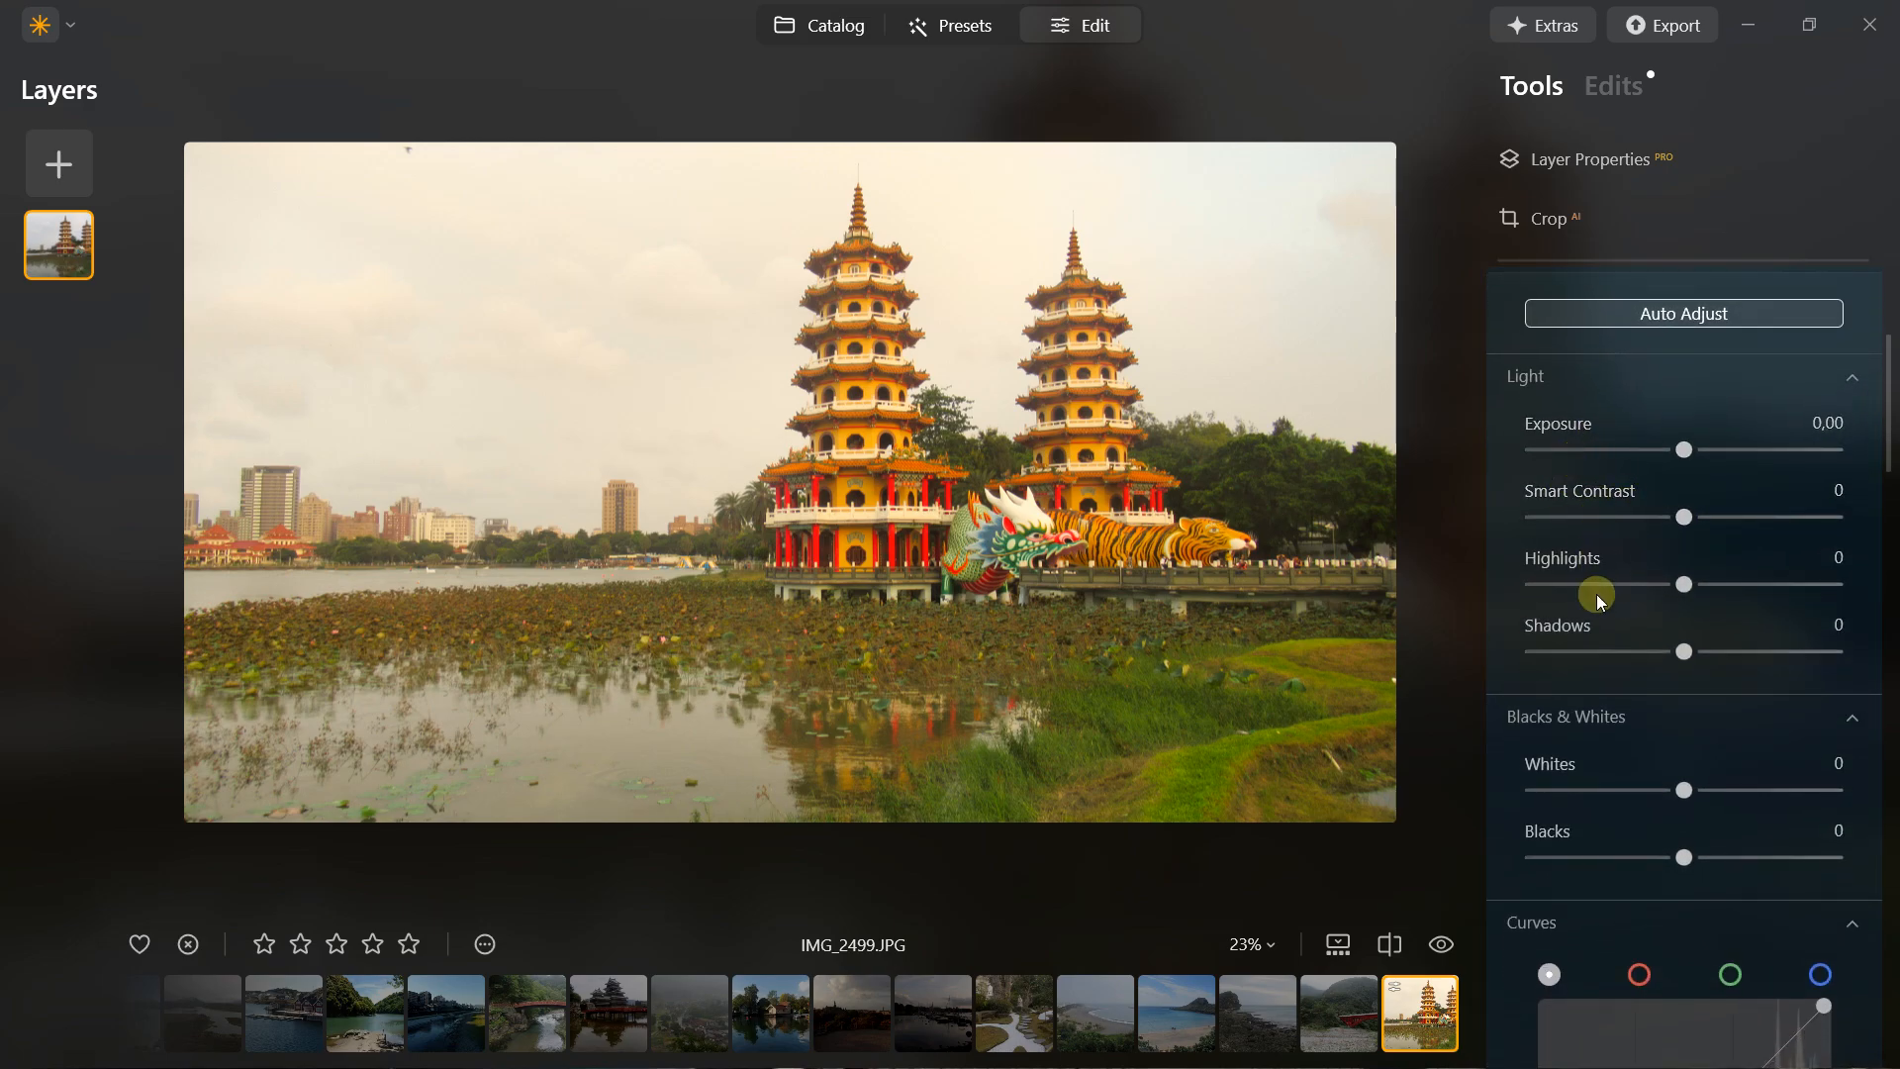
scroll(1604, 628, down, 3)
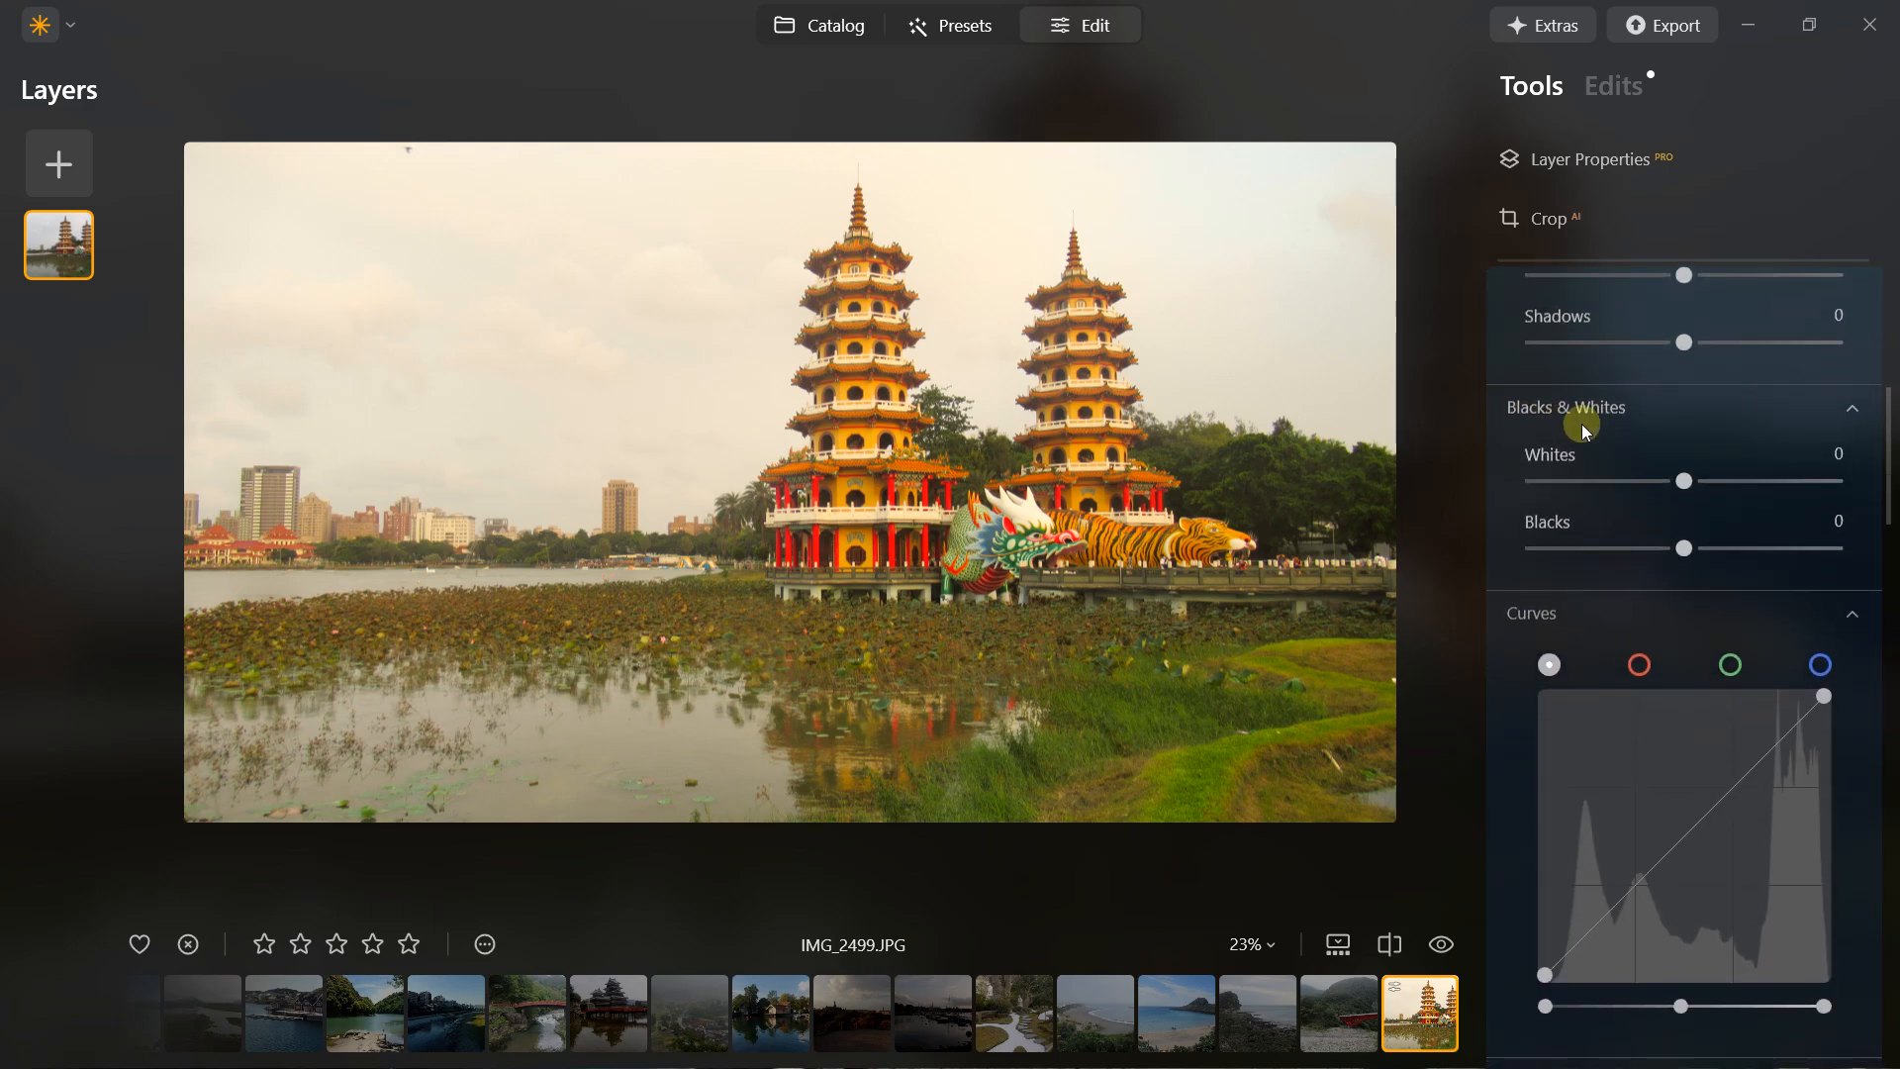
scroll(1620, 534, down, 3)
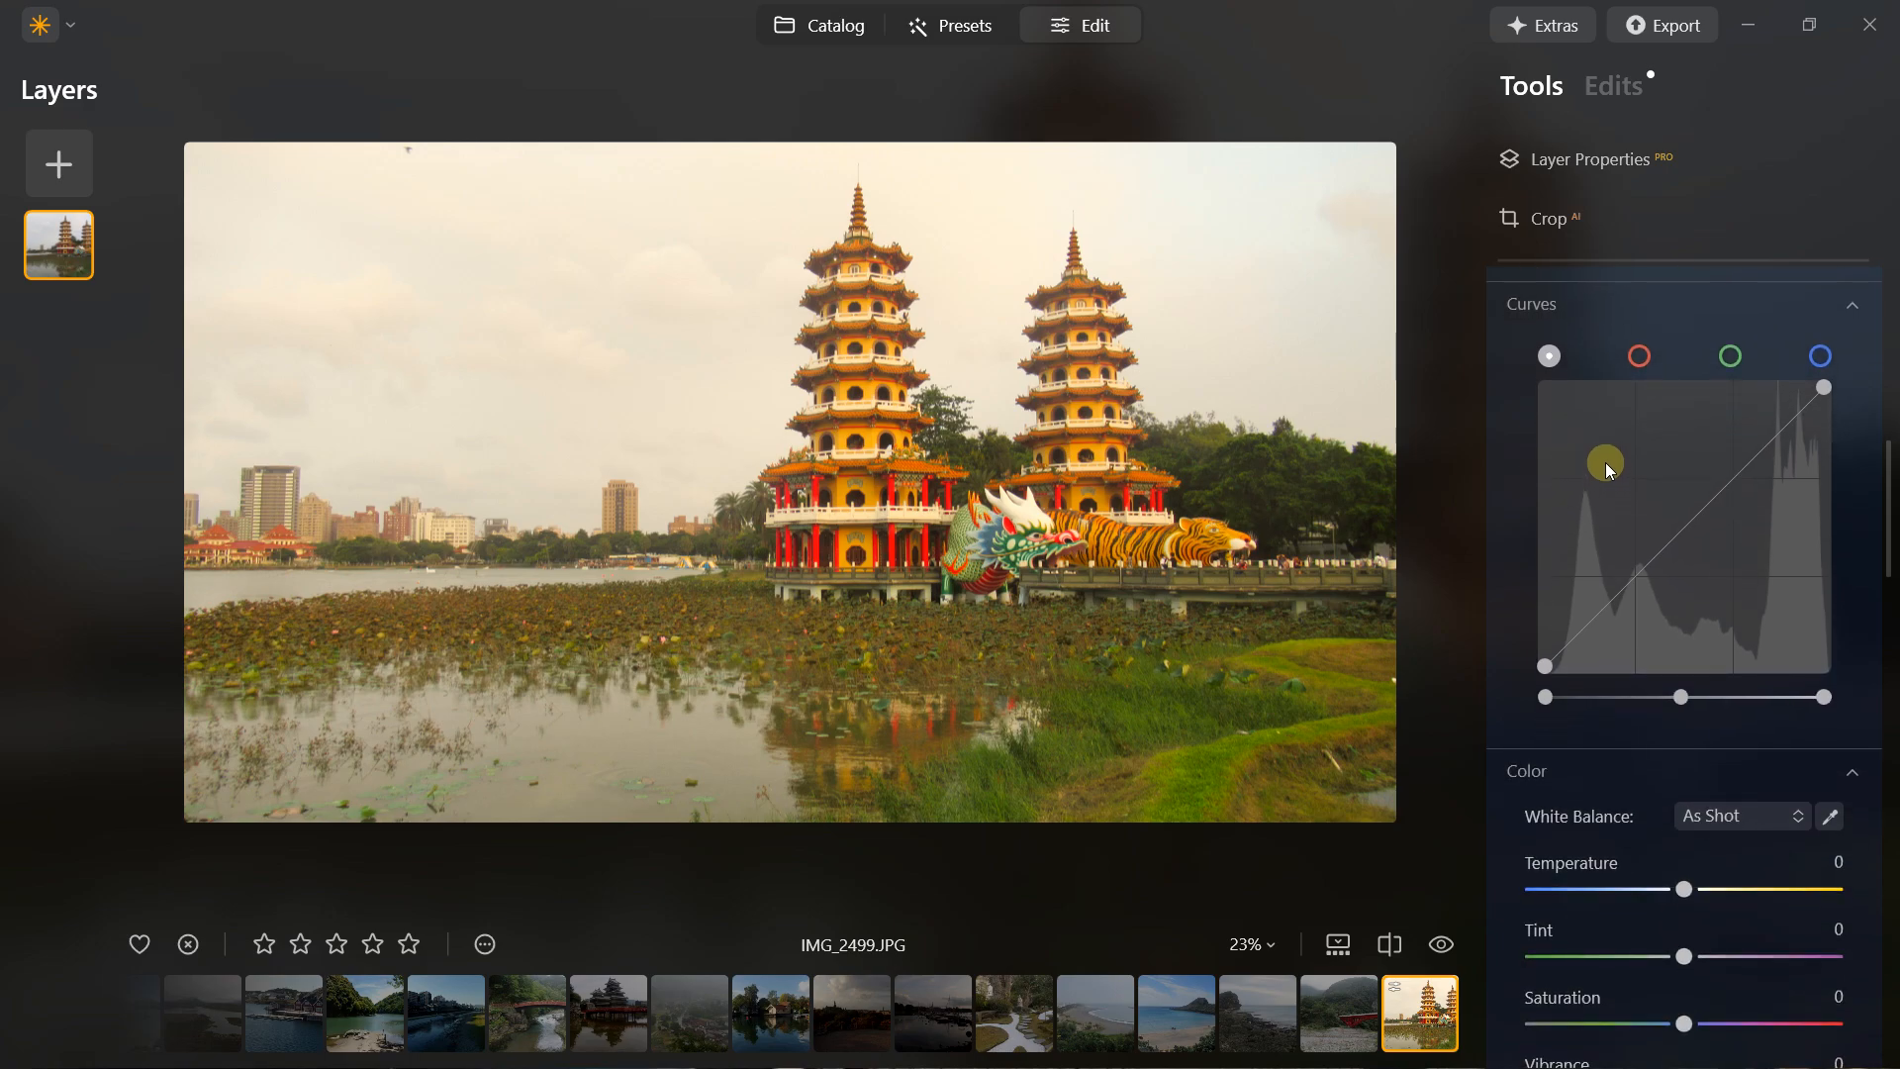
scroll(1608, 470, up, 7)
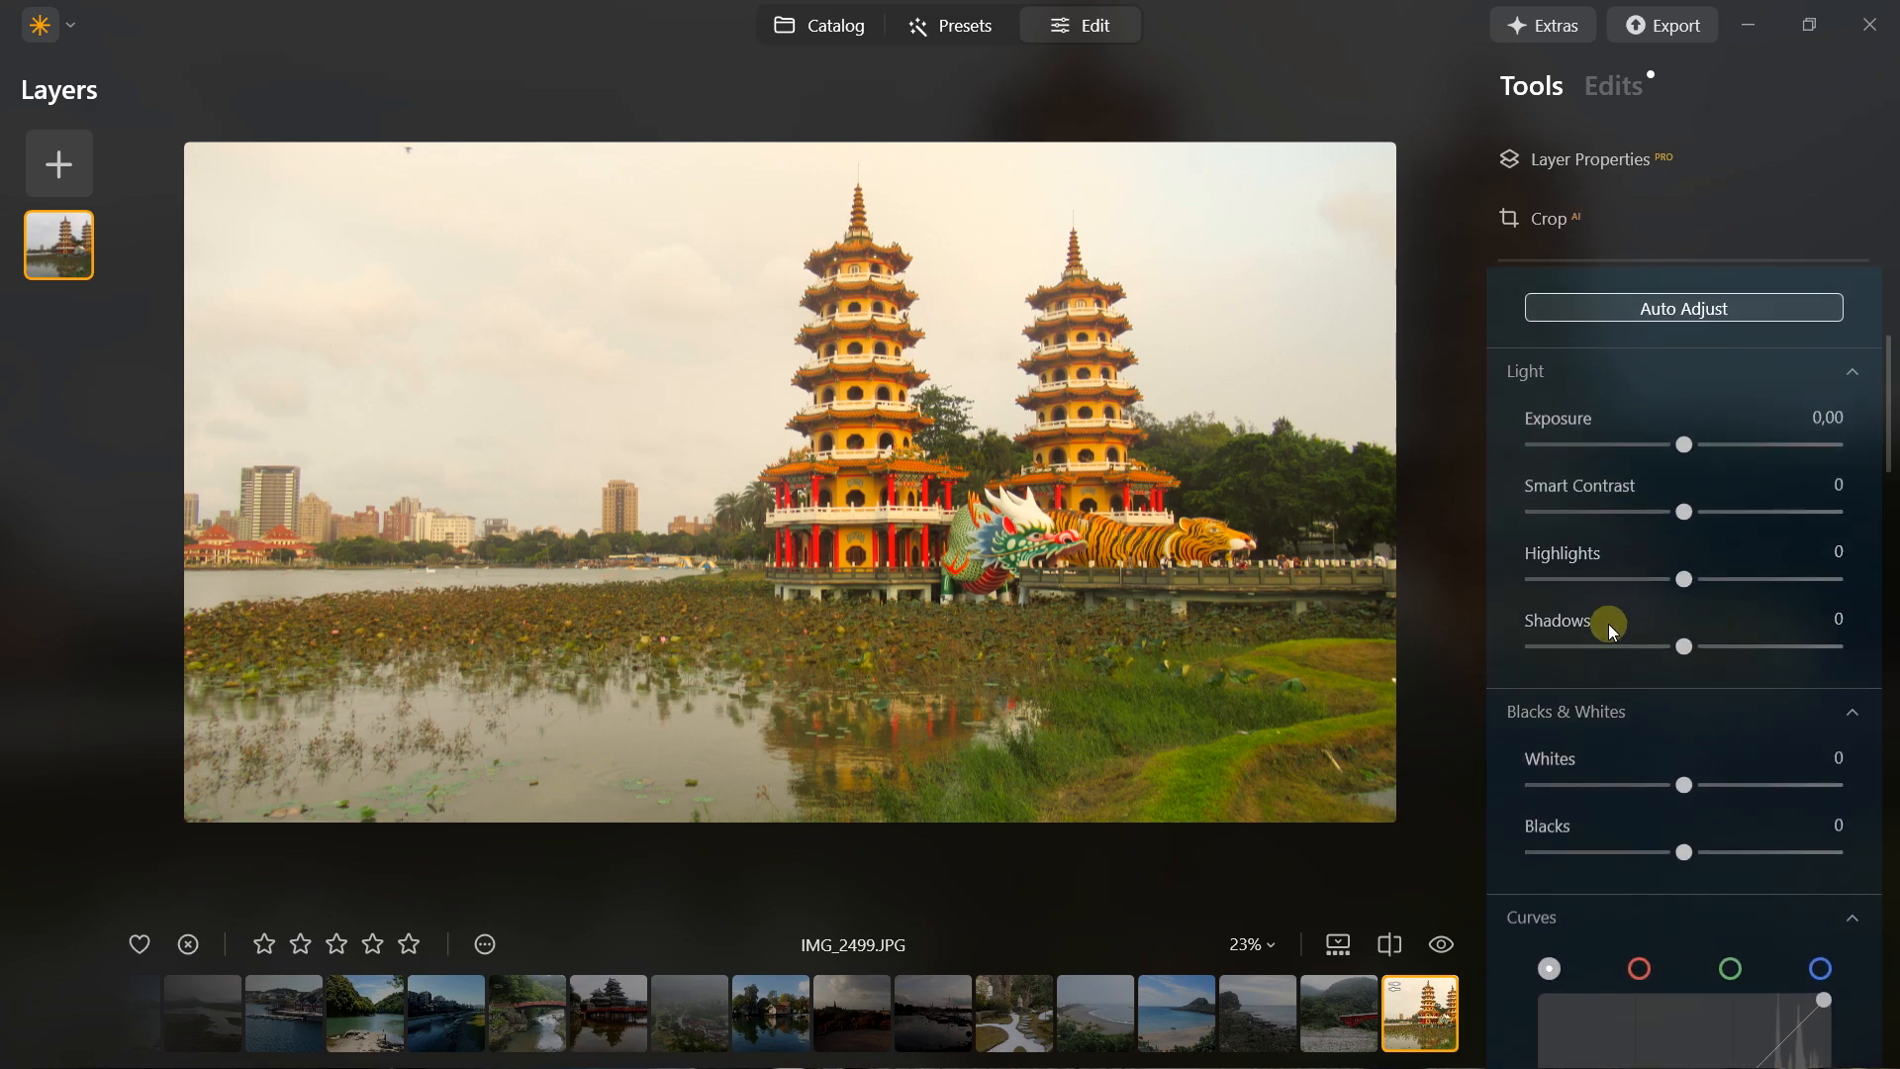
scroll(1607, 564, down, 5)
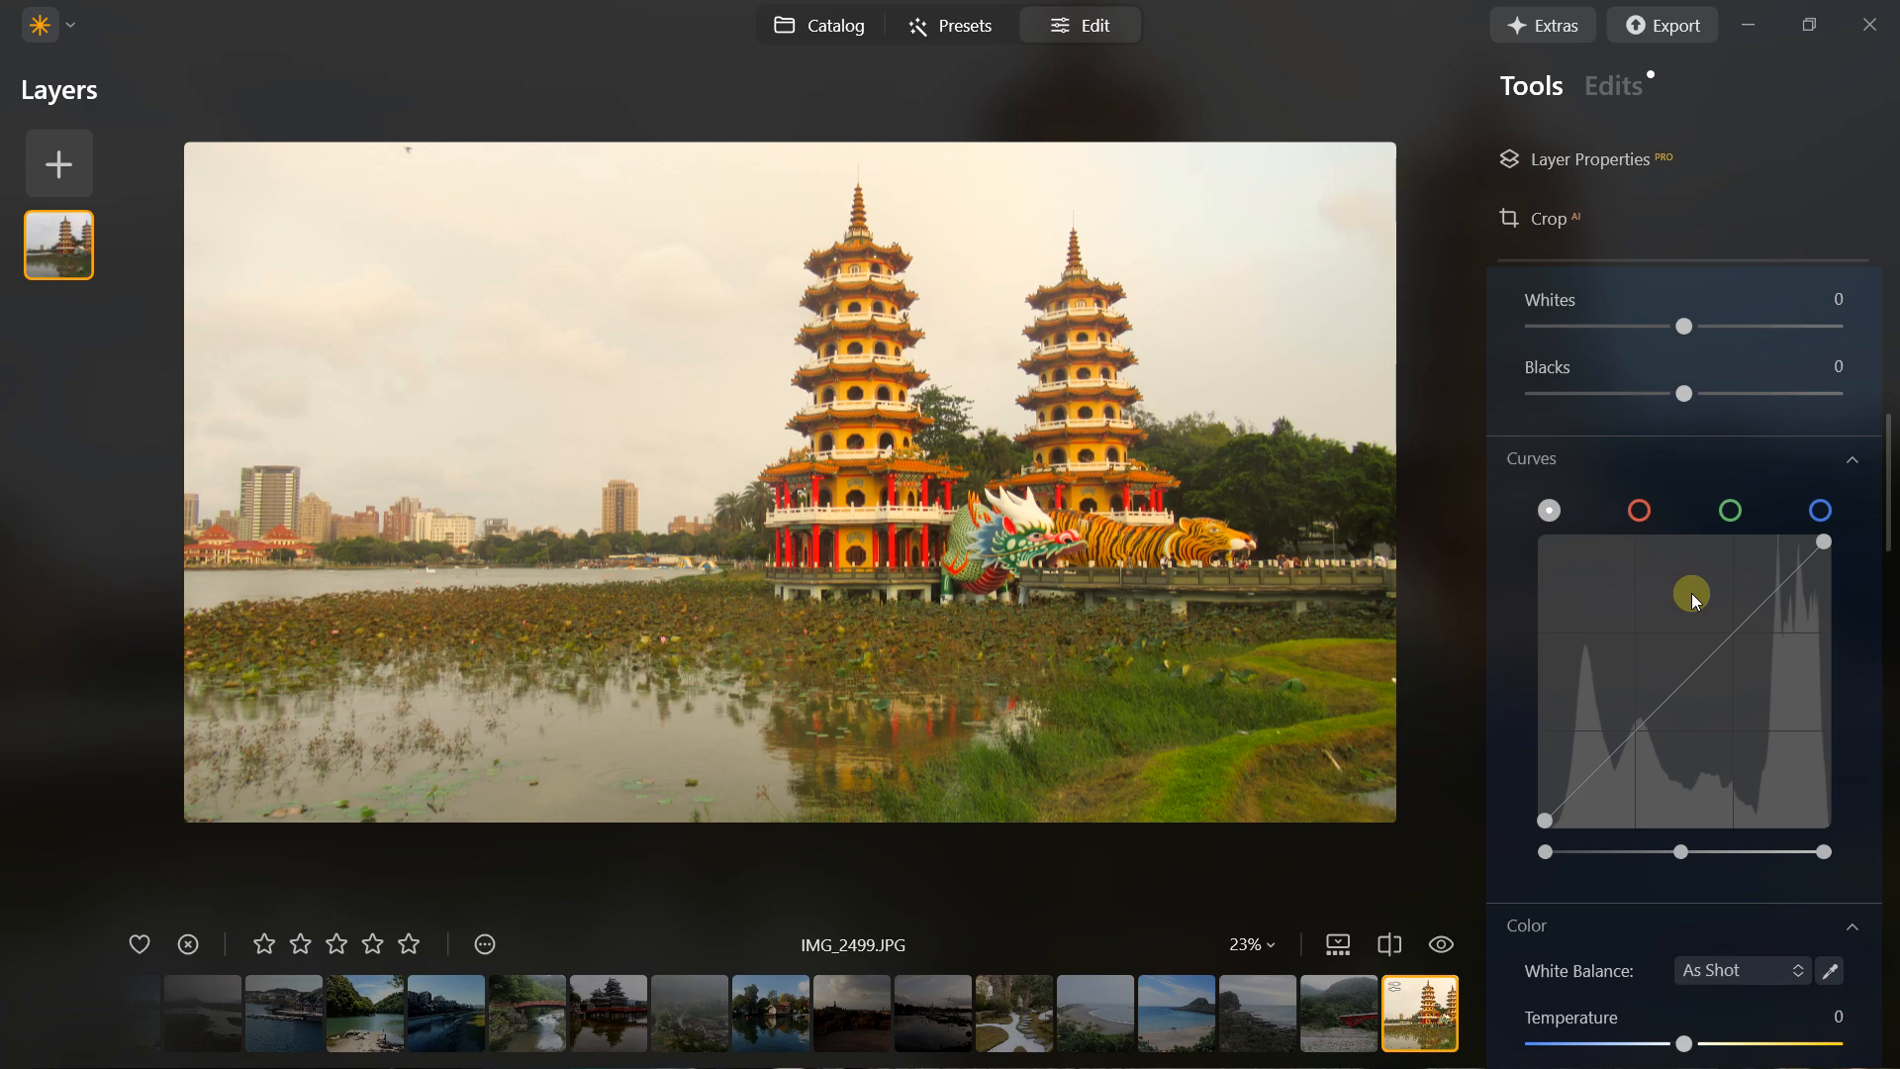
scroll(1693, 588, up, 3)
scroll(1637, 534, down, 8)
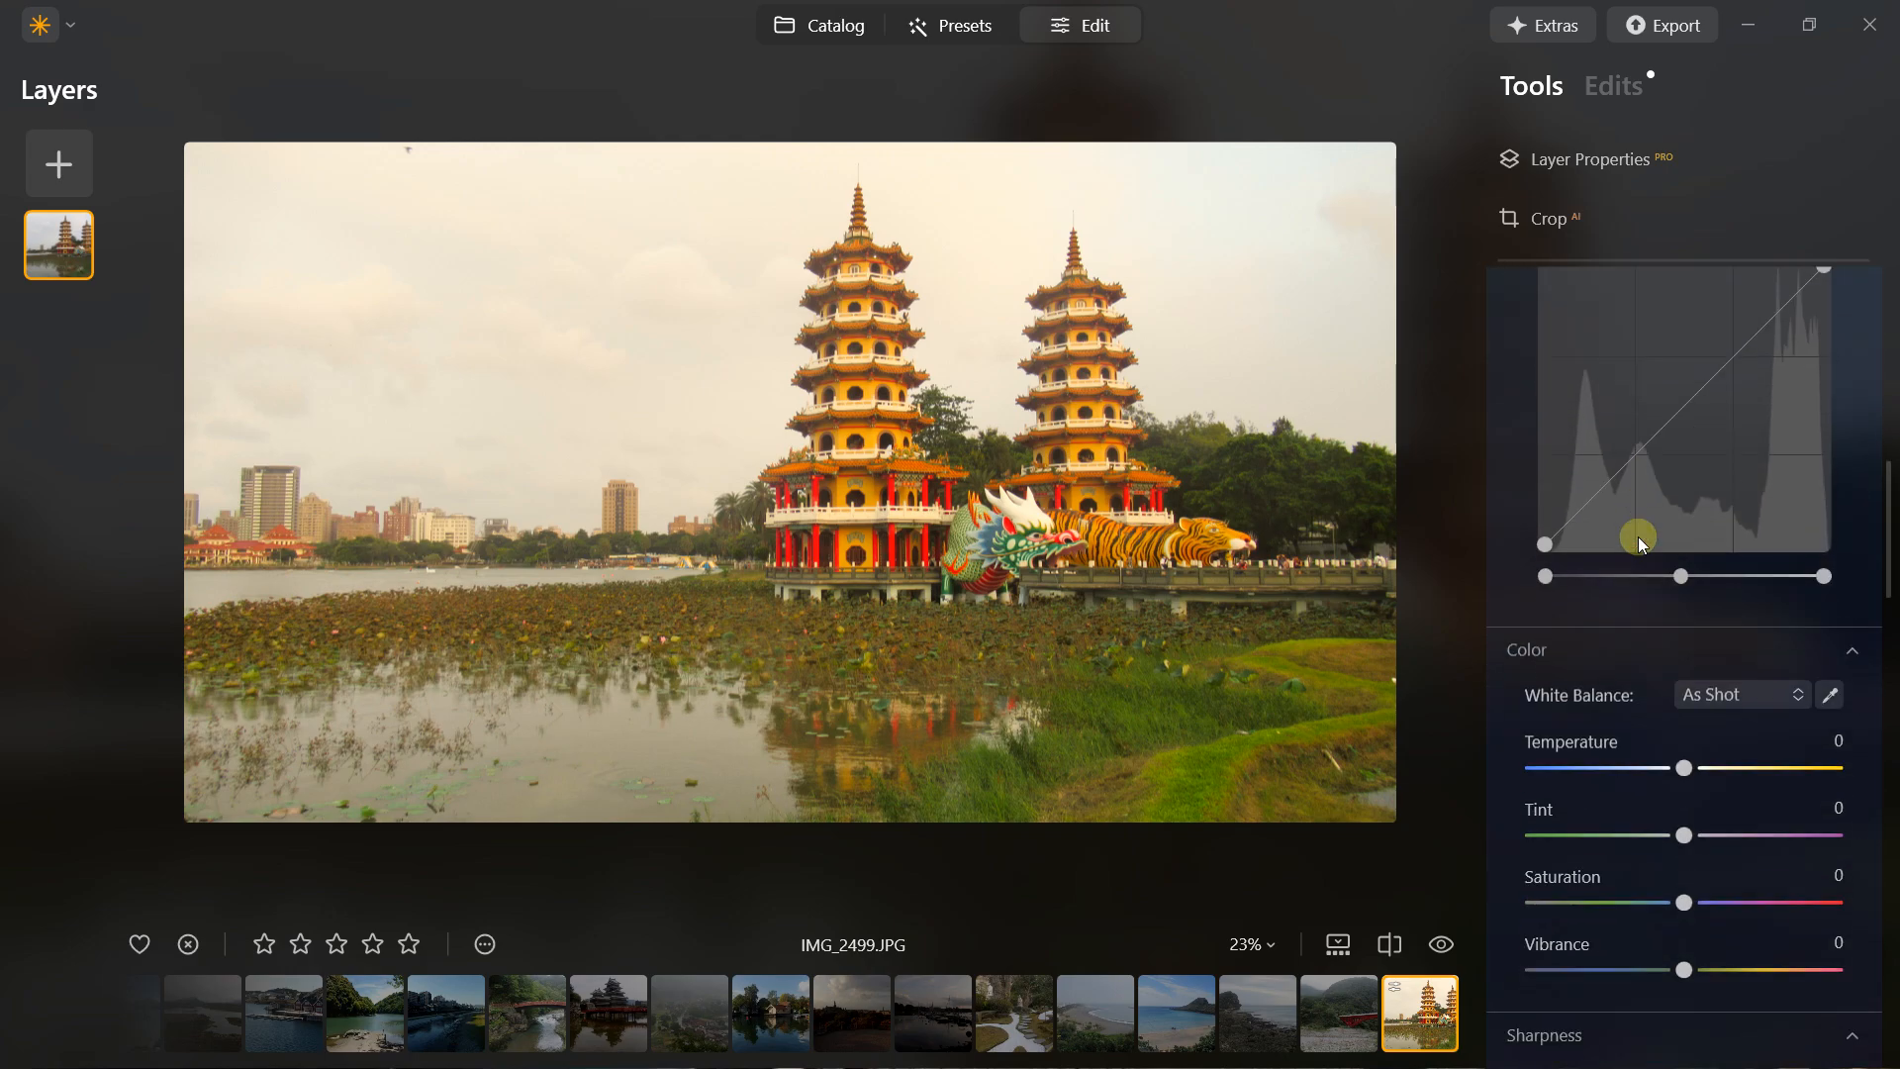
scroll(1647, 535, down, 4)
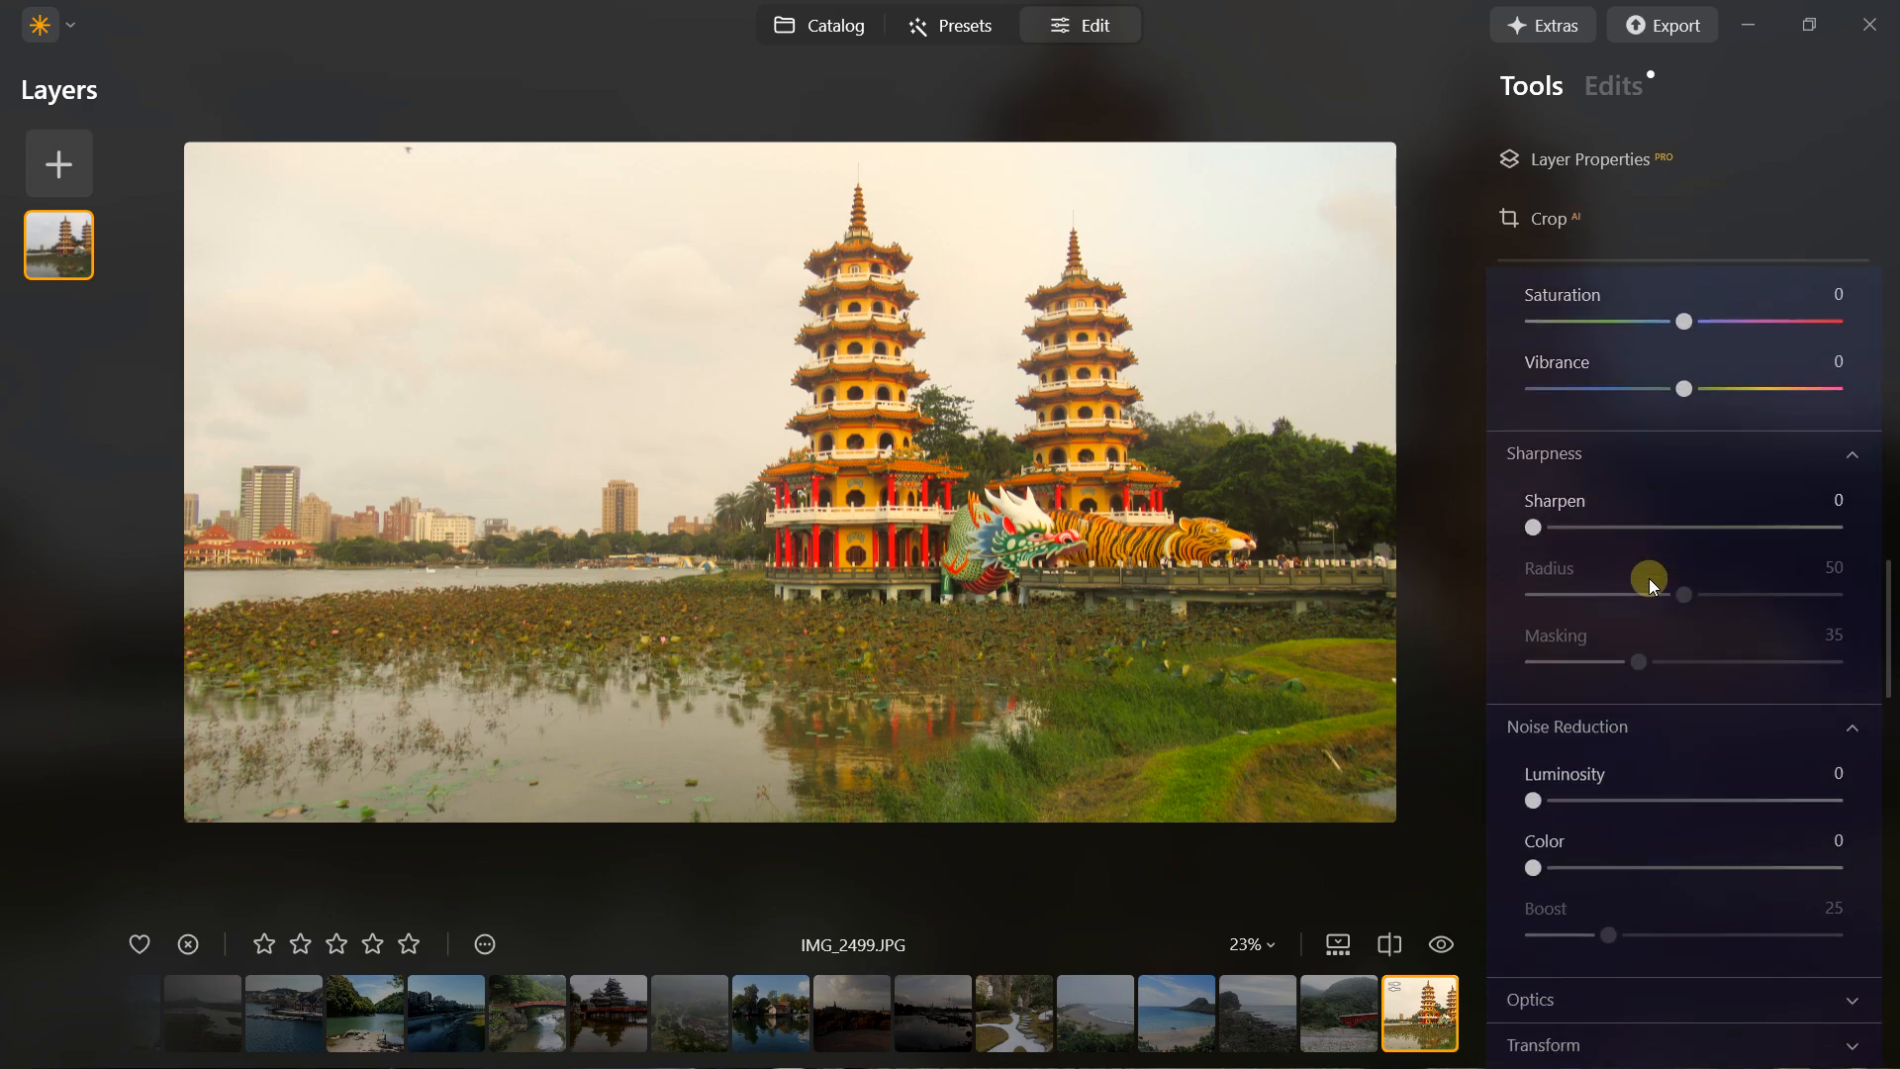
scroll(1641, 551, down, 2)
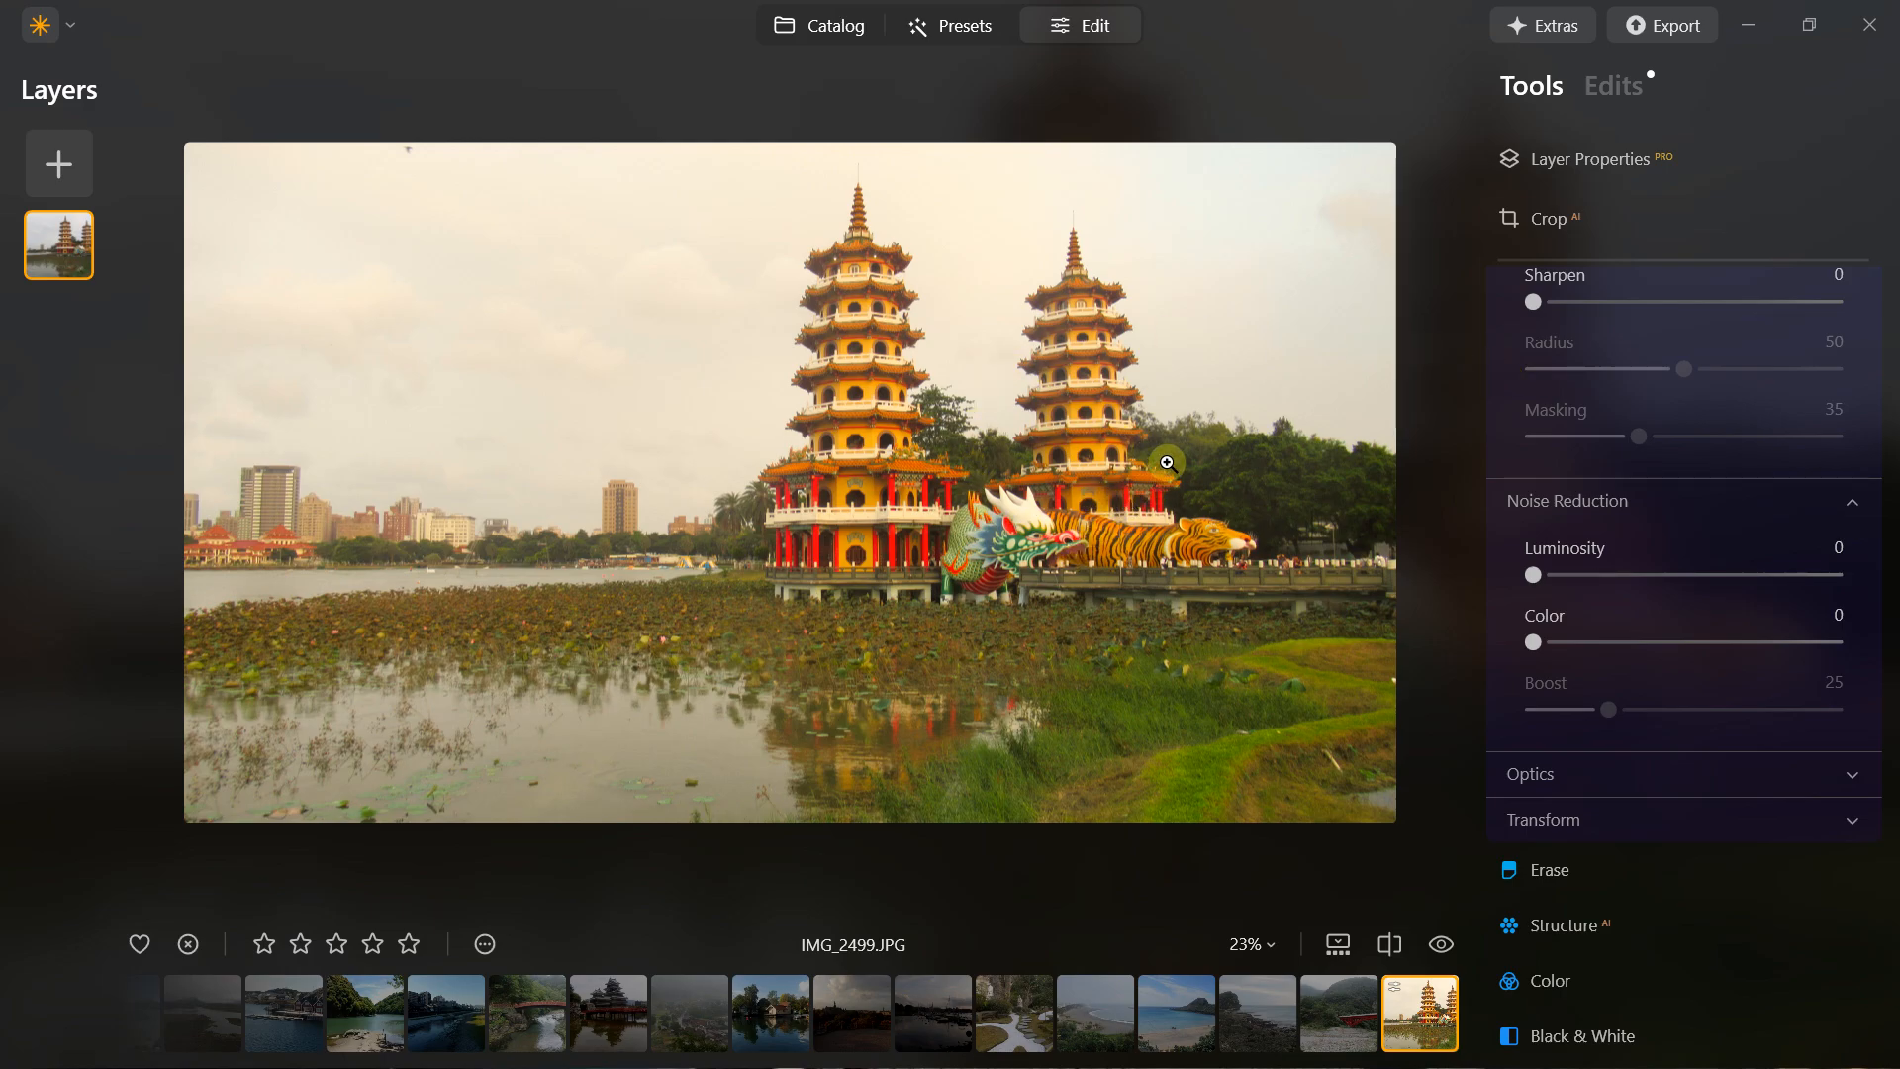
Revert all adjustments on IMG_2499 to the original and return to the photo catalog
right_click(1414, 985)
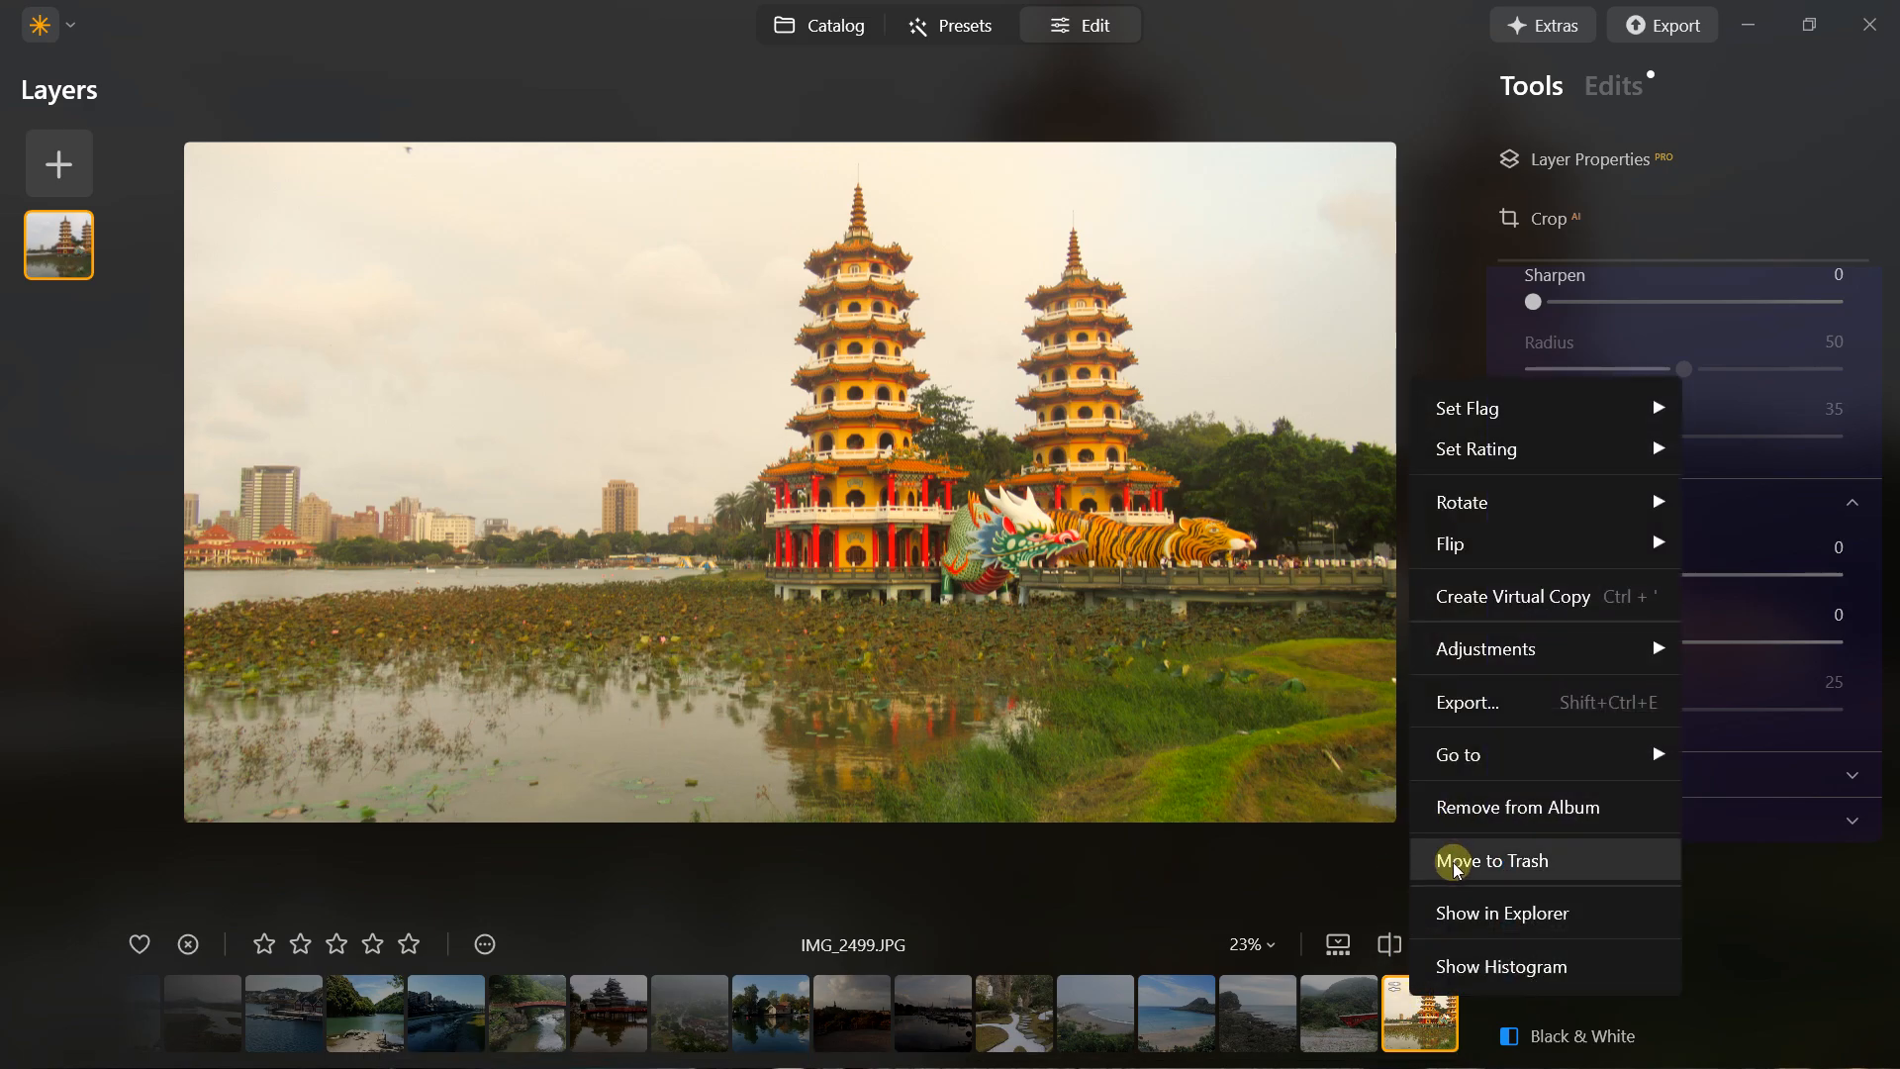
mouse_move(1469, 661)
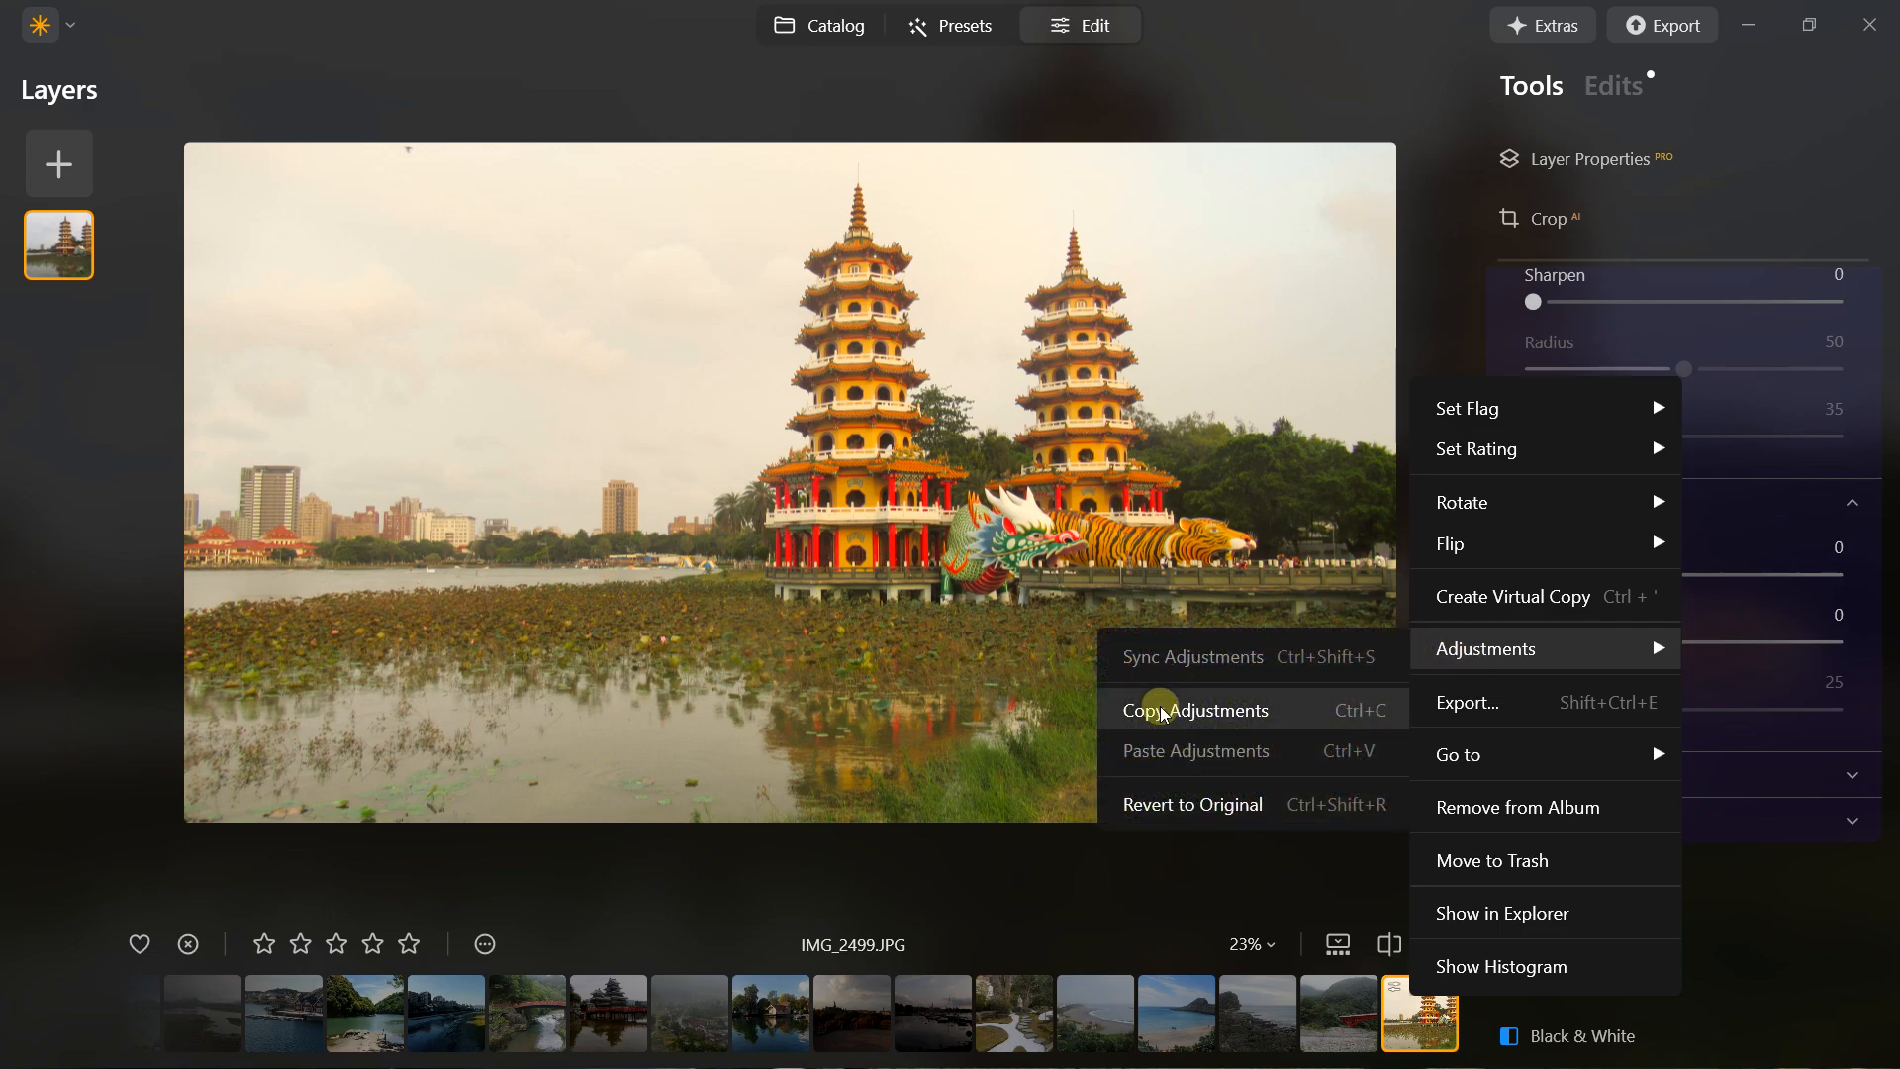
click(1174, 801)
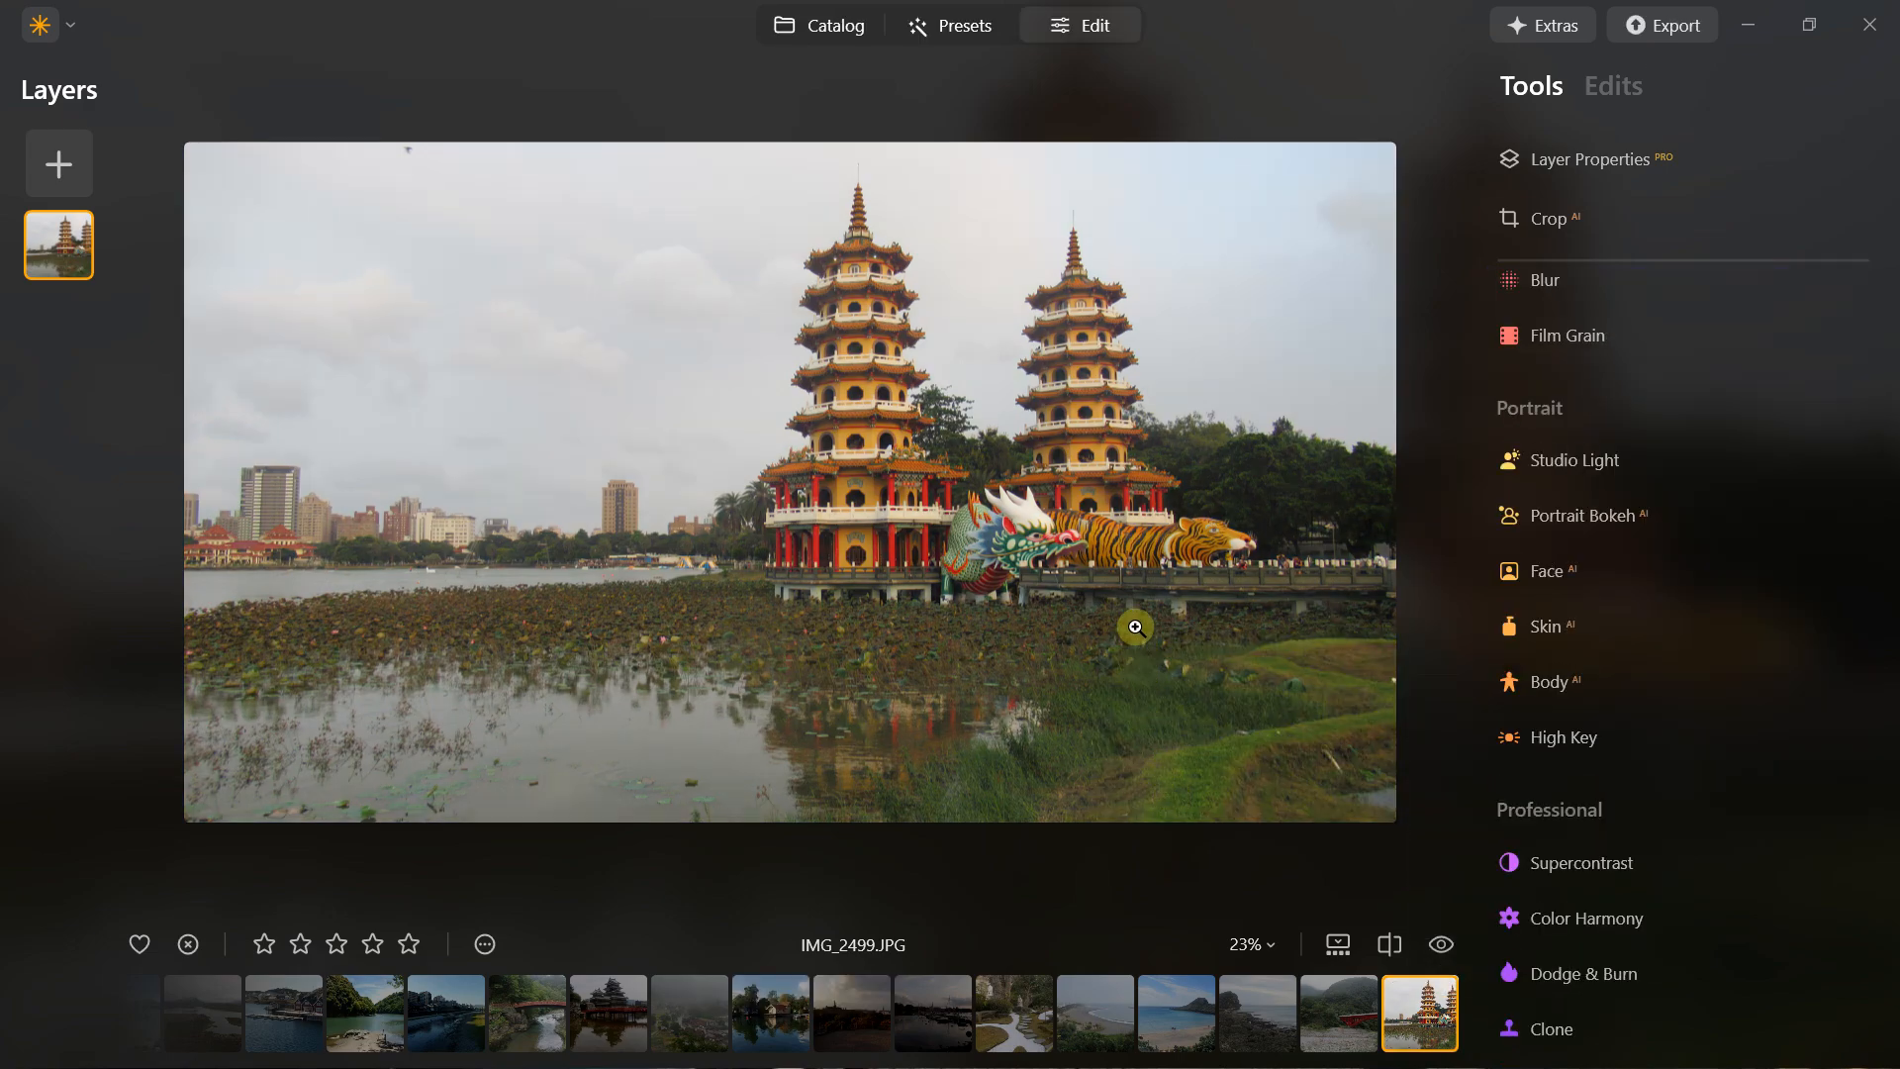
click(826, 46)
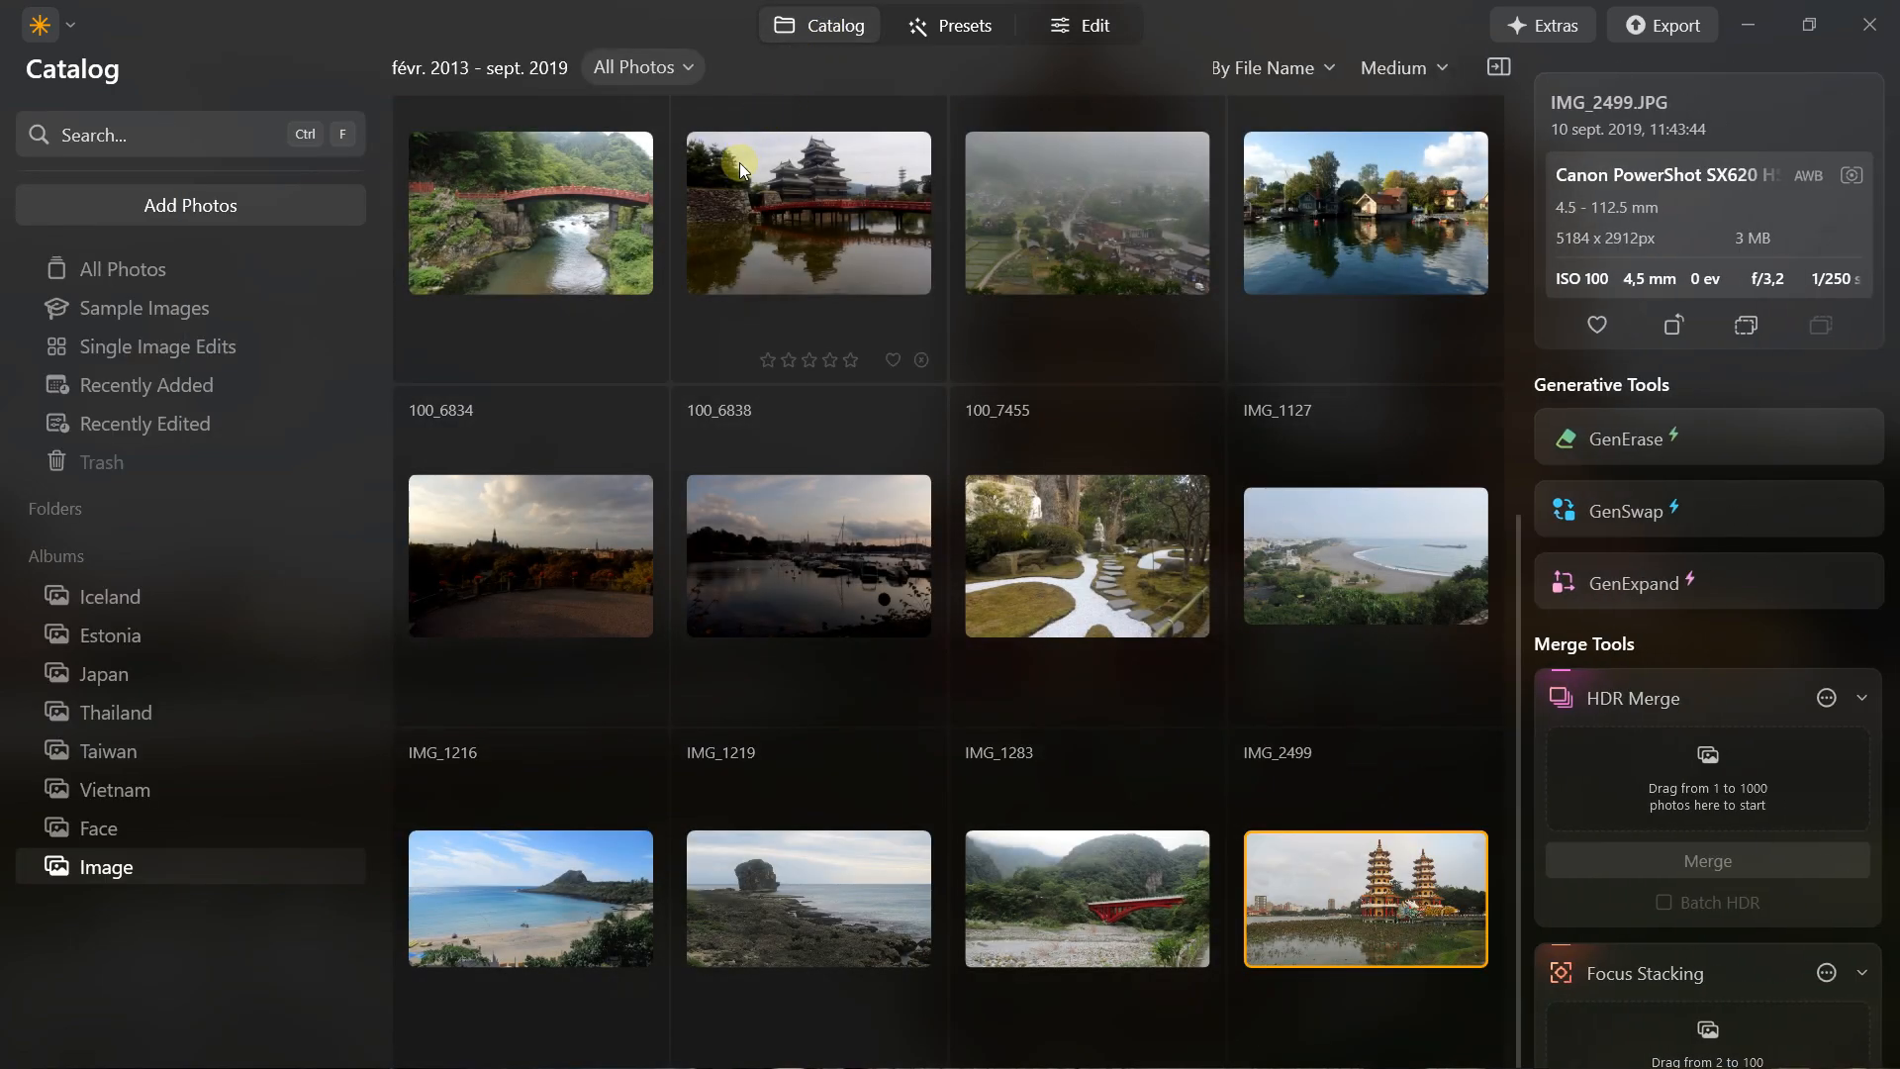